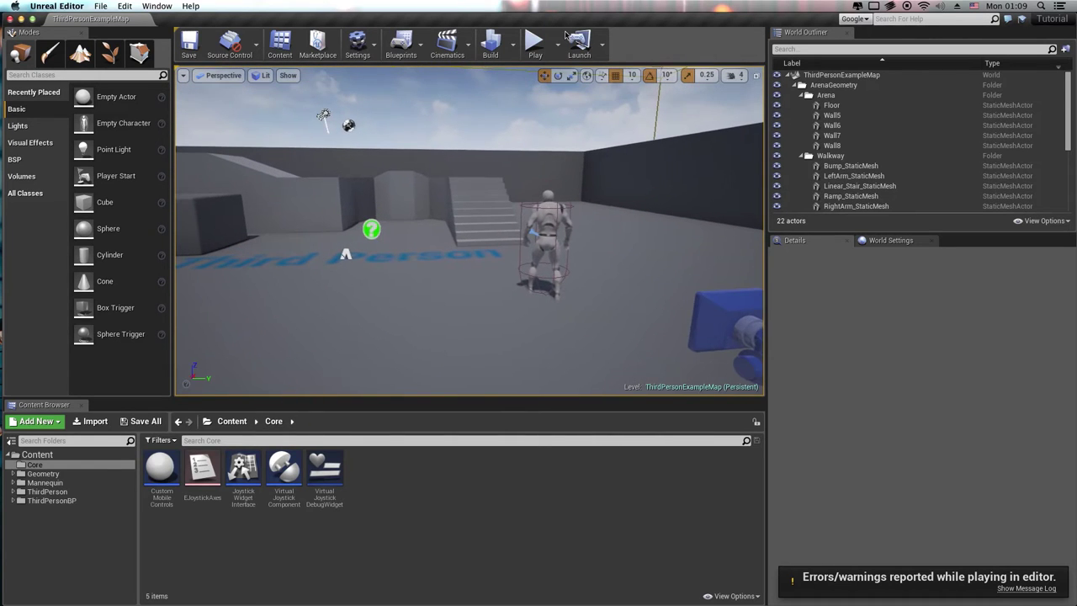
# Play the level, test the move and look joysticks, then stop the play session.
pyautogui.click(538, 44)
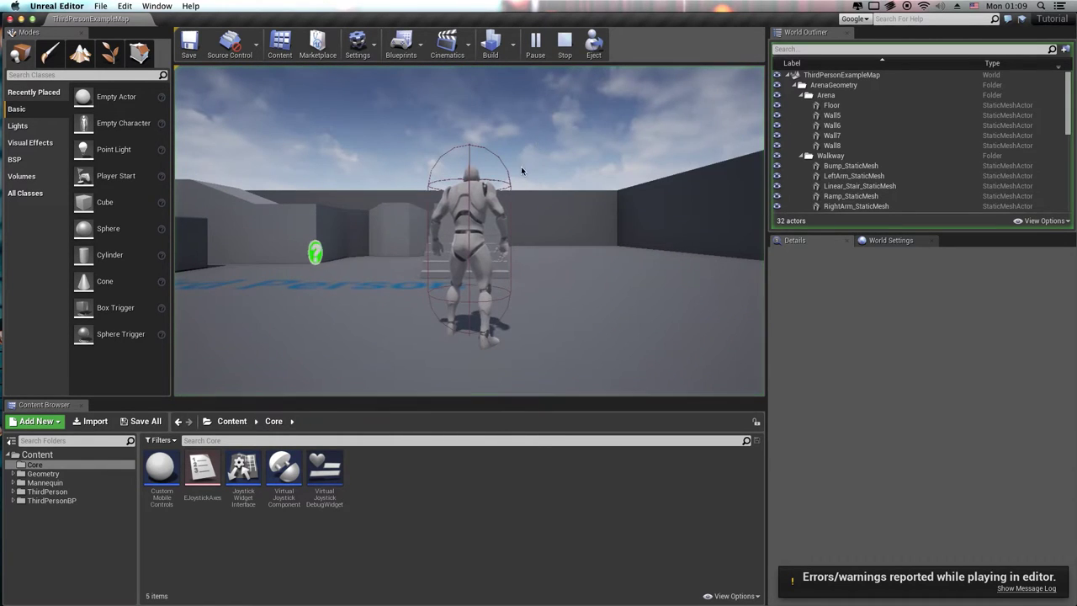
pyautogui.moveTo(520, 165)
pyautogui.mouseDown()
pyautogui.moveTo(561, 123)
pyautogui.moveTo(315, 331)
pyautogui.mouseUp()
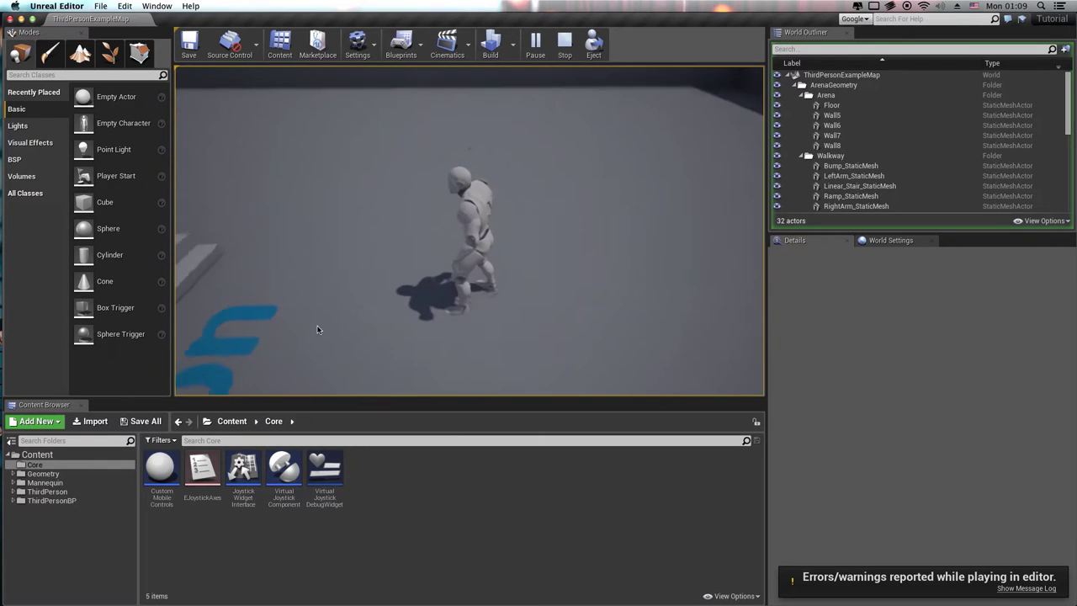
pyautogui.moveTo(283, 298)
pyautogui.mouseDown()
pyautogui.moveTo(383, 355)
pyautogui.moveTo(283, 329)
pyautogui.moveTo(277, 356)
pyautogui.mouseUp()
pyautogui.moveTo(615, 334)
pyautogui.mouseDown()
pyautogui.moveTo(637, 217)
pyautogui.moveTo(640, 324)
pyautogui.moveTo(640, 283)
pyautogui.mouseUp()
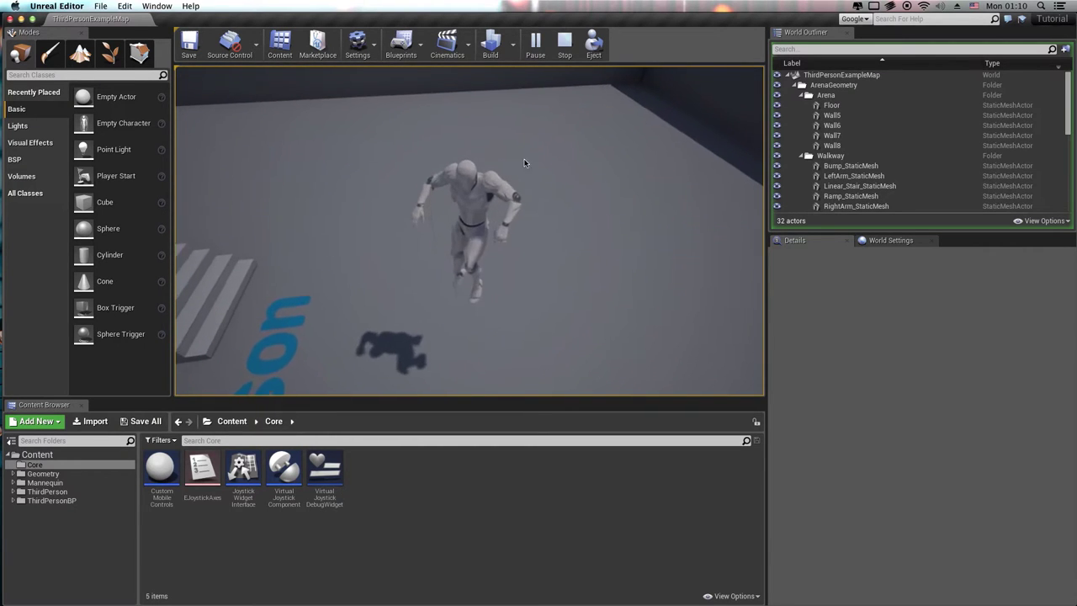
pyautogui.moveTo(528, 143)
pyautogui.mouseDown()
pyautogui.moveTo(530, 183)
pyautogui.moveTo(528, 114)
pyautogui.mouseUp()
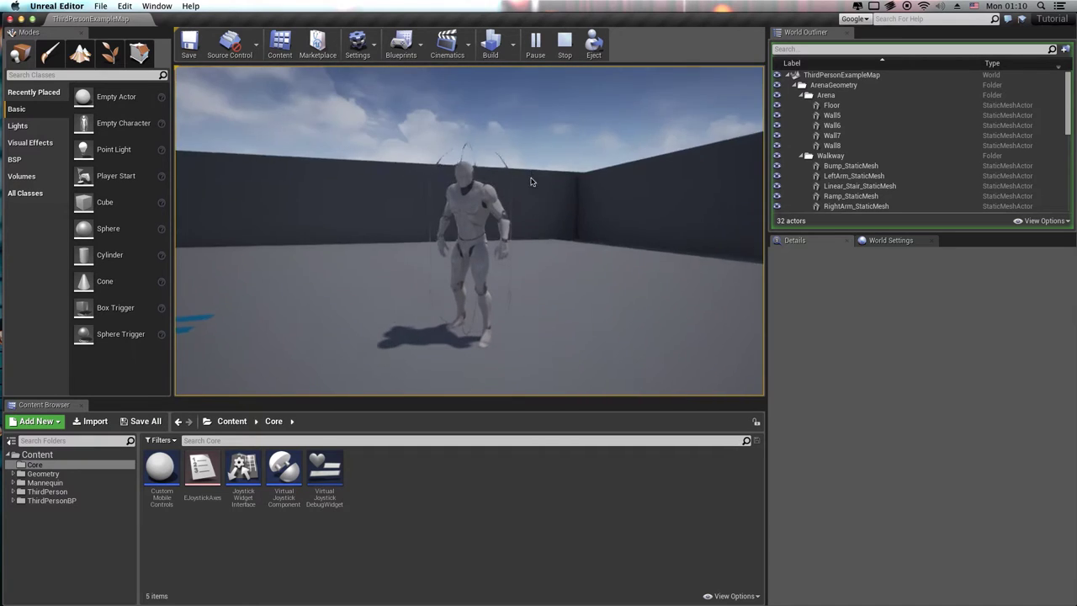
pyautogui.moveTo(630, 322); pyautogui.dragTo(631, 358)
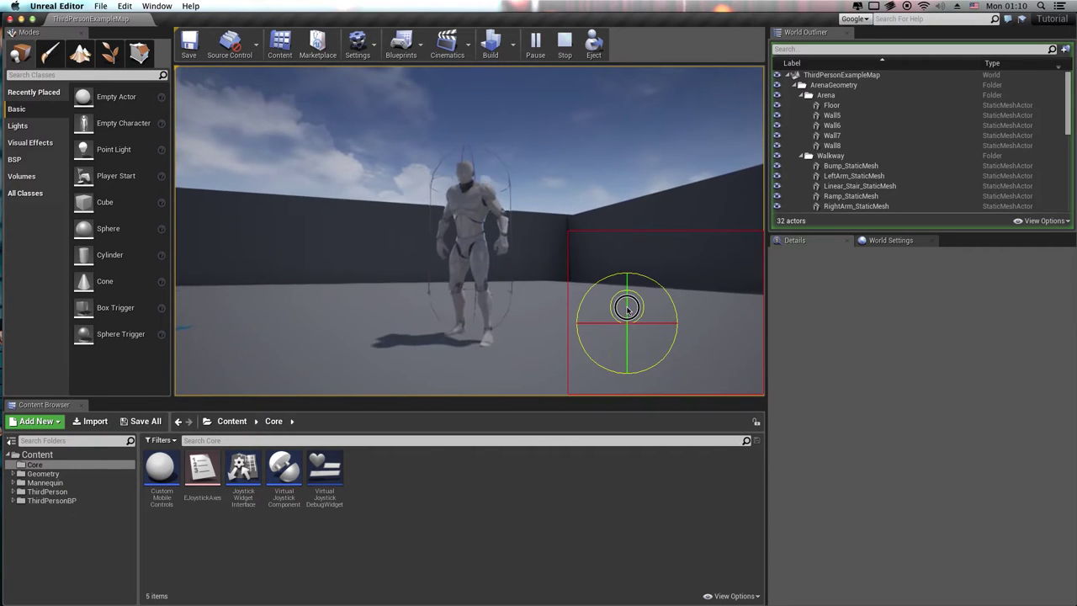
pyautogui.moveTo(630, 305); pyautogui.dragTo(630, 355)
pyautogui.moveTo(434, 196); pyautogui.dragTo(577, 188)
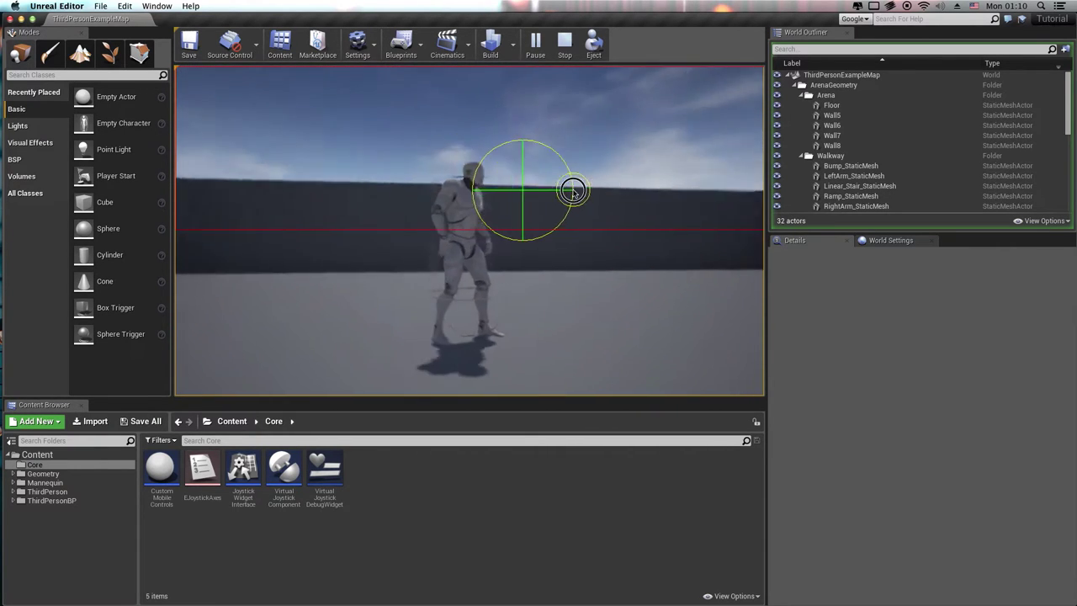
pyautogui.moveTo(327, 271); pyautogui.dragTo(438, 275)
pyautogui.moveTo(327, 246)
pyautogui.mouseDown()
pyautogui.moveTo(428, 243)
pyautogui.moveTo(257, 257)
pyautogui.moveTo(311, 244)
pyautogui.moveTo(300, 277)
pyautogui.mouseUp()
pyautogui.moveTo(281, 320)
pyautogui.mouseDown()
pyautogui.moveTo(298, 282)
pyautogui.moveTo(281, 281)
pyautogui.moveTo(302, 278)
pyautogui.moveTo(233, 293)
pyautogui.moveTo(247, 332)
pyautogui.moveTo(275, 341)
pyautogui.moveTo(243, 348)
pyautogui.moveTo(235, 298)
pyautogui.moveTo(283, 364)
pyautogui.moveTo(312, 365)
pyautogui.moveTo(298, 370)
pyautogui.mouseUp()
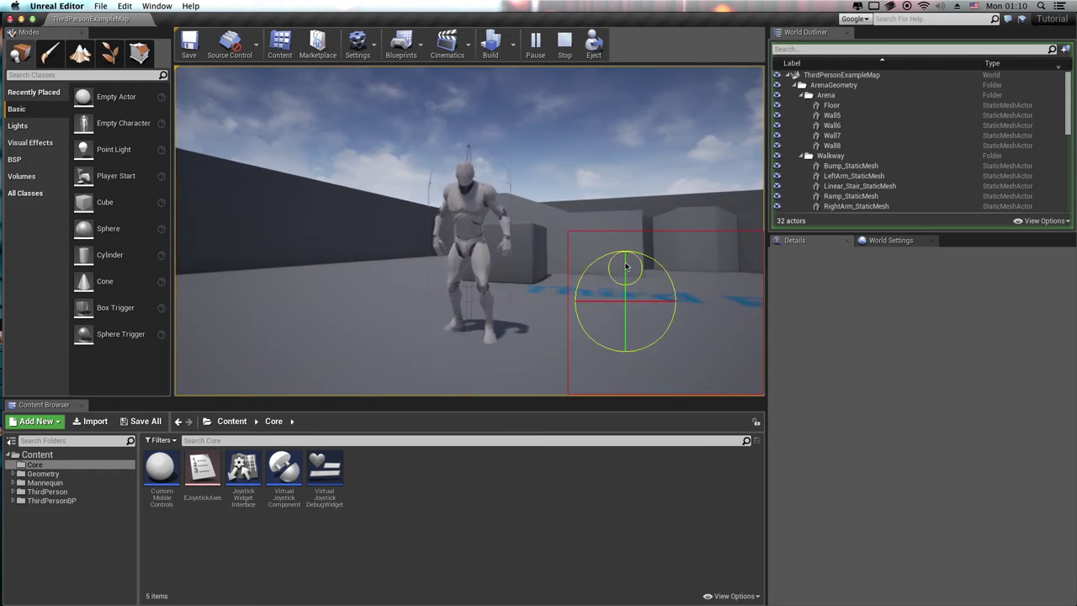
pyautogui.moveTo(620, 325); pyautogui.dragTo(570, 240)
pyautogui.moveTo(446, 181)
pyautogui.mouseDown()
pyautogui.moveTo(411, 188)
pyautogui.moveTo(538, 185)
pyautogui.moveTo(544, 154)
pyautogui.mouseUp()
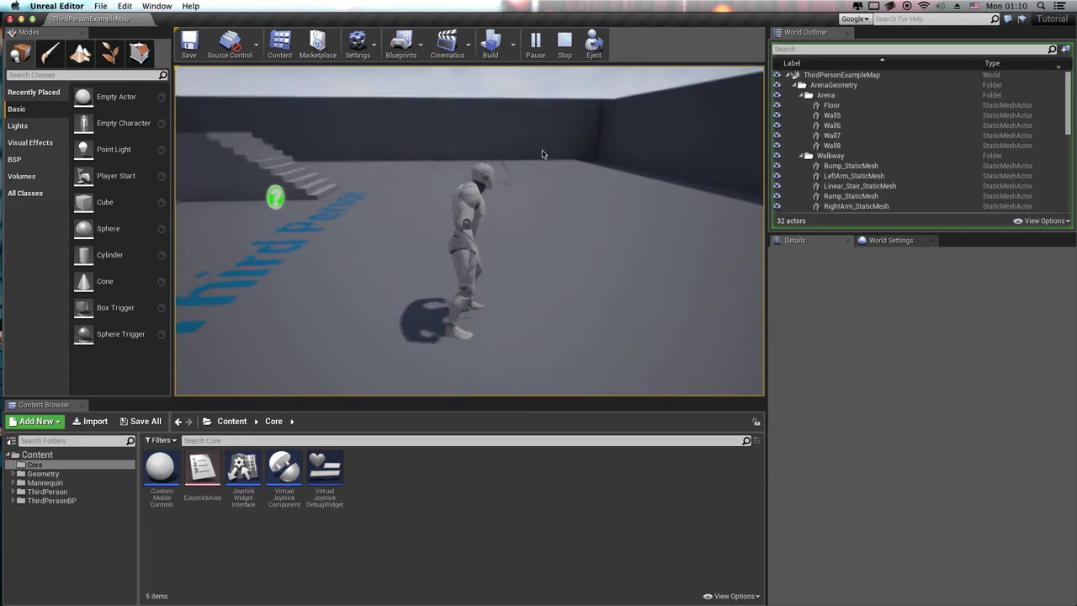
pyautogui.click(558, 52)
# Orbit the editor view and select the LightmassImportanceVolume and SkySphereBlueprint actors.
pyautogui.scroll(2, 331, 270)
pyautogui.moveTo(332, 269); pyautogui.dragTo(599, 113, button='right')
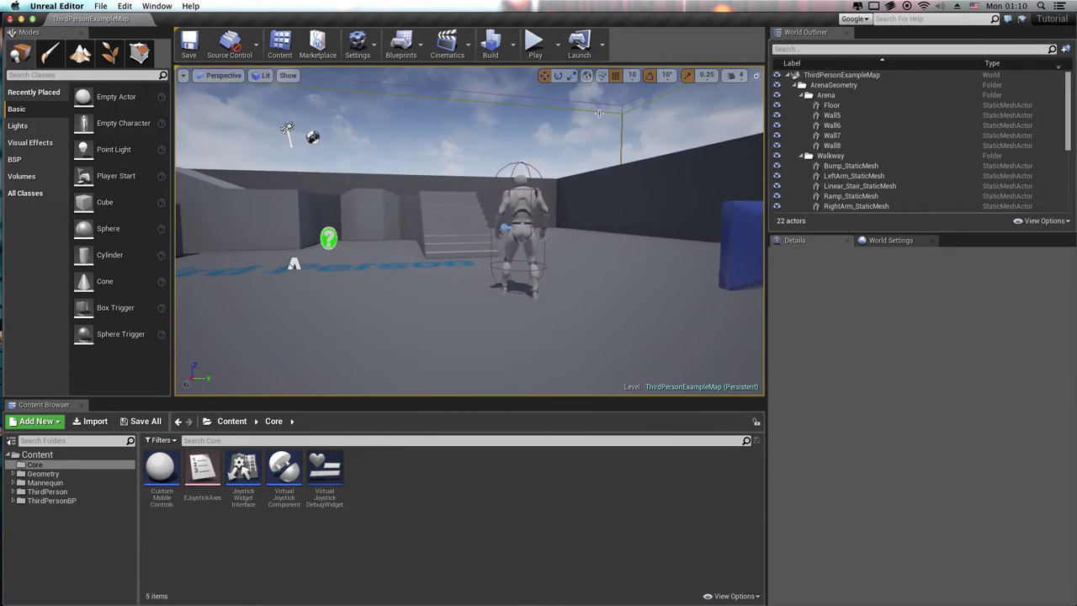
pyautogui.click(599, 113)
pyautogui.click(554, 147)
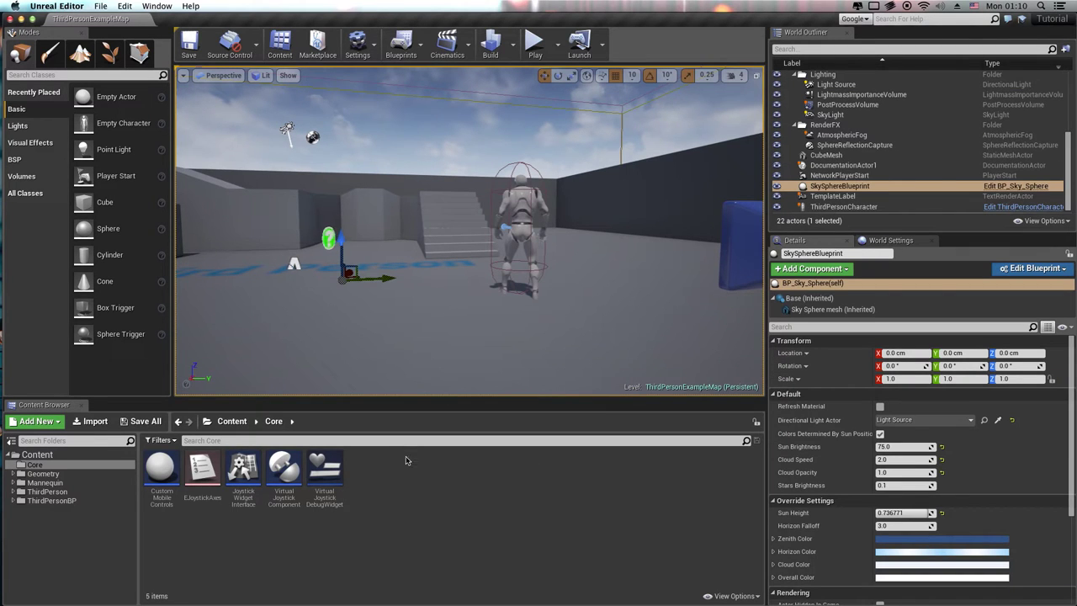
# Create a new Widgets folder under Content and open it.
pyautogui.rightClick(28, 546)
pyautogui.click(37, 539)
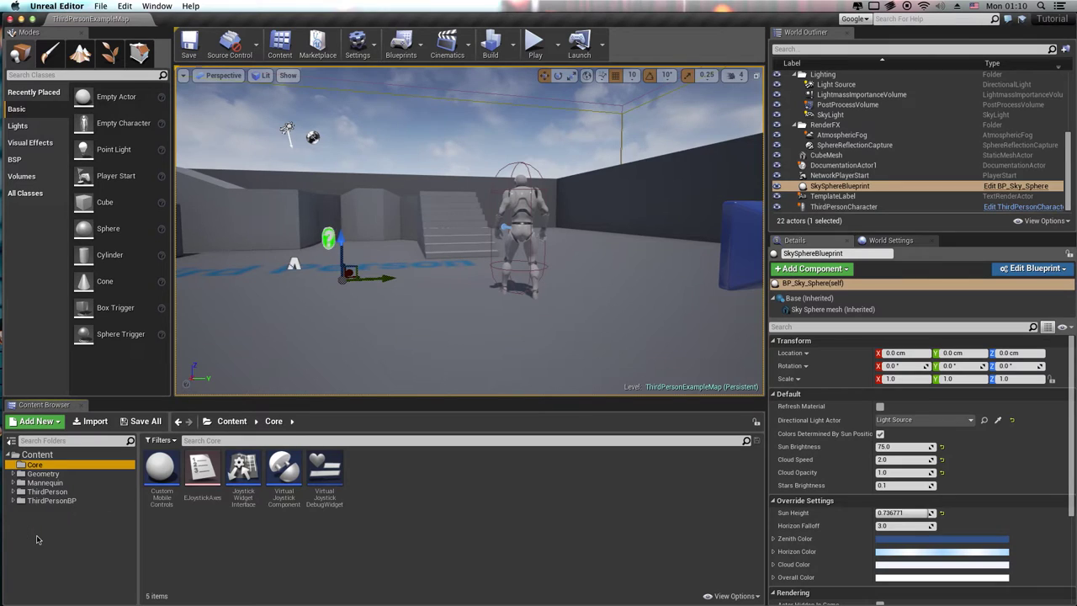
pyautogui.click(37, 454)
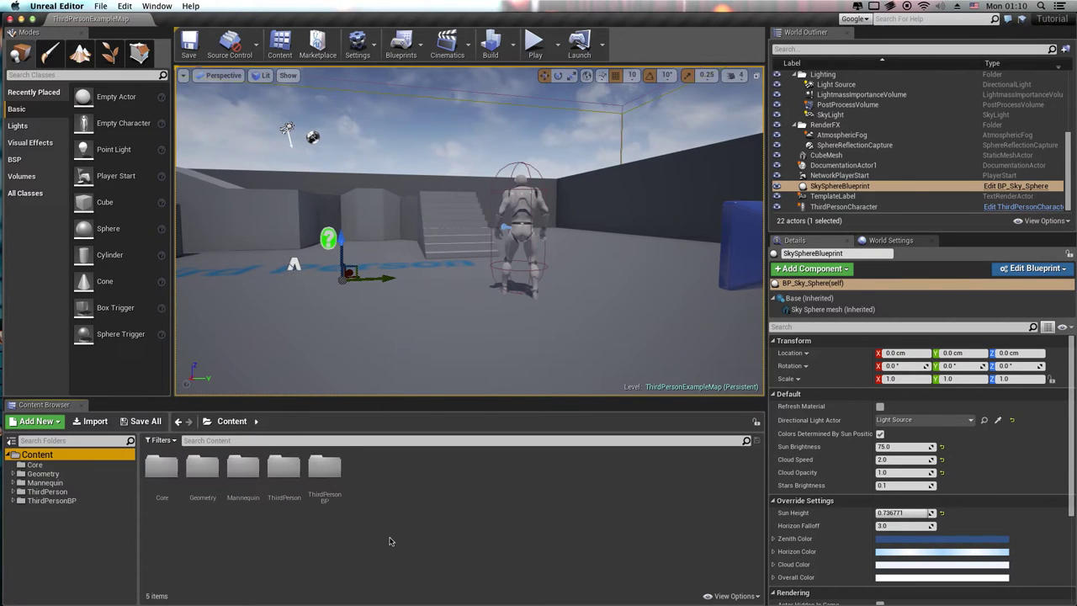
pyautogui.rightClick(389, 491)
pyautogui.click(439, 208)
pyautogui.write('Widget')
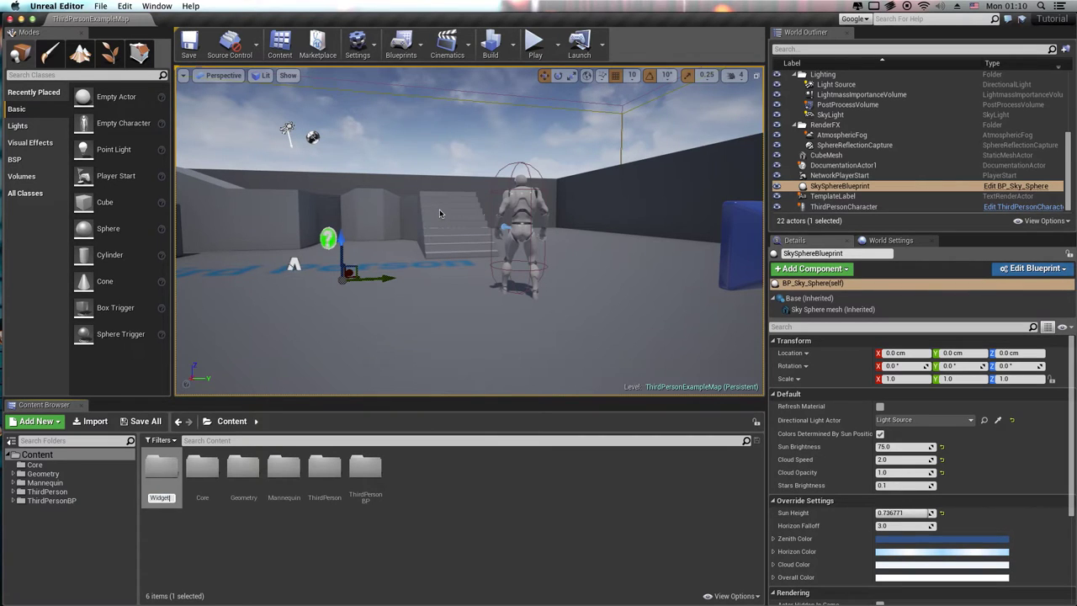
pyautogui.write('s\\')
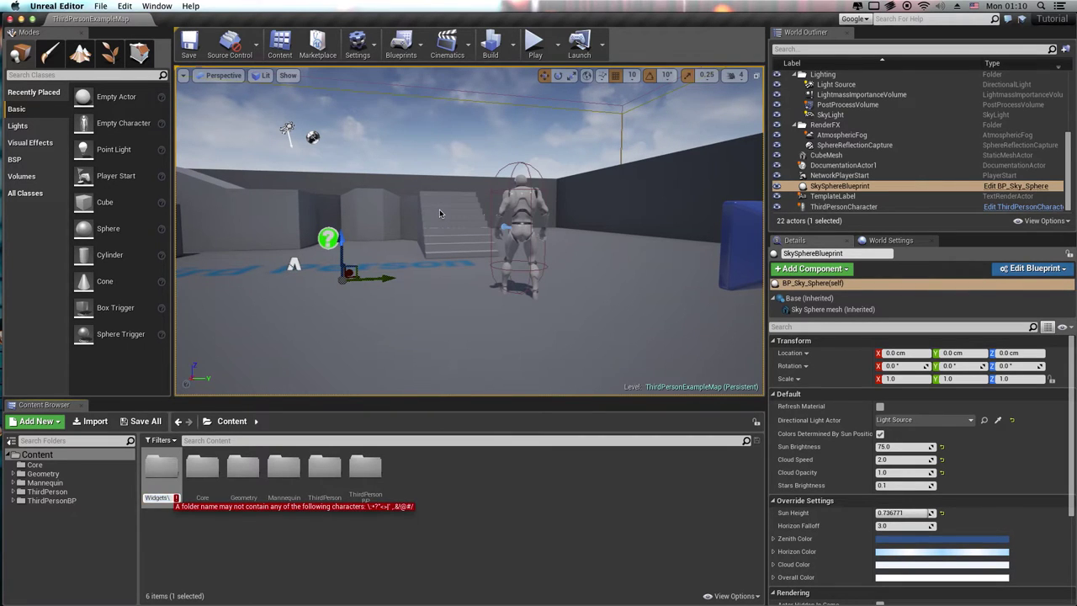
pyautogui.press('Return')
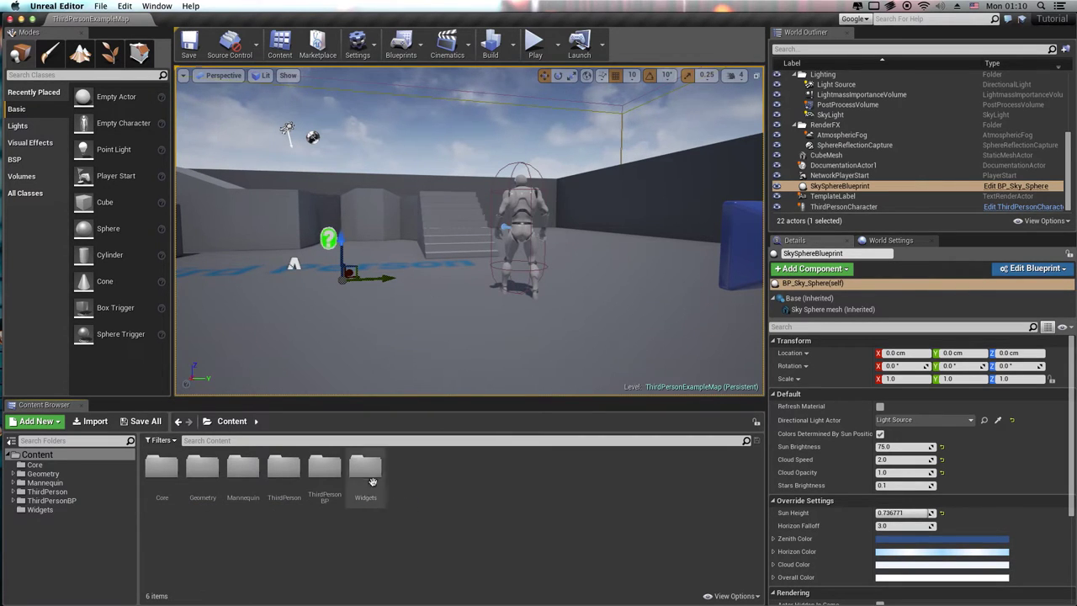
pyautogui.doubleClick(367, 468)
# Add a Widget Blueprint named JoystickWidget inside the Widgets folder.
pyautogui.rightClick(261, 486)
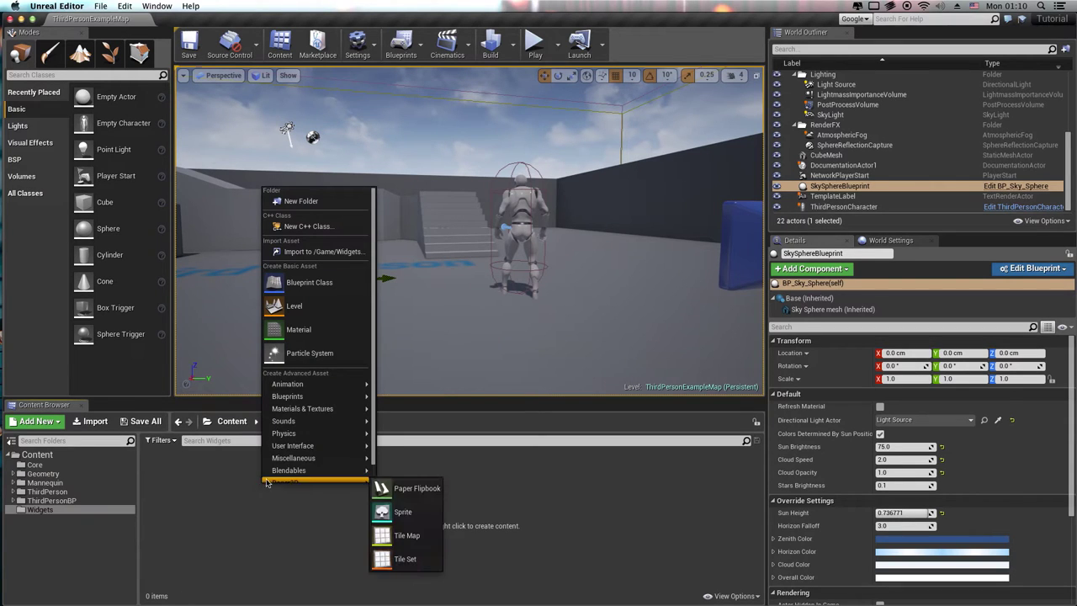
pyautogui.moveTo(295, 452)
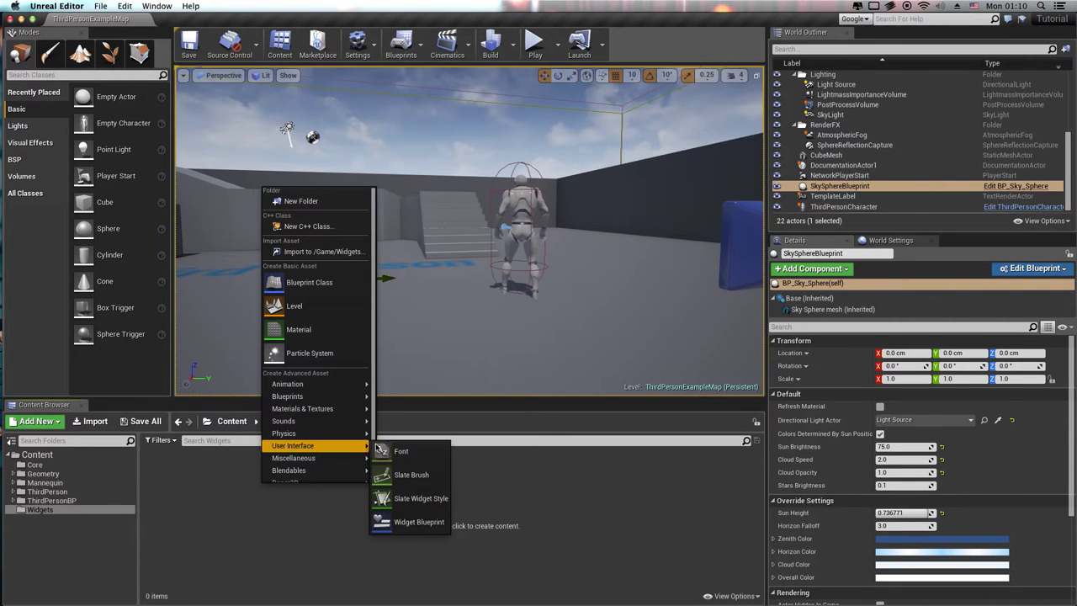
pyautogui.click(416, 520)
pyautogui.write('Joystick Widget')
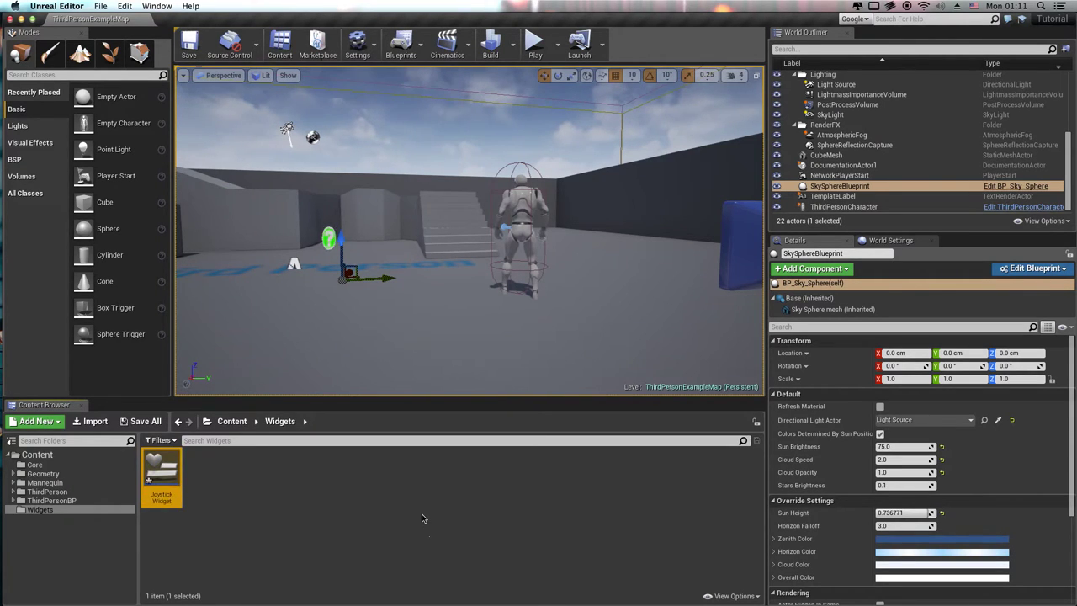
pyautogui.click(422, 518)
# Add JoystickWidgetInterface under JoystickWidget's Class Settings interfaces and open that interface.
pyautogui.doubleClick(174, 469)
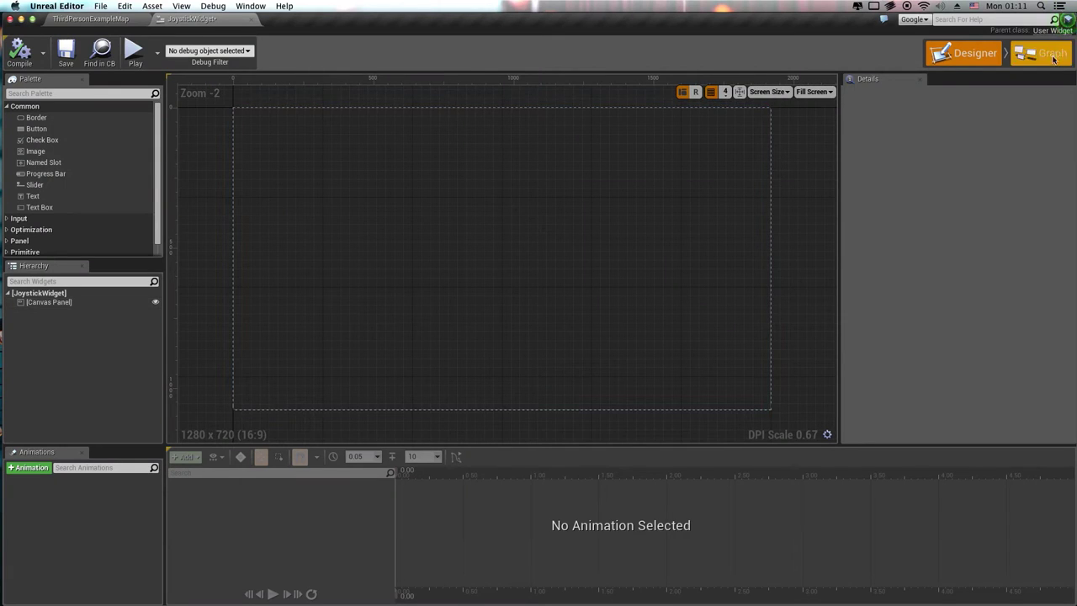
pyautogui.click(1053, 59)
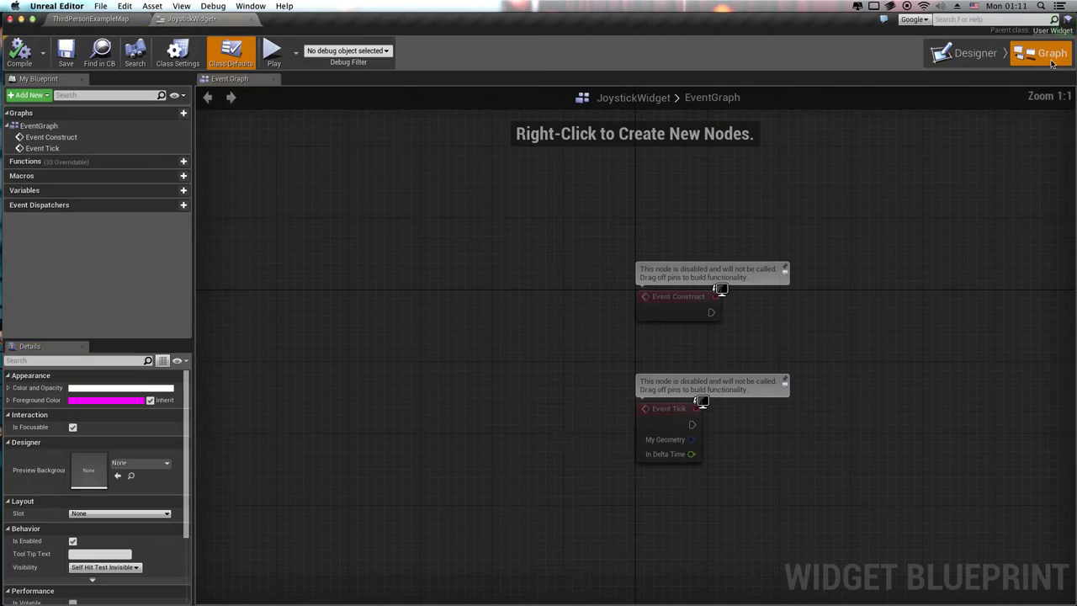
pyautogui.click(178, 52)
pyautogui.click(162, 521)
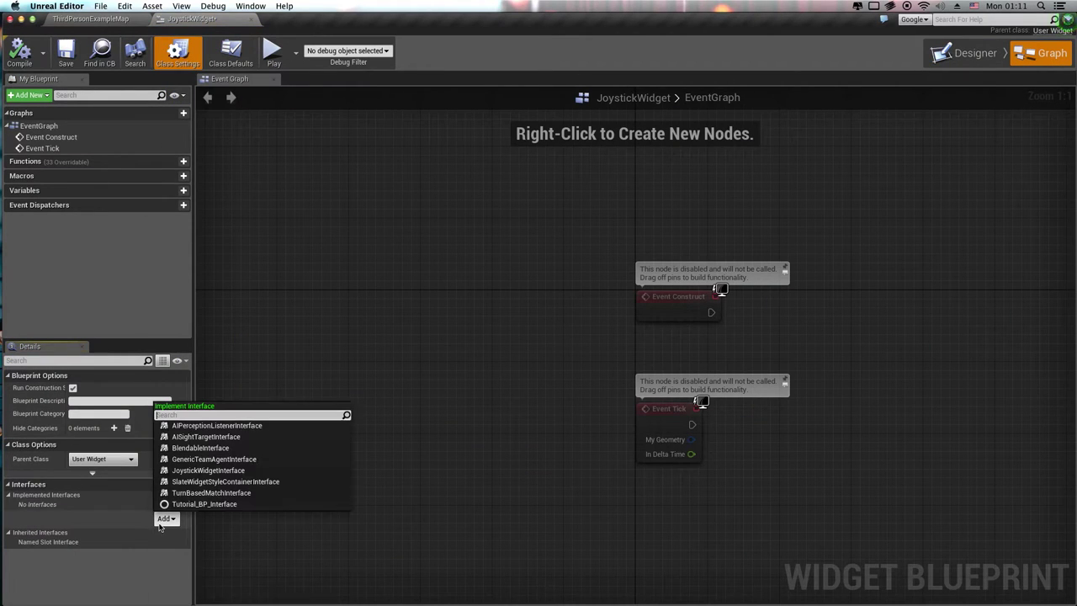
pyautogui.click(208, 471)
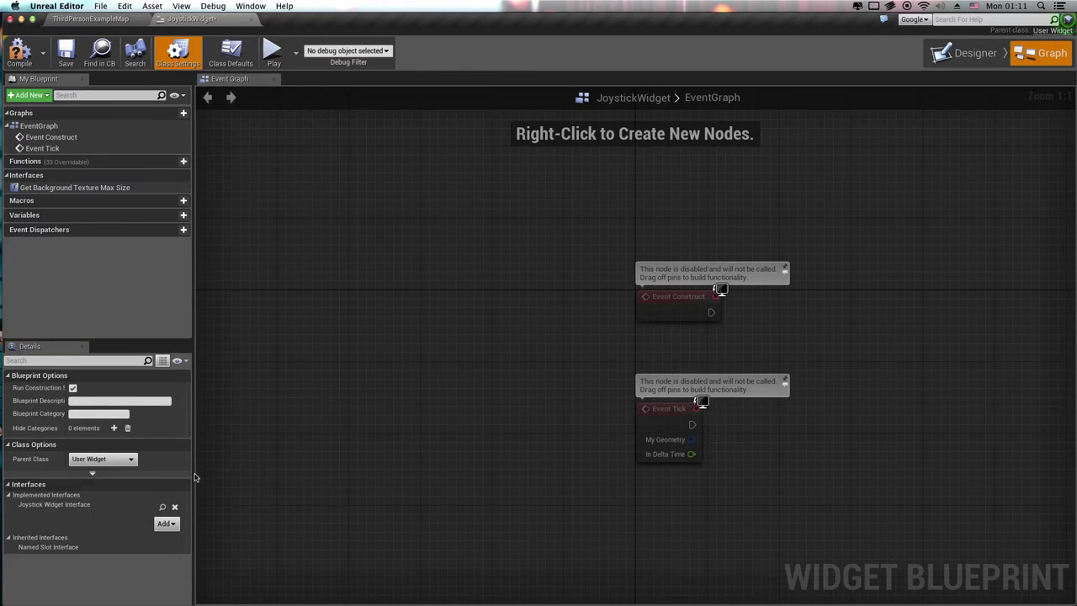
pyautogui.click(162, 508)
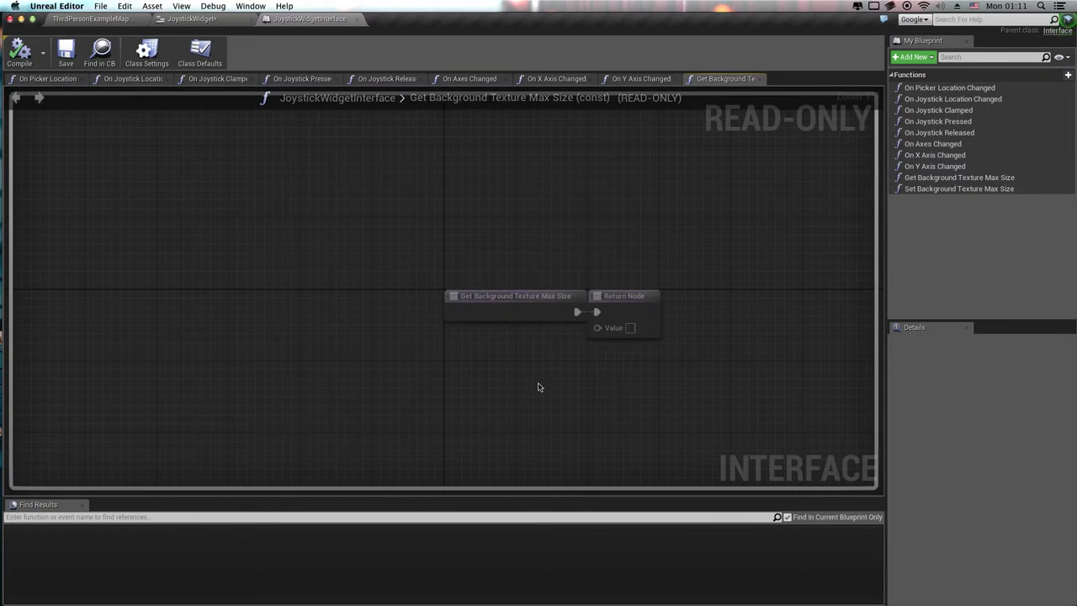
# Review the picker/joystick location, clamped, pressed, released and axes-changed interface functions.
pyautogui.moveTo(686, 321); pyautogui.dragTo(550, 312, button='right')
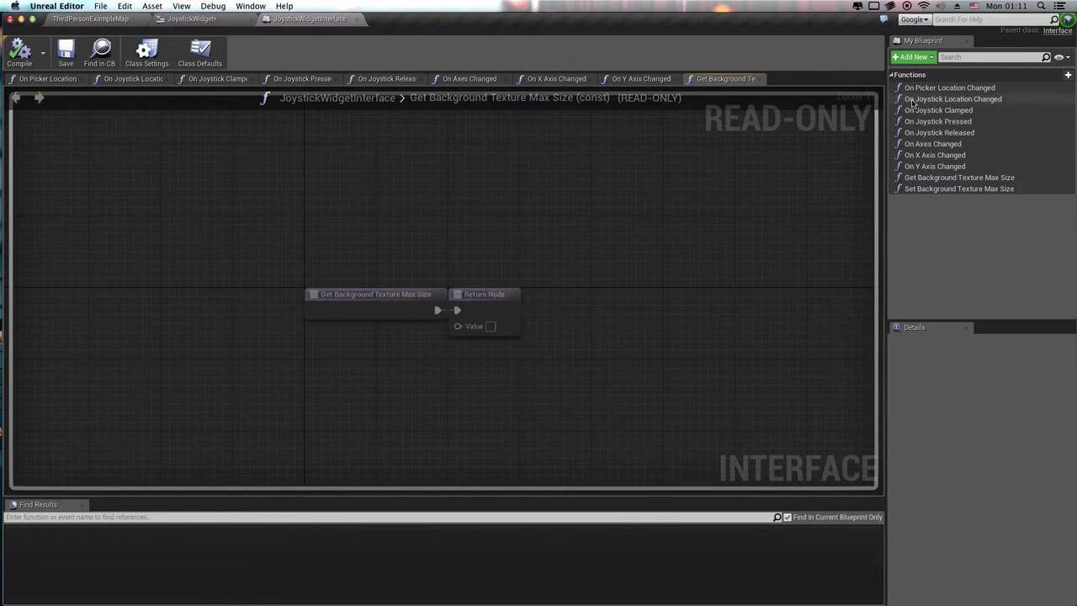
pyautogui.click(989, 89)
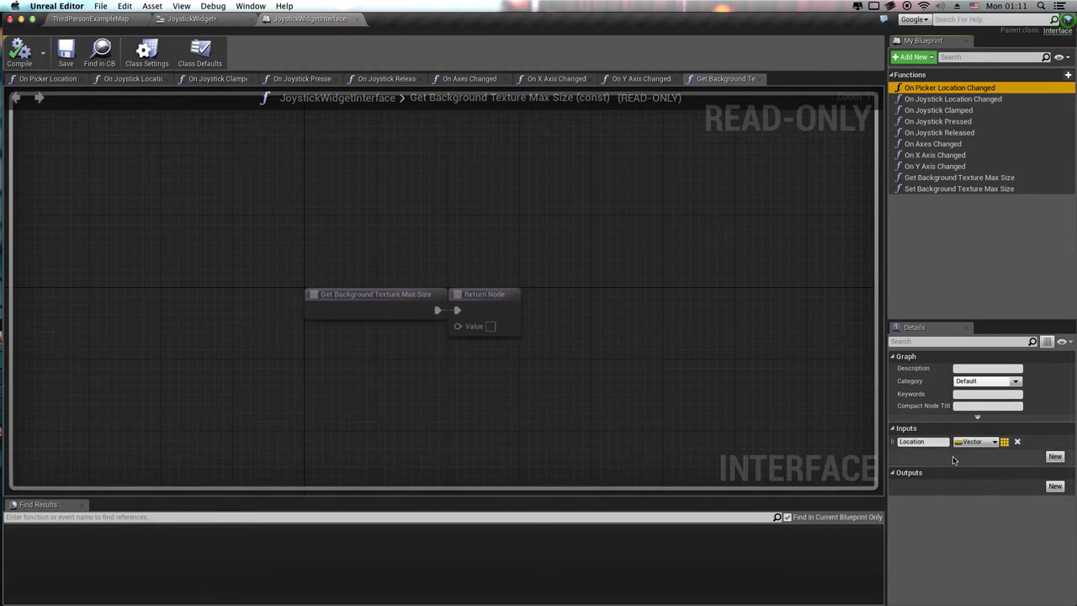
pyautogui.click(956, 104)
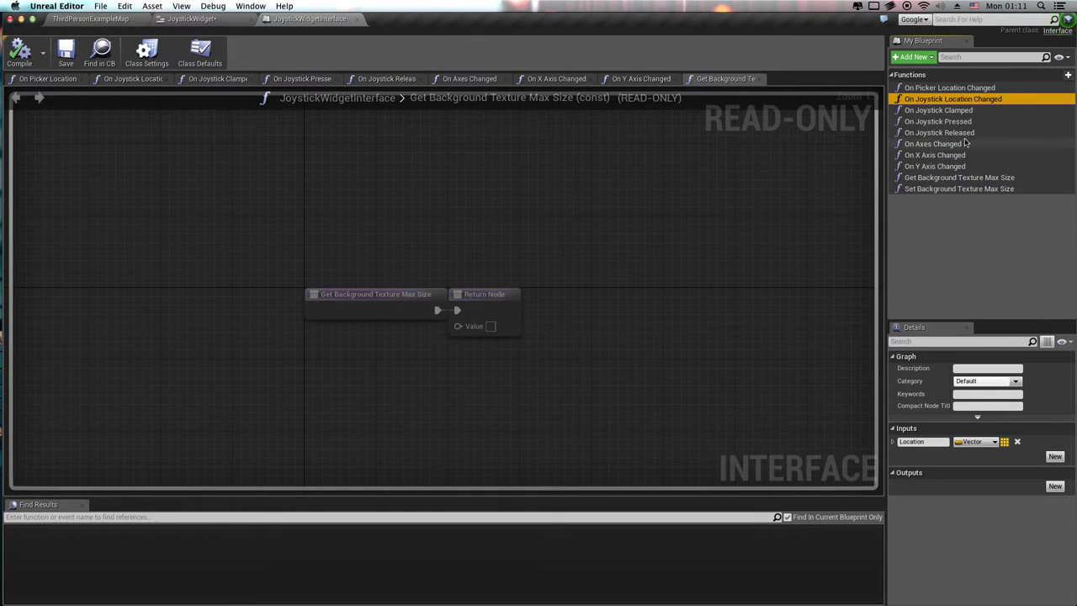
pyautogui.click(980, 110)
pyautogui.click(976, 121)
pyautogui.click(1013, 134)
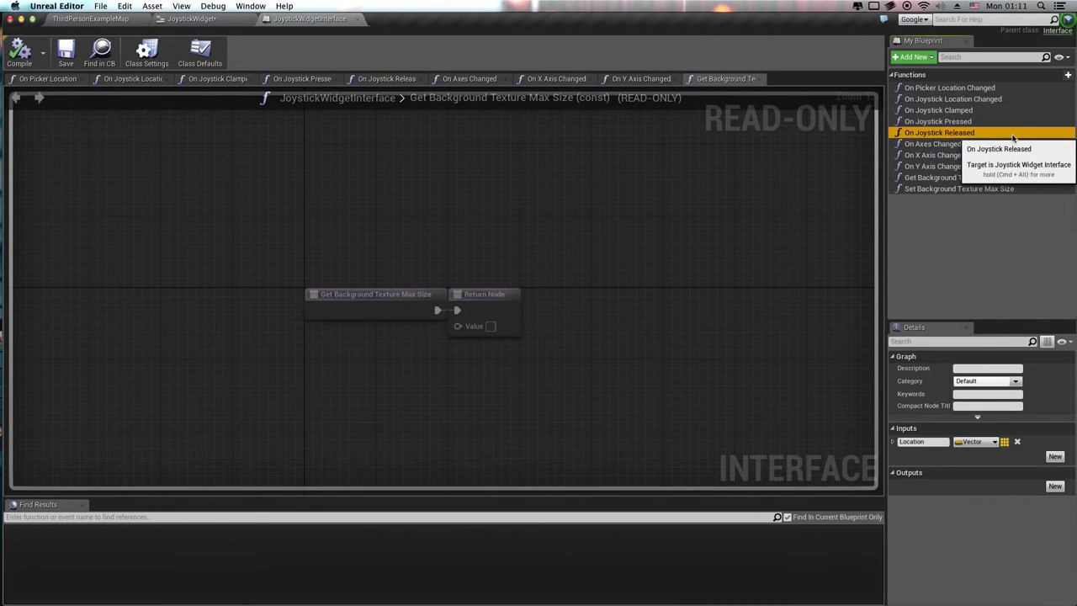
pyautogui.click(1016, 145)
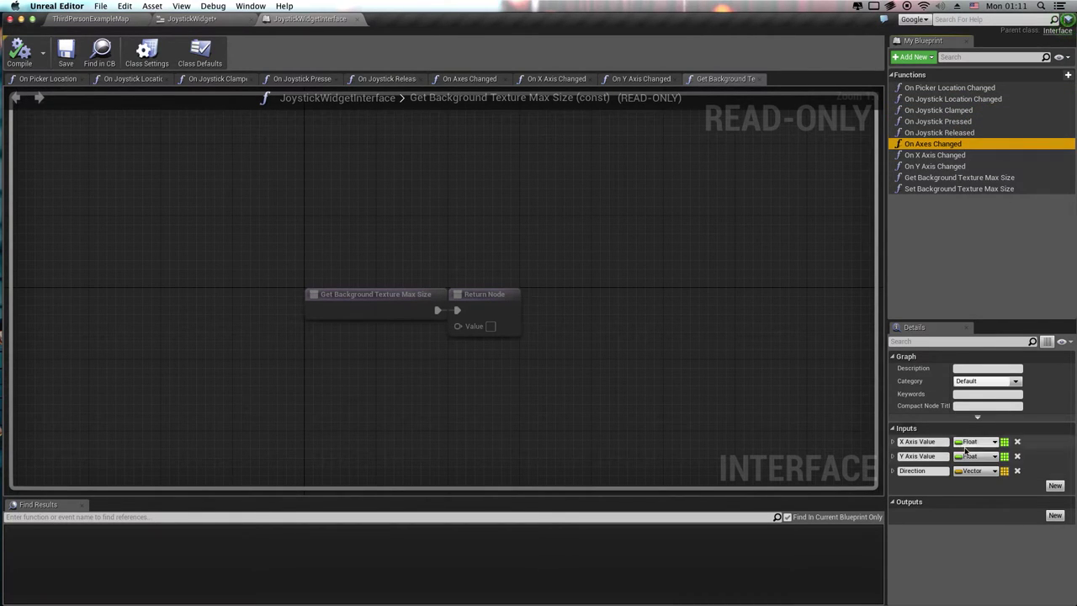
# Review the axis-changed and Get/Set Background Texture Max Size functions, then close the interface.
pyautogui.click(930, 156)
pyautogui.click(968, 167)
pyautogui.click(1009, 176)
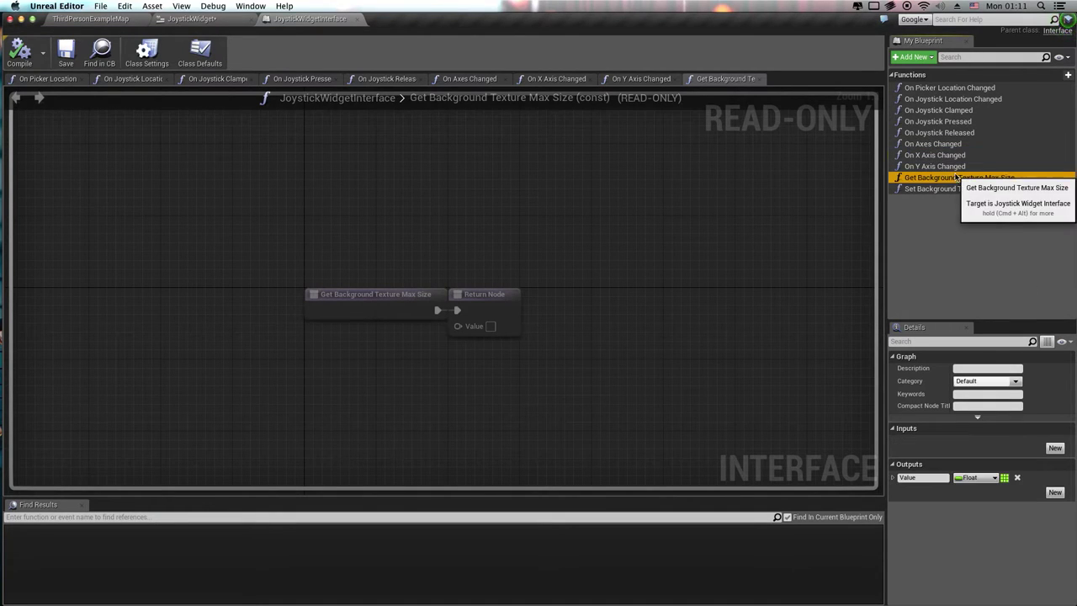
pyautogui.click(1011, 169)
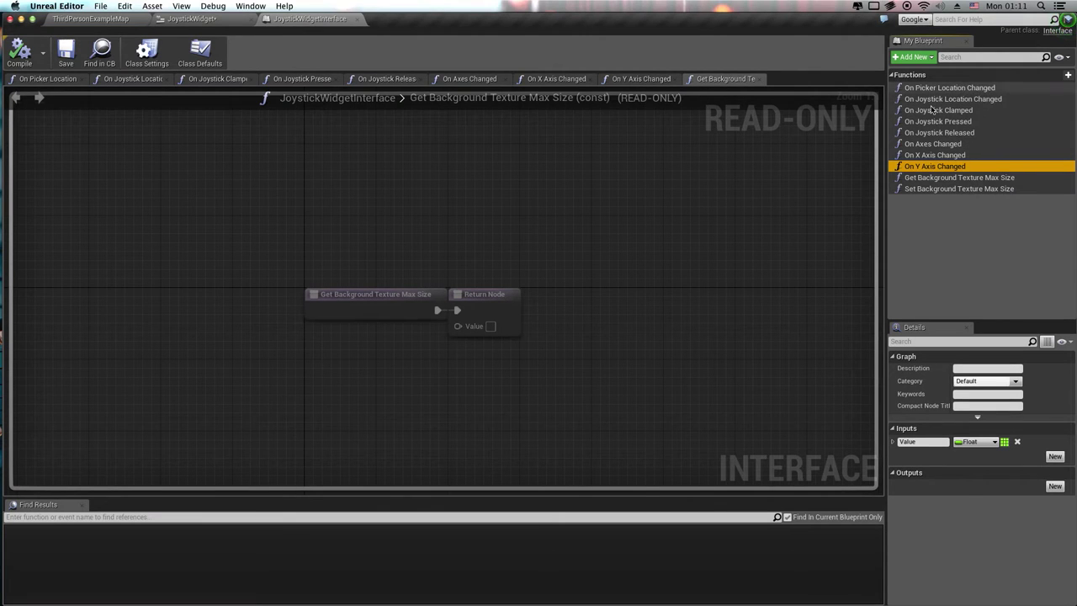
pyautogui.click(939, 178)
pyautogui.click(946, 188)
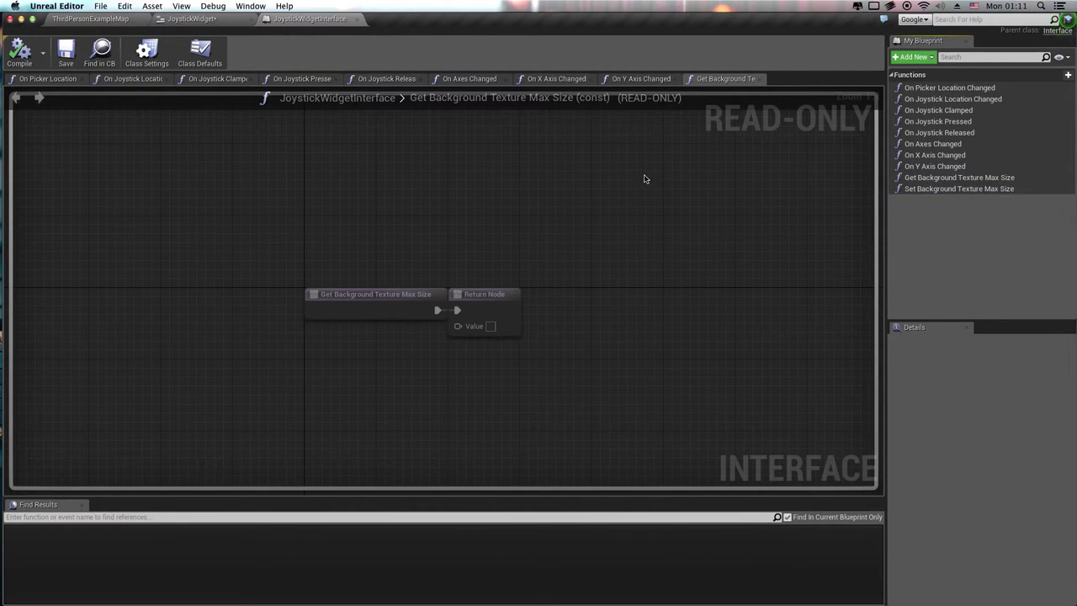
pyautogui.click(493, 211)
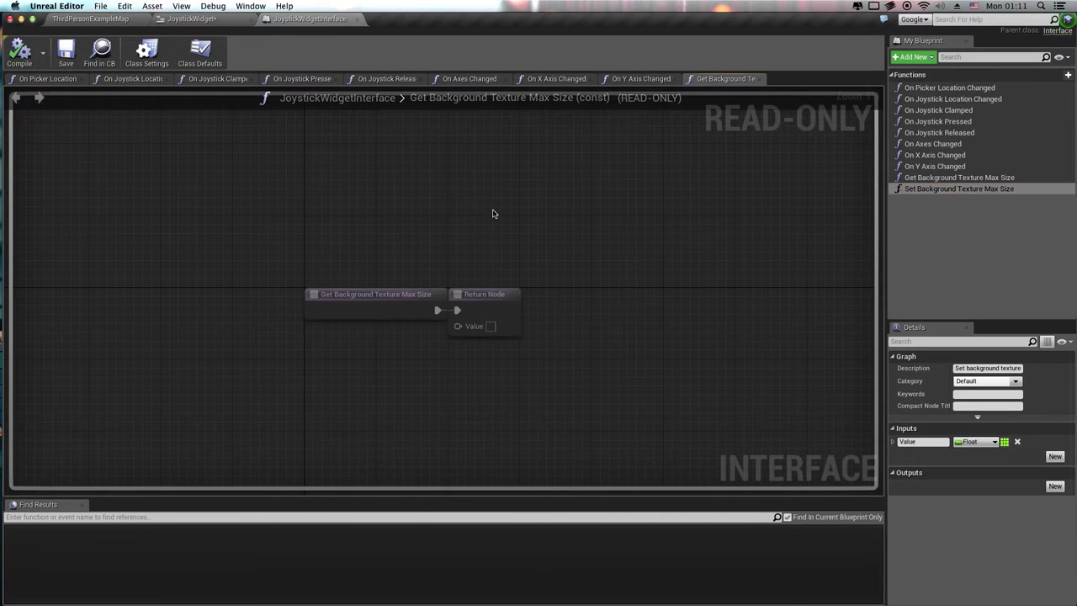
pyautogui.click(358, 20)
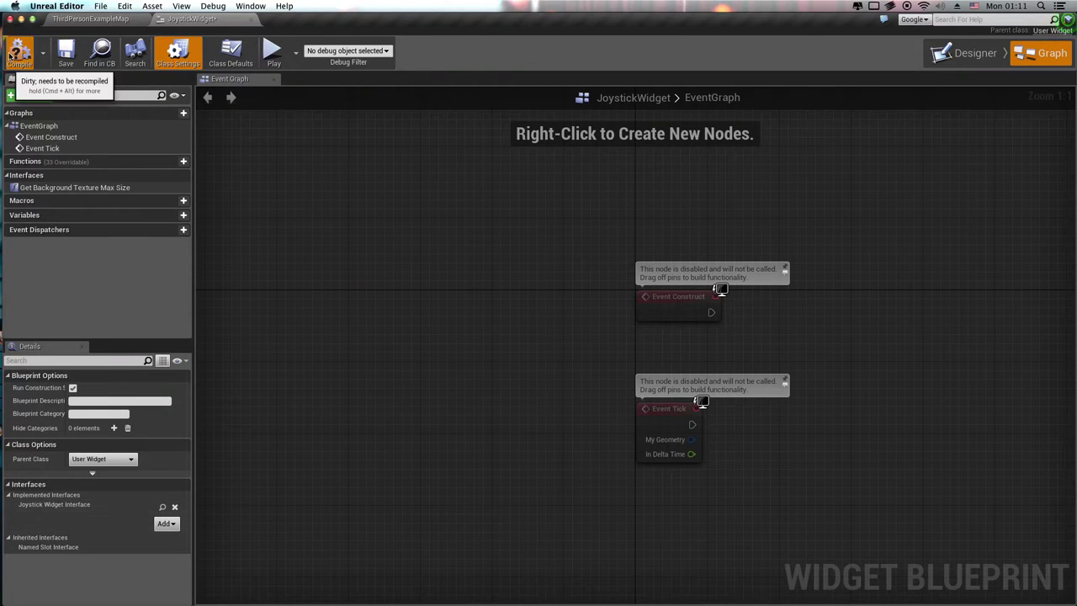
# Migrate the example project's Showcase/Blueprints/Widgets/Textures folder into the tutorial project's Content.
pyautogui.click(80, 24)
pyautogui.click(295, 467)
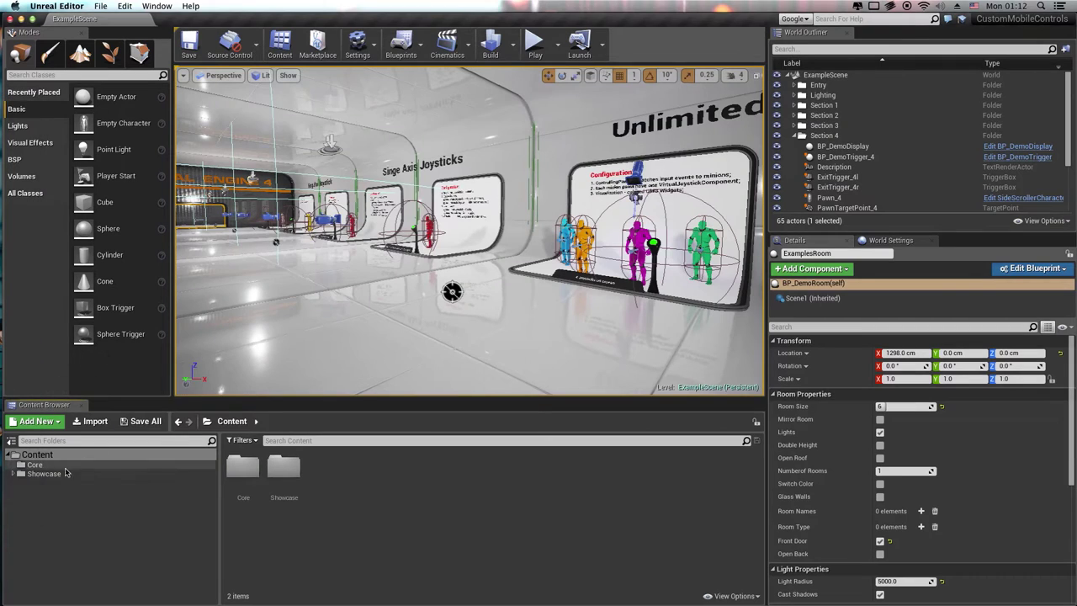
pyautogui.click(67, 473)
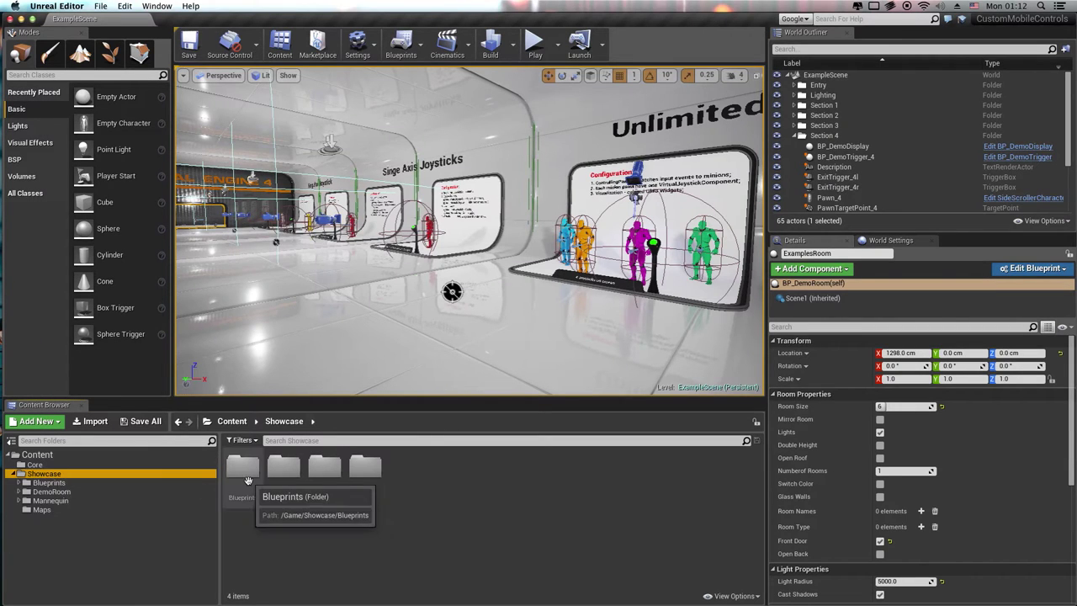
pyautogui.doubleClick(248, 480)
pyautogui.doubleClick(276, 472)
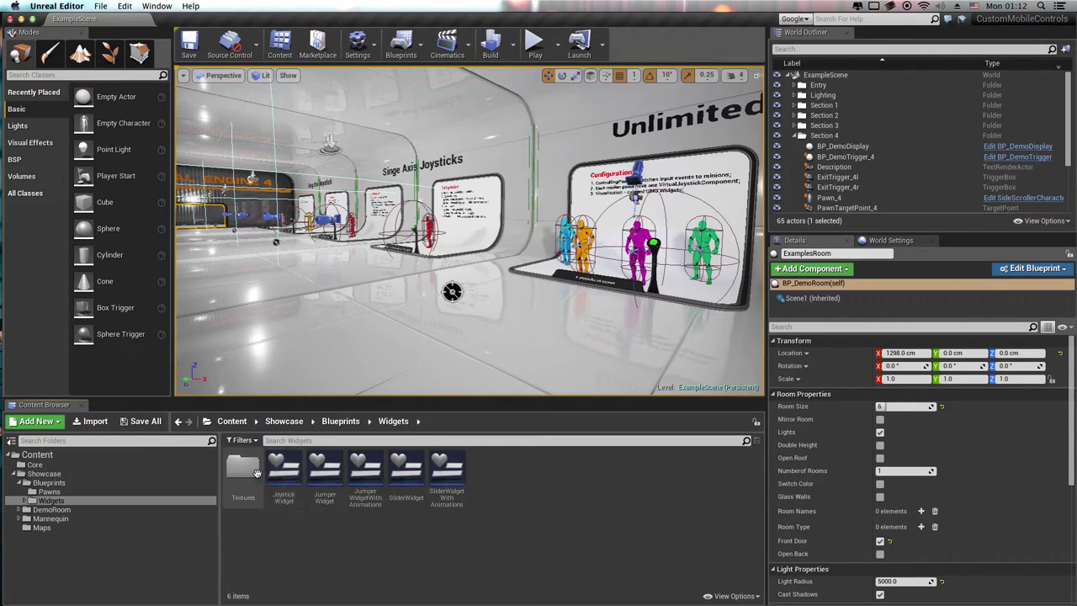
pyautogui.rightClick(259, 473)
pyautogui.click(278, 441)
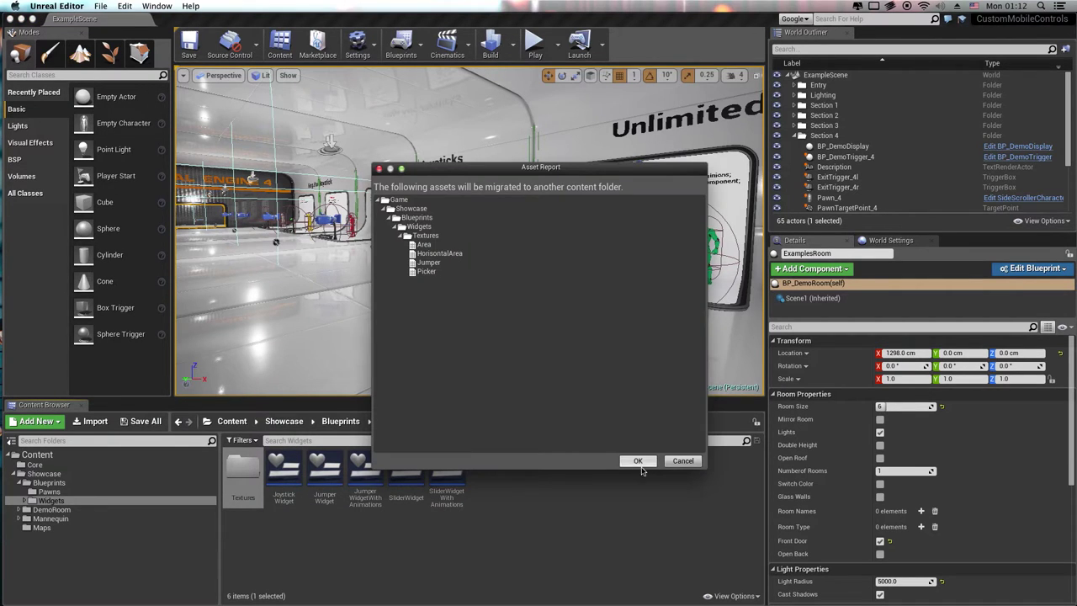
pyautogui.click(639, 463)
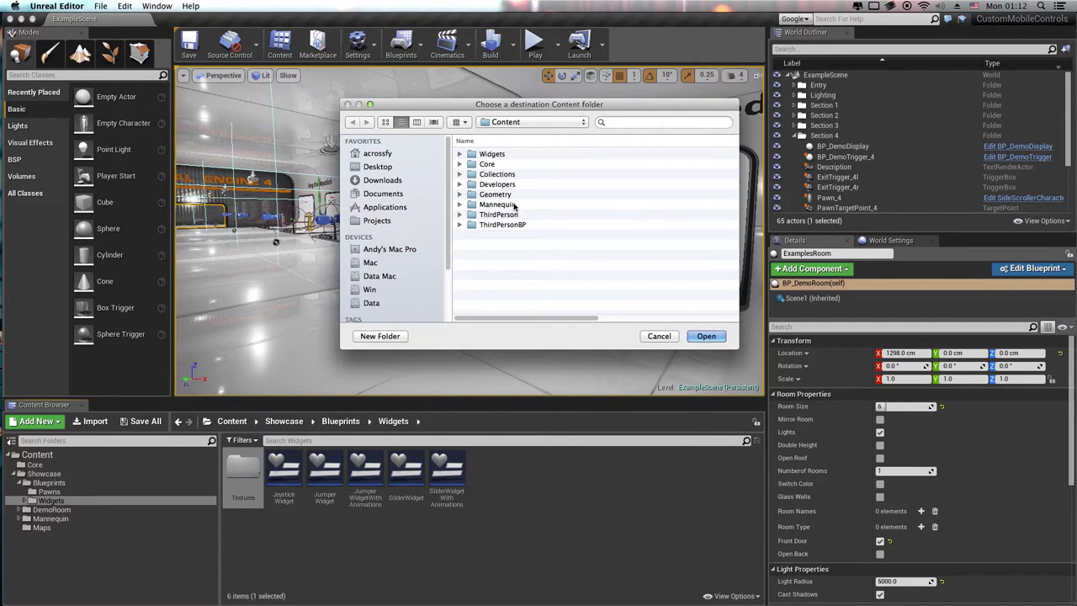
pyautogui.click(519, 122)
pyautogui.click(513, 122)
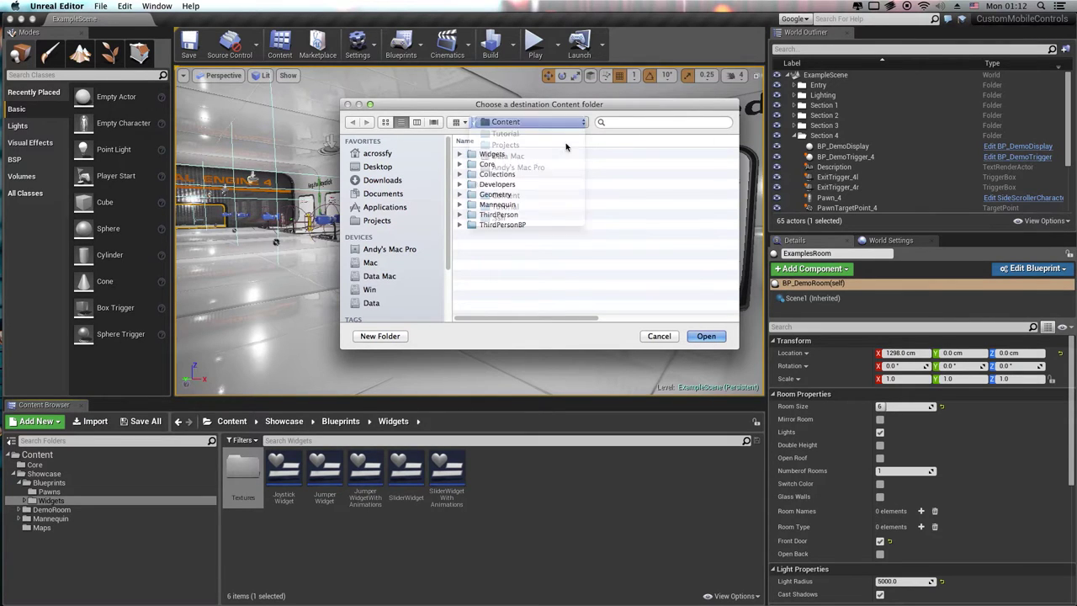
pyautogui.click(706, 337)
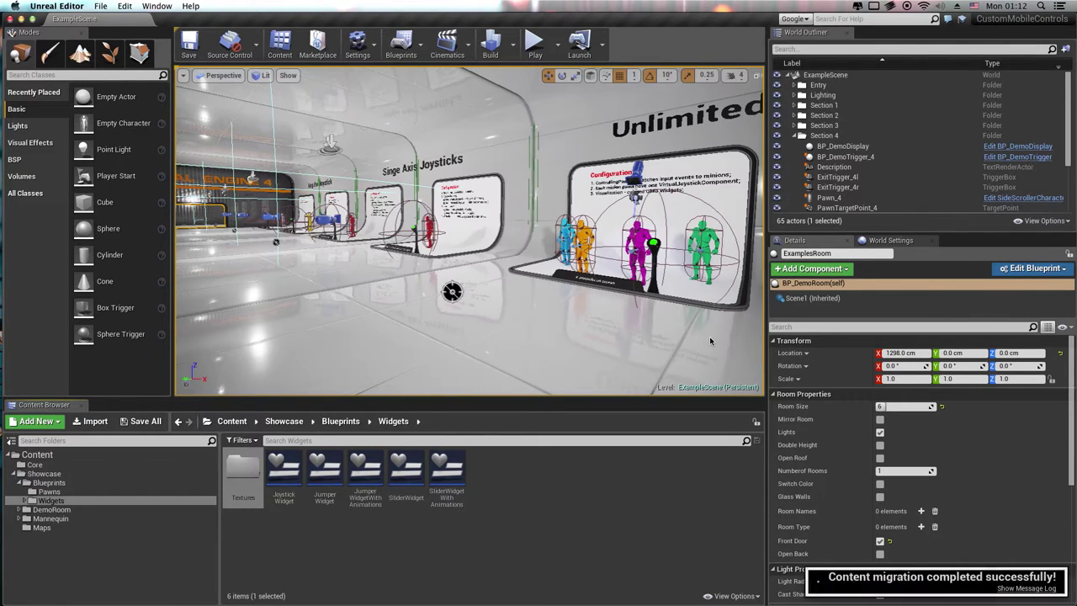
# In the tutorial project, move the imported Textures folder into the top-level Widgets folder.
pyautogui.moveTo(2, 252)
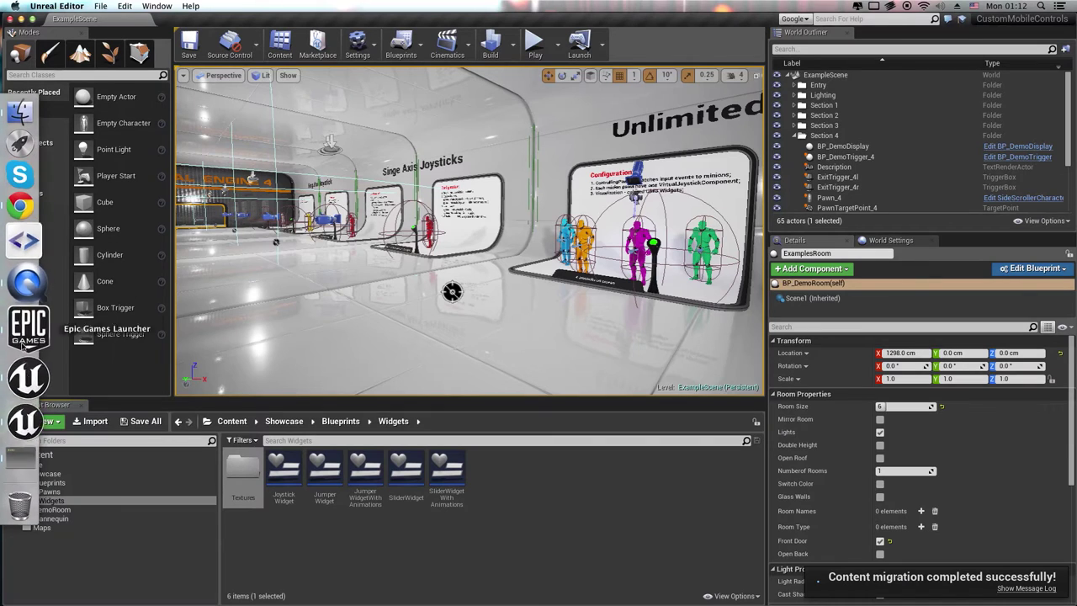
pyautogui.click(25, 401)
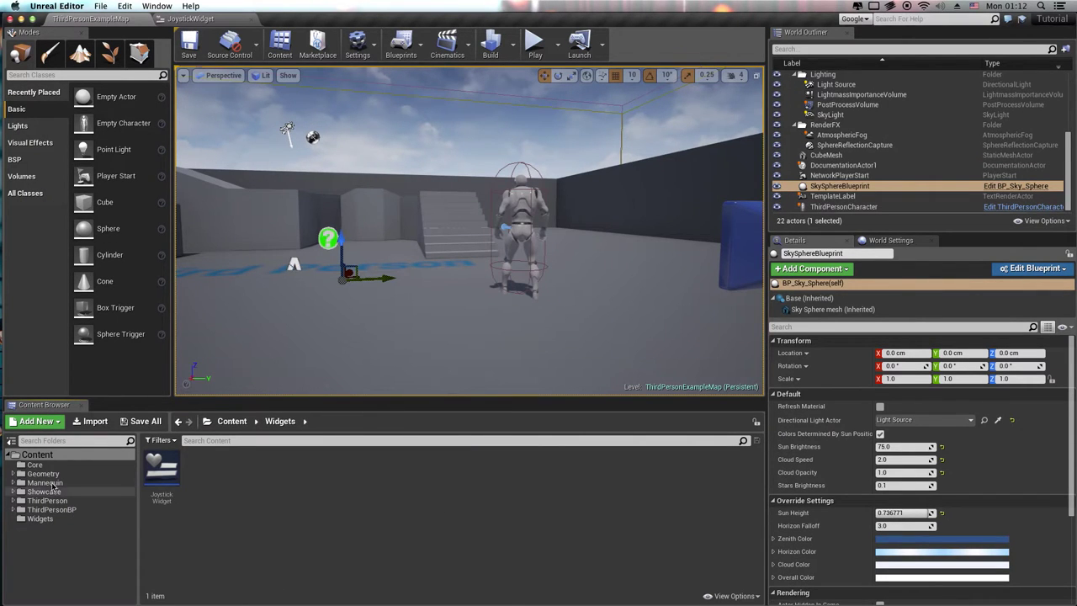
pyautogui.click(26, 492)
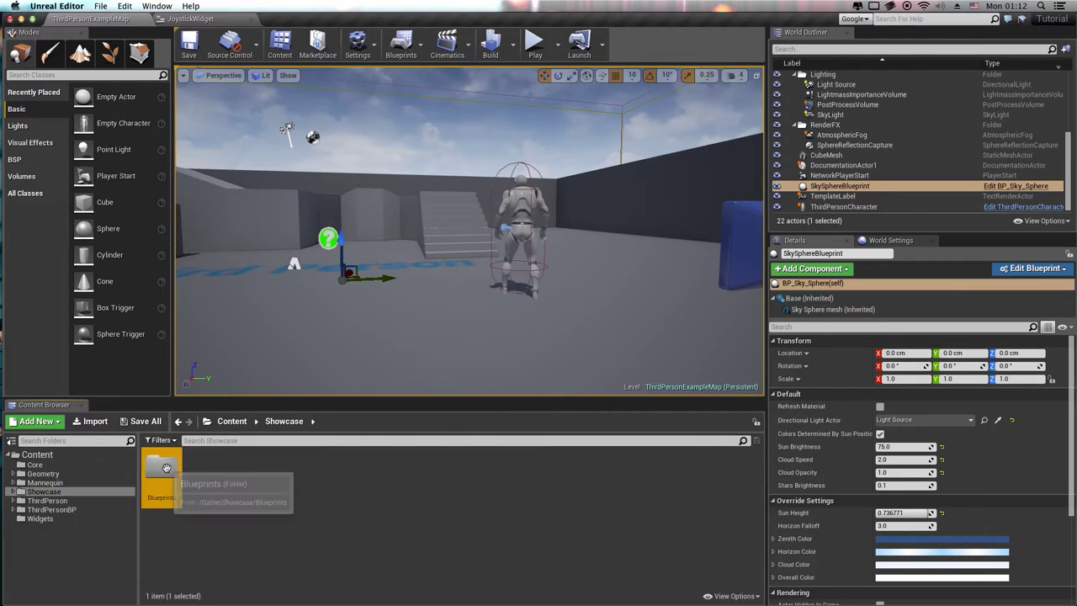
pyautogui.doubleClick(172, 484)
pyautogui.doubleClick(173, 484)
pyautogui.click(175, 489)
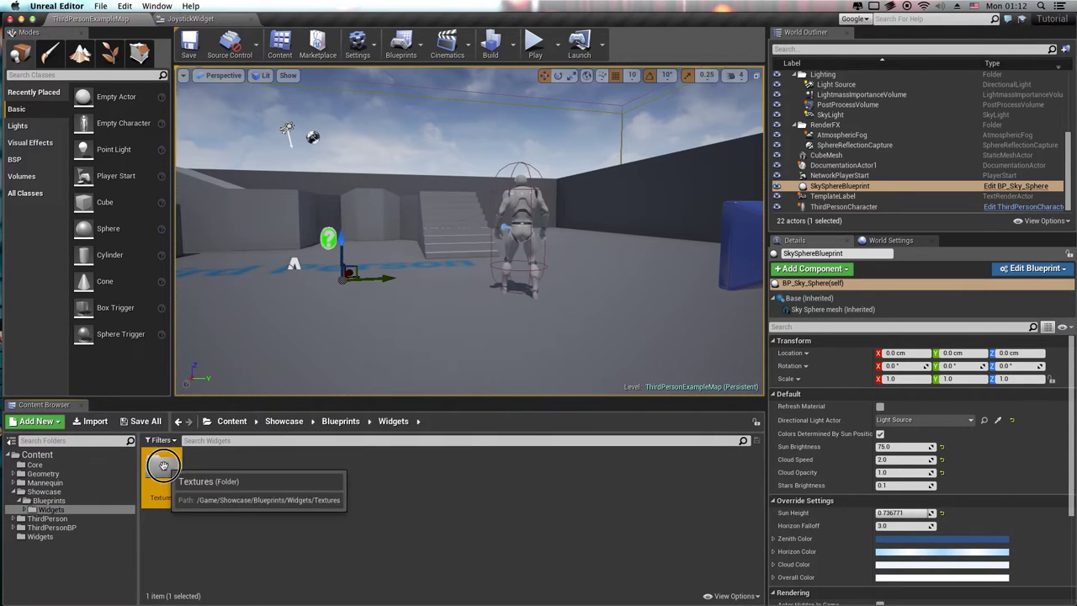
pyautogui.moveTo(178, 493); pyautogui.dragTo(58, 541)
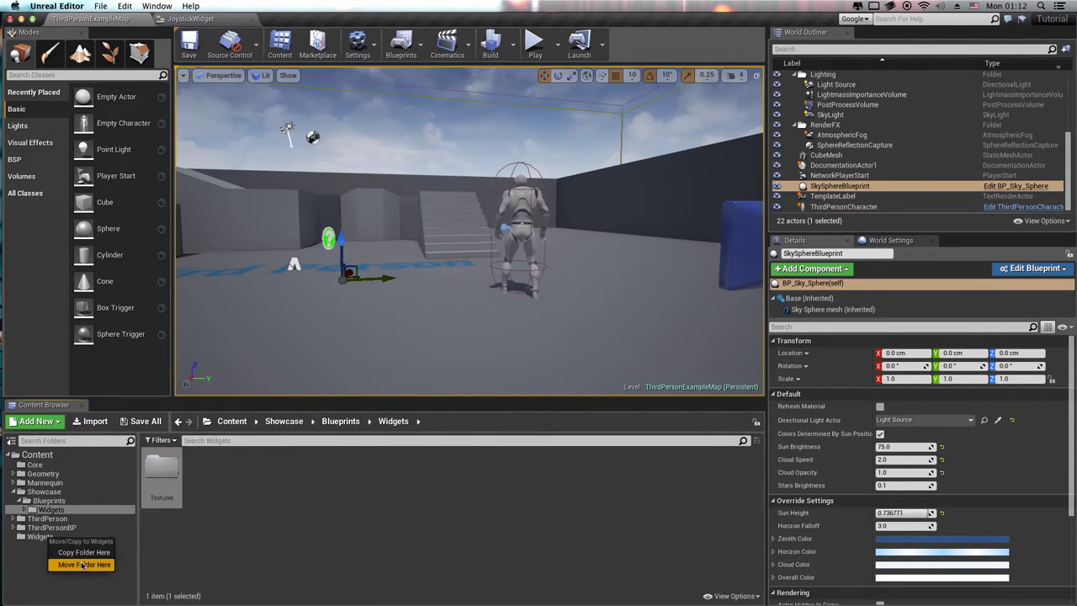
pyautogui.click(82, 564)
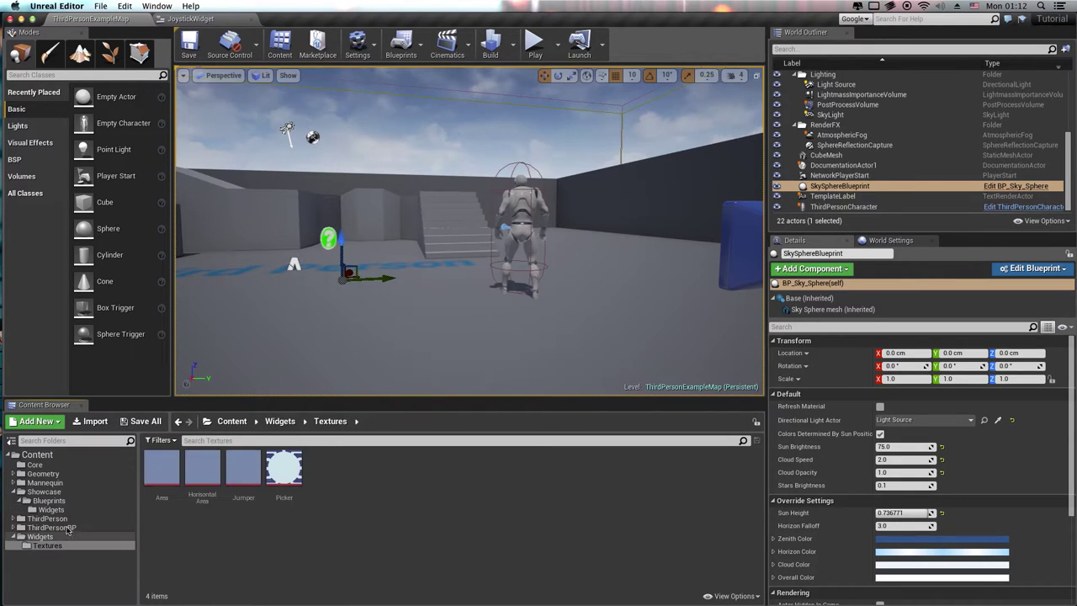
# Delete the leftover Showcase folder and view the textures under Widgets.
pyautogui.rightClick(62, 493)
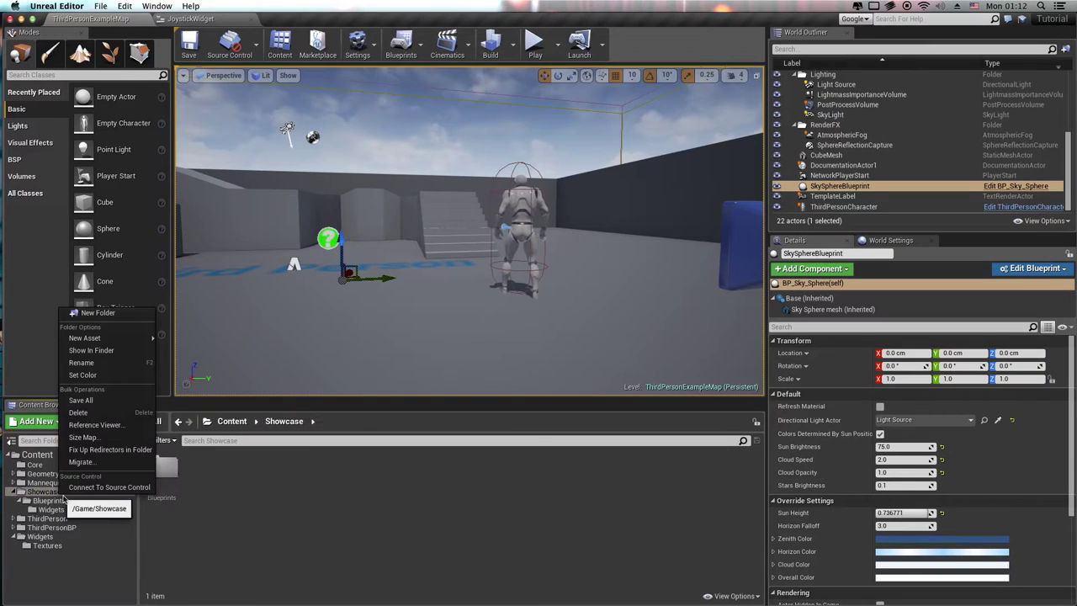
pyautogui.click(95, 412)
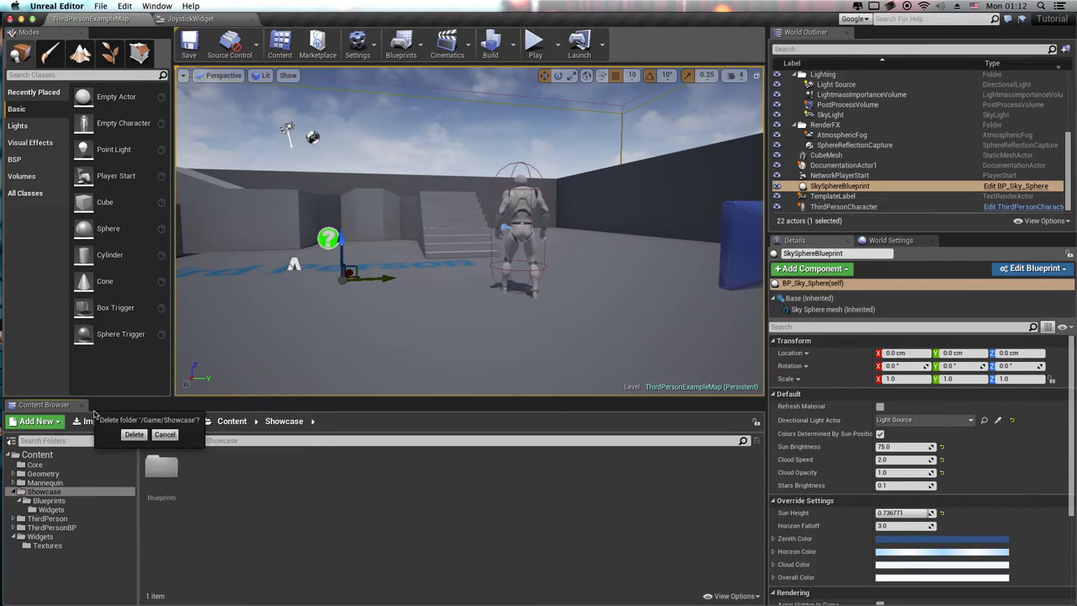
pyautogui.click(145, 434)
pyautogui.click(88, 519)
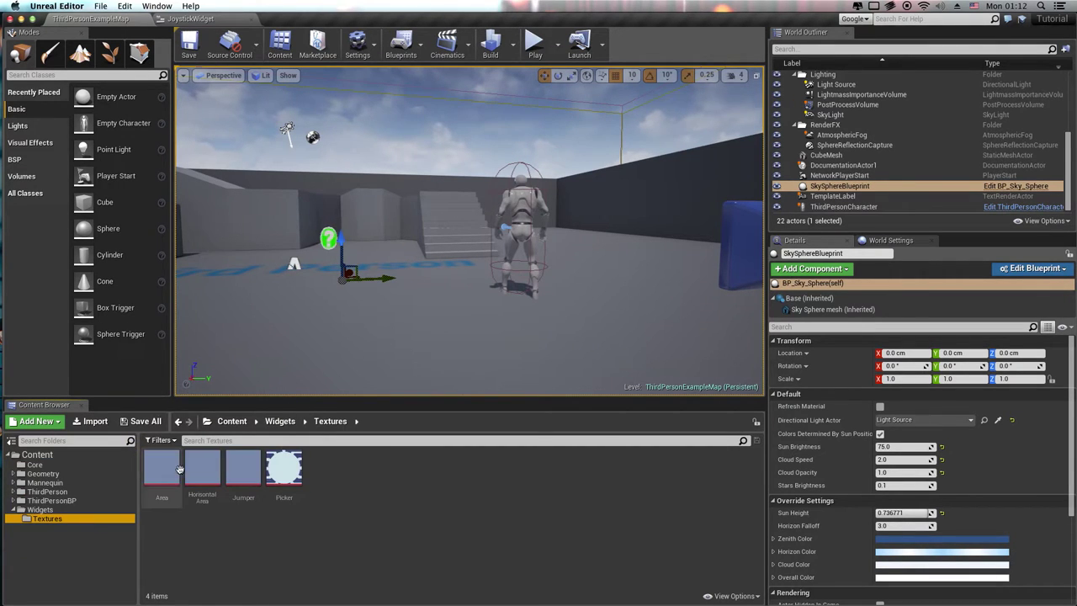
# View the sizes of the Area, HorisontalArea, Jumper and Picker textures, then return to Content.
pyautogui.doubleClick(161, 469)
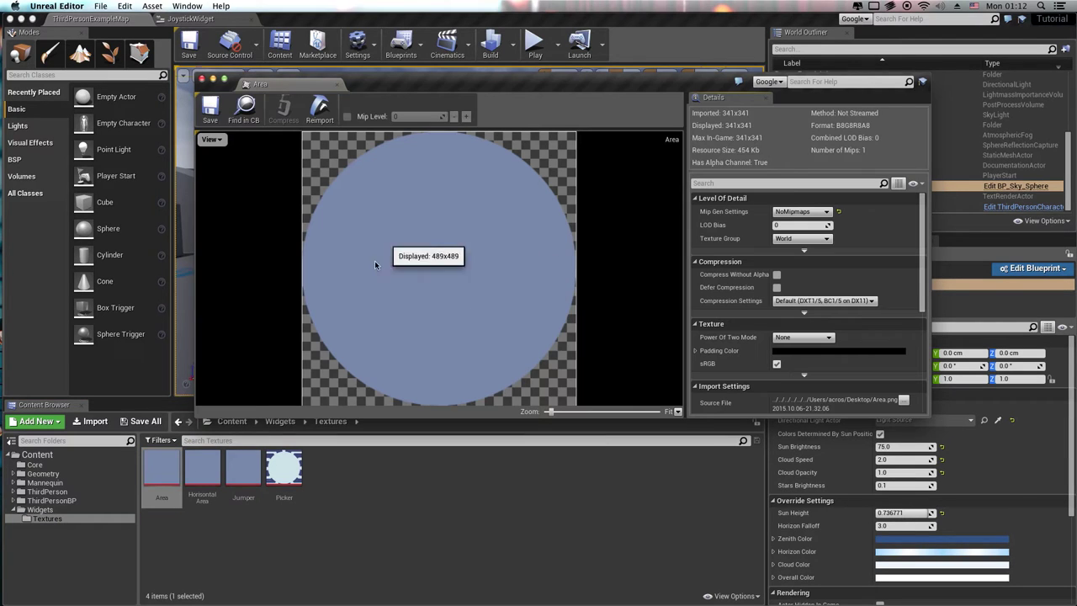
pyautogui.click(215, 472)
pyautogui.doubleClick(214, 473)
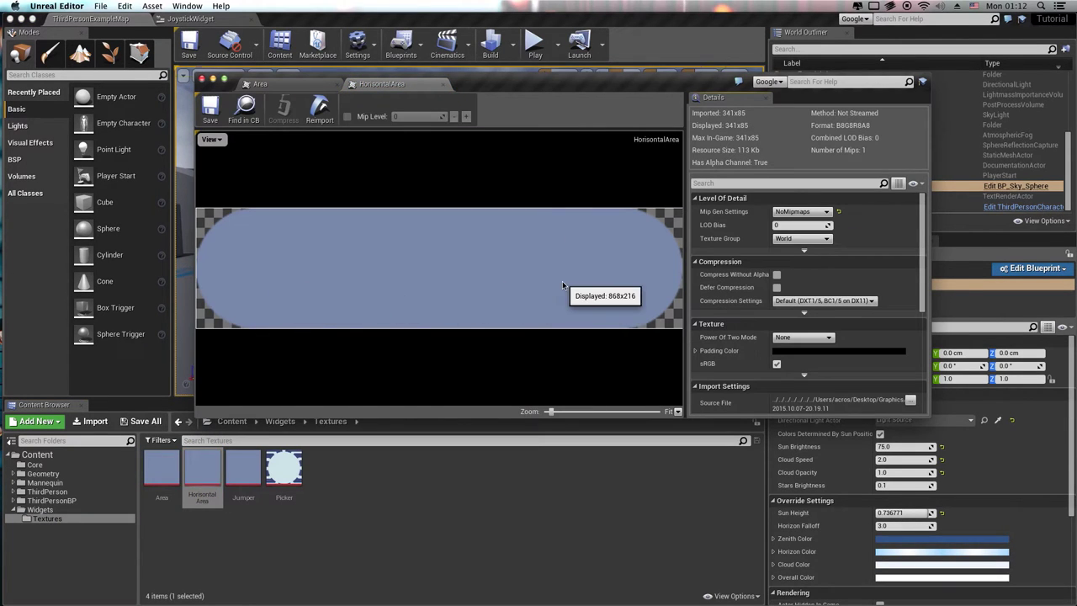
pyautogui.doubleClick(243, 467)
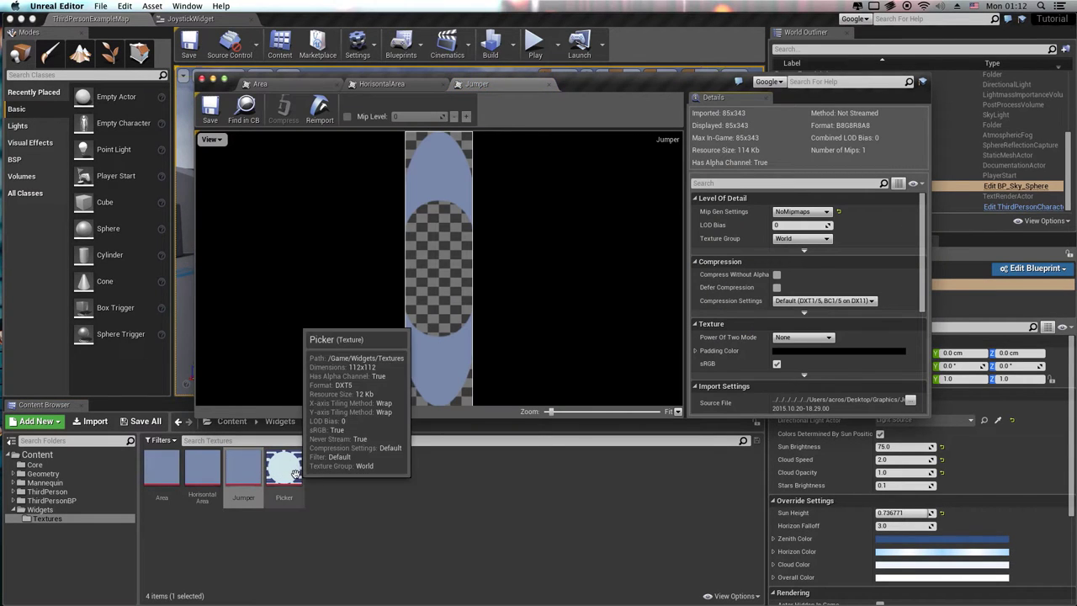
pyautogui.doubleClick(295, 473)
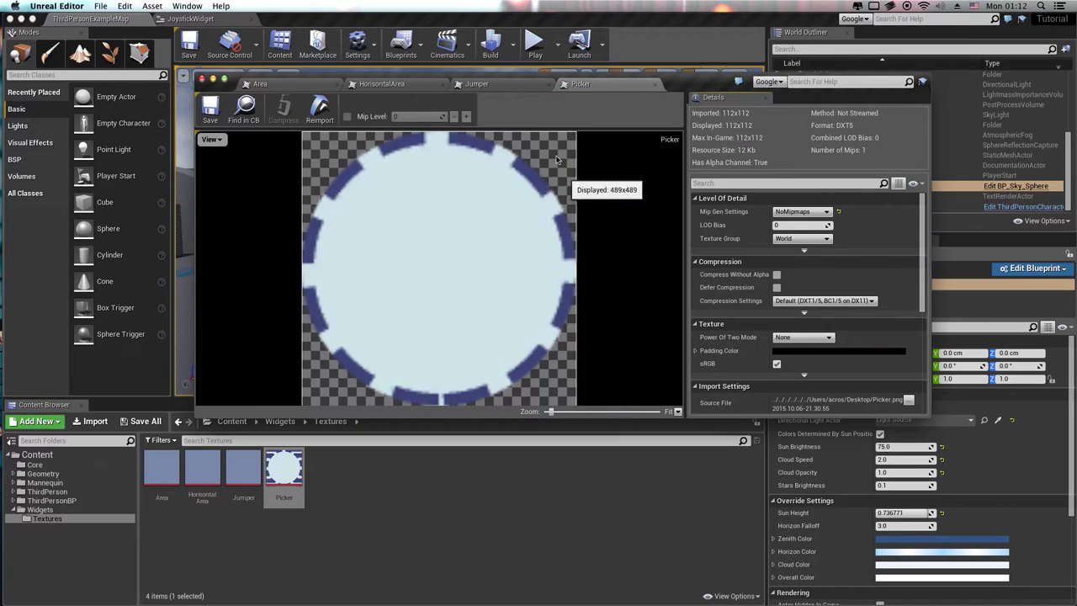
pyautogui.click(201, 78)
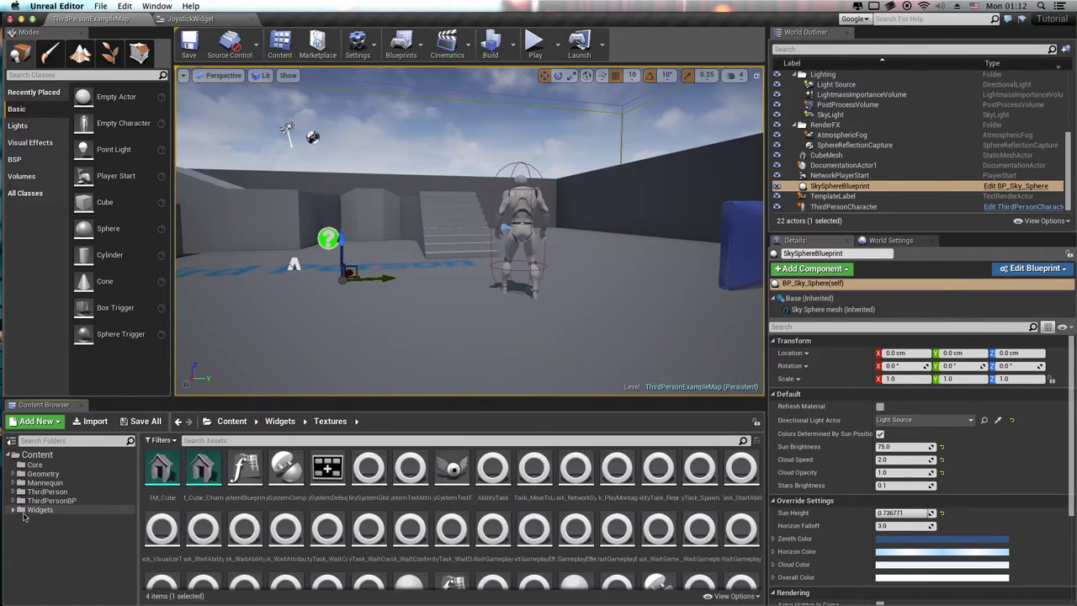
pyautogui.click(68, 461)
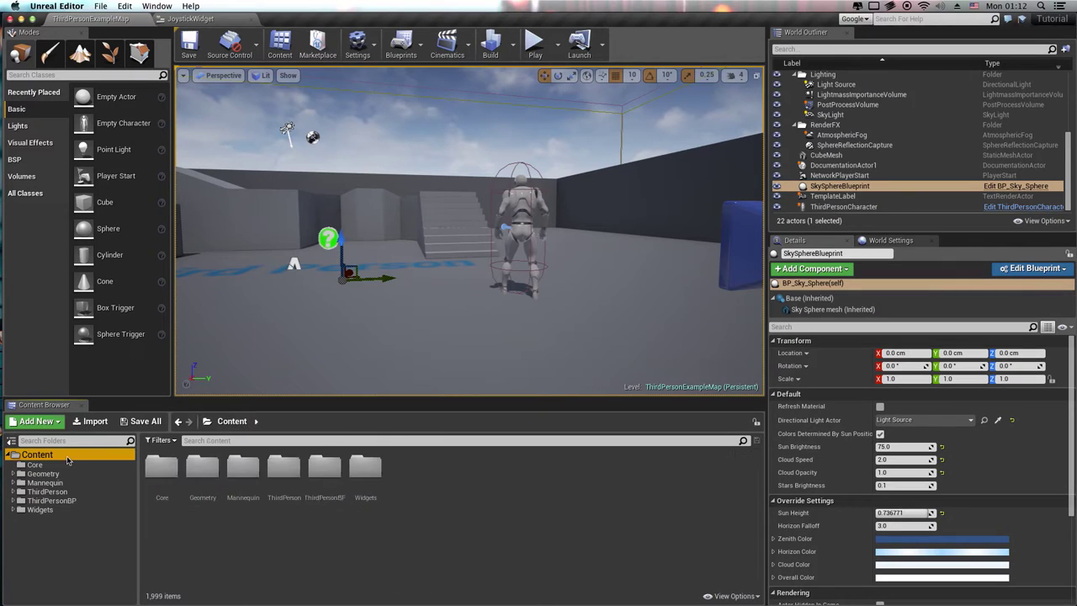
# Open JoystickWidget and delete its Event Construct and Event Tick nodes.
pyautogui.doubleClick(365, 467)
pyautogui.doubleClick(207, 467)
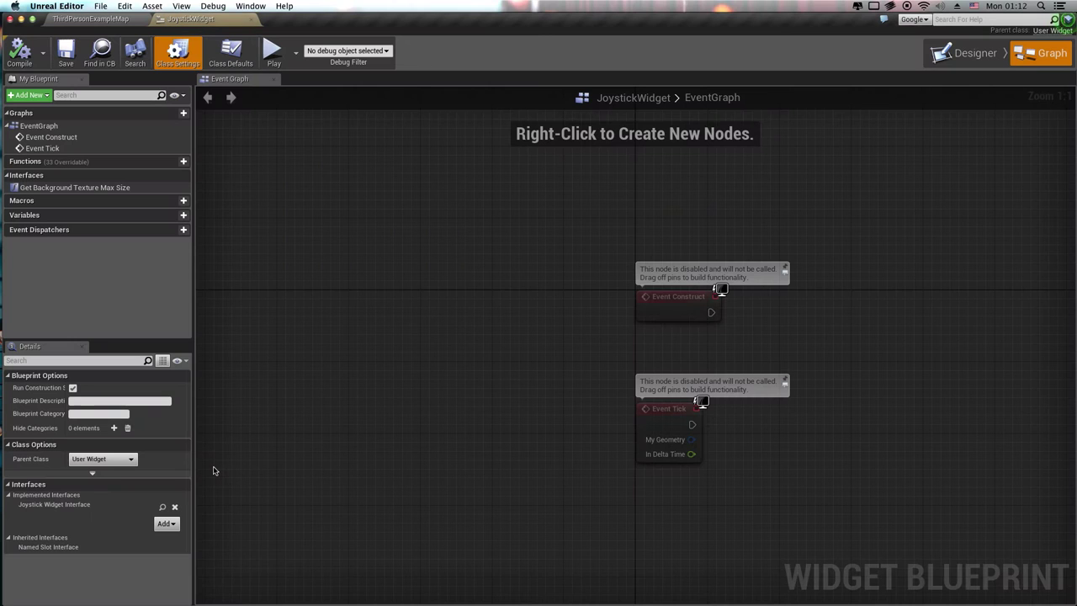
pyautogui.moveTo(499, 411); pyautogui.dragTo(233, 329, button='right')
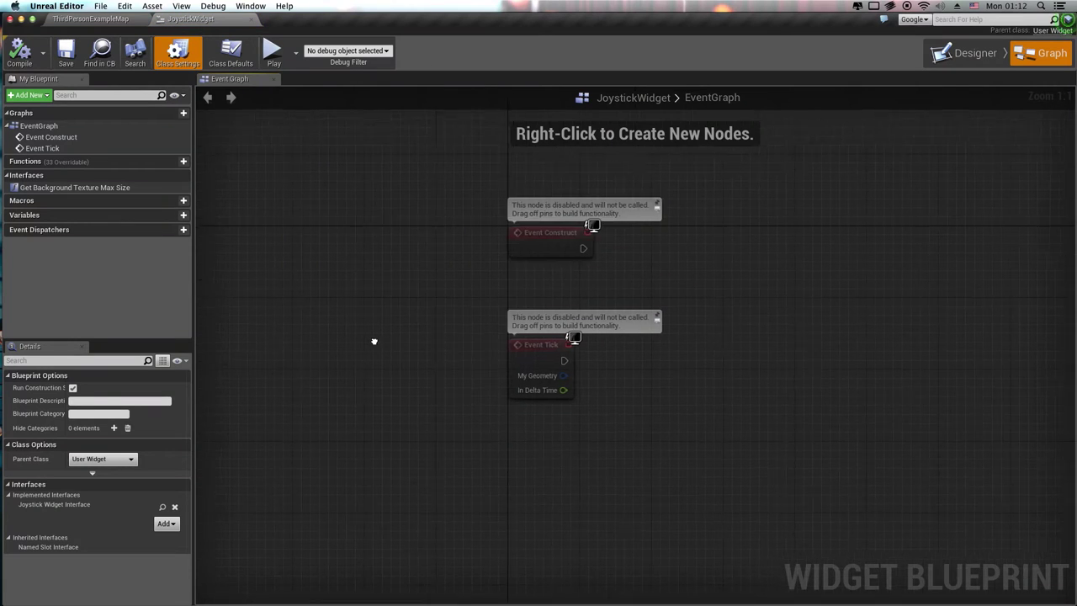
pyautogui.moveTo(298, 185); pyautogui.dragTo(609, 449)
pyautogui.press('Delete')
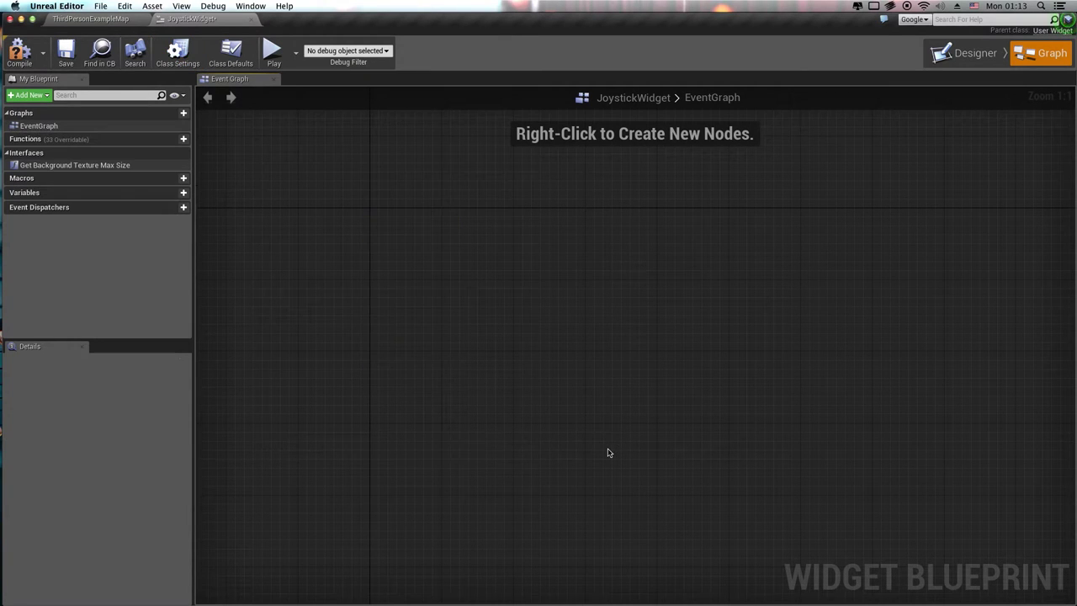
# Check the On Joystick Location Changed inputs in Joystick Widget Interface, then return to JoystickWidget.
pyautogui.click(90, 19)
pyautogui.click(65, 465)
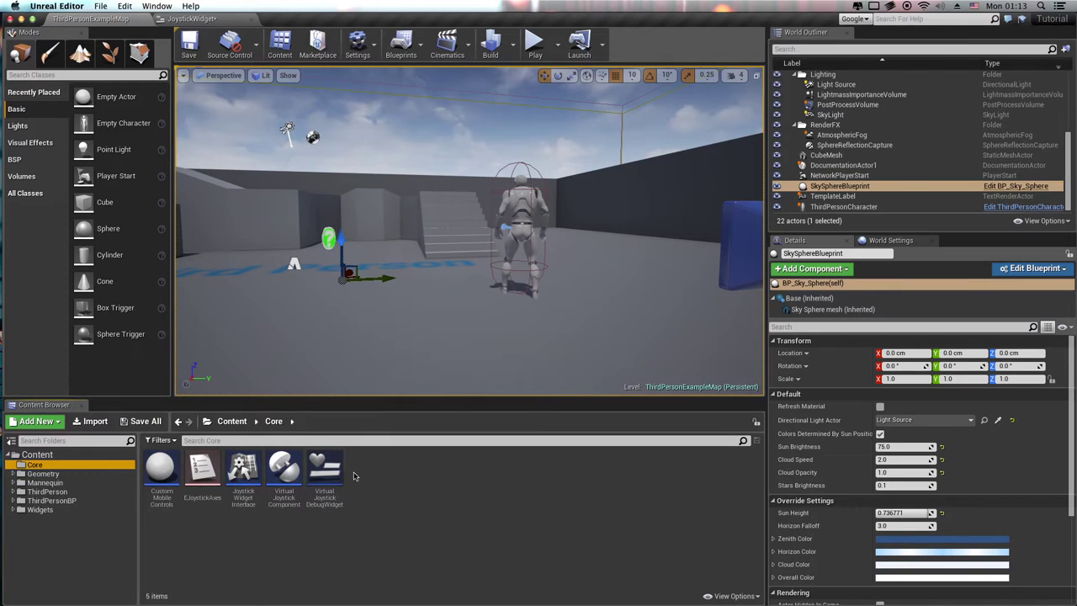
pyautogui.doubleClick(259, 472)
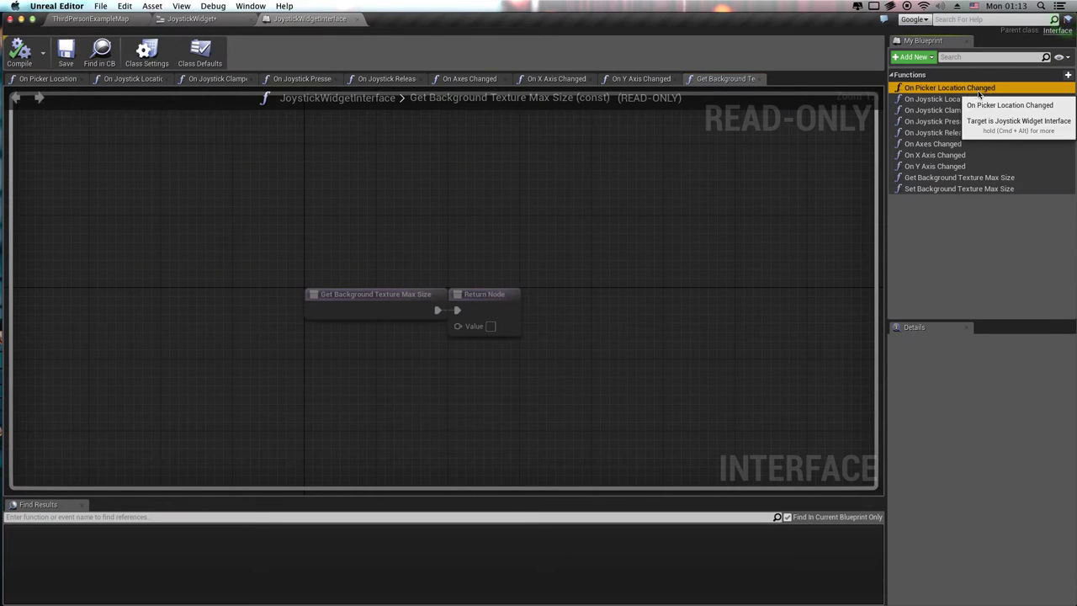
pyautogui.click(975, 100)
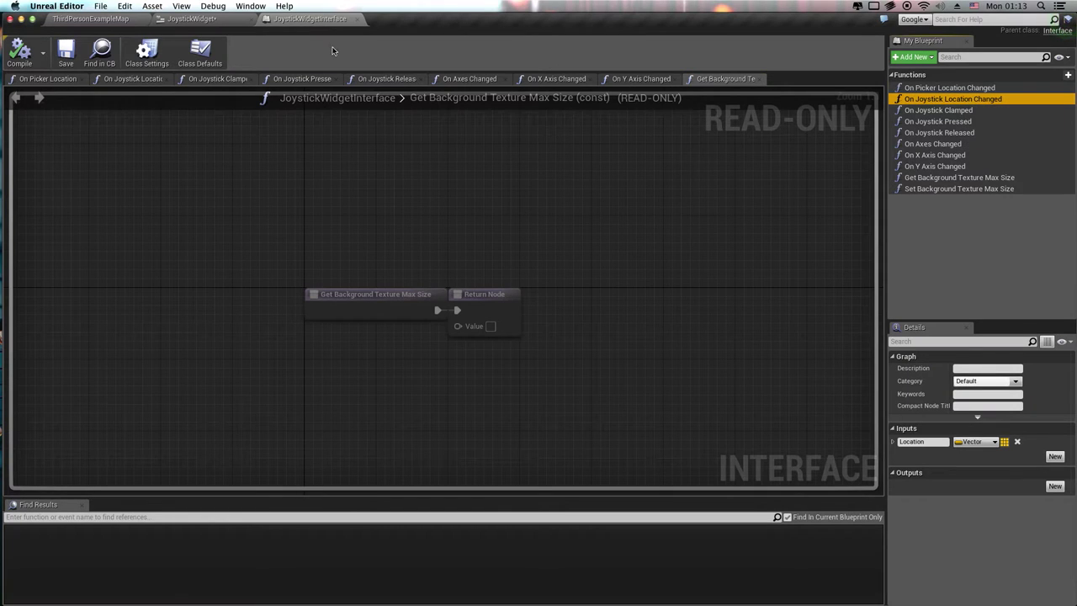
pyautogui.click(188, 18)
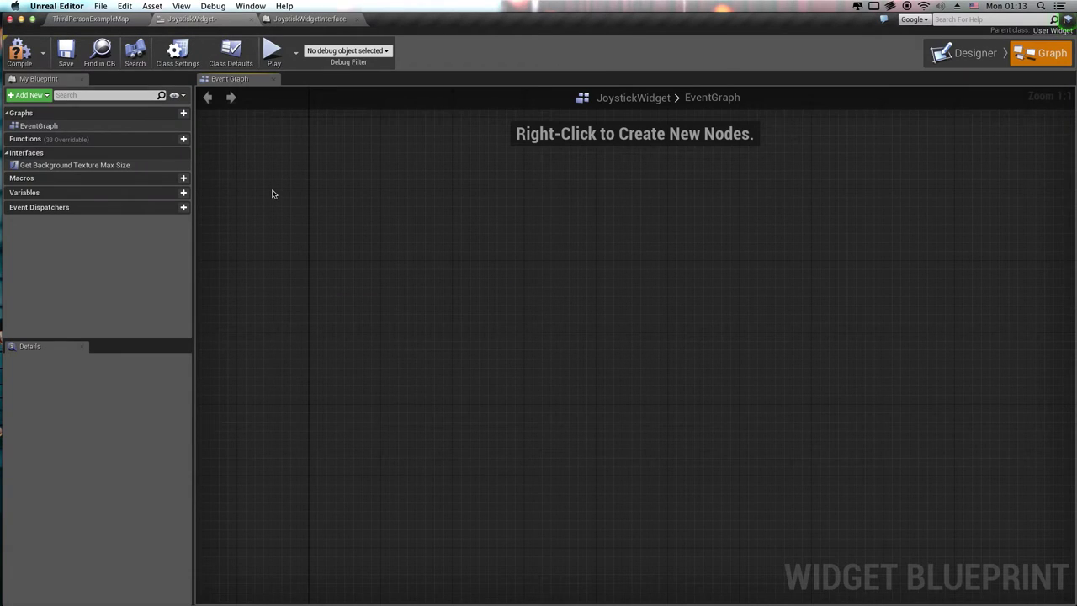
# Add an Event On Picker Location Changed node to the event graph.
pyautogui.rightClick(271, 193)
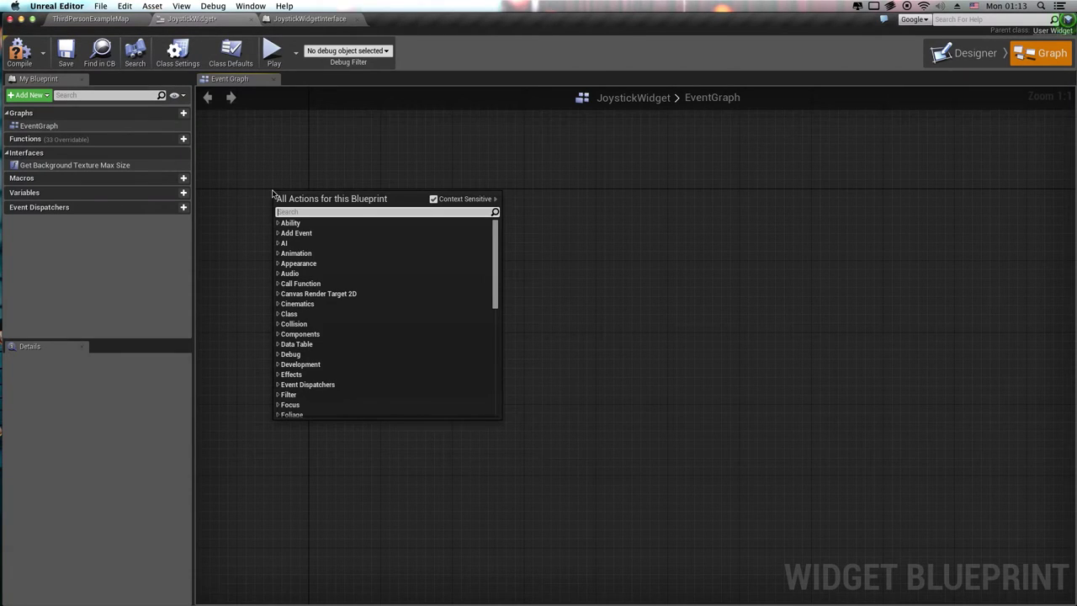
pyautogui.write('On Pick')
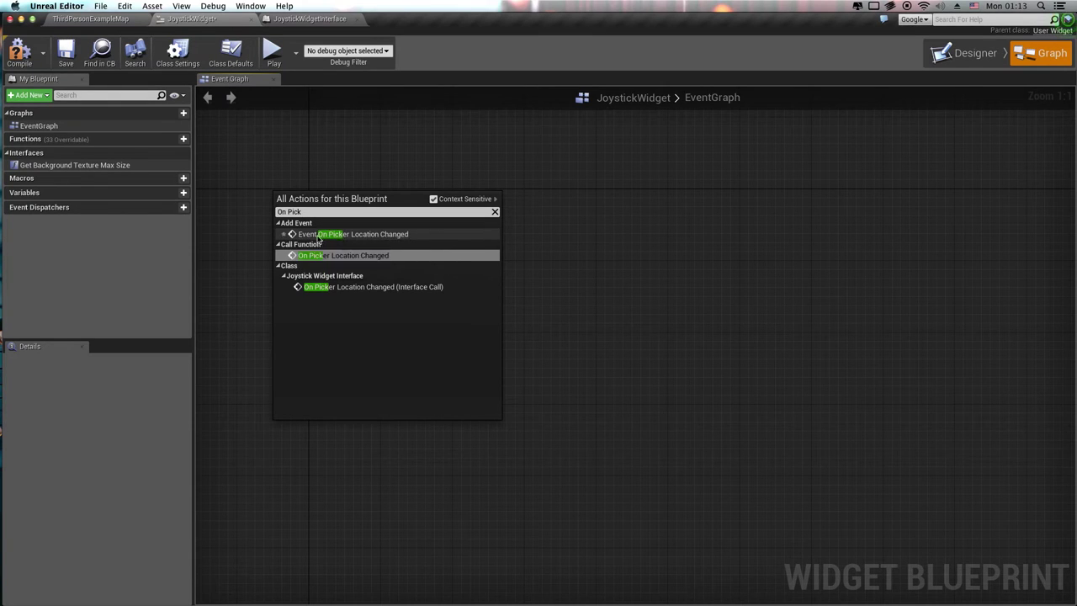
pyautogui.click(336, 234)
pyautogui.moveTo(351, 206)
pyautogui.mouseDown()
pyautogui.moveTo(387, 206)
pyautogui.moveTo(393, 347)
pyautogui.mouseUp()
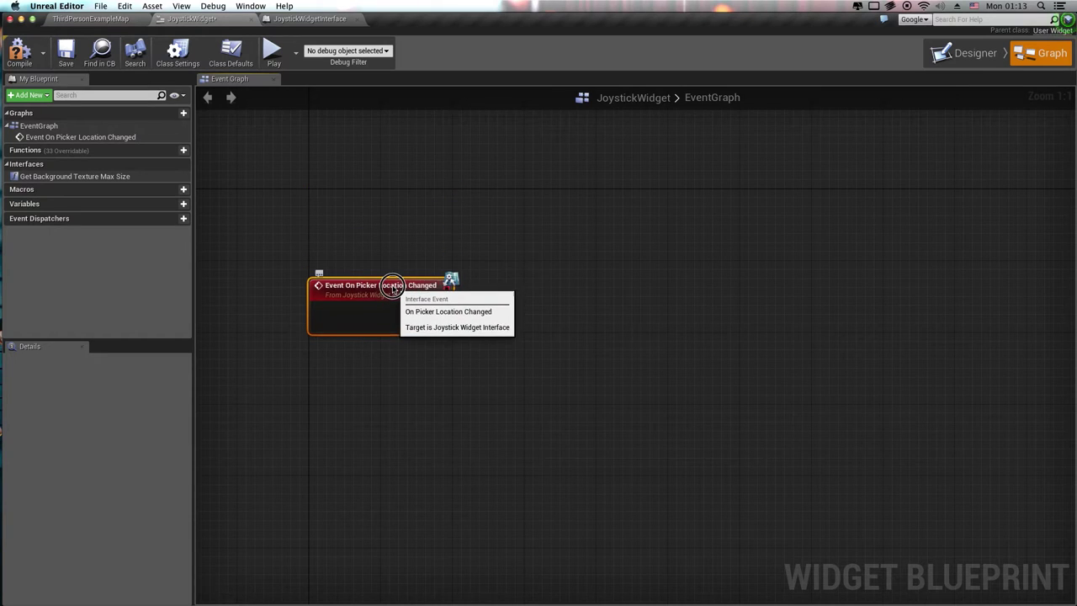
pyautogui.moveTo(556, 284); pyautogui.dragTo(508, 321, button='right')
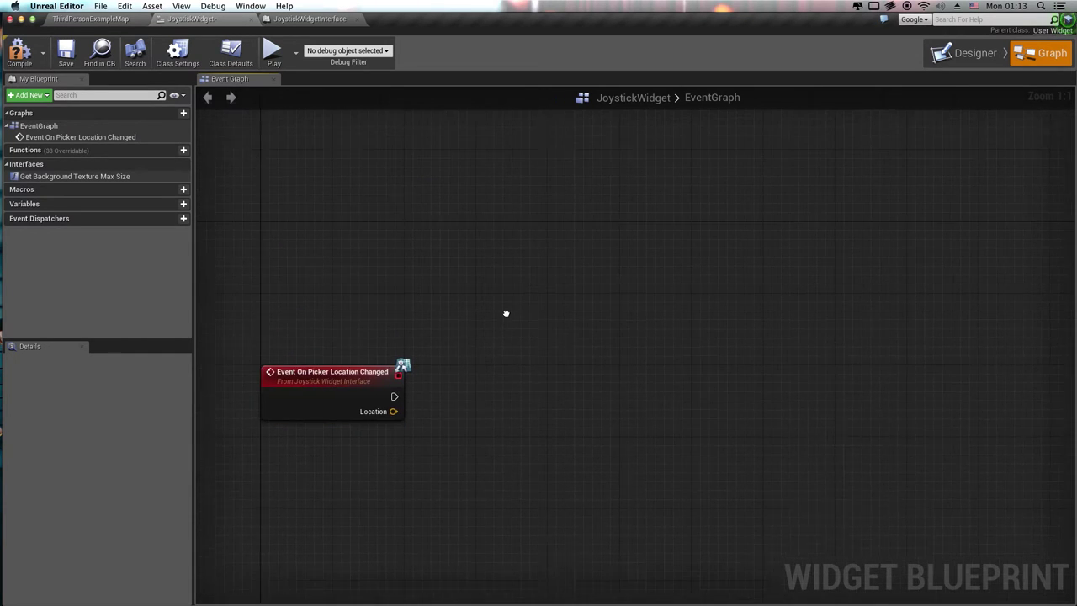
# Add an Event On Joystick Location Changed node to the event graph.
pyautogui.rightClick(277, 251)
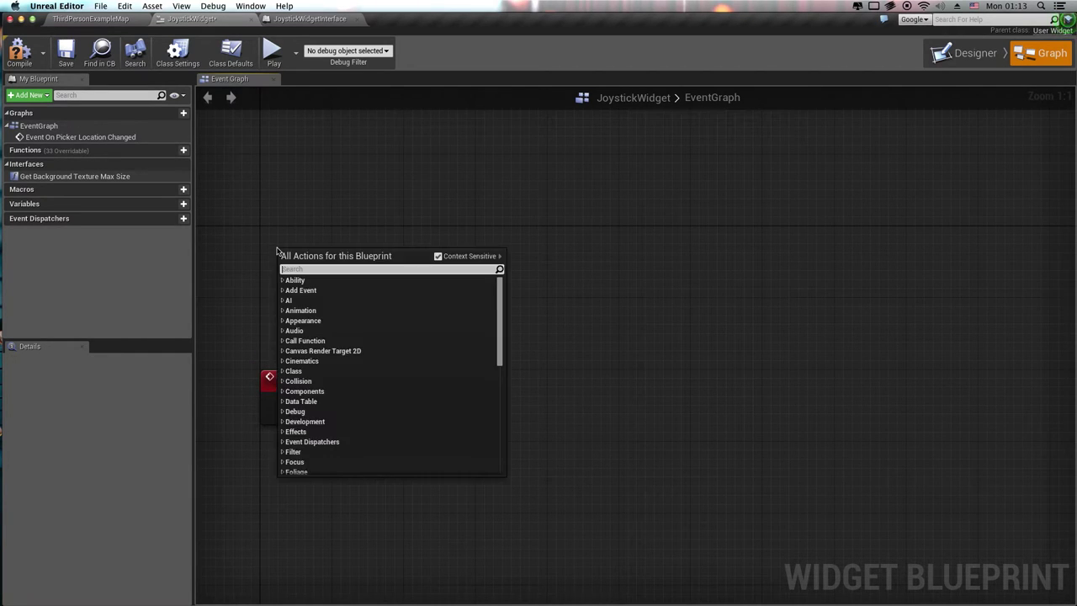
pyautogui.write('Event')
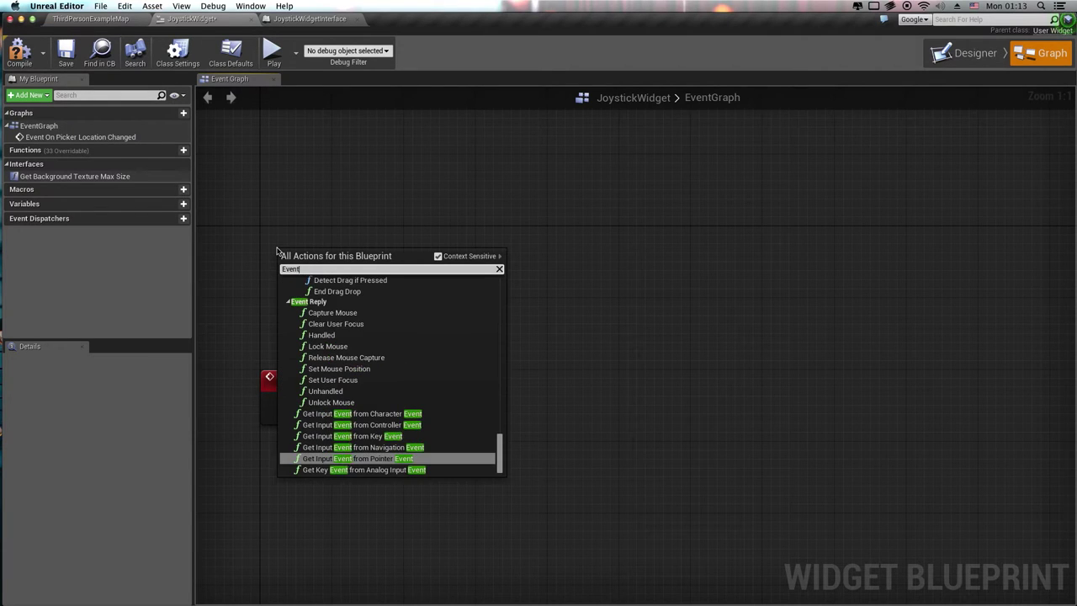
pyautogui.write(' On B')
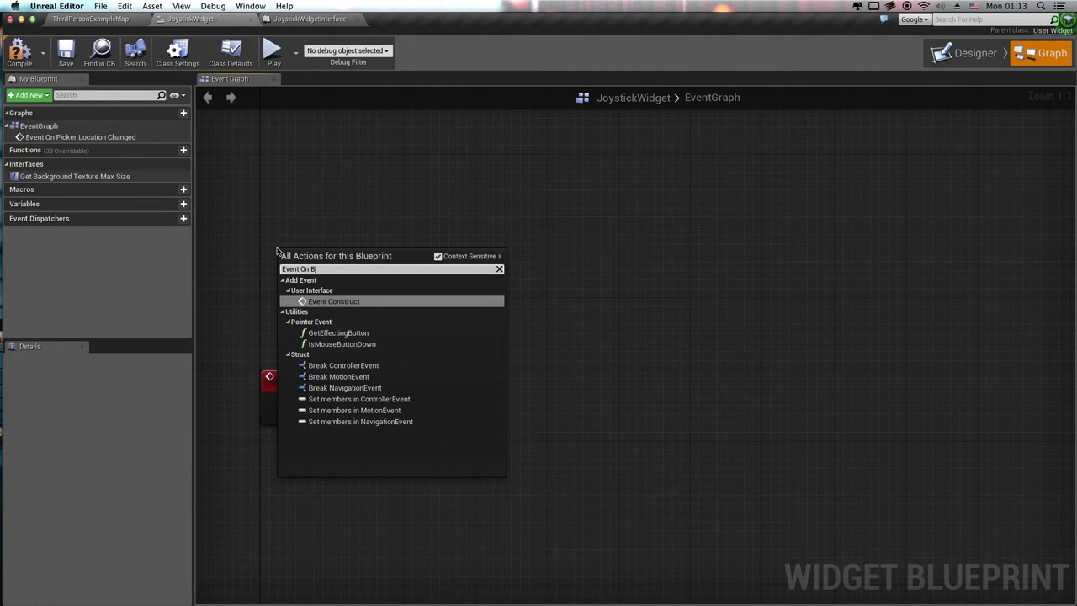
pyautogui.press('BackSpace')
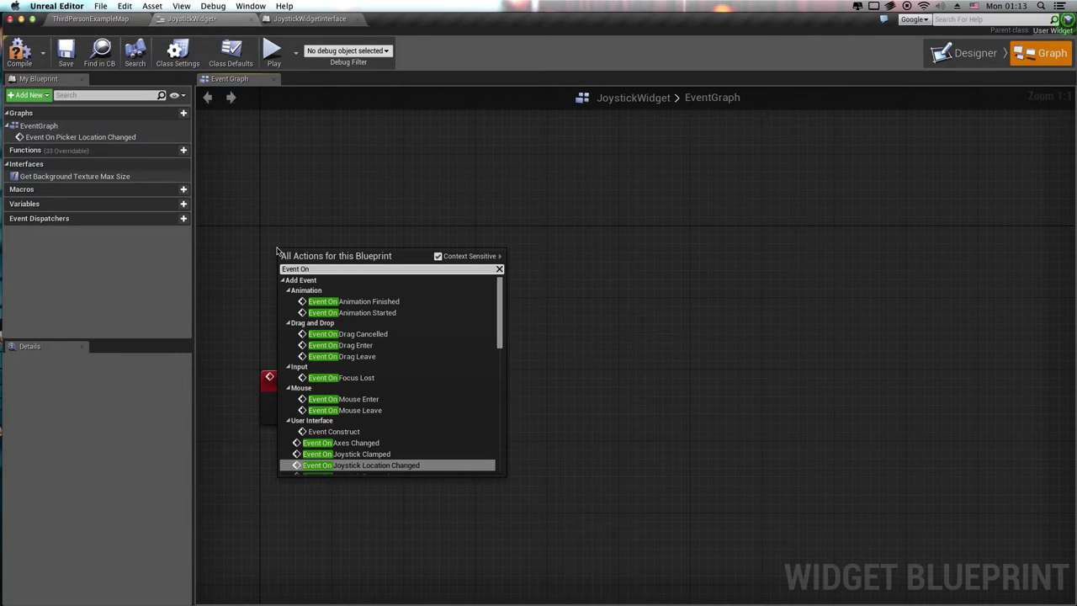
pyautogui.scroll(-2, 396, 396)
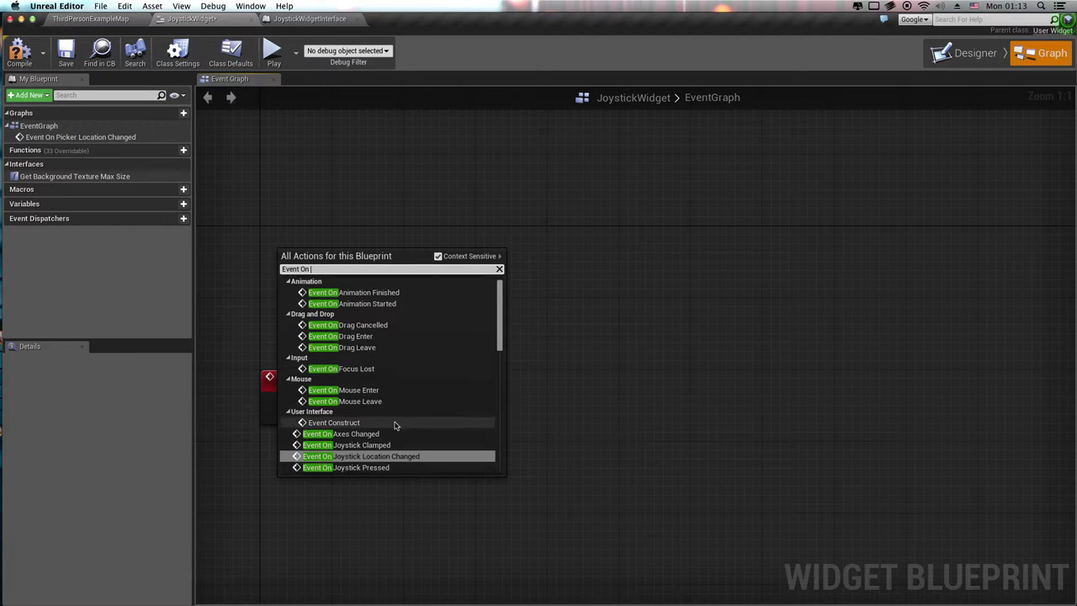
pyautogui.click(411, 442)
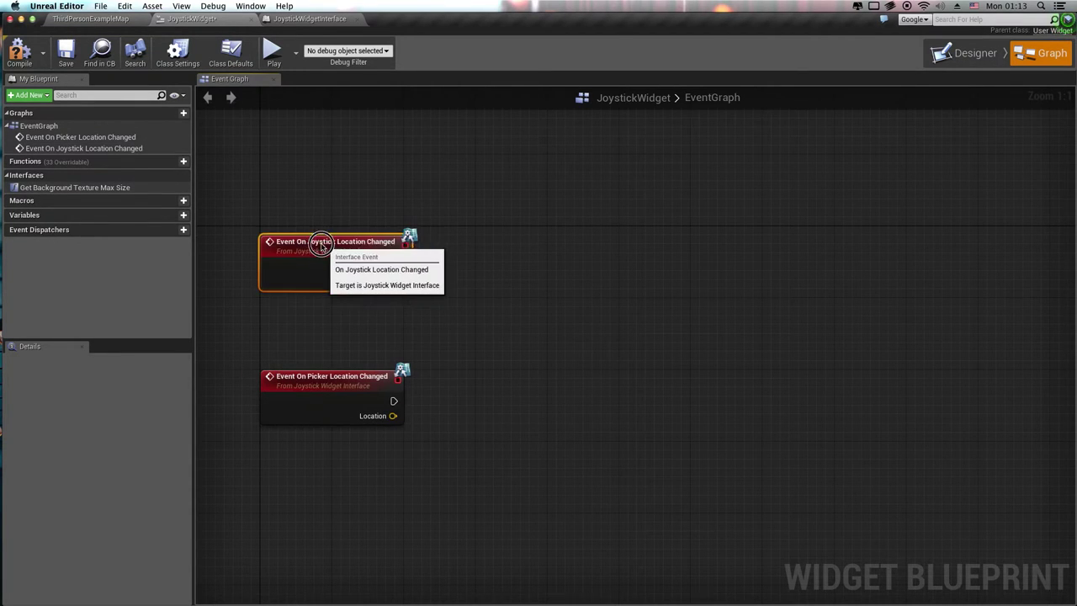
pyautogui.click(387, 182)
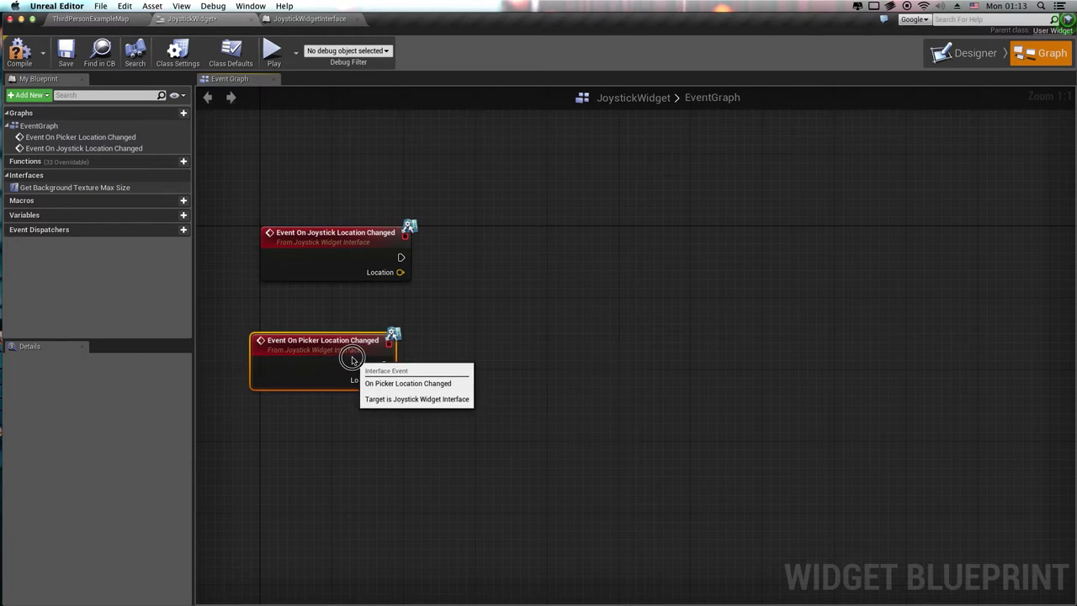
# Arrange the Picker and Joystick location event nodes, then switch to the Designer view.
pyautogui.moveTo(363, 399); pyautogui.dragTo(360, 340)
pyautogui.click(432, 379)
pyautogui.moveTo(467, 367); pyautogui.dragTo(441, 268, button='right')
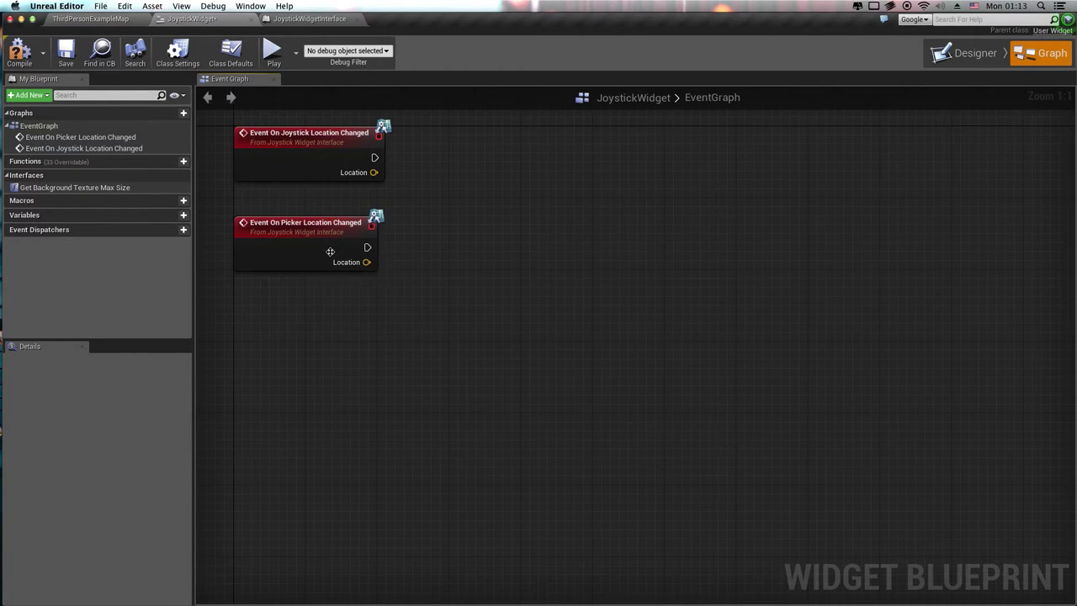
pyautogui.moveTo(329, 251); pyautogui.dragTo(327, 306)
pyautogui.rightClick(327, 305)
pyautogui.click(570, 341)
pyautogui.click(519, 353)
pyautogui.scroll(-3, 519, 353)
pyautogui.scroll(1, 474, 334)
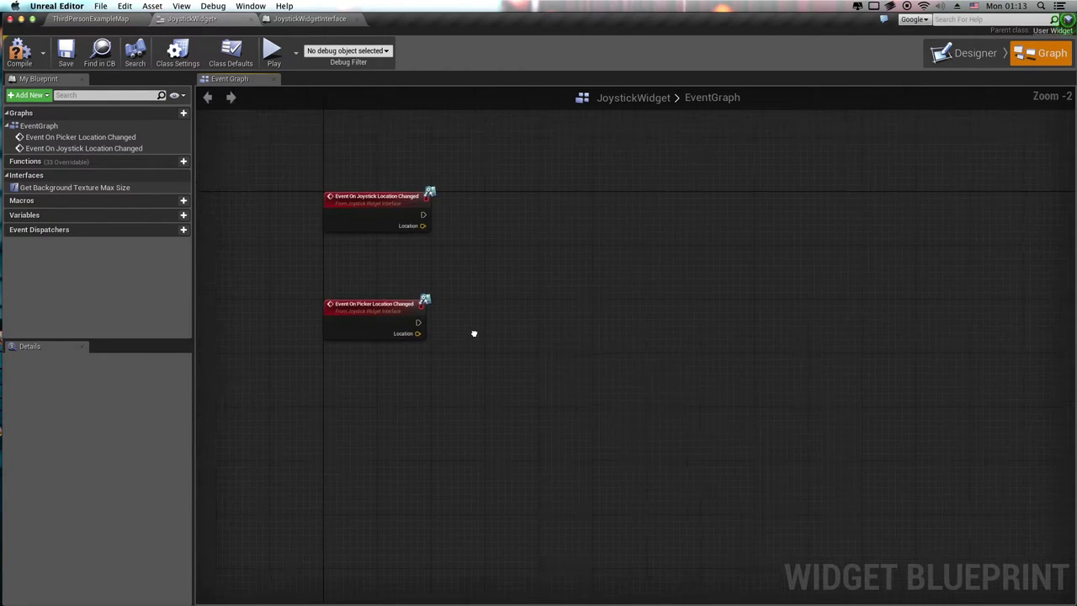
pyautogui.moveTo(473, 334); pyautogui.dragTo(483, 358, button='right')
pyautogui.click(533, 242)
pyautogui.scroll(2, 590, 220)
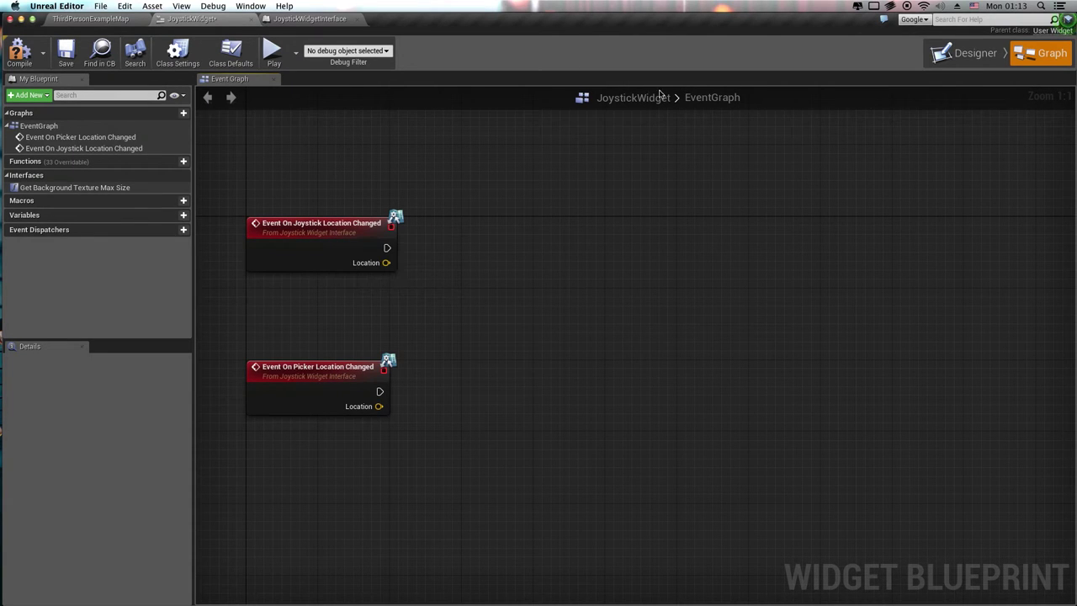
pyautogui.click(982, 54)
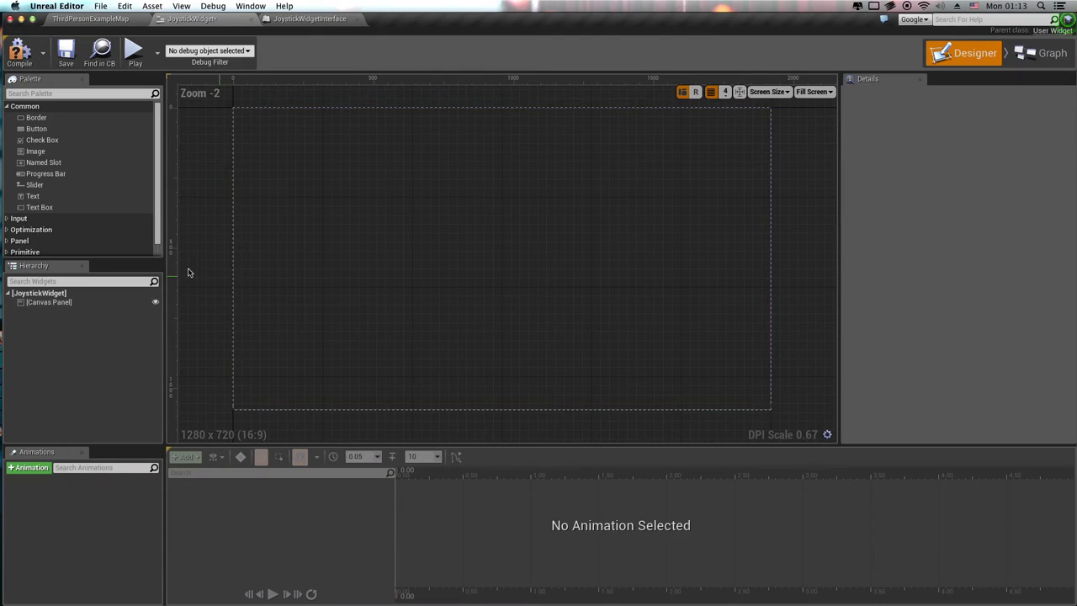
# Add two Image widgets and give the first the Area texture, Size To Content, position 0,0.
pyautogui.moveTo(36, 152); pyautogui.dragTo(340, 167)
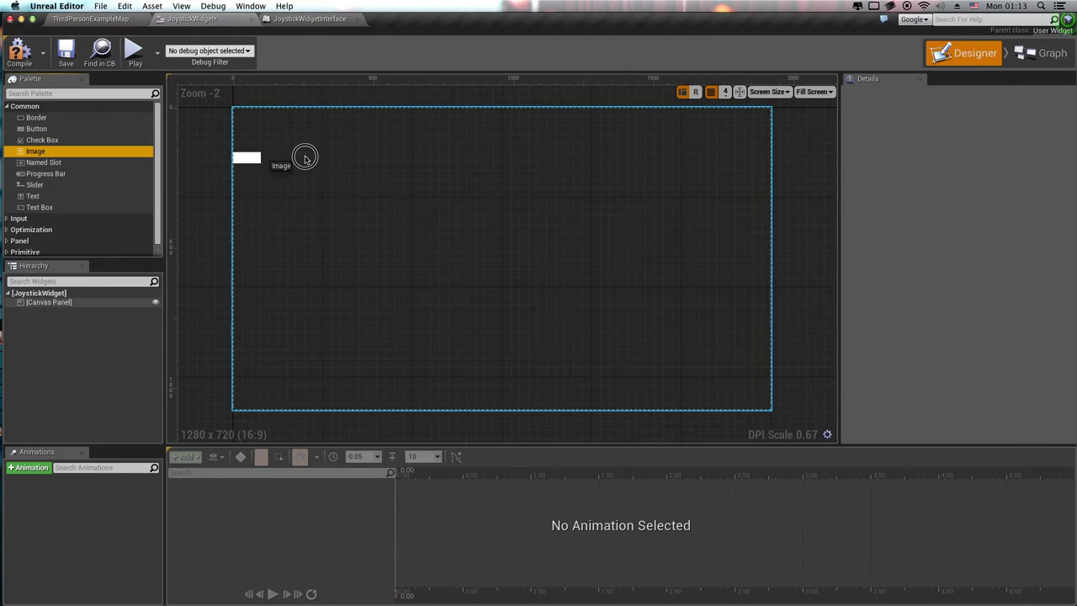
pyautogui.moveTo(35, 151); pyautogui.dragTo(319, 235)
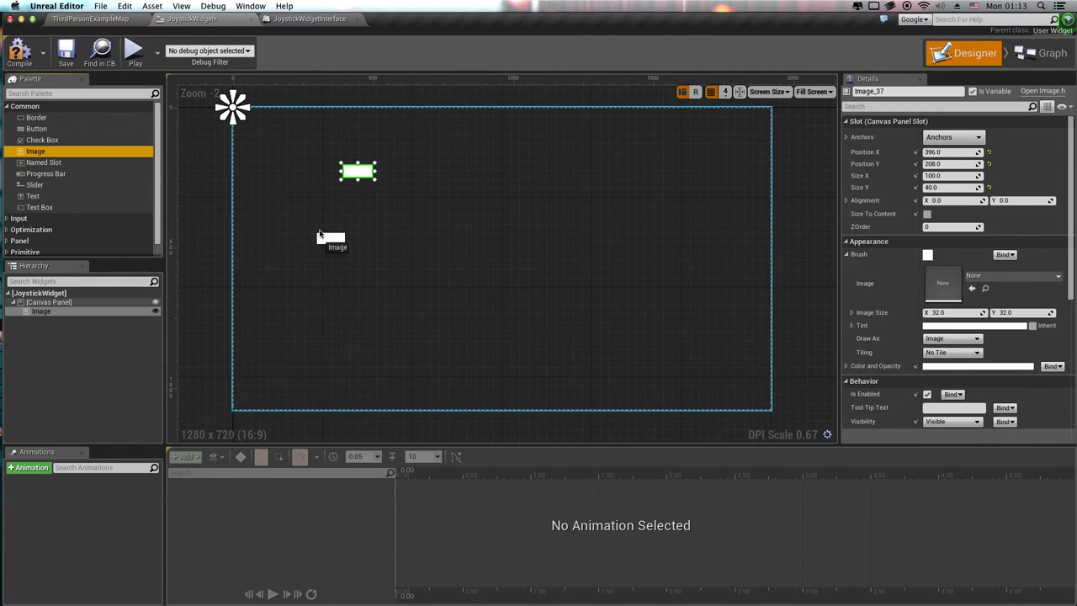
pyautogui.click(973, 277)
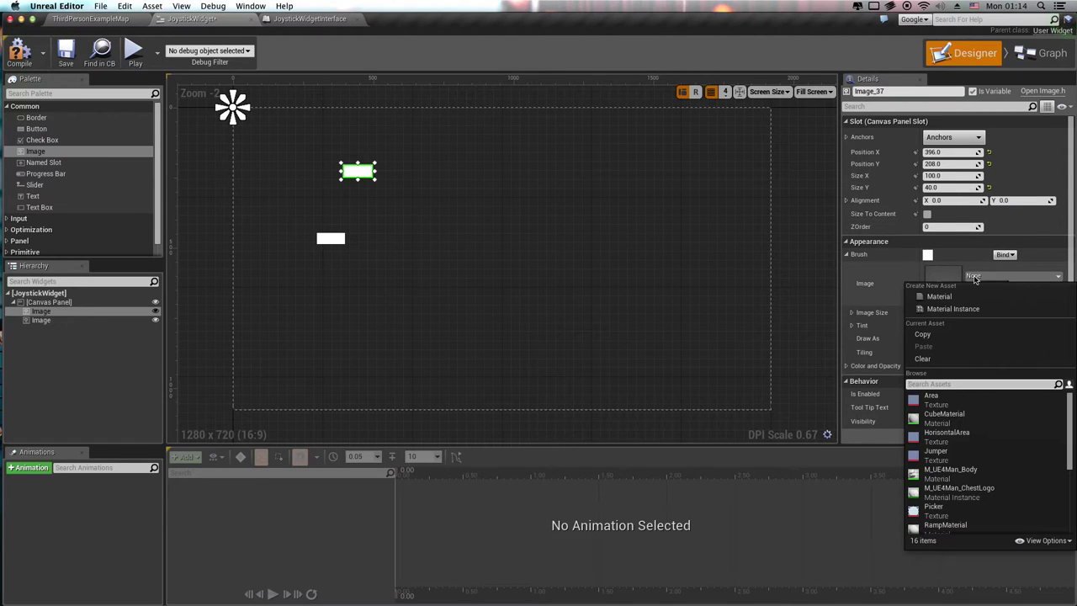
pyautogui.click(968, 397)
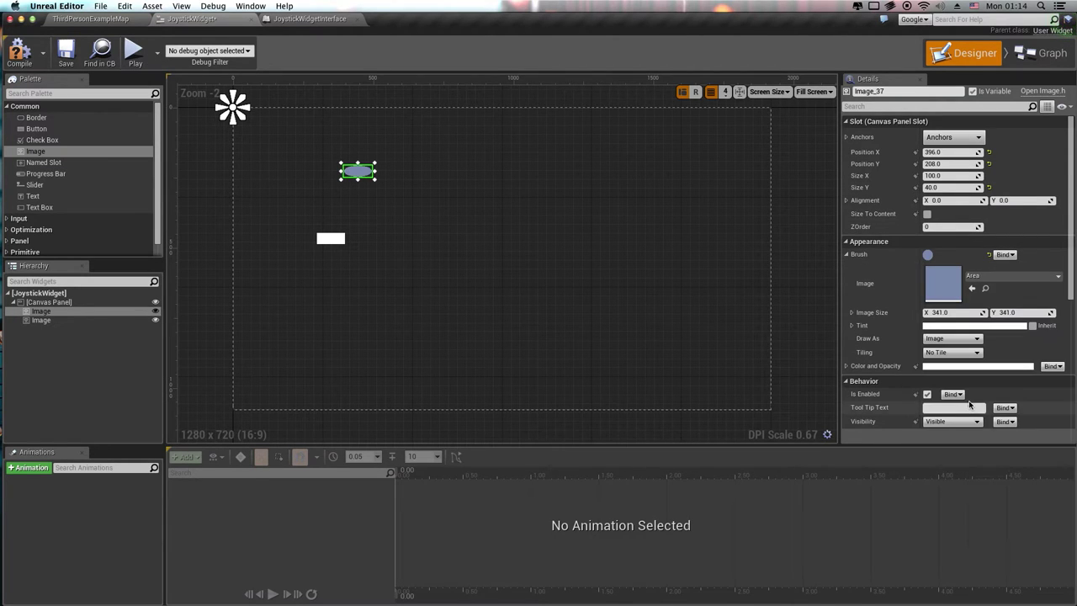
pyautogui.click(927, 214)
pyautogui.click(960, 152)
pyautogui.write('0')
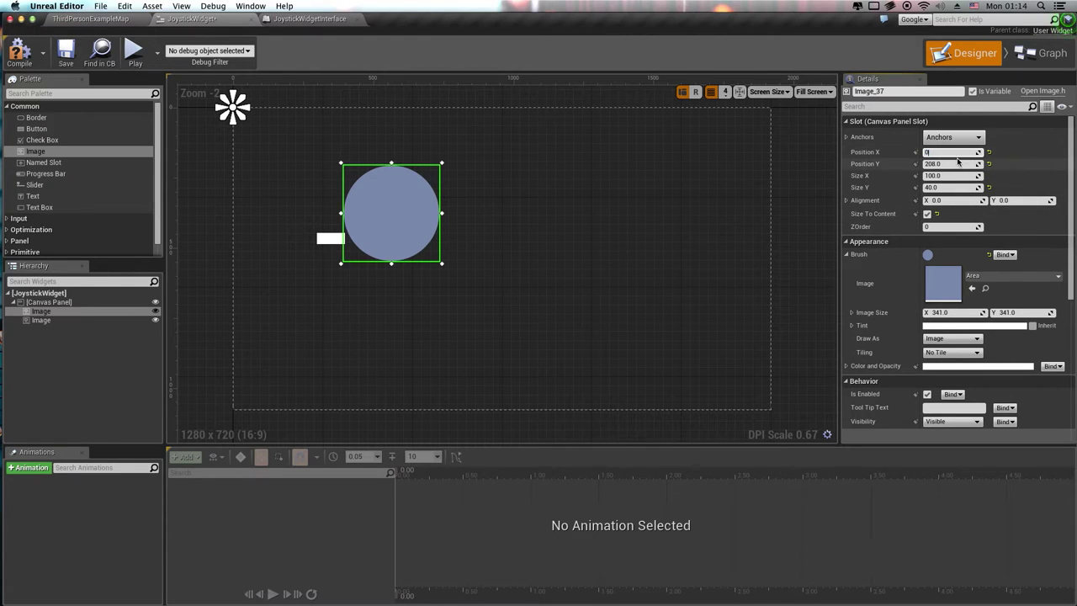
pyautogui.press('Tab')
pyautogui.write('0')
pyautogui.click(590, 254)
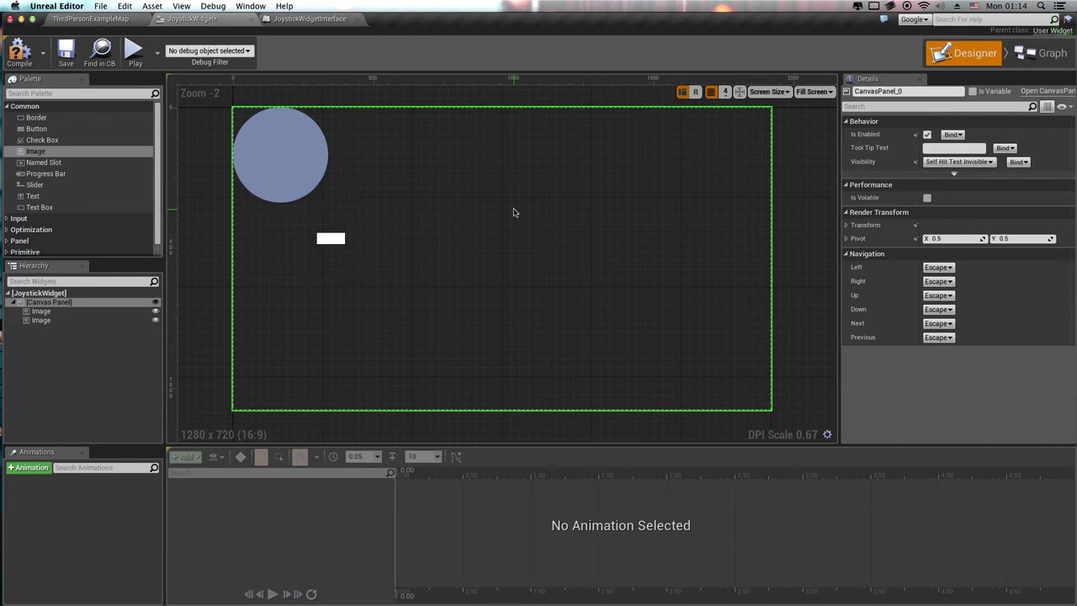
# Give the second image the Picker texture with Size To Content, then centre it on the circle.
pyautogui.click(335, 241)
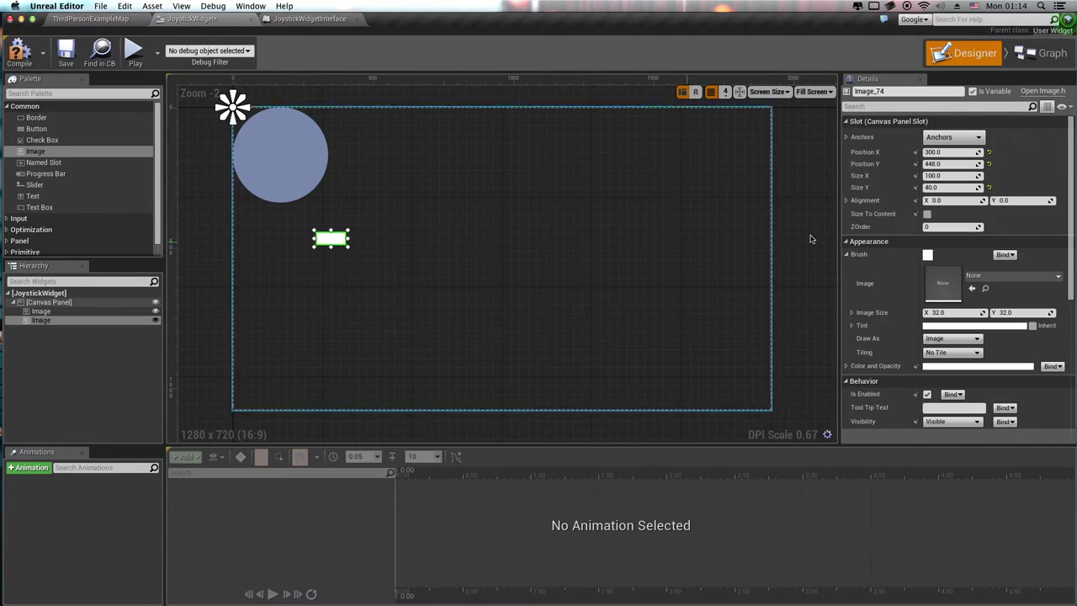
pyautogui.click(984, 276)
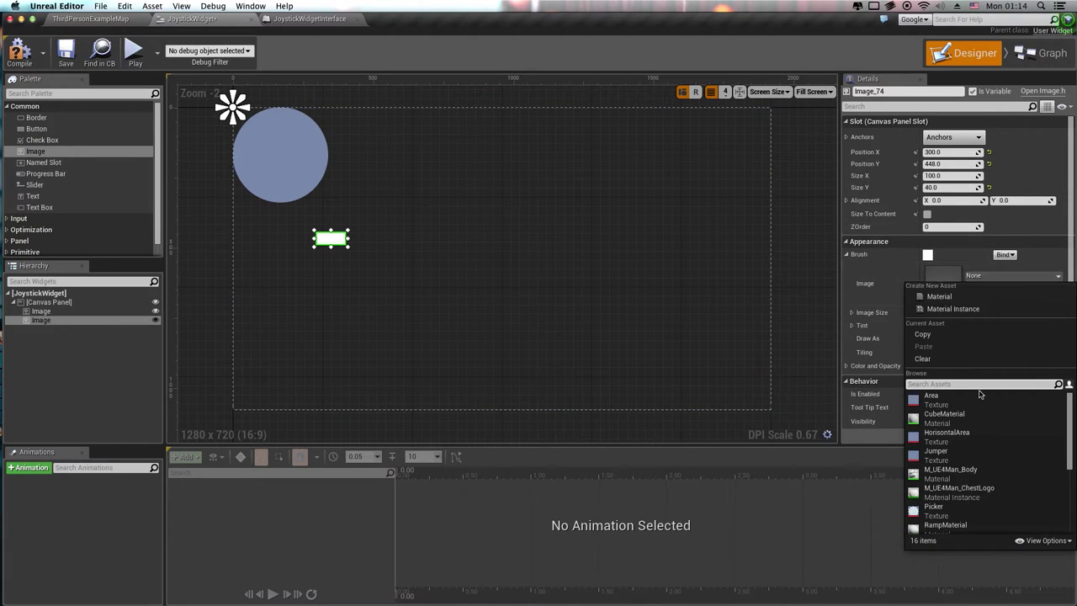
pyautogui.click(972, 510)
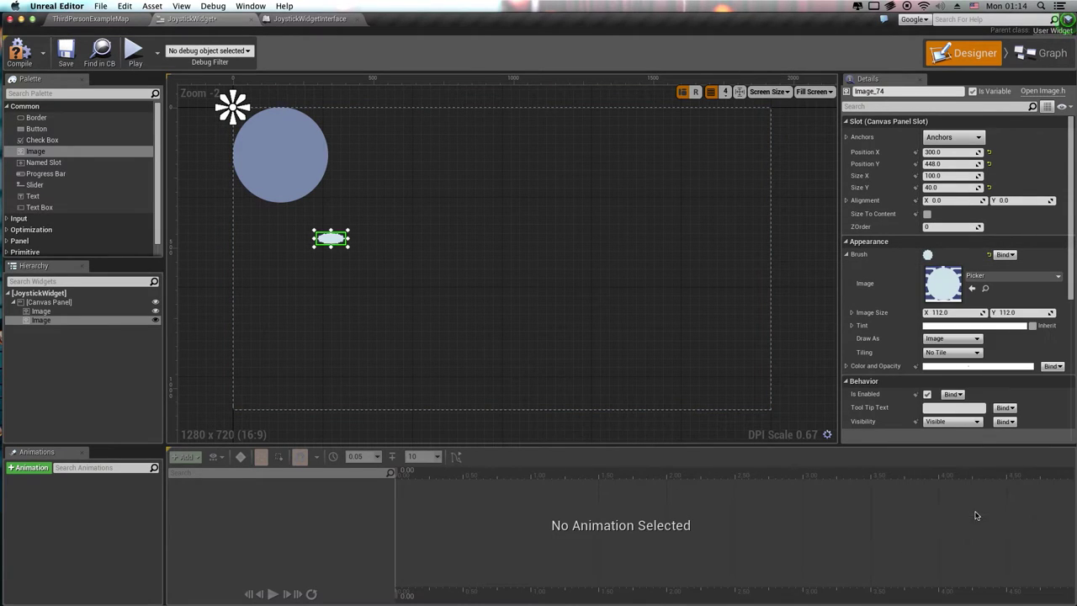
pyautogui.click(927, 214)
pyautogui.click(950, 152)
pyautogui.write('0')
pyautogui.press('Tab')
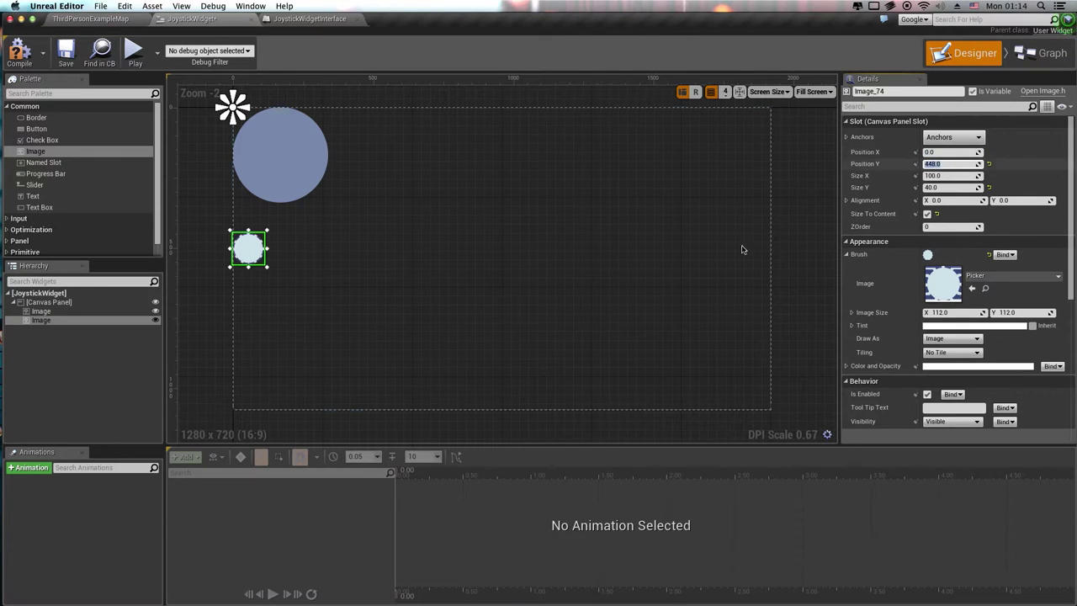
pyautogui.write('0')
pyautogui.click(742, 249)
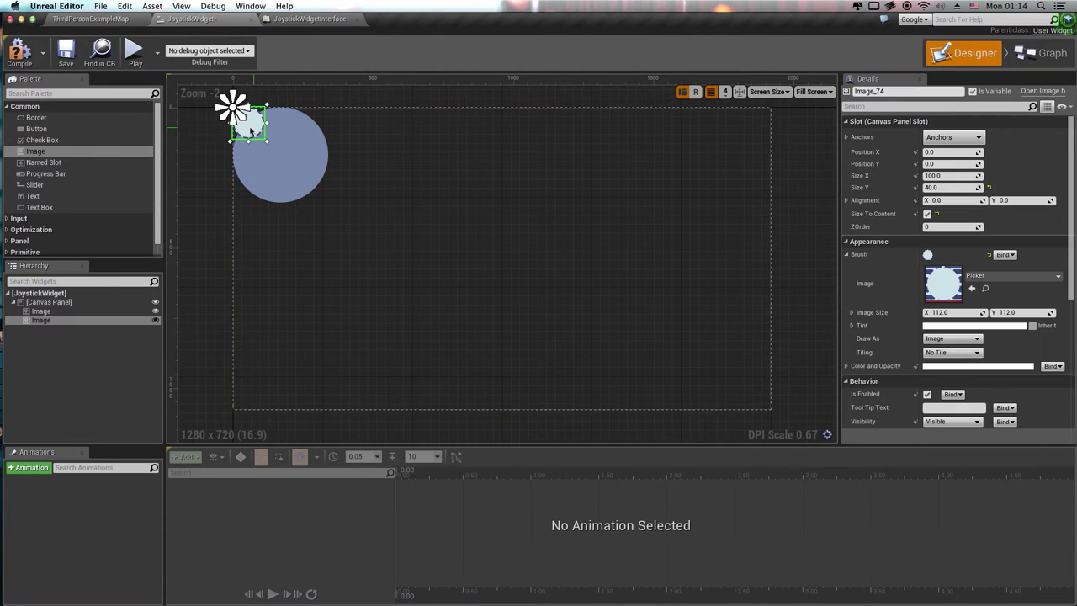
pyautogui.moveTo(248, 122); pyautogui.dragTo(281, 160)
pyautogui.click(386, 155)
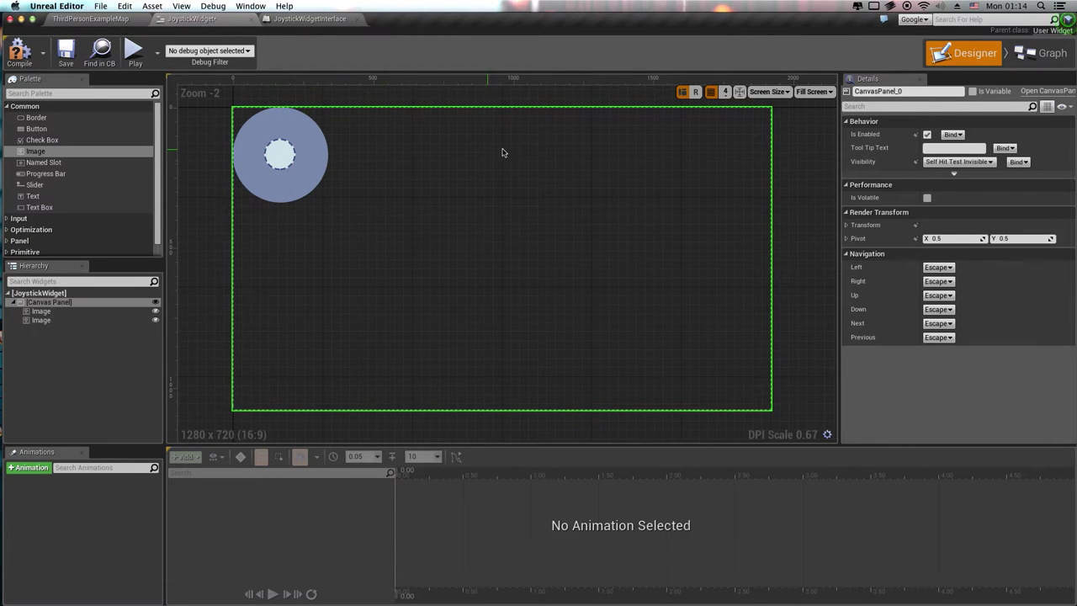
# Rename the two images in the widget tree to Background and Picker.
pyautogui.click(61, 314)
pyautogui.click(40, 311)
pyautogui.write('Background')
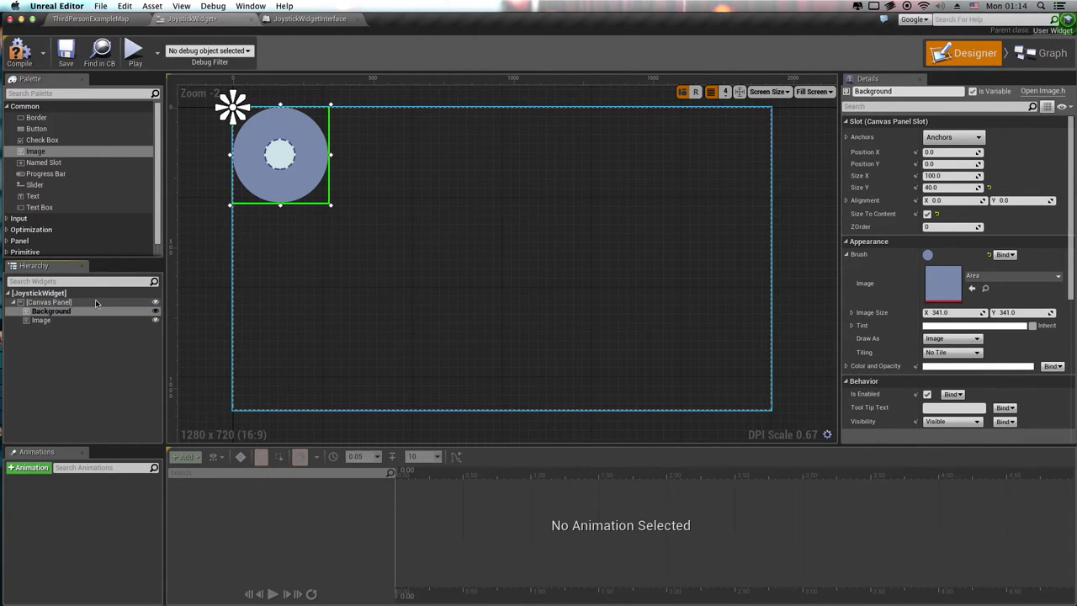
pyautogui.press('Return')
pyautogui.click(42, 321)
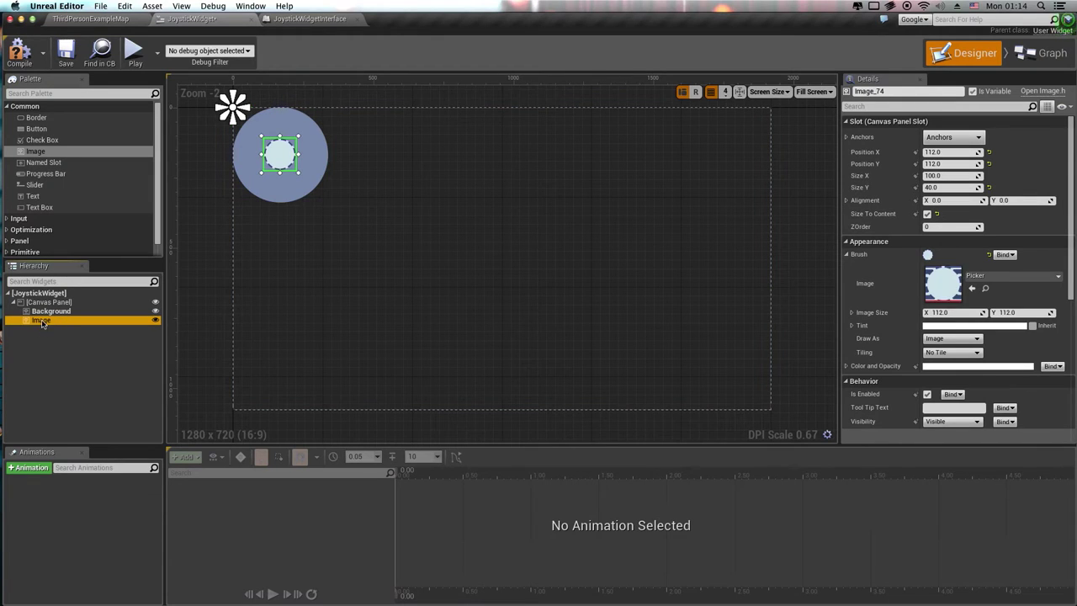
pyautogui.click(43, 323)
pyautogui.press('BackSpace')
pyautogui.write('Pi')
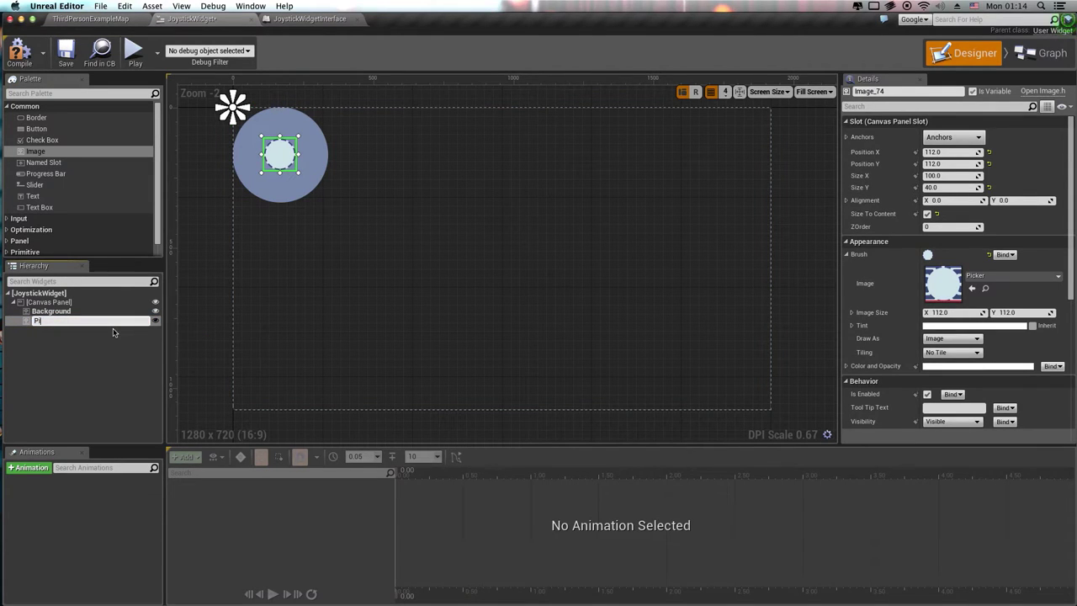
pyautogui.write('cker')
pyautogui.press('Return')
pyautogui.click(419, 236)
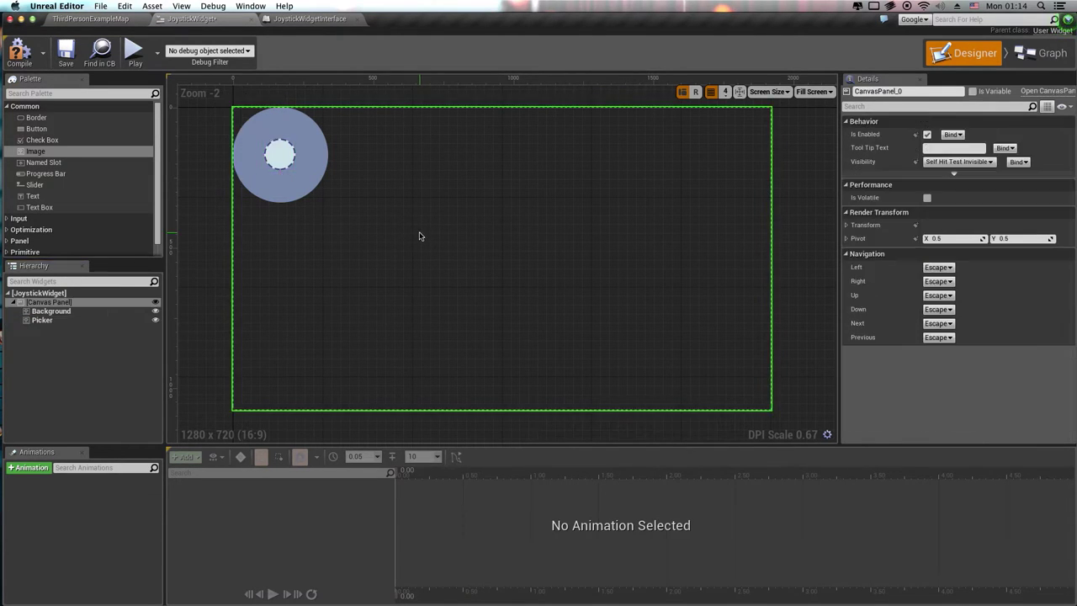
# Compile and save the JoystickWidget blueprint, then return to the event graph.
pyautogui.click(19, 50)
pyautogui.click(64, 54)
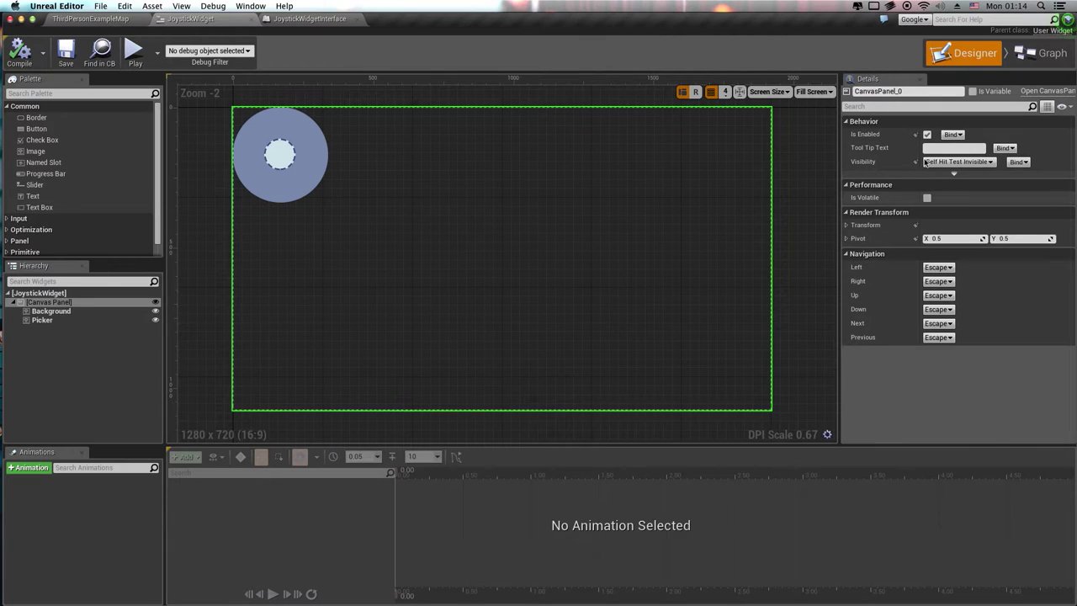
pyautogui.click(1043, 53)
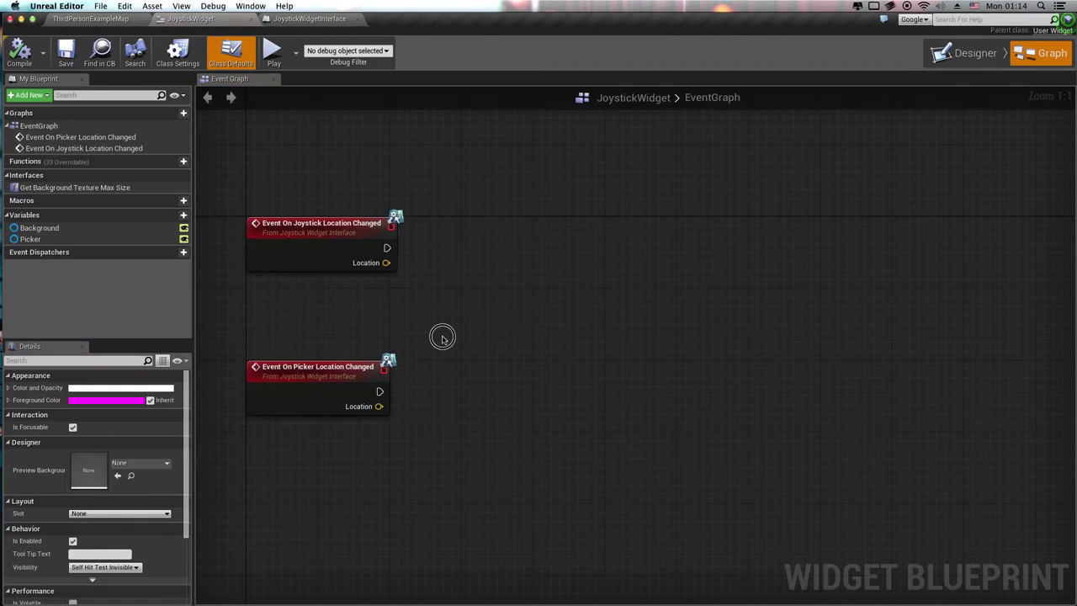
# Place Get nodes for the Background and Picker variables under the location events.
pyautogui.moveTo(40, 228)
pyautogui.mouseDown()
pyautogui.moveTo(257, 314)
pyautogui.moveTo(257, 290)
pyautogui.mouseUp()
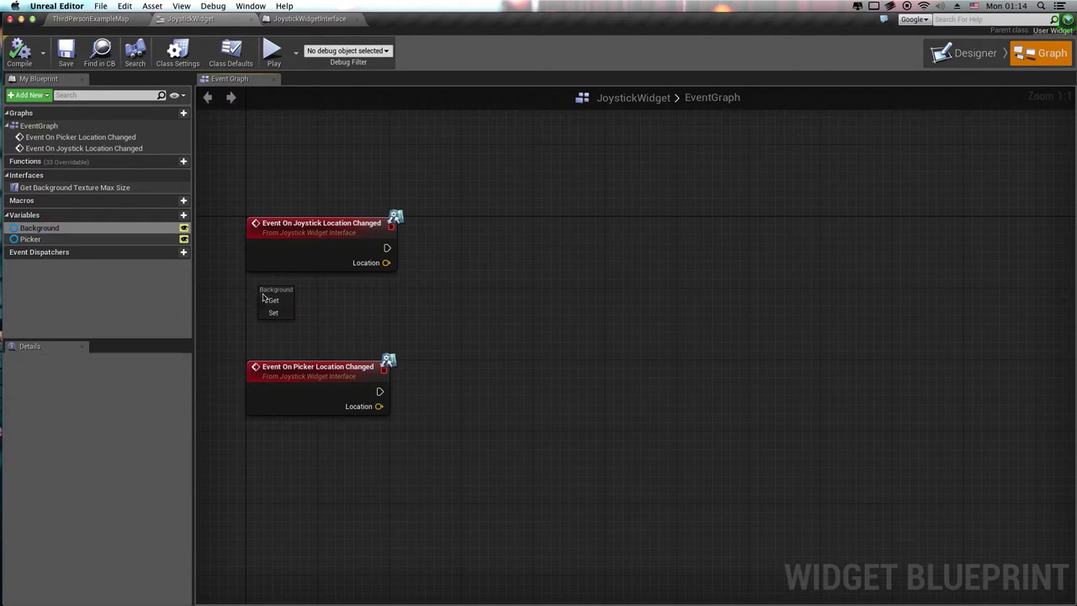
pyautogui.click(278, 300)
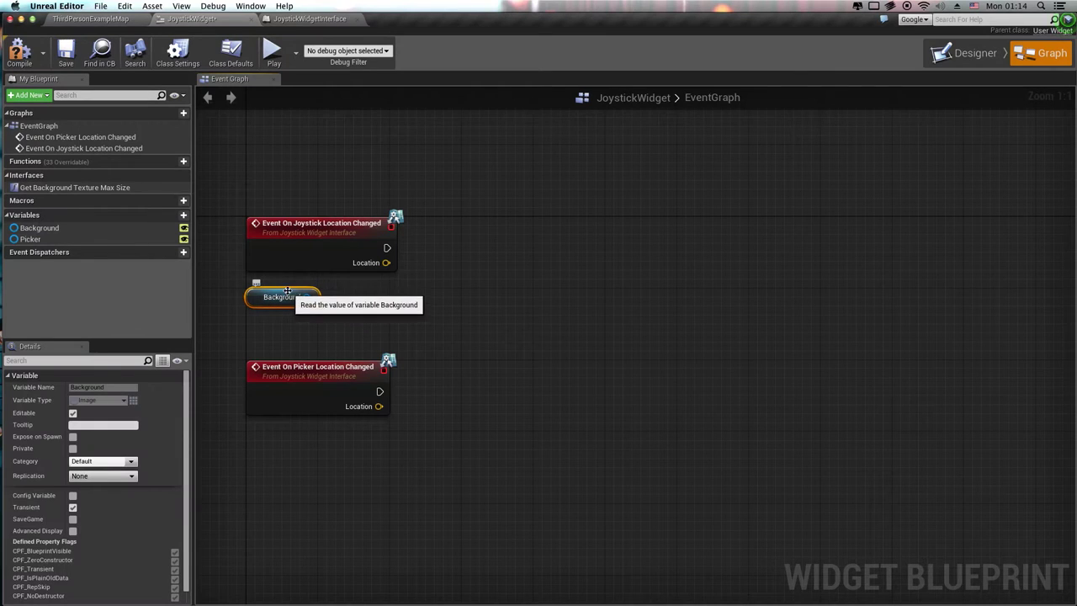
pyautogui.moveTo(30, 239); pyautogui.dragTo(255, 443)
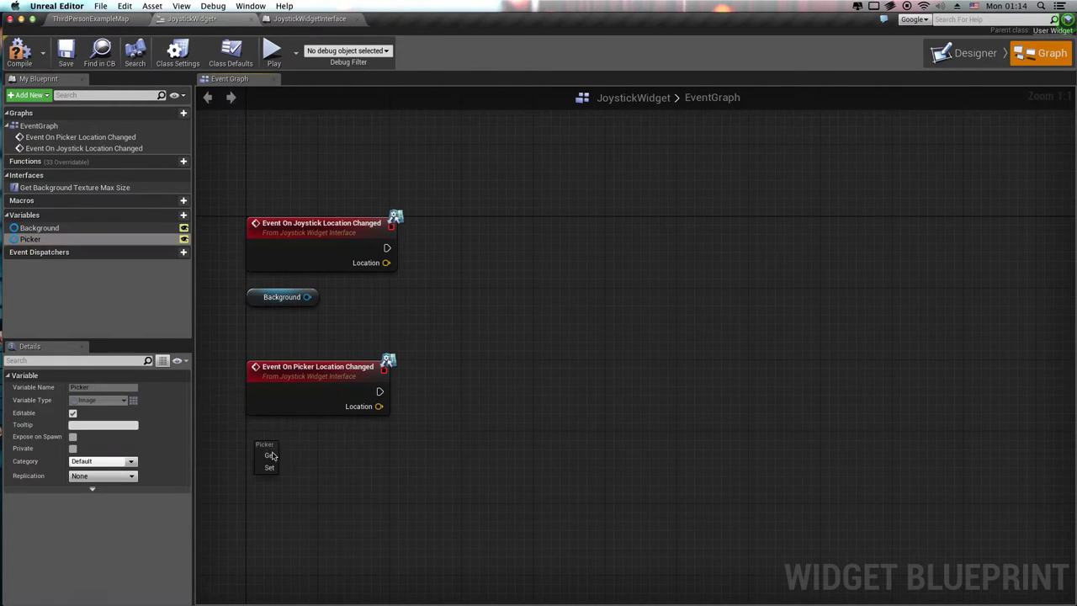
pyautogui.click(275, 452)
pyautogui.click(360, 456)
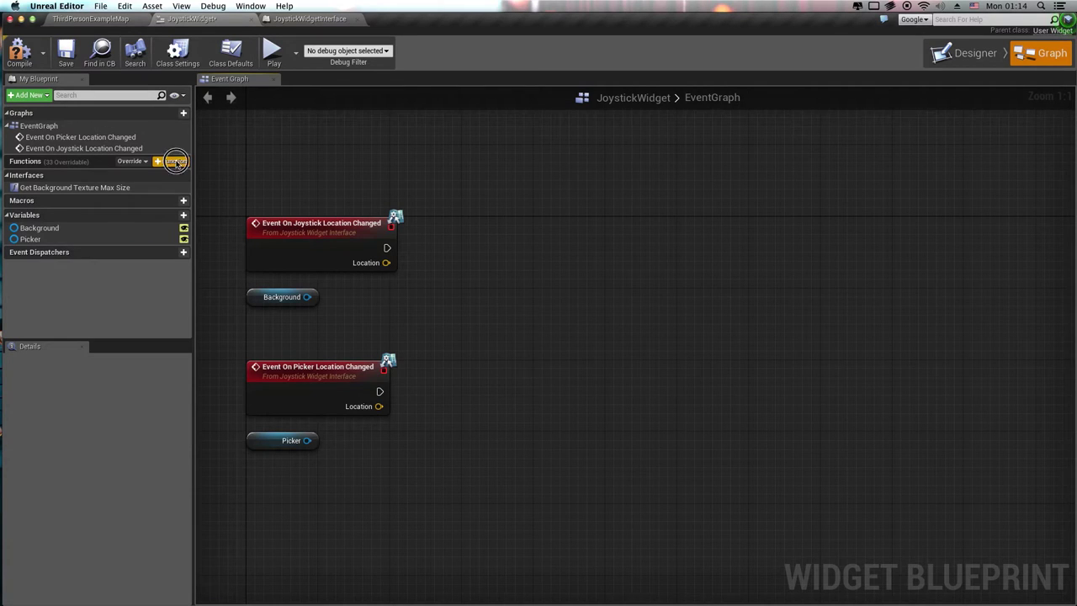
# Create a new function named SetImagePosition.
pyautogui.click(173, 161)
pyautogui.write('SetImageP')
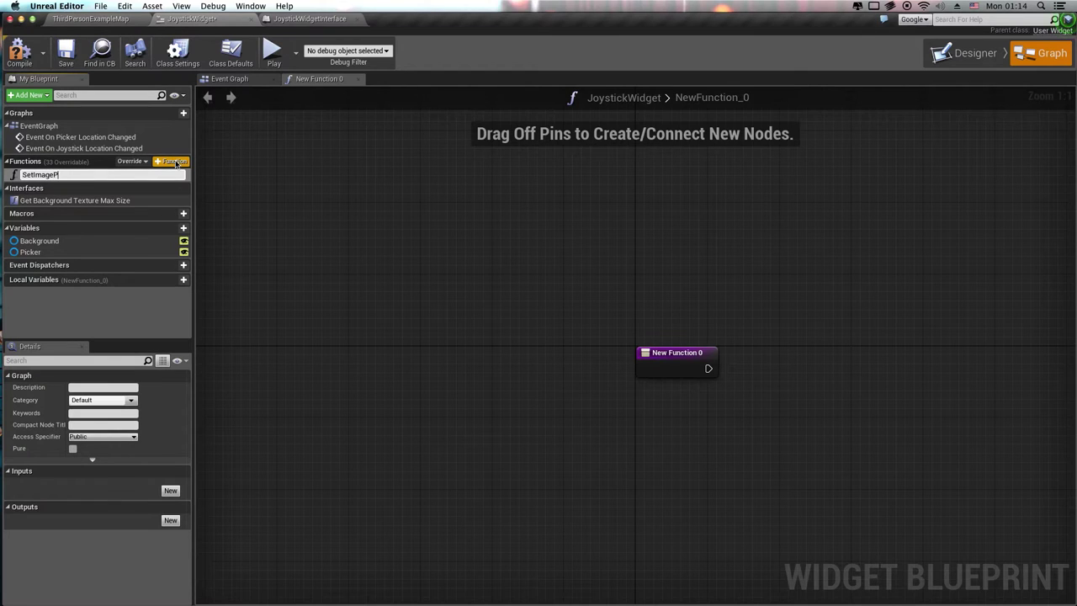
pyautogui.write('osition')
pyautogui.press('Return')
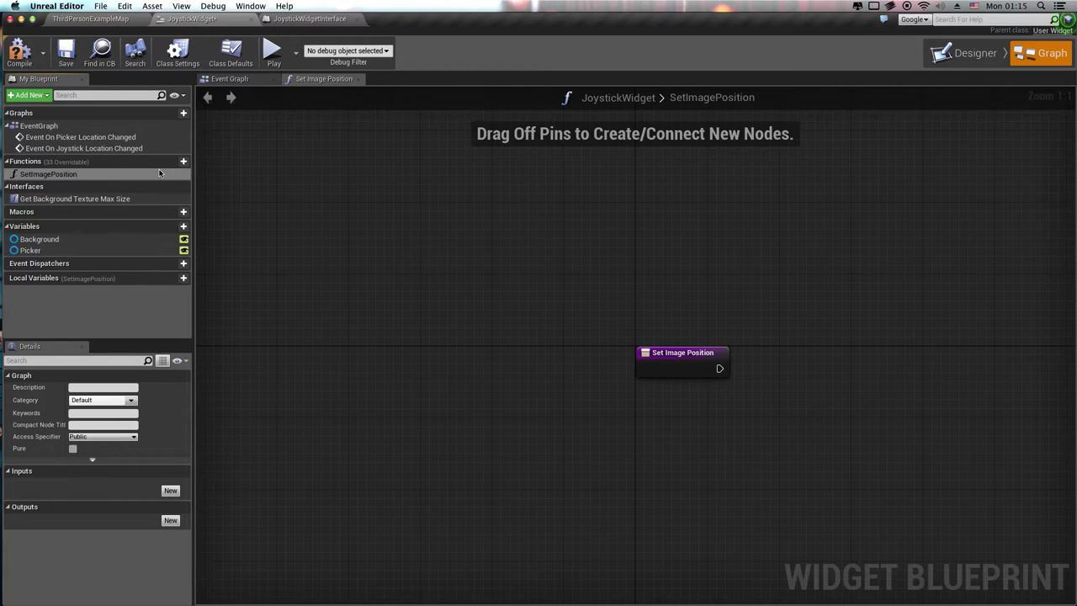
# Create a macro named GetImageSize and spread its Inputs and Outputs nodes apart.
pyautogui.click(182, 213)
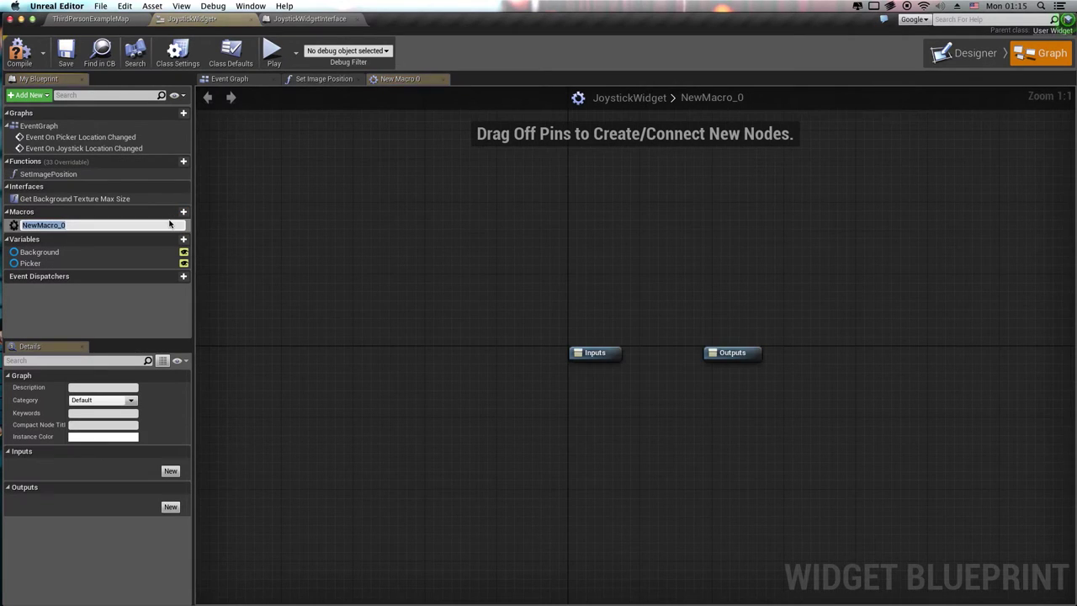
pyautogui.write('GetImageSize')
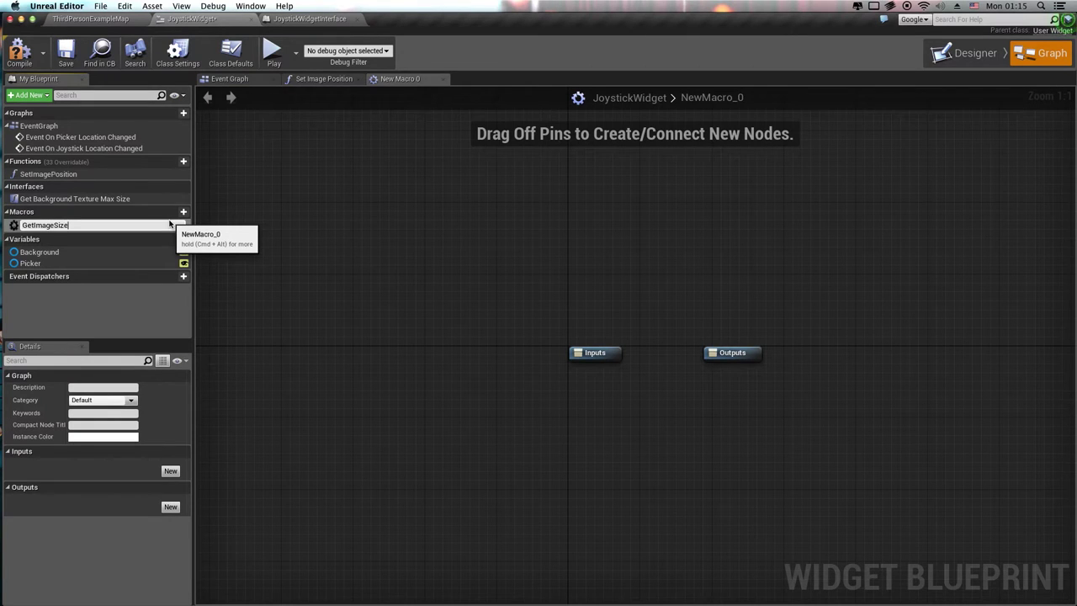
pyautogui.press('Return')
pyautogui.moveTo(678, 313); pyautogui.dragTo(356, 274, button='right')
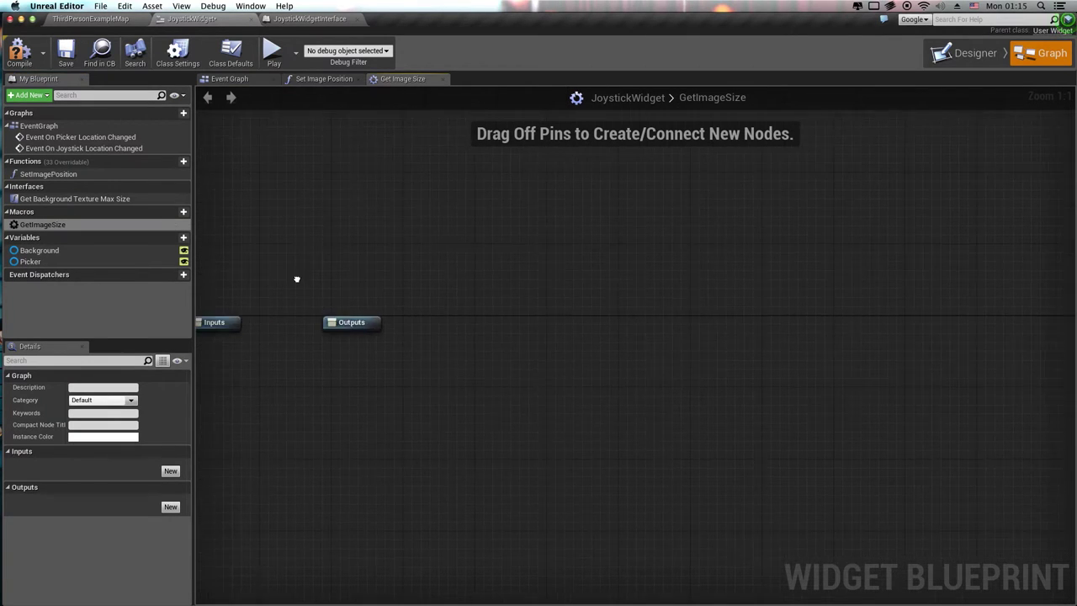
pyautogui.moveTo(429, 286); pyautogui.dragTo(653, 290)
pyautogui.click(231, 309)
pyautogui.click(262, 284)
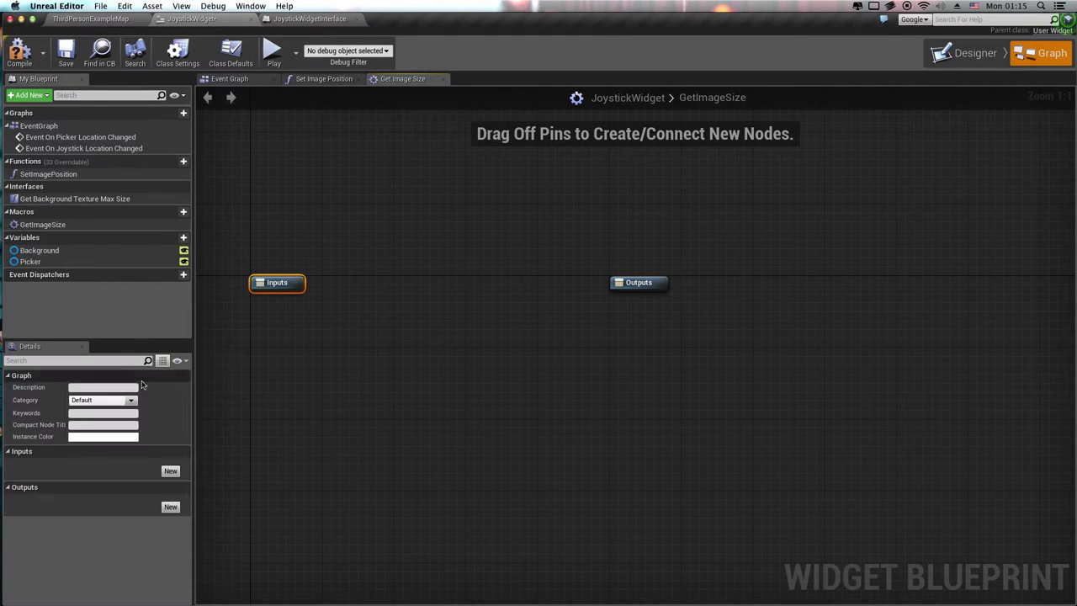
# Add a macro input named Image of Image object-reference type, then reopen SetImagePosition.
pyautogui.click(170, 466)
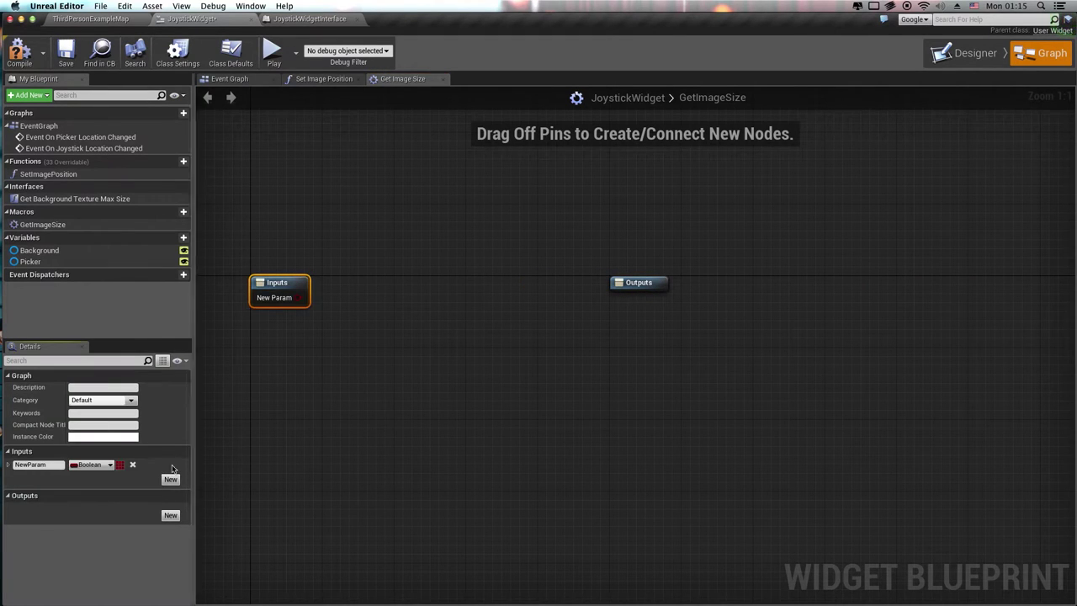
pyautogui.click(91, 465)
pyautogui.write('Ima')
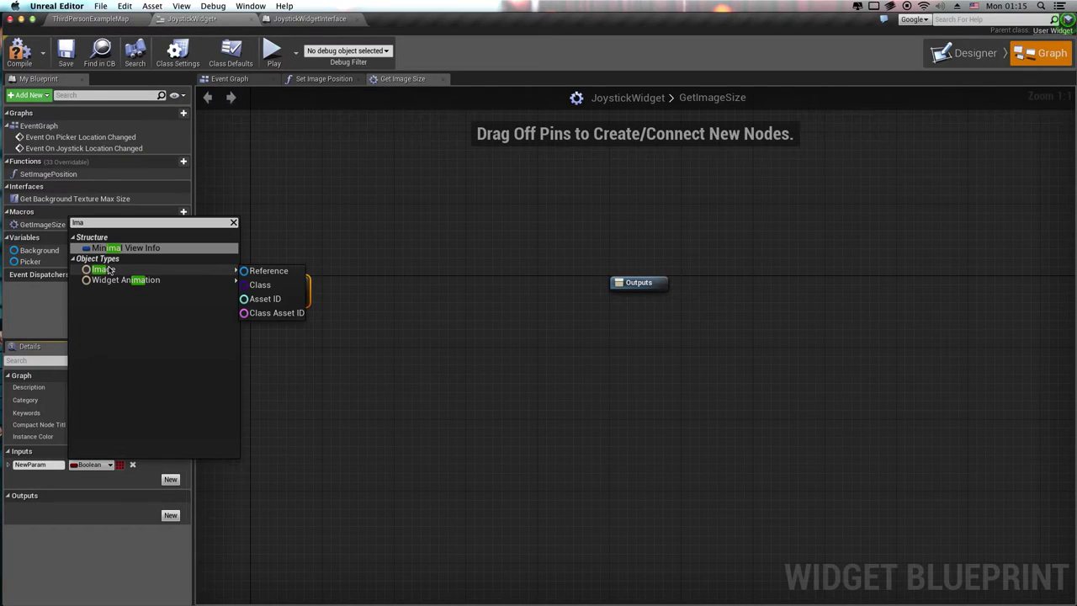
pyautogui.click(267, 271)
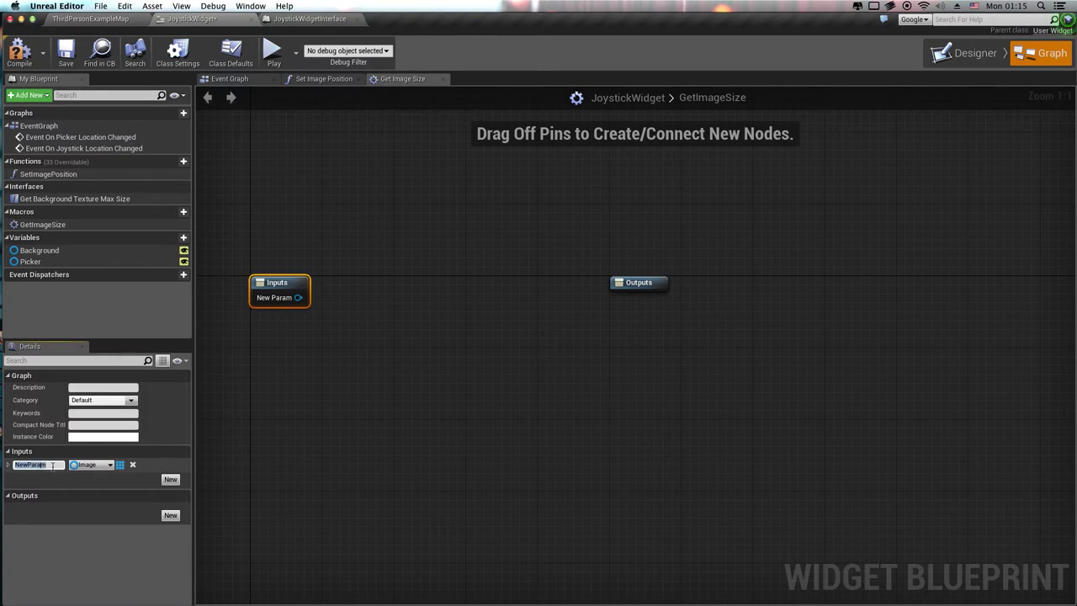
pyautogui.write('ge')
pyautogui.press('Return')
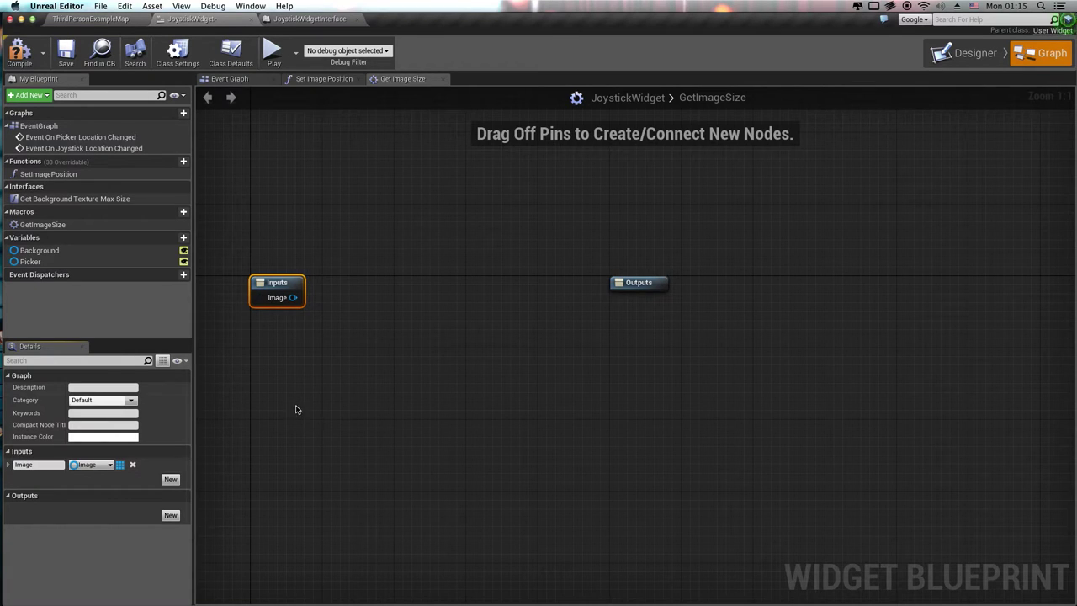
pyautogui.click(296, 409)
pyautogui.click(75, 225)
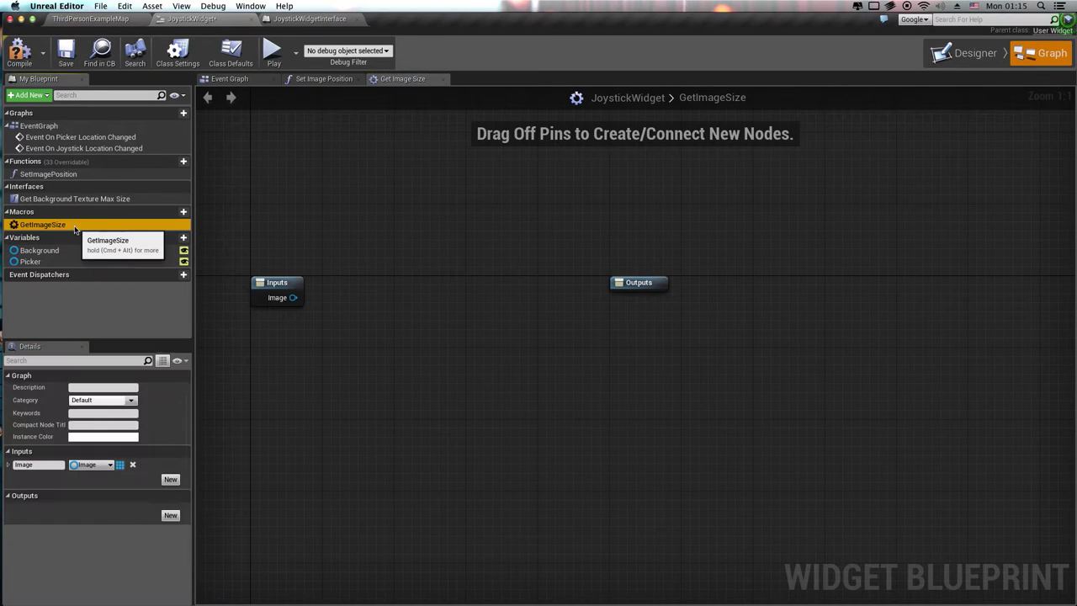
pyautogui.doubleClick(42, 173)
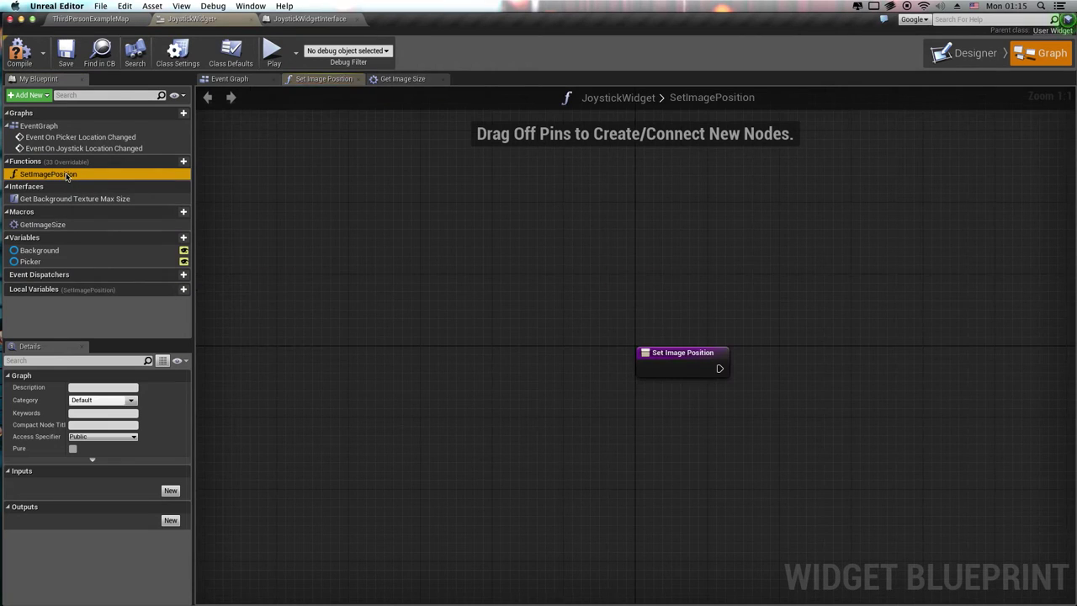
# Add an input named Image to the SetImagePosition entry node.
pyautogui.moveTo(461, 367); pyautogui.dragTo(294, 289, button='right')
pyautogui.click(362, 286)
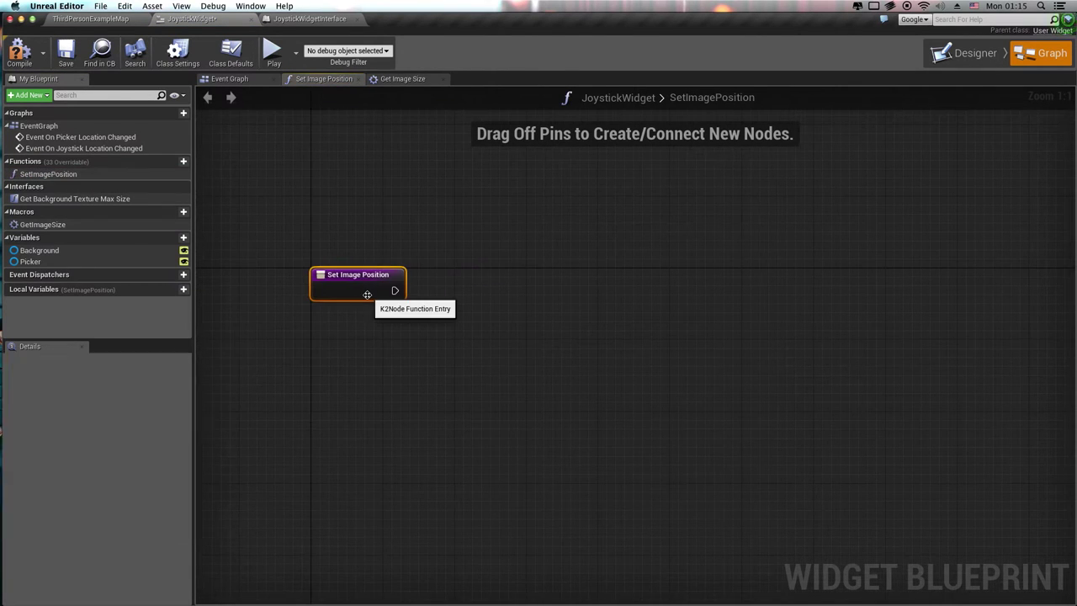
pyautogui.click(172, 491)
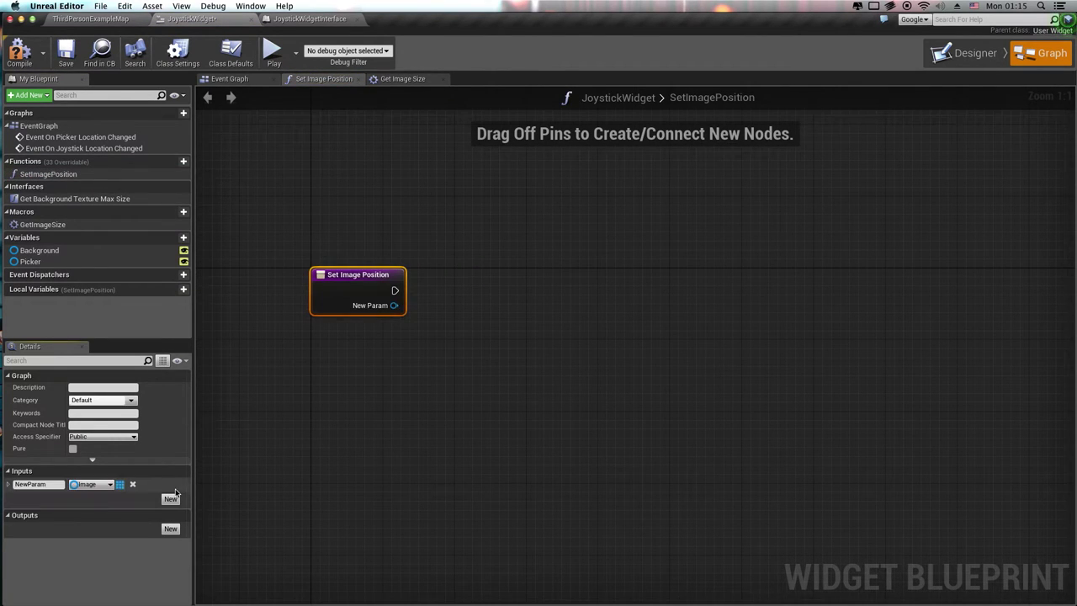
pyautogui.doubleClick(38, 484)
pyautogui.write('Image')
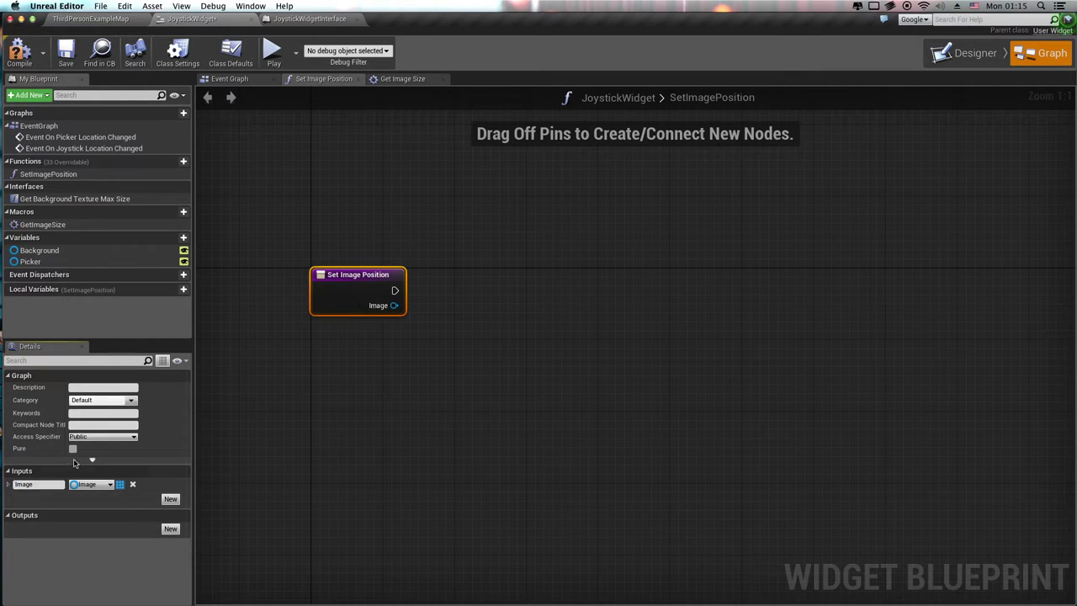
pyautogui.press('Return')
# Add a second input named Position of type Vector 2D and save the blueprint.
pyautogui.click(168, 499)
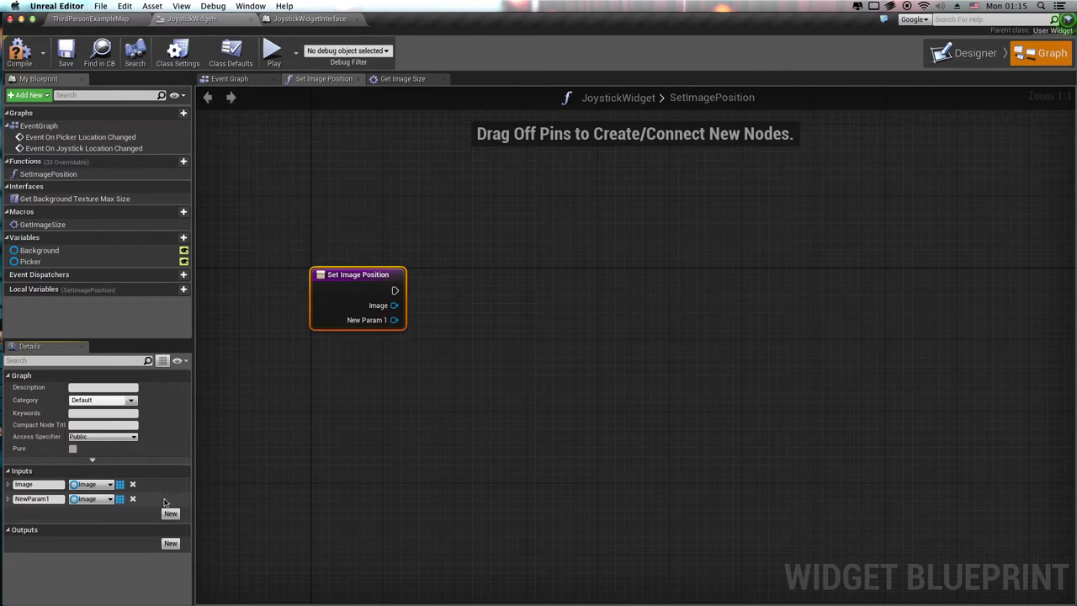
pyautogui.click(109, 500)
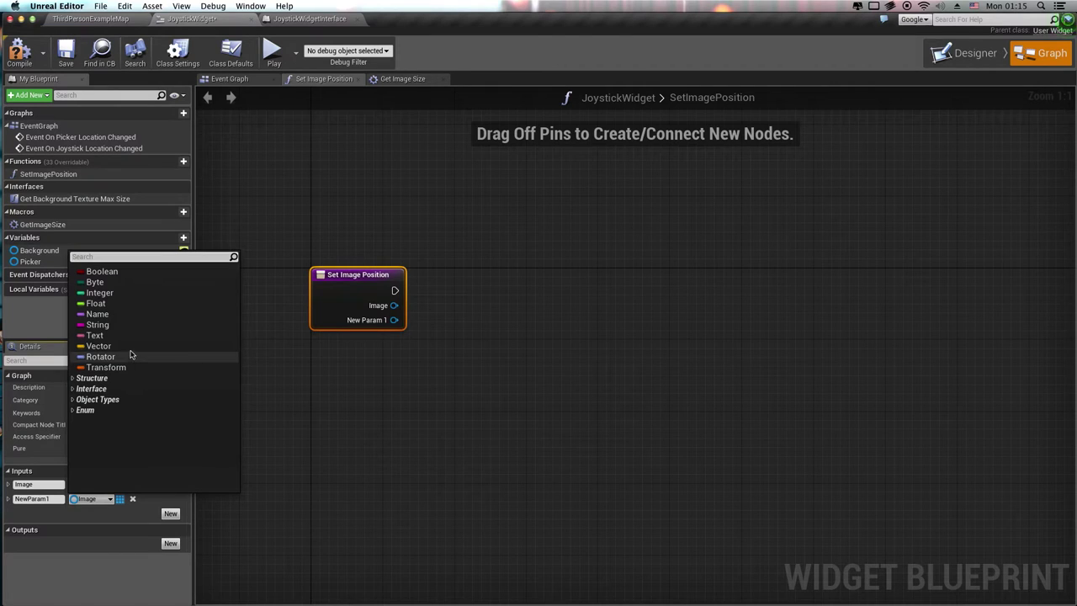
pyautogui.write('vector')
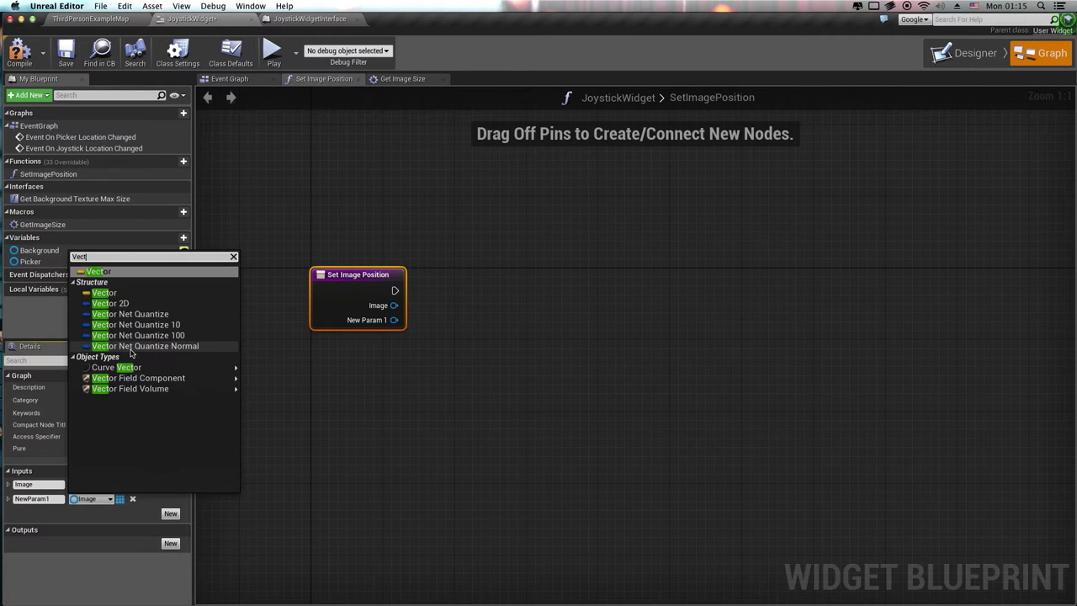
pyautogui.click(135, 307)
pyautogui.click(34, 499)
pyautogui.write('Position')
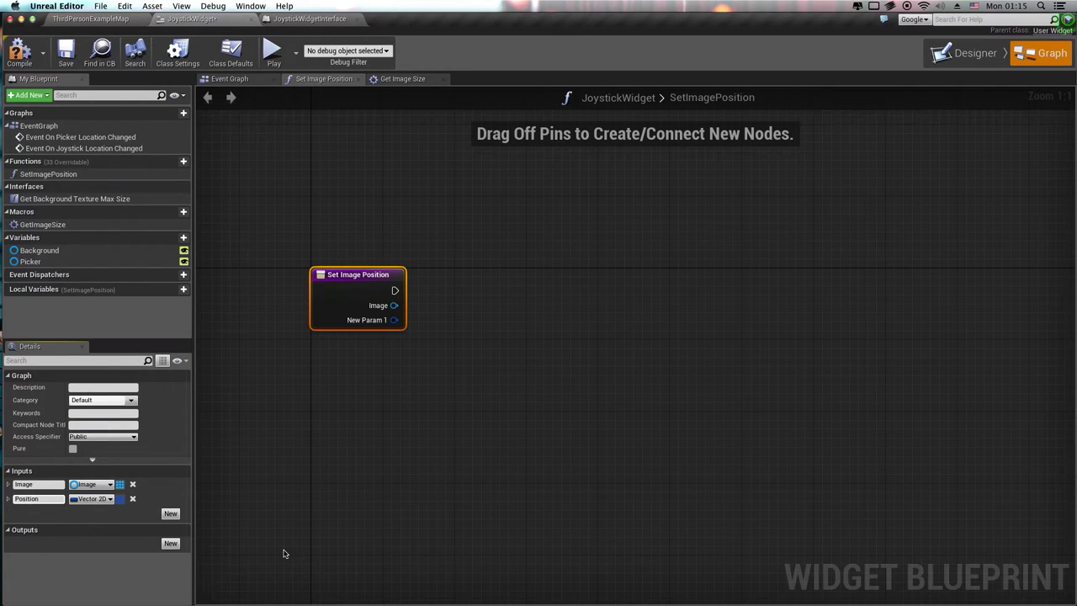
pyautogui.press('Return')
pyautogui.click(317, 452)
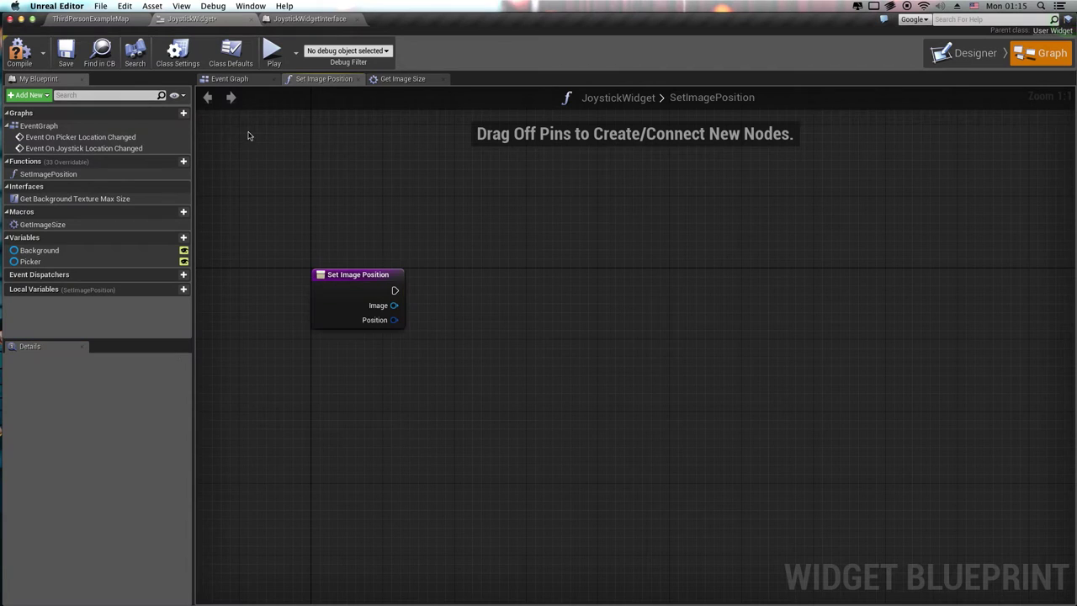
pyautogui.click(71, 55)
pyautogui.moveTo(605, 293); pyautogui.dragTo(495, 301, button='right')
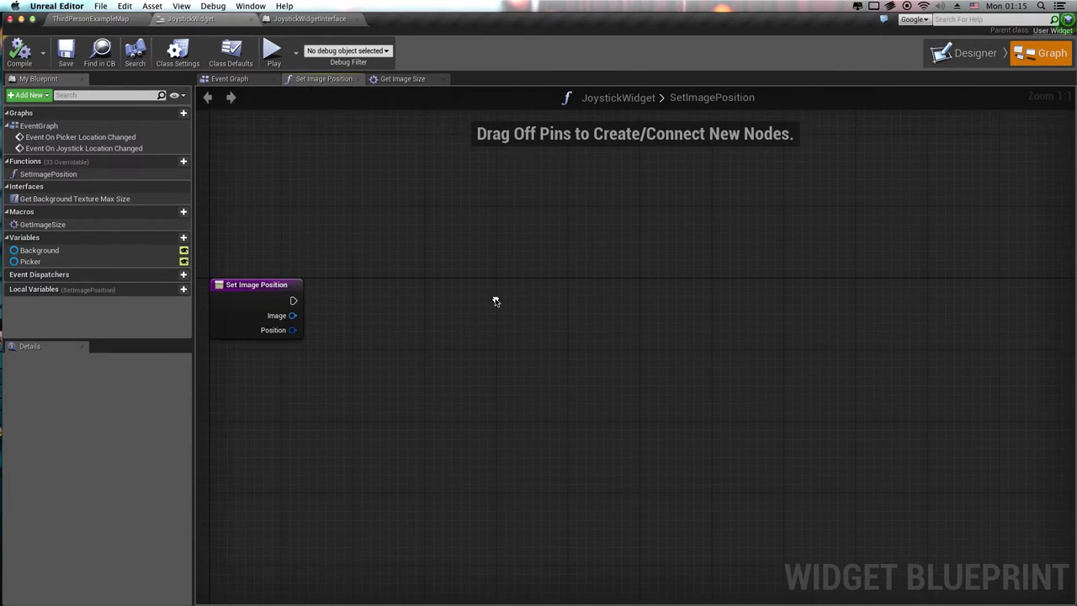
# Add a Return Node to SetImagePosition and place it to the right of the entry node.
pyautogui.rightClick(572, 340)
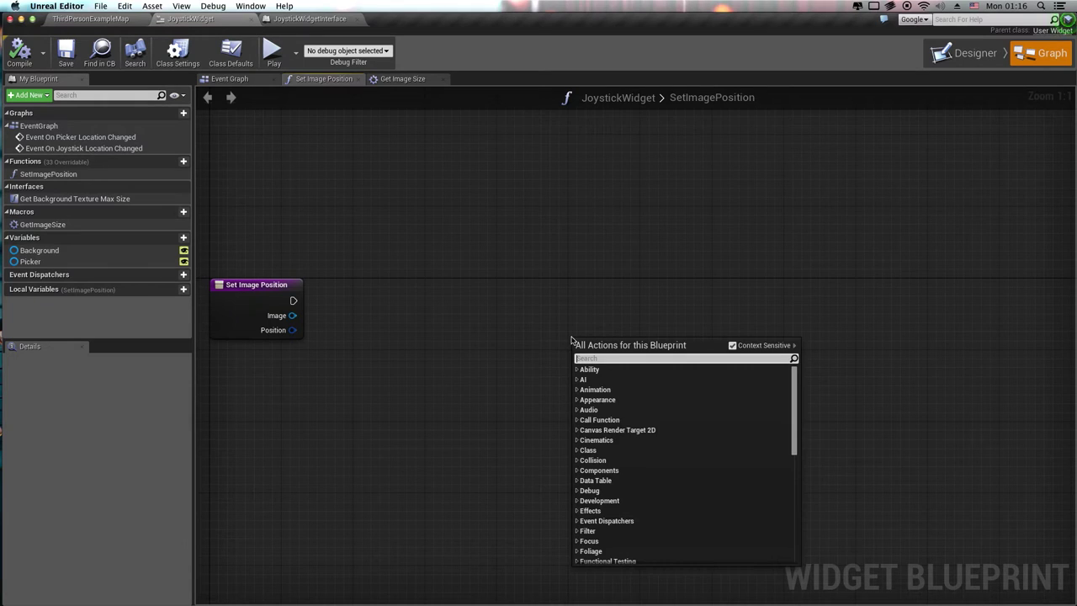
pyautogui.write('Outp')
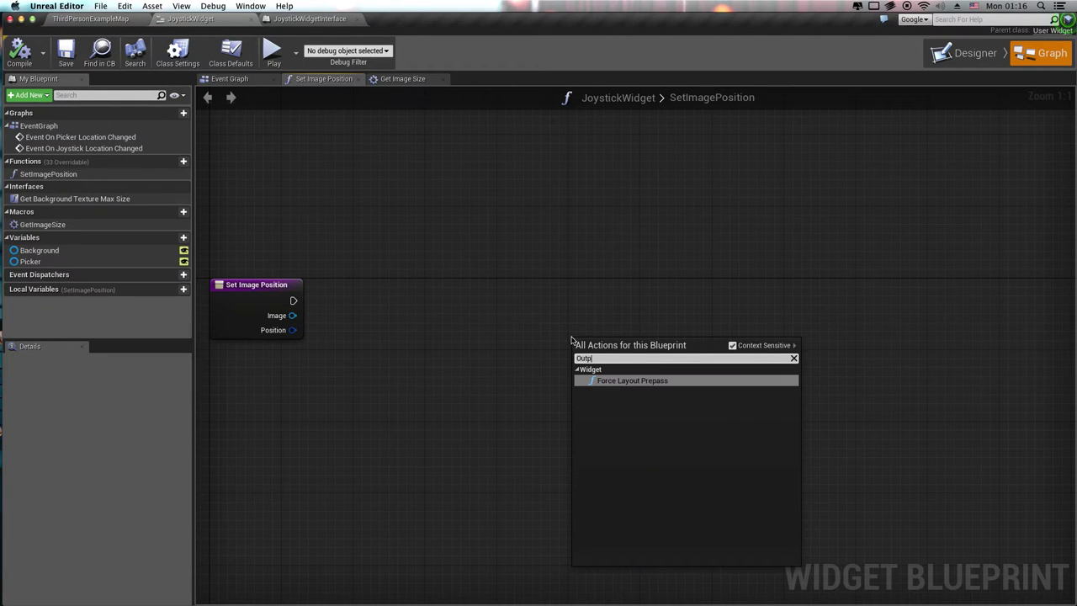
pyautogui.press('BackSpace')
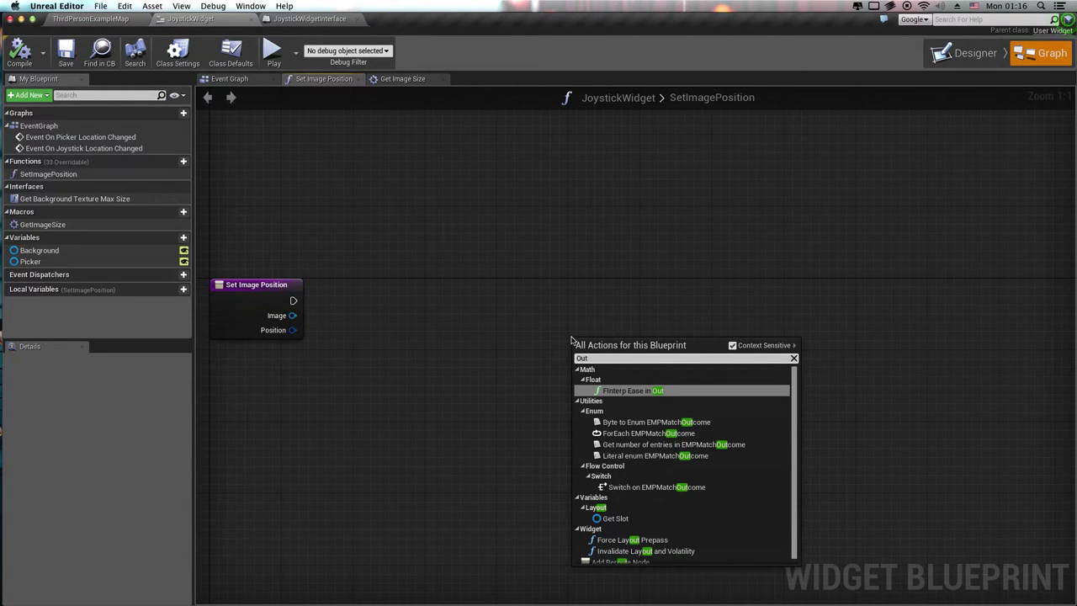
pyautogui.press('BackSpace')
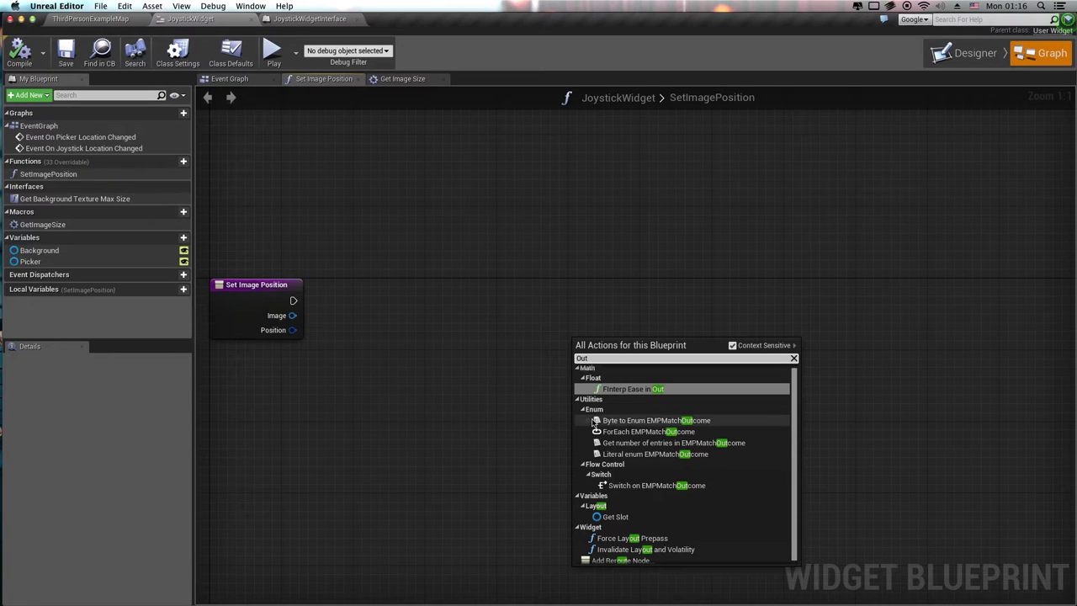
pyautogui.scroll(-5, 655, 421)
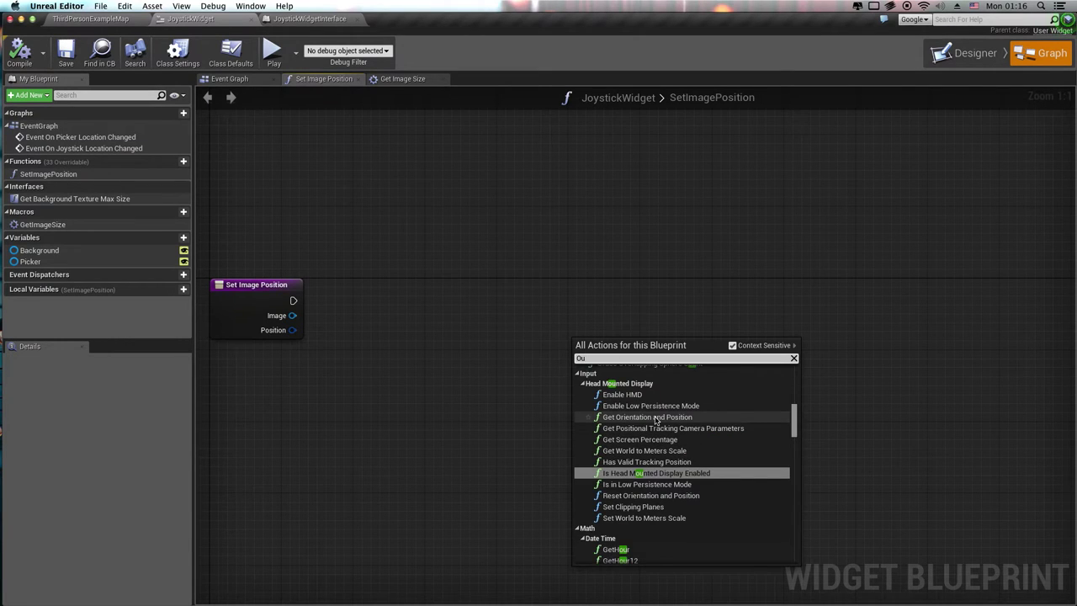
pyautogui.press('BackSpace')
pyautogui.press('BackSpace')
pyautogui.write('Ret')
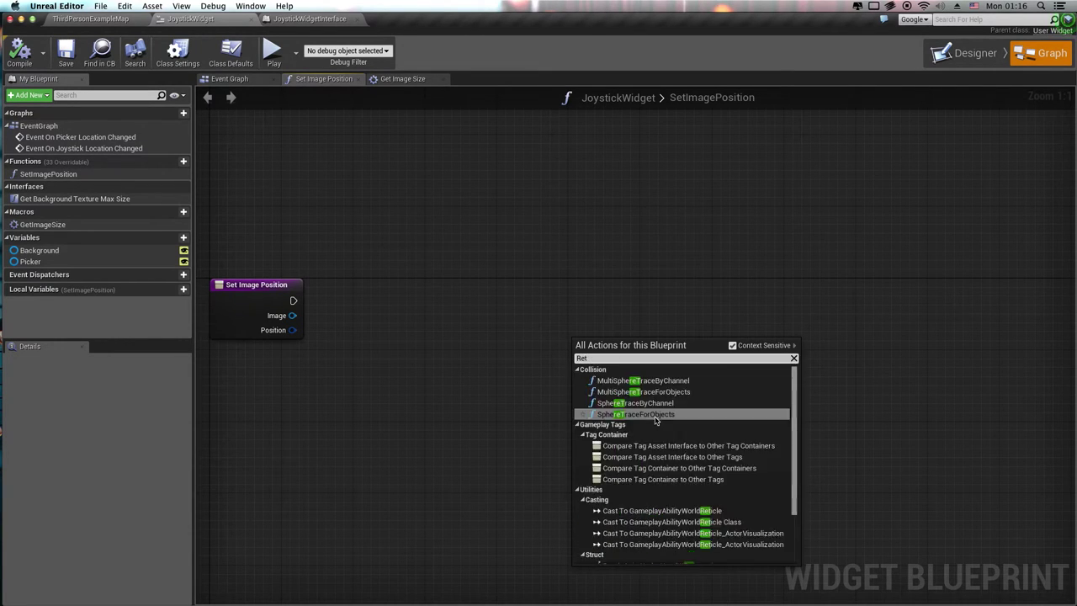
pyautogui.write('un')
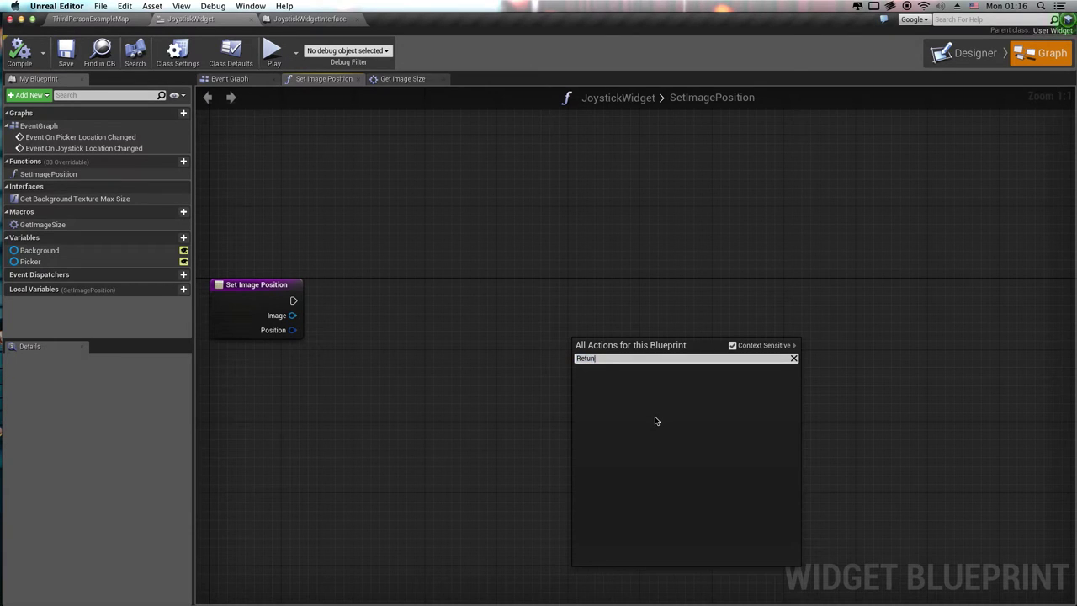
pyautogui.press('Return')
pyautogui.moveTo(621, 350); pyautogui.dragTo(693, 290)
# Compile the JoystickWidget blueprint and switch to the GetImageSize macro graph.
pyautogui.click(476, 217)
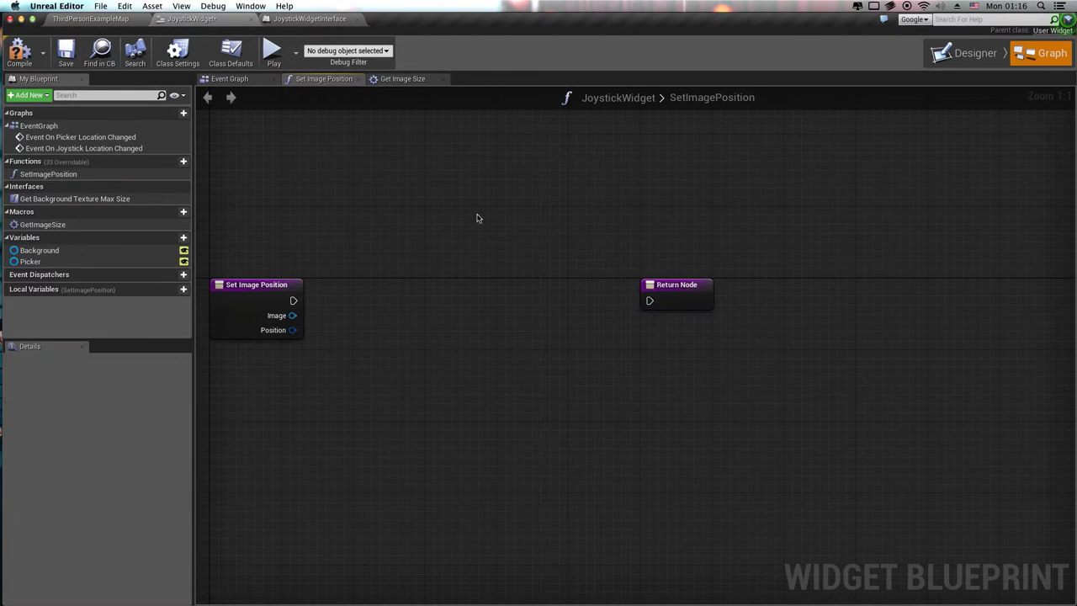
pyautogui.click(17, 54)
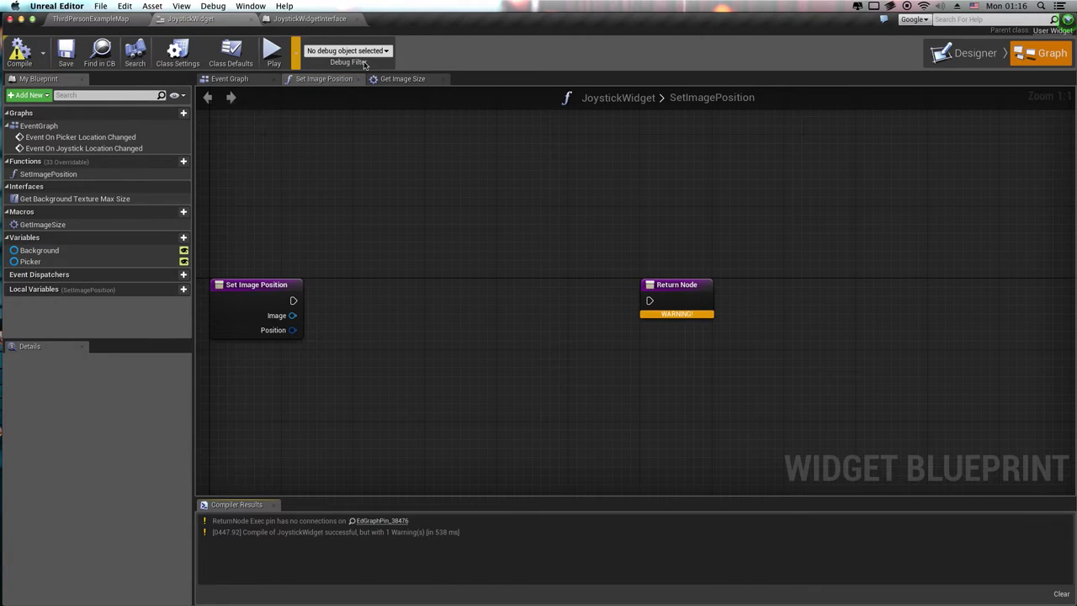
pyautogui.click(416, 78)
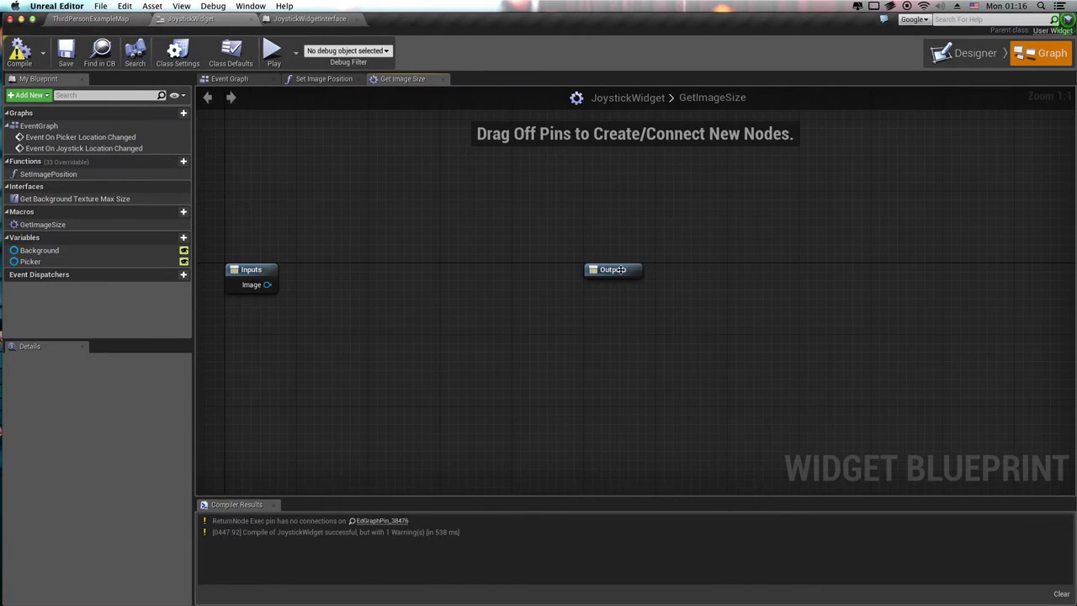
# On the macro's Outputs node, add a new output parameter named Size.
pyautogui.click(617, 269)
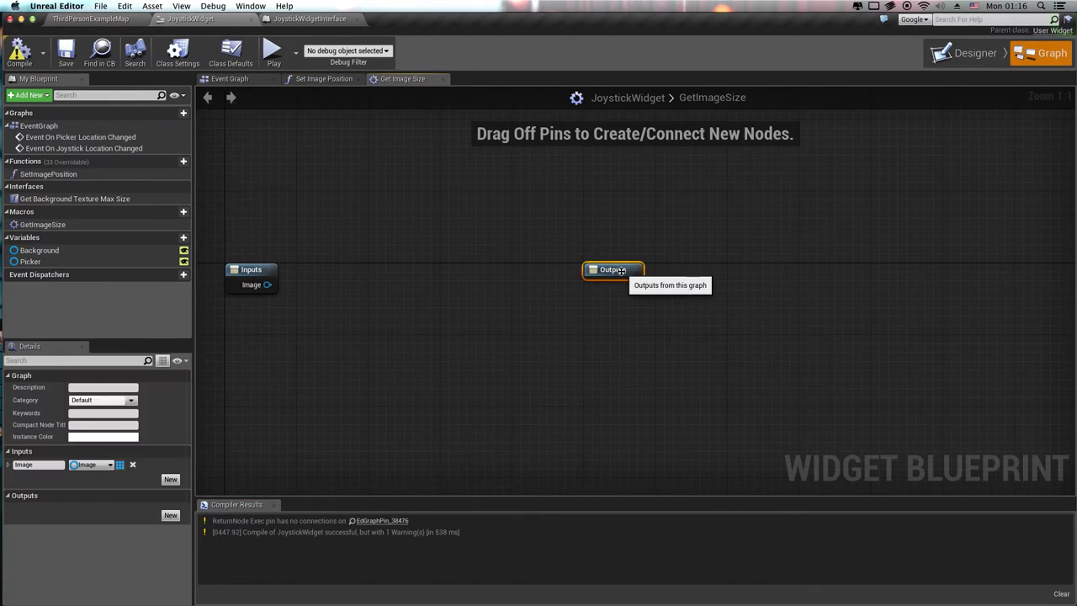
pyautogui.click(170, 515)
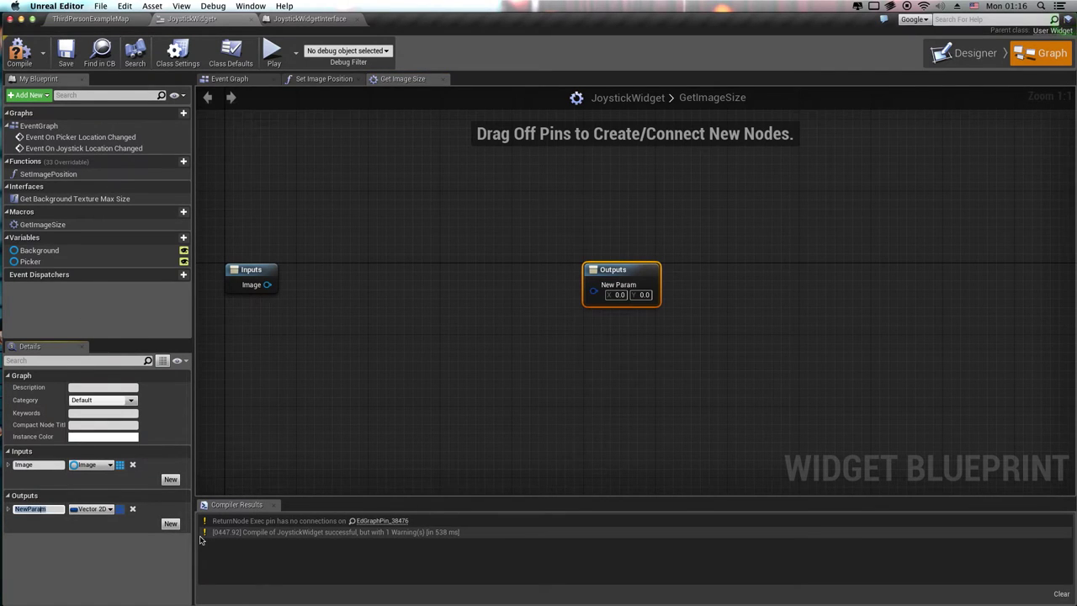
pyautogui.write('Size')
pyautogui.press('Return')
pyautogui.click(639, 333)
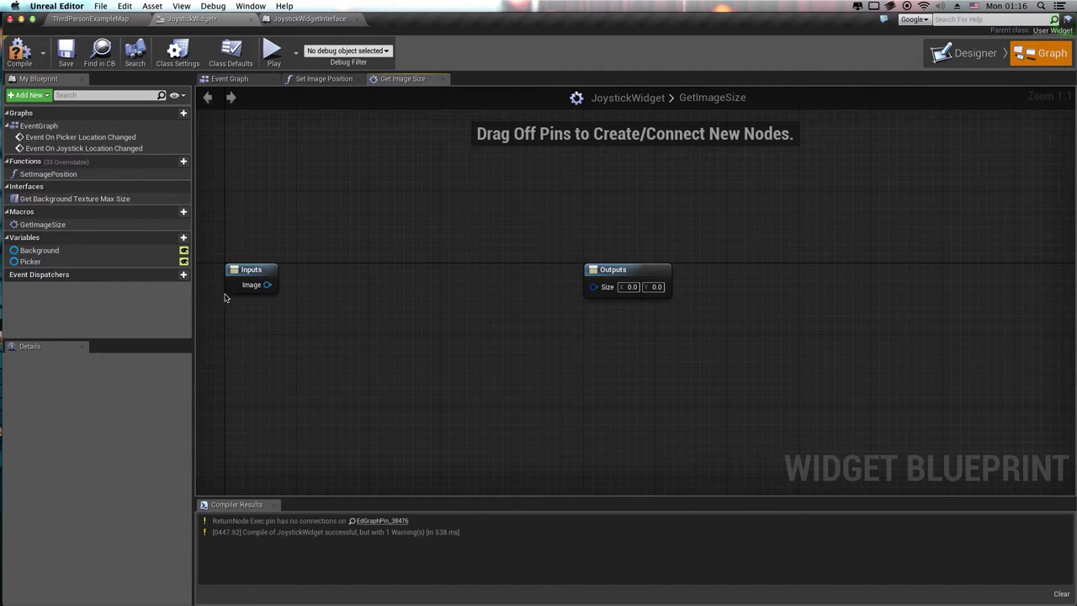
pyautogui.moveTo(356, 315); pyautogui.dragTo(450, 301, button='right')
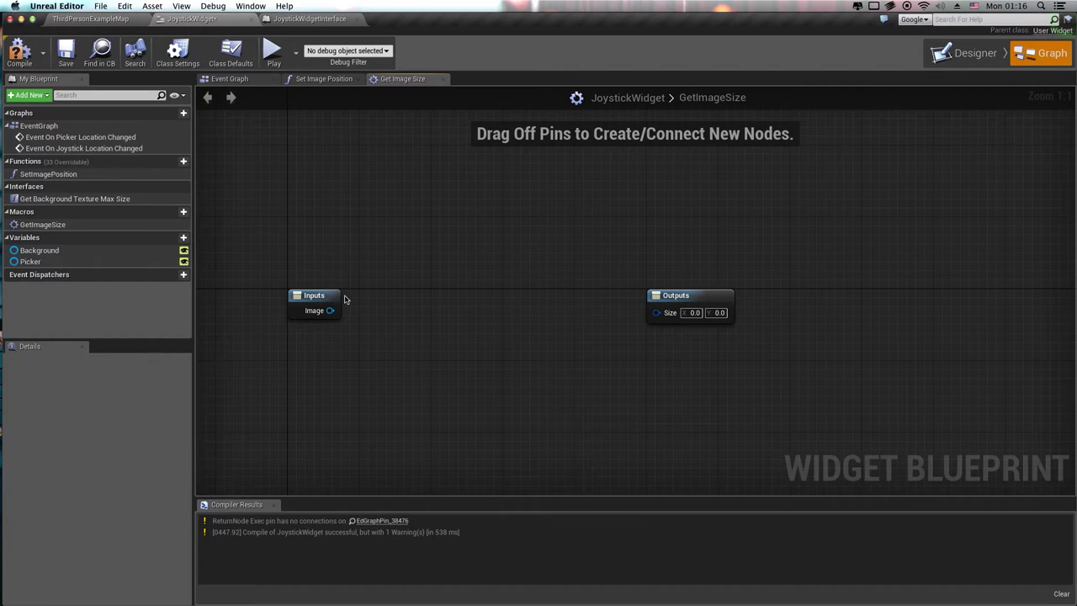
# From the Image input add a Get Brush node, then break its Brush with Break SlateBrush.
pyautogui.moveTo(329, 310); pyautogui.dragTo(366, 318)
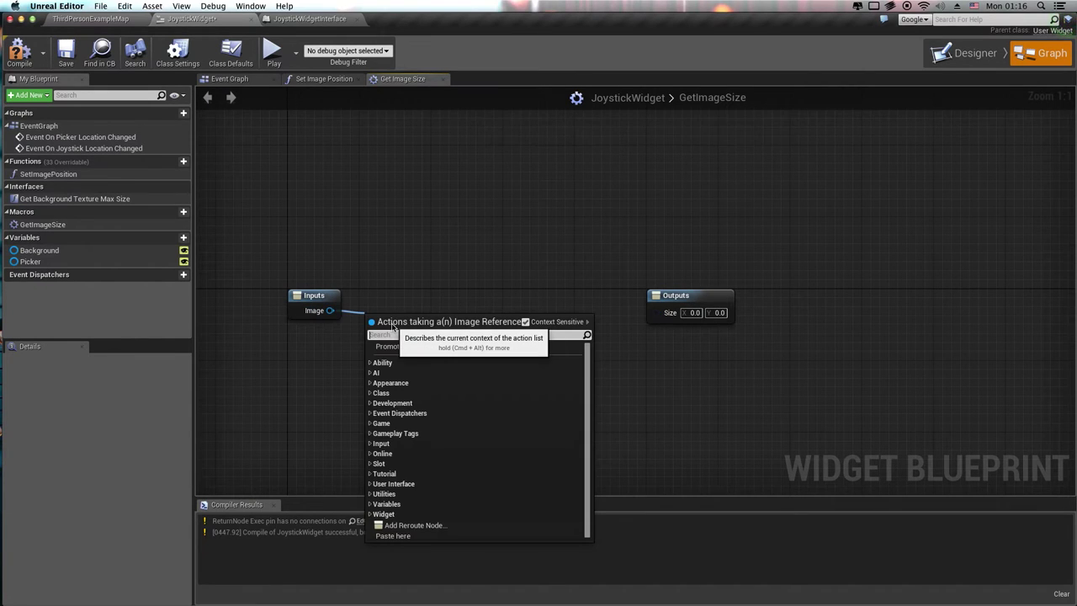
pyautogui.write('Brush')
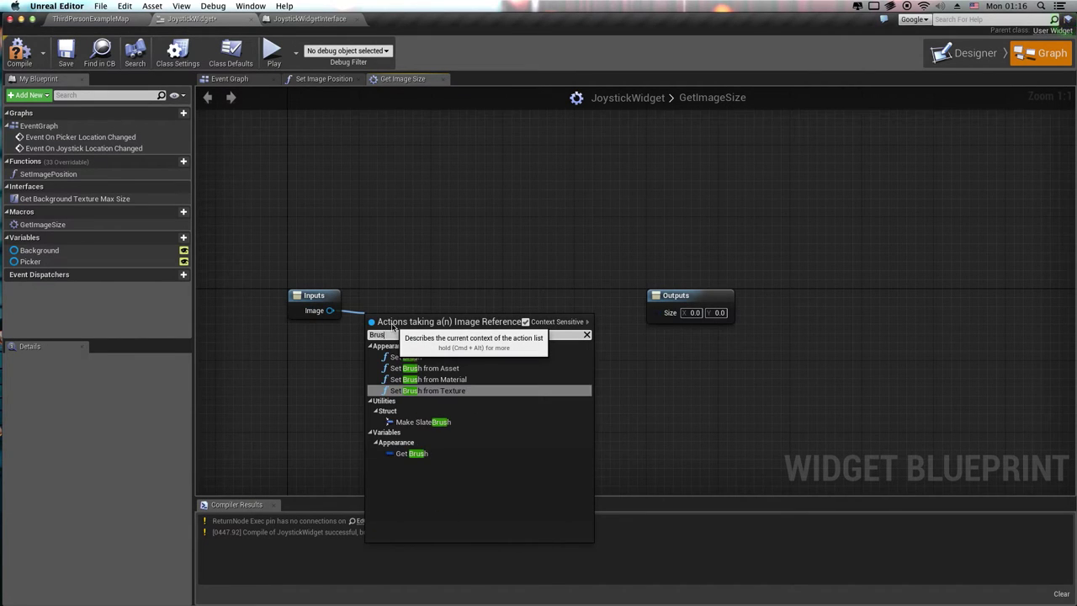
pyautogui.click(433, 452)
pyautogui.moveTo(422, 322); pyautogui.dragTo(414, 292)
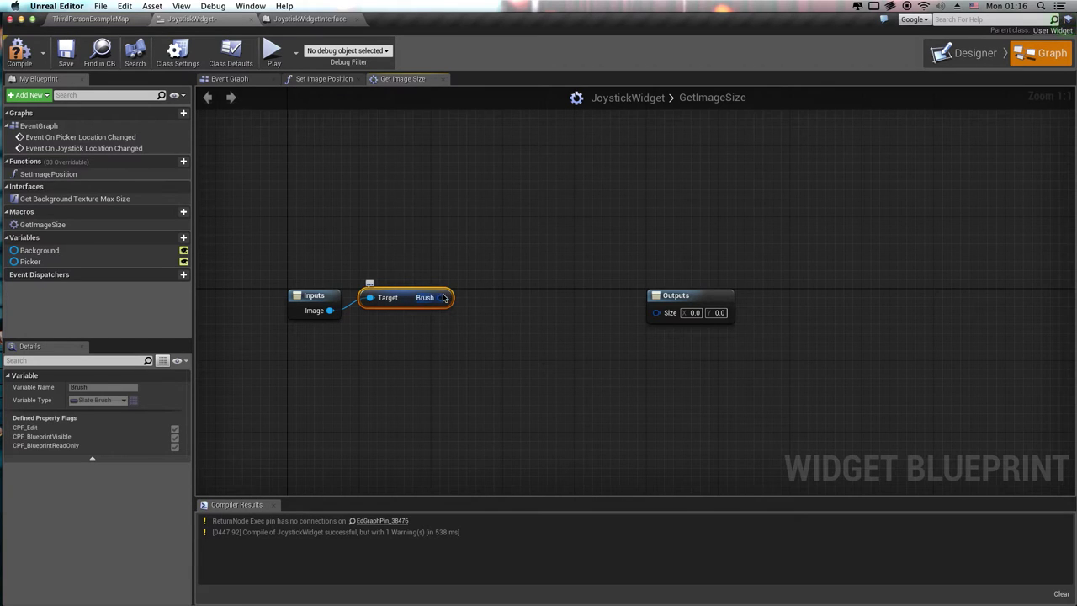
pyautogui.moveTo(445, 297); pyautogui.dragTo(461, 328)
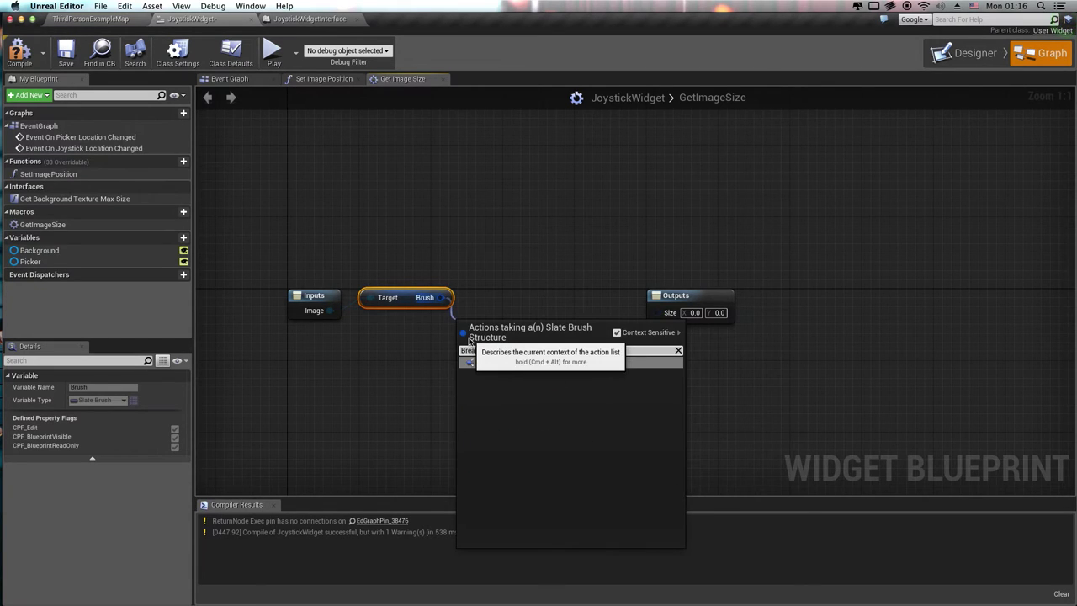
pyautogui.click(504, 363)
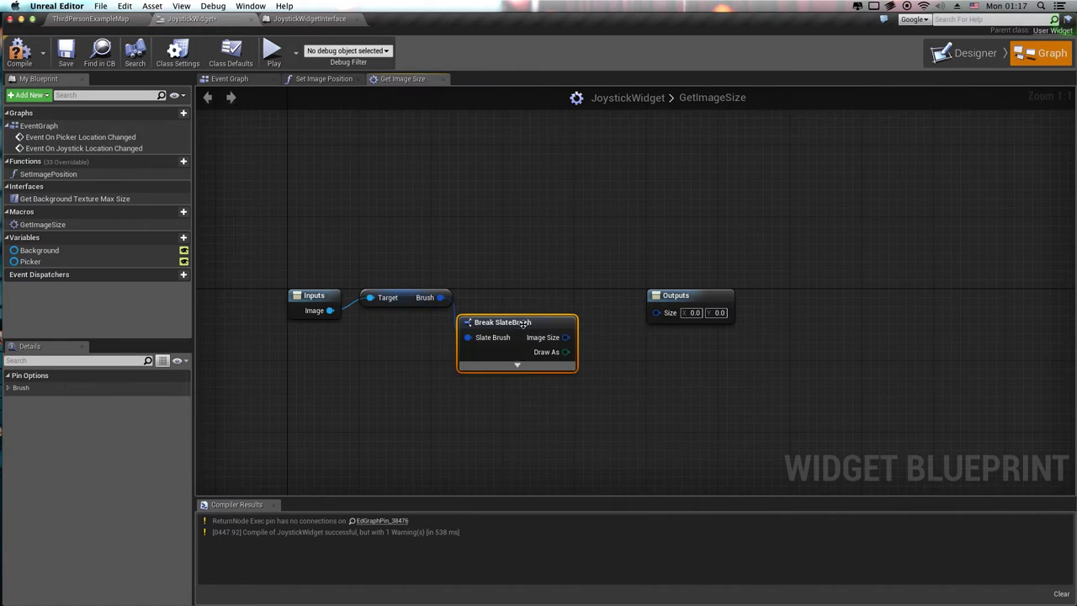
pyautogui.moveTo(520, 324)
pyautogui.mouseDown()
pyautogui.moveTo(539, 325)
pyautogui.moveTo(530, 298)
pyautogui.mouseUp()
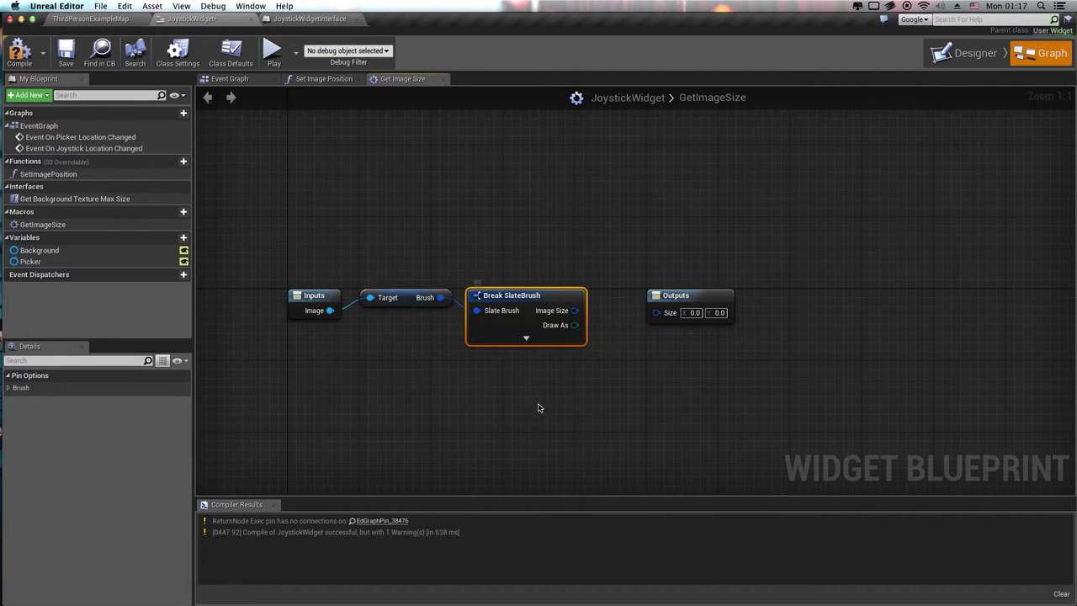
pyautogui.moveTo(538, 406); pyautogui.dragTo(463, 394, button='right')
# From the Image input, add a Slot as Canvas Slot node.
pyautogui.moveTo(254, 298); pyautogui.dragTo(303, 365)
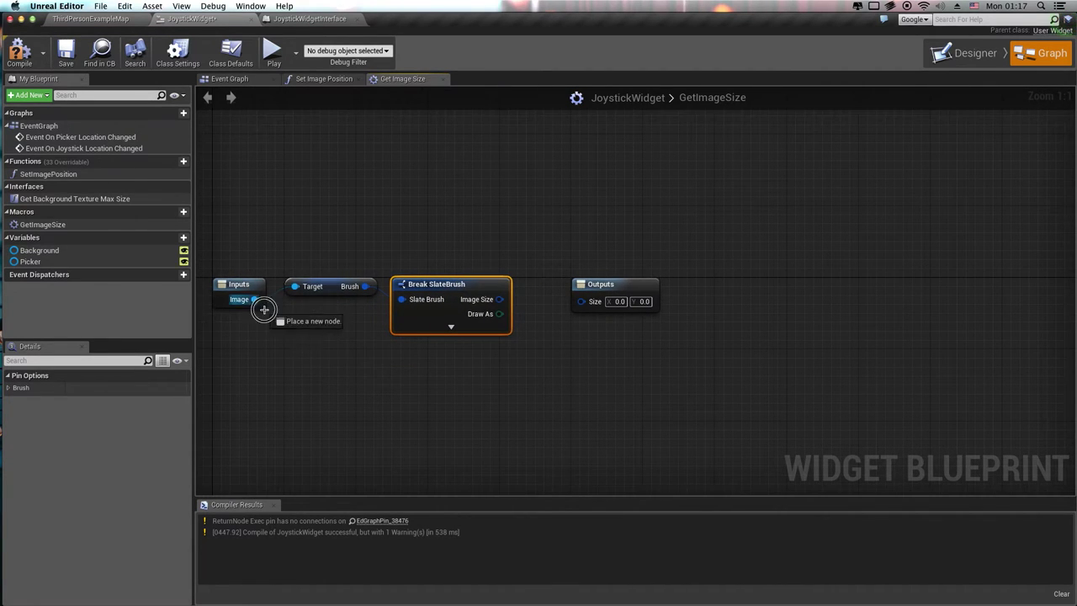
pyautogui.write('As')
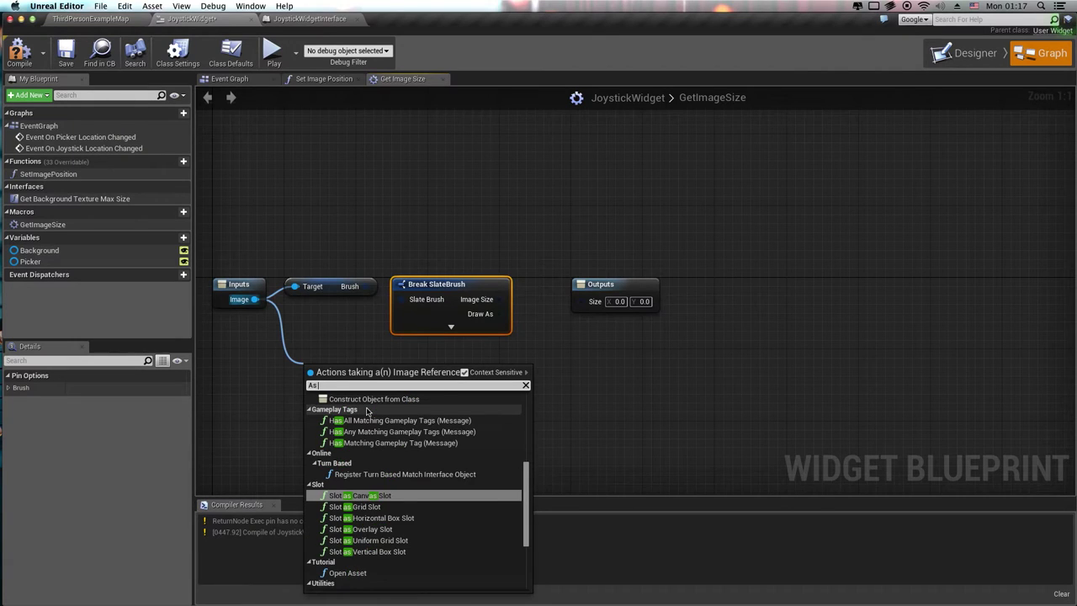
pyautogui.write('Canvas')
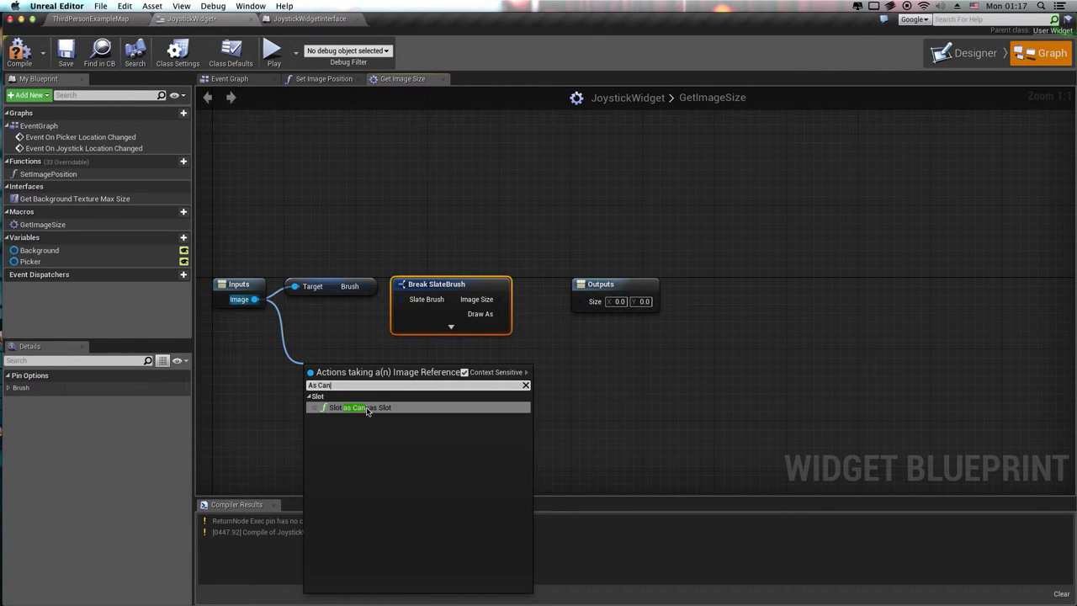
pyautogui.press('Return')
pyautogui.moveTo(361, 389); pyautogui.dragTo(344, 372)
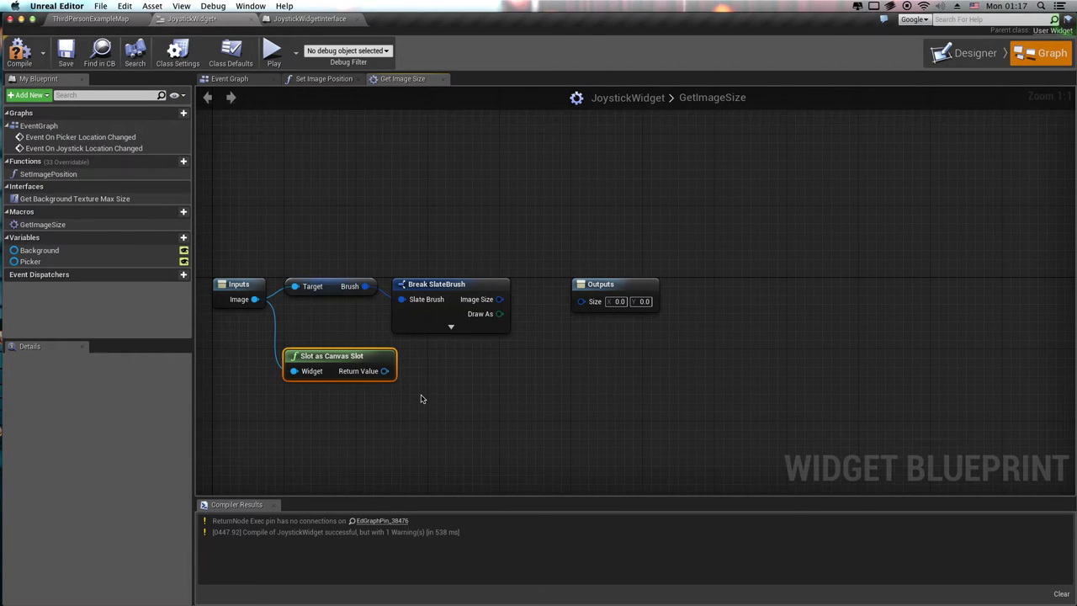
pyautogui.moveTo(422, 399); pyautogui.dragTo(373, 398, button='right')
# Add a Get Size node on the canvas slot and align Break SlateBrush with it.
pyautogui.moveTo(335, 374); pyautogui.dragTo(372, 377)
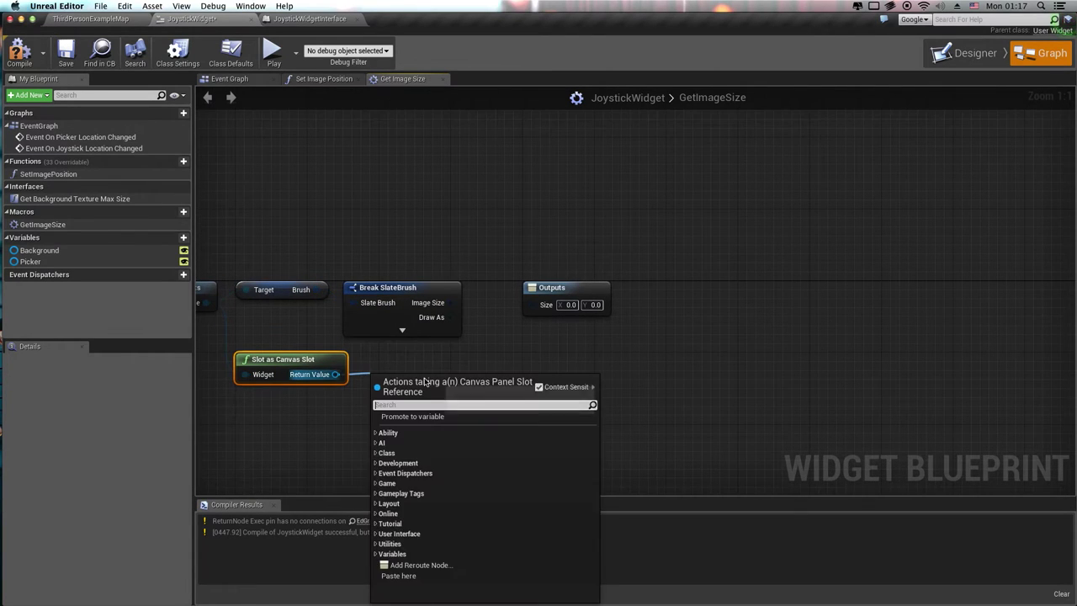
pyautogui.write('Get')
pyautogui.press('Down')
pyautogui.press('Down')
pyautogui.press('Down')
pyautogui.press('Down')
pyautogui.press('Down')
pyautogui.press('Down')
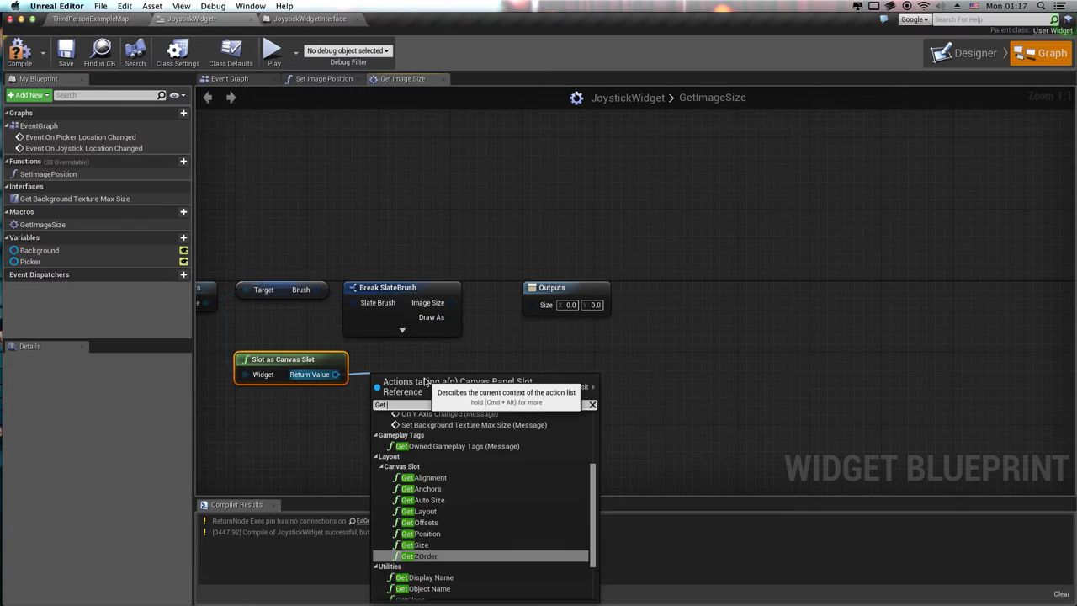
pyautogui.write('Size')
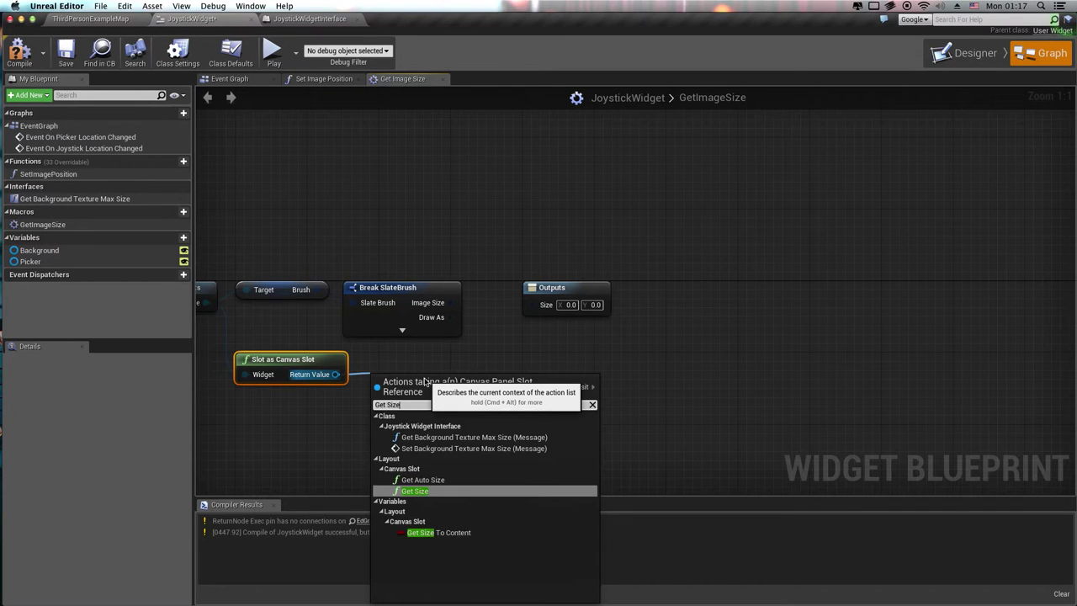
pyautogui.press('Return')
pyautogui.moveTo(425, 381); pyautogui.dragTo(431, 359)
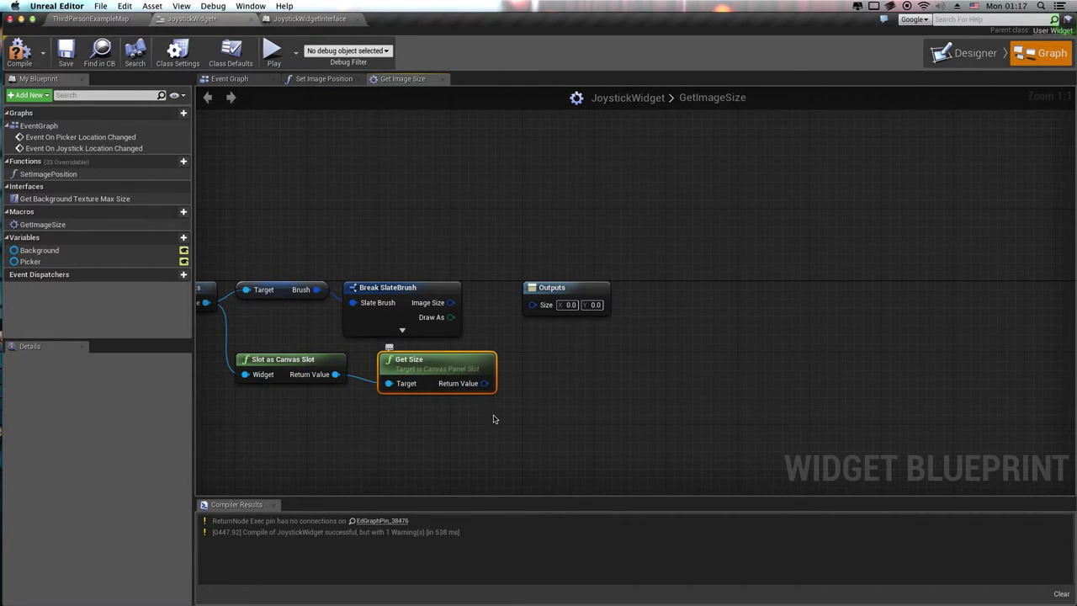
pyautogui.moveTo(494, 419); pyautogui.dragTo(443, 395, button='right')
pyautogui.moveTo(361, 263); pyautogui.dragTo(393, 268)
pyautogui.moveTo(557, 385)
pyautogui.mouseDown(button='right')
pyautogui.moveTo(545, 367)
pyautogui.moveTo(554, 337)
pyautogui.mouseUp(button='right')
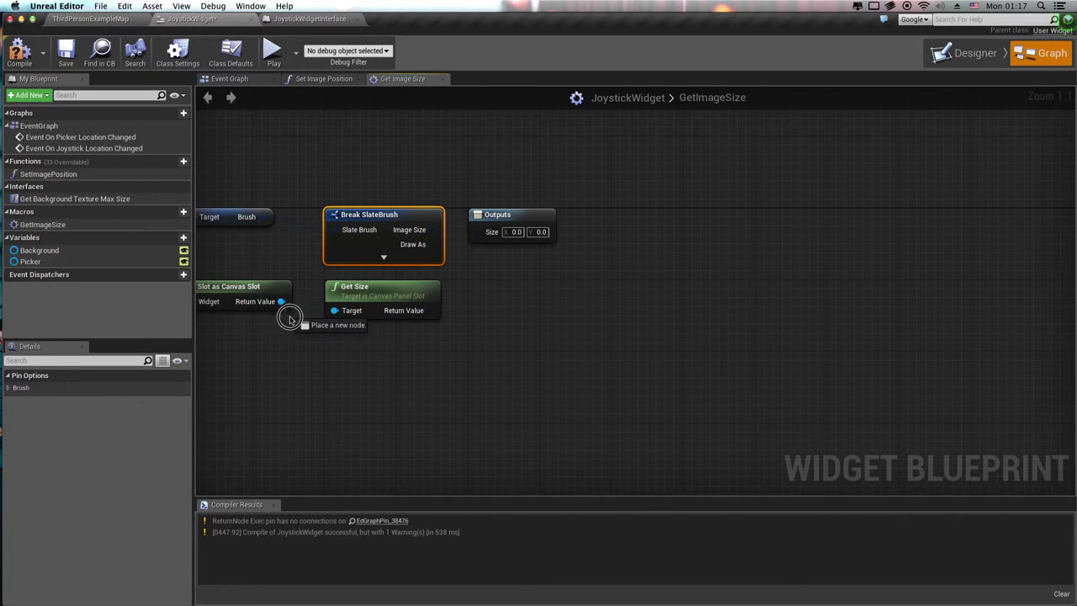
# Add a Get Auto Size node on the canvas slot beneath Get Size.
pyautogui.moveTo(282, 301); pyautogui.dragTo(326, 374)
pyautogui.write('G')
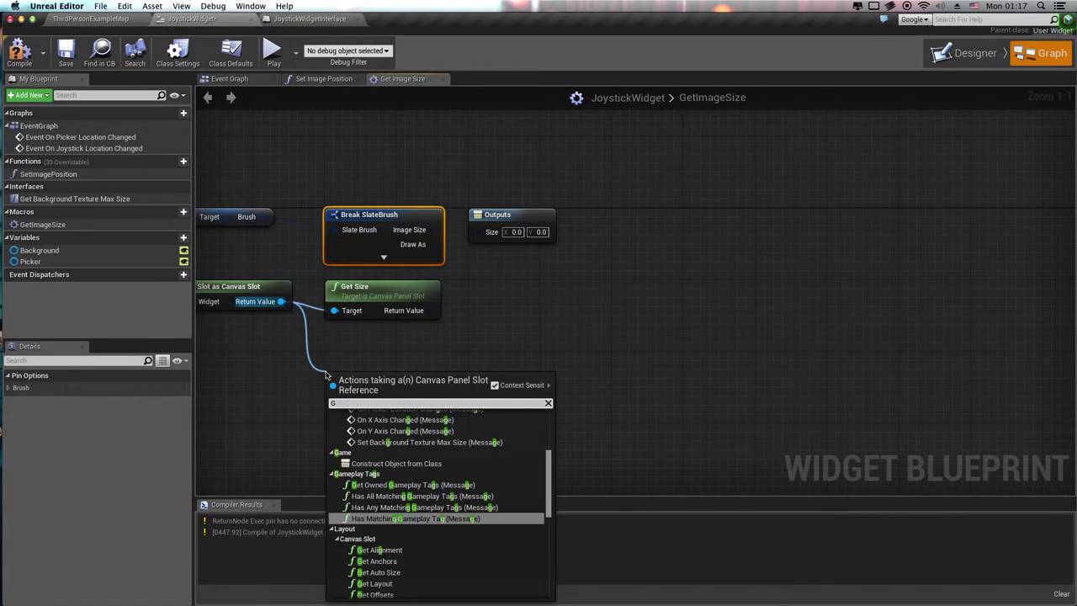
pyautogui.write('et AUto')
pyautogui.press('Return')
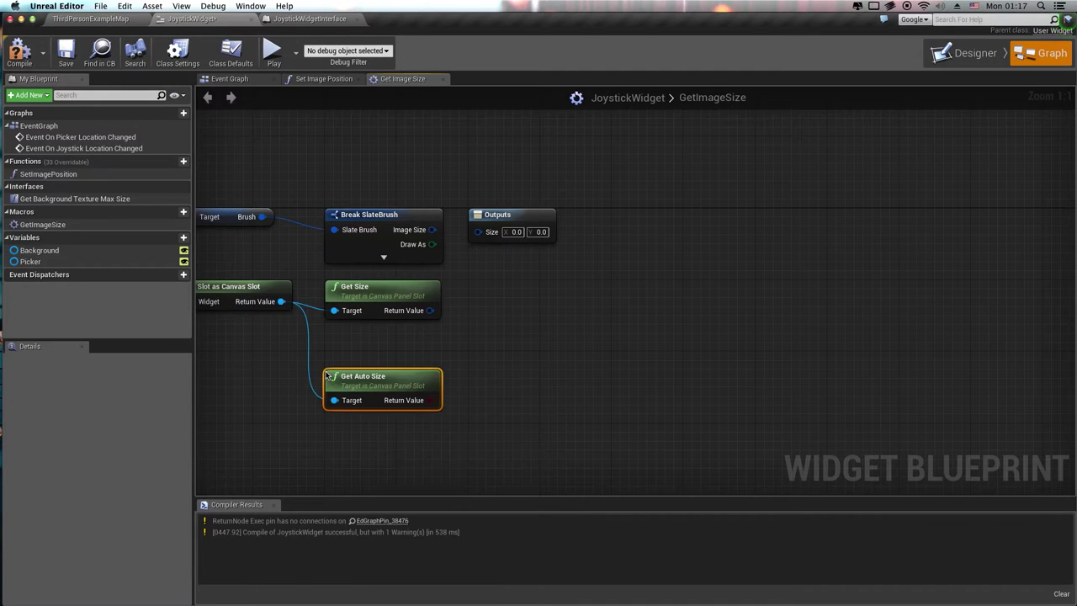
pyautogui.moveTo(394, 371); pyautogui.dragTo(393, 339)
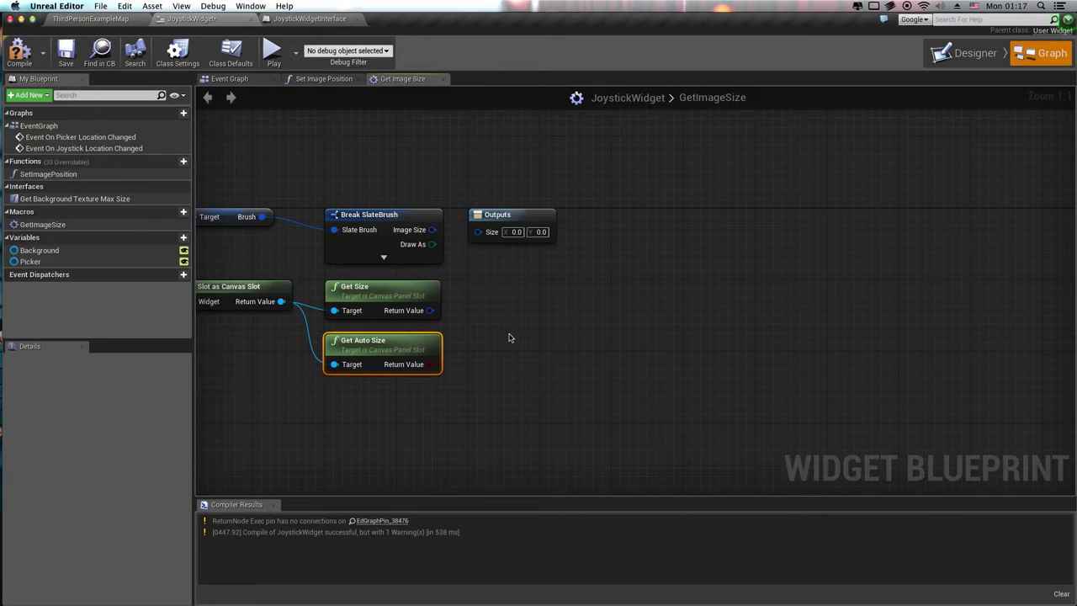
pyautogui.moveTo(509, 338); pyautogui.dragTo(462, 333, button='right')
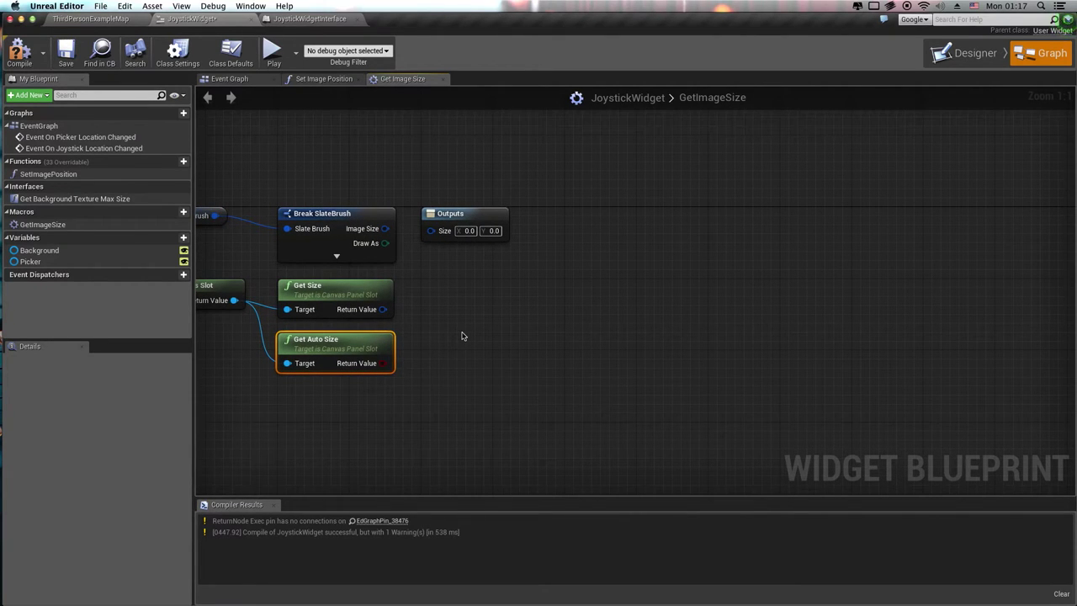
# Add a Select Vector node driven by Get Auto Size on its Pick A input.
pyautogui.rightClick(584, 344)
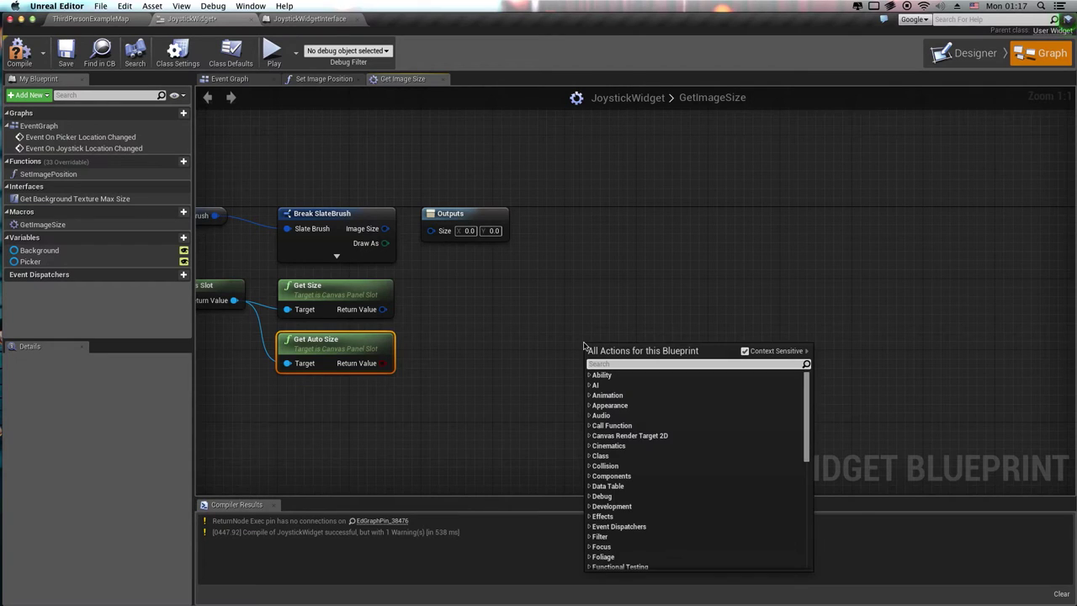
pyautogui.write('Select')
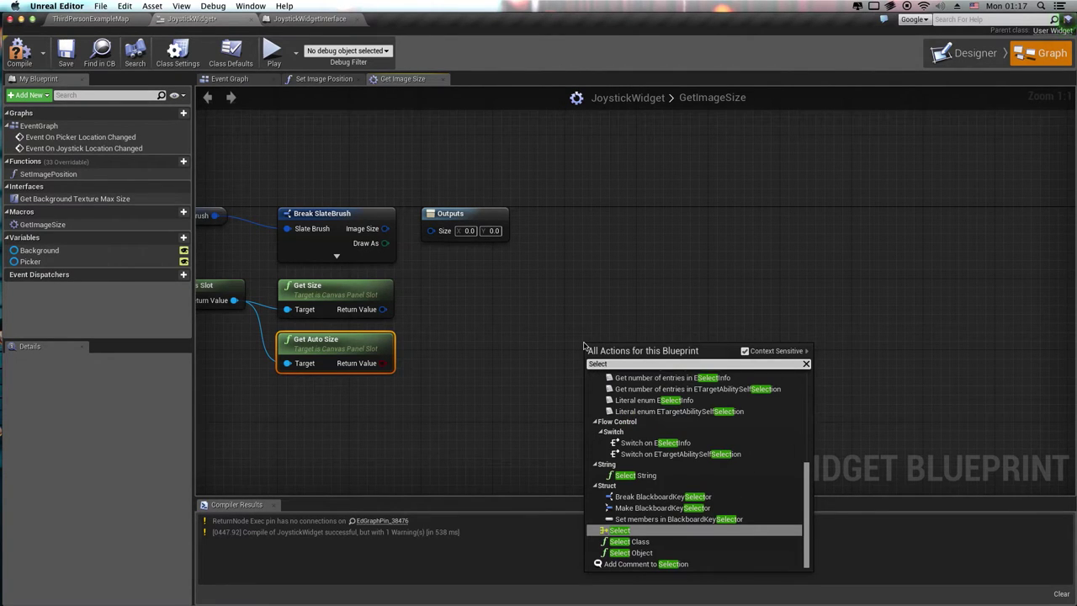
pyautogui.write(' Ve')
pyautogui.press('Return')
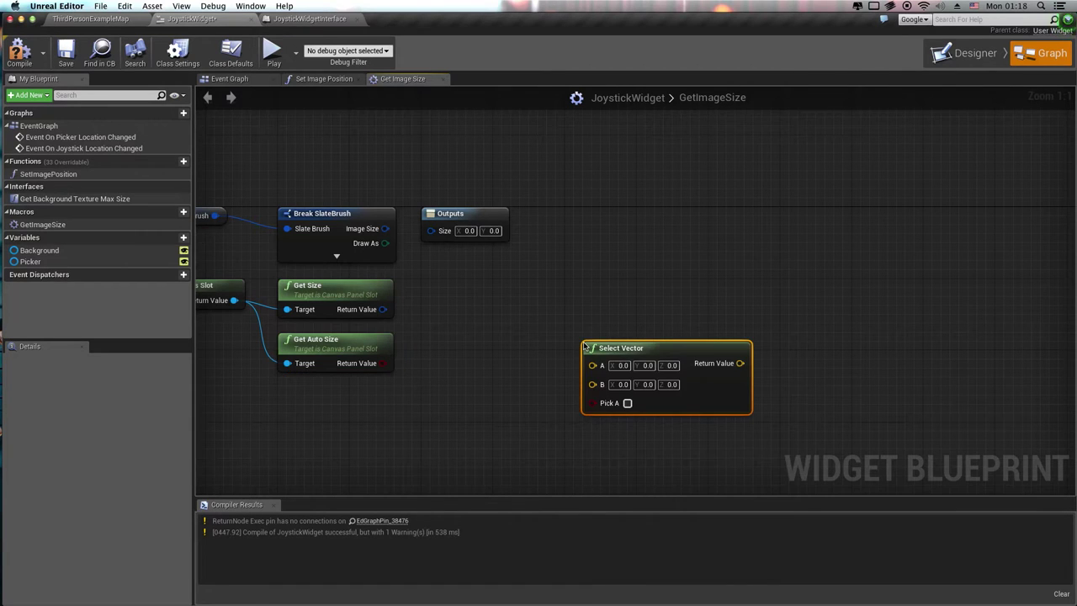
pyautogui.moveTo(584, 345); pyautogui.dragTo(505, 264)
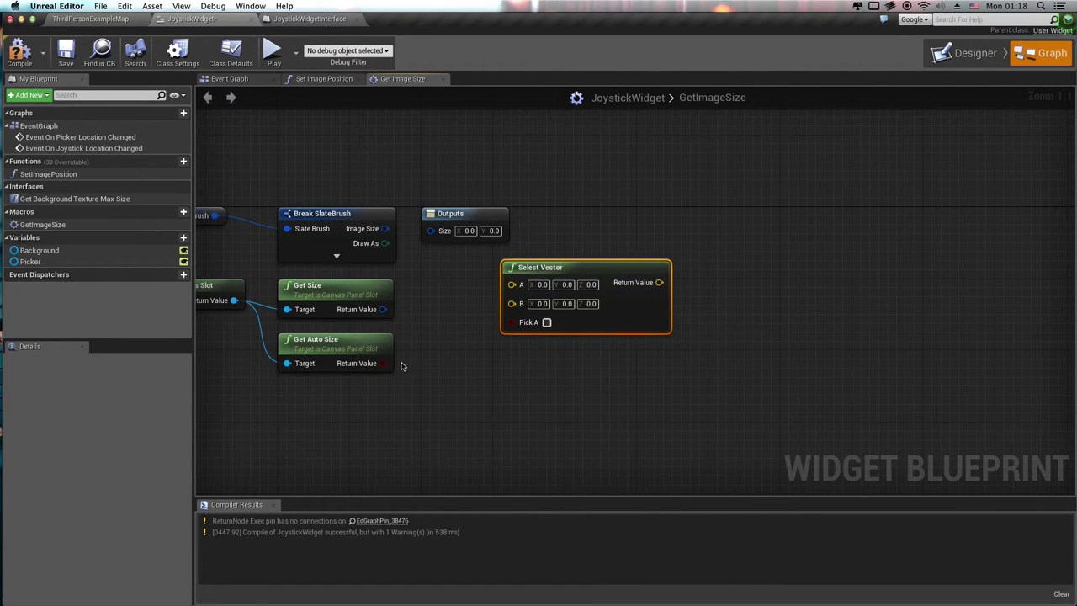
pyautogui.moveTo(416, 355); pyautogui.dragTo(511, 320)
pyautogui.moveTo(477, 223); pyautogui.dragTo(769, 237)
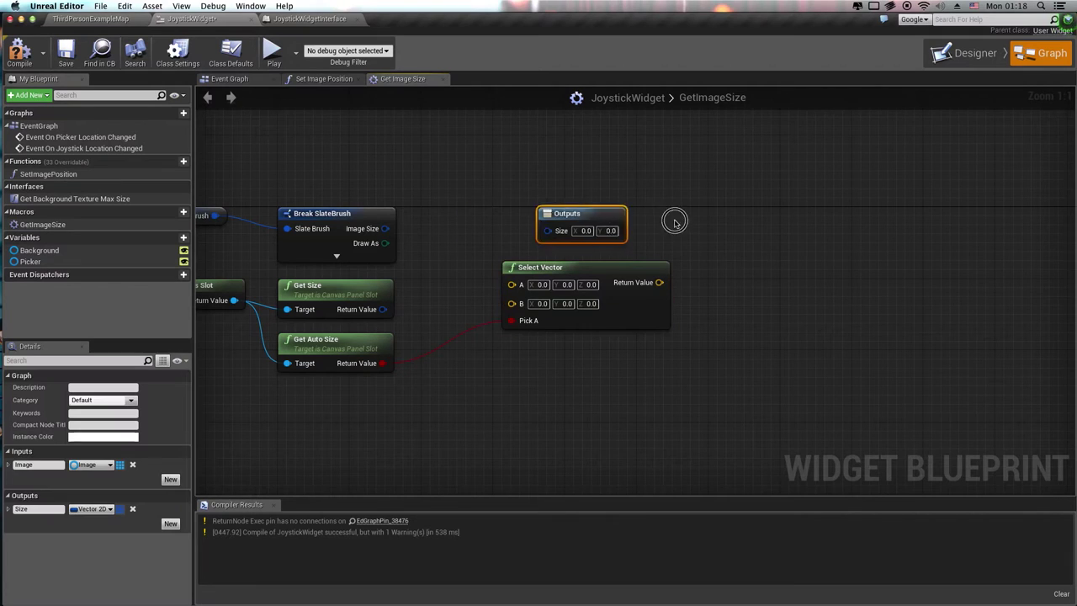
pyautogui.moveTo(613, 269); pyautogui.dragTo(602, 214)
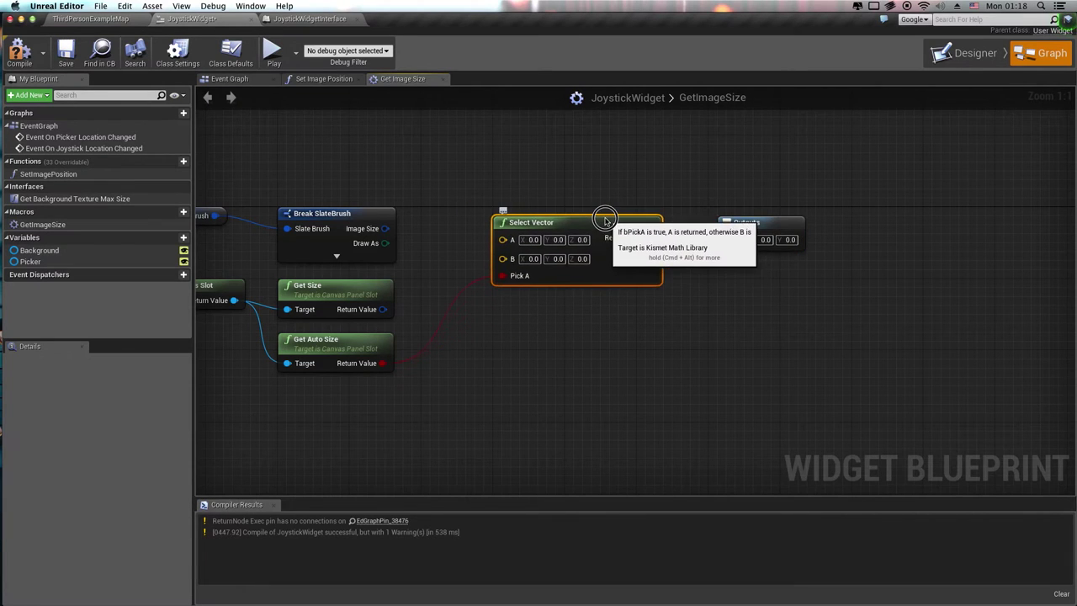
# Connect brush Image Size to A and slot Get Size to B via conversion nodes.
pyautogui.moveTo(383, 229); pyautogui.dragTo(502, 230)
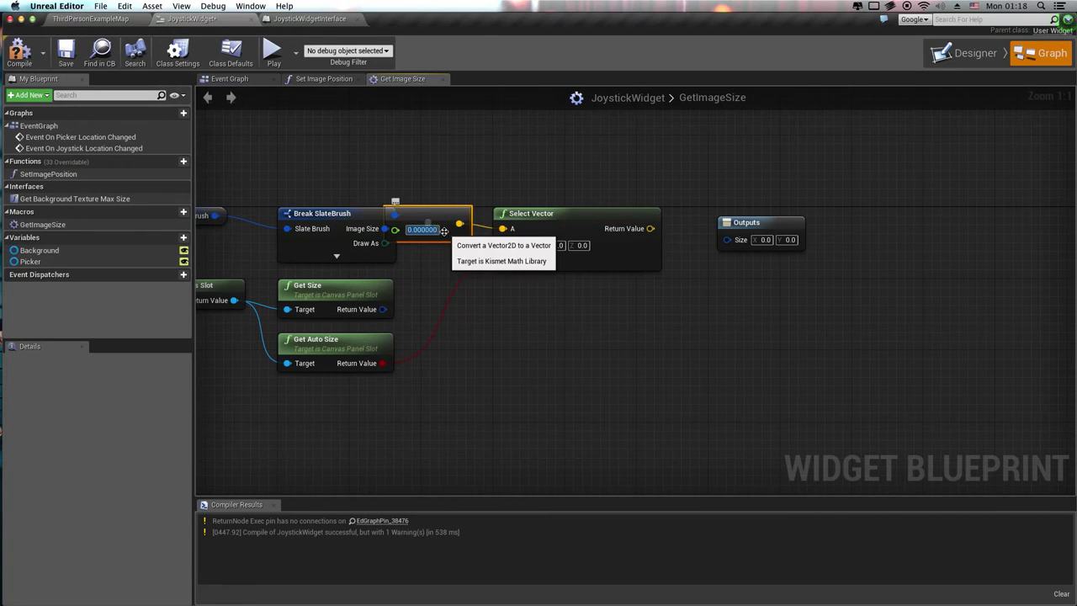
pyautogui.moveTo(447, 213); pyautogui.dragTo(468, 213)
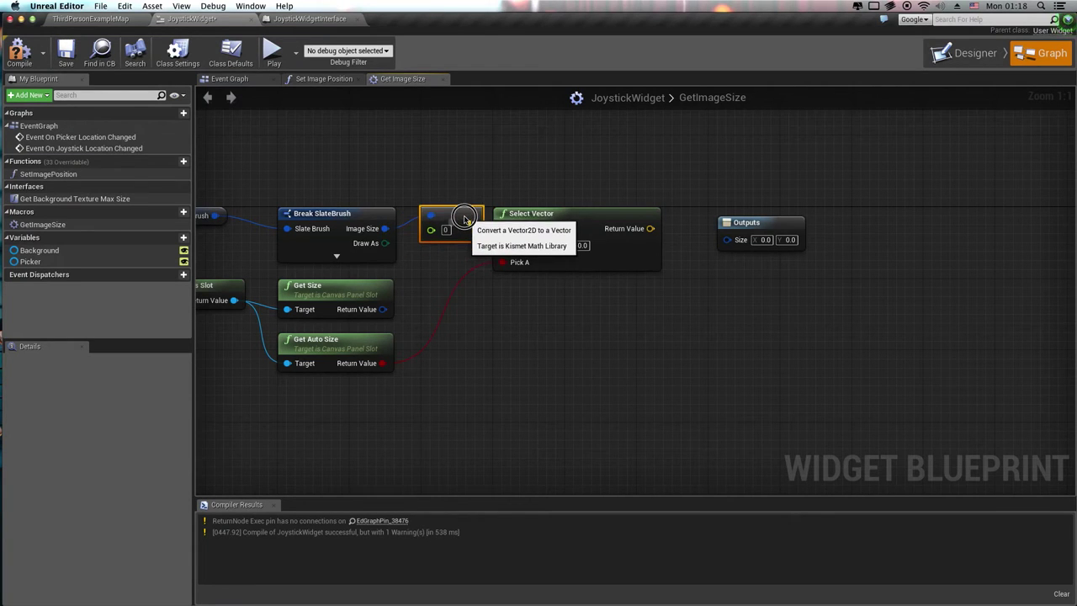
pyautogui.click(513, 204)
pyautogui.moveTo(383, 309); pyautogui.dragTo(502, 245)
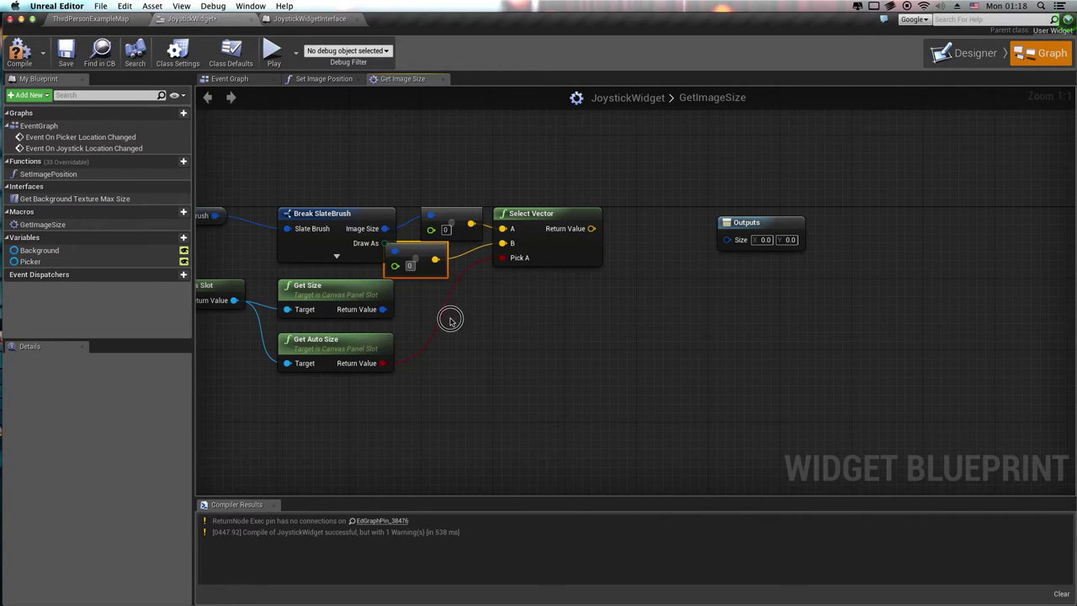
pyautogui.moveTo(418, 258); pyautogui.dragTo(452, 256)
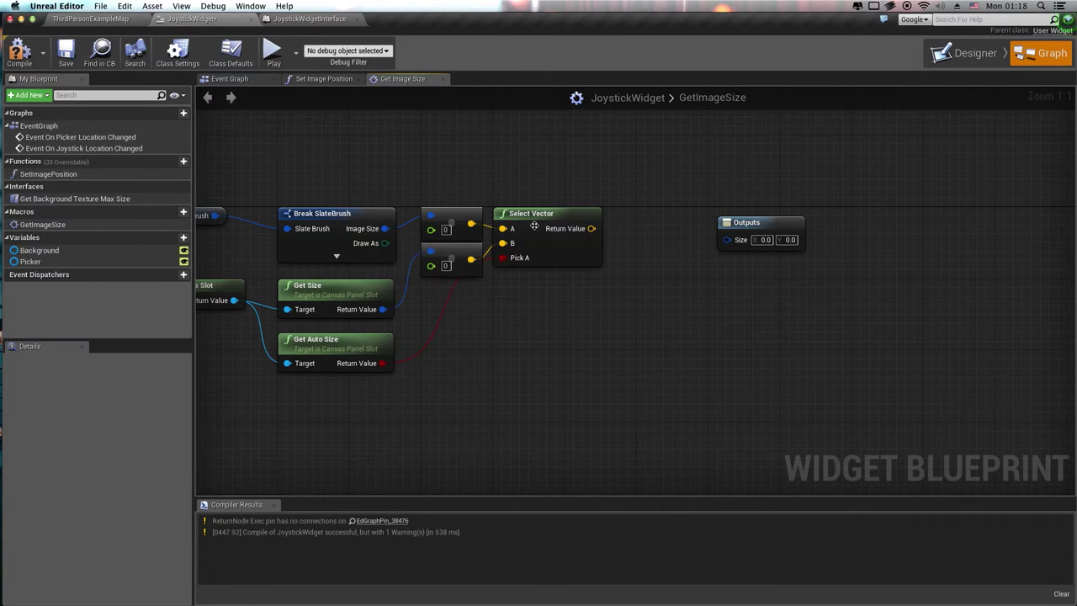
pyautogui.moveTo(549, 221); pyautogui.dragTo(586, 222)
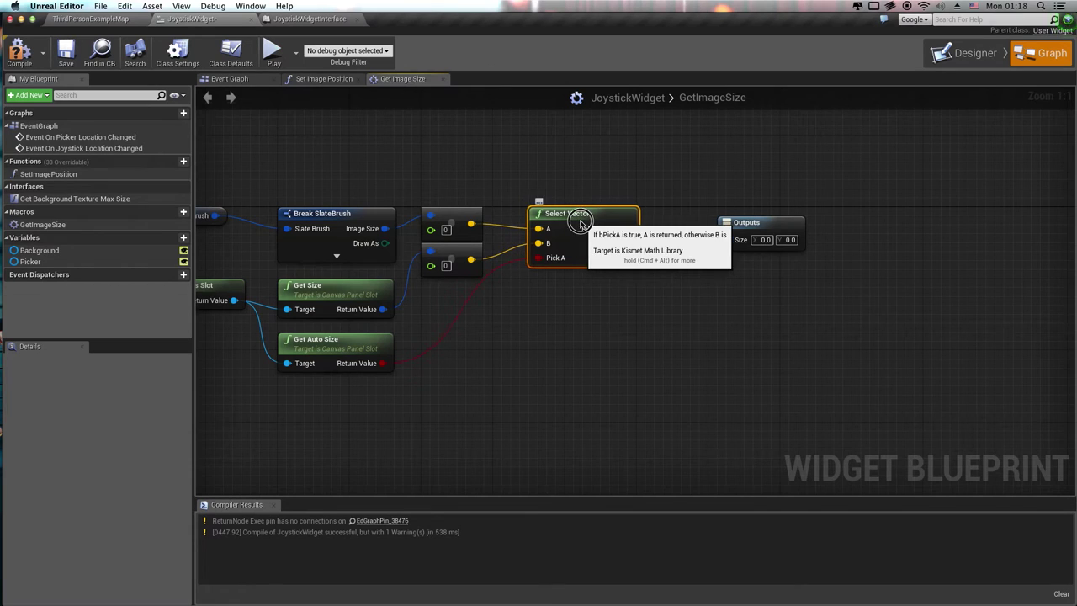
pyautogui.click(524, 295)
pyautogui.moveTo(530, 337)
pyautogui.mouseDown(button='right')
pyautogui.moveTo(551, 365)
pyautogui.moveTo(688, 390)
pyautogui.mouseUp(button='right')
pyautogui.moveTo(848, 412); pyautogui.dragTo(652, 371, button='right')
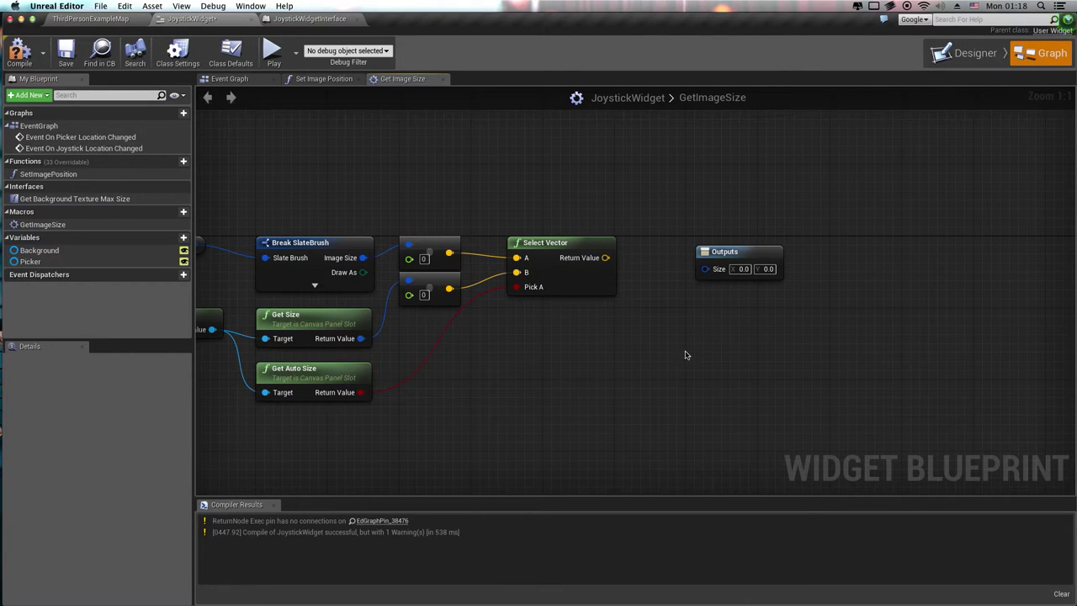
# Wire Select Vector's Return Value into the macro's Size output and tidy the surrounding nodes.
pyautogui.moveTo(605, 258); pyautogui.dragTo(716, 268)
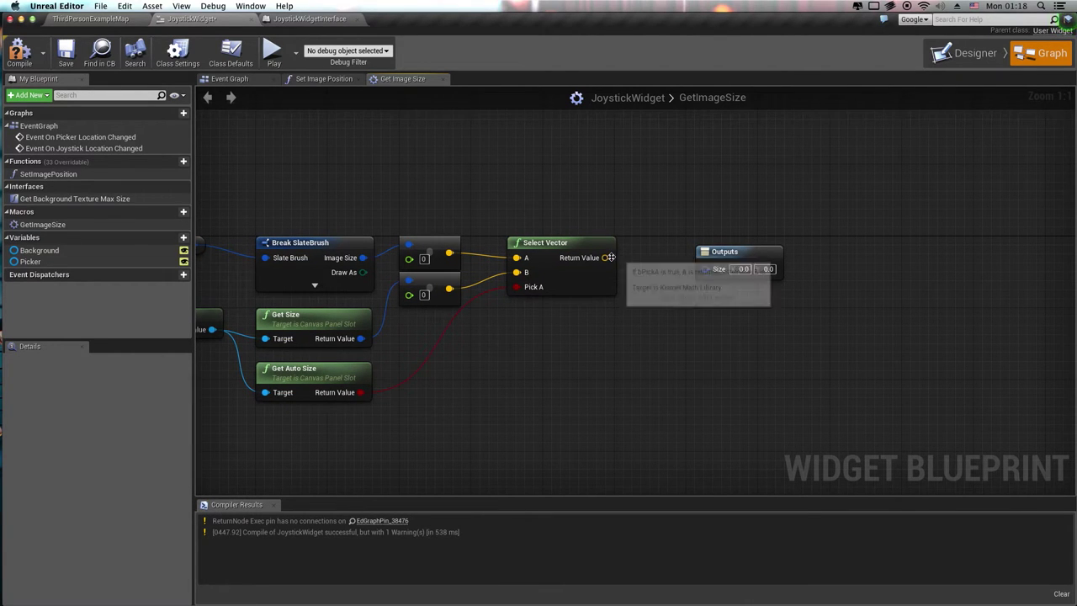
pyautogui.click(713, 250)
pyautogui.moveTo(714, 251); pyautogui.dragTo(704, 243)
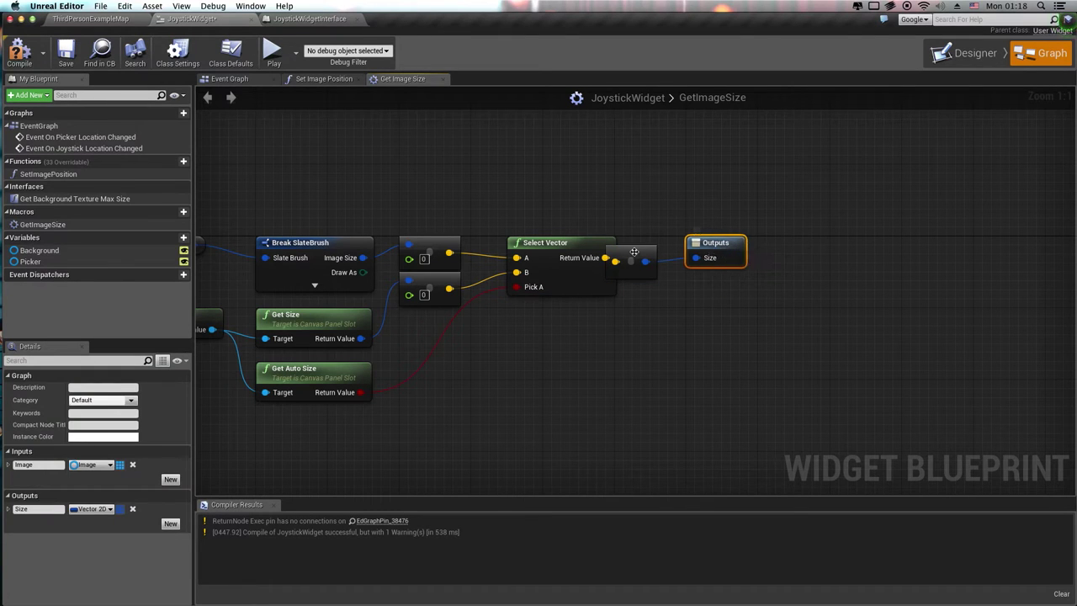
pyautogui.click(649, 256)
pyautogui.click(698, 335)
pyautogui.scroll(-1, 662, 372)
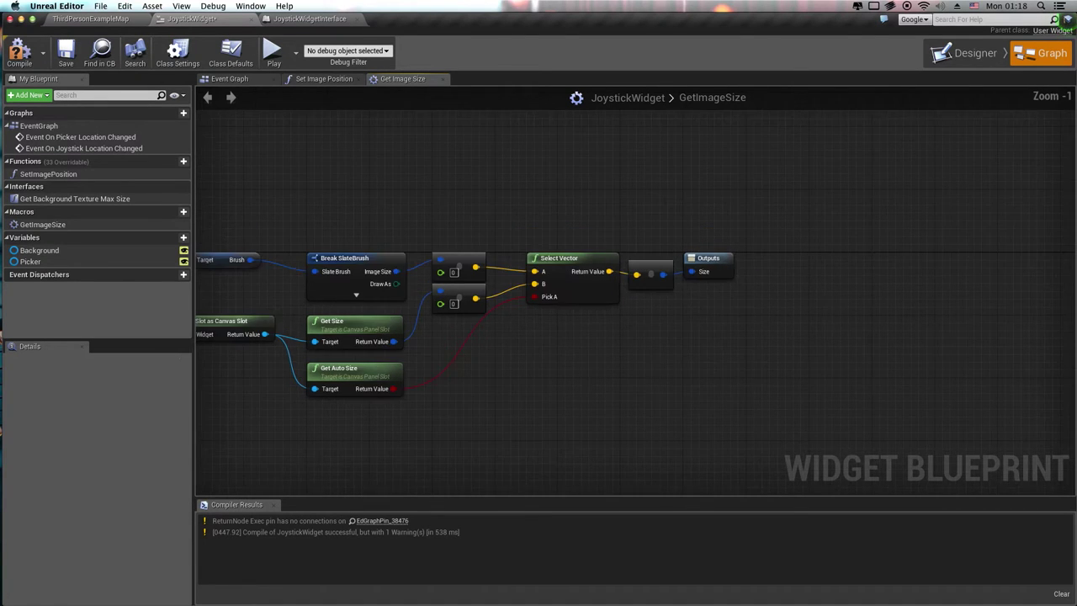
pyautogui.moveTo(662, 372); pyautogui.dragTo(782, 360, button='right')
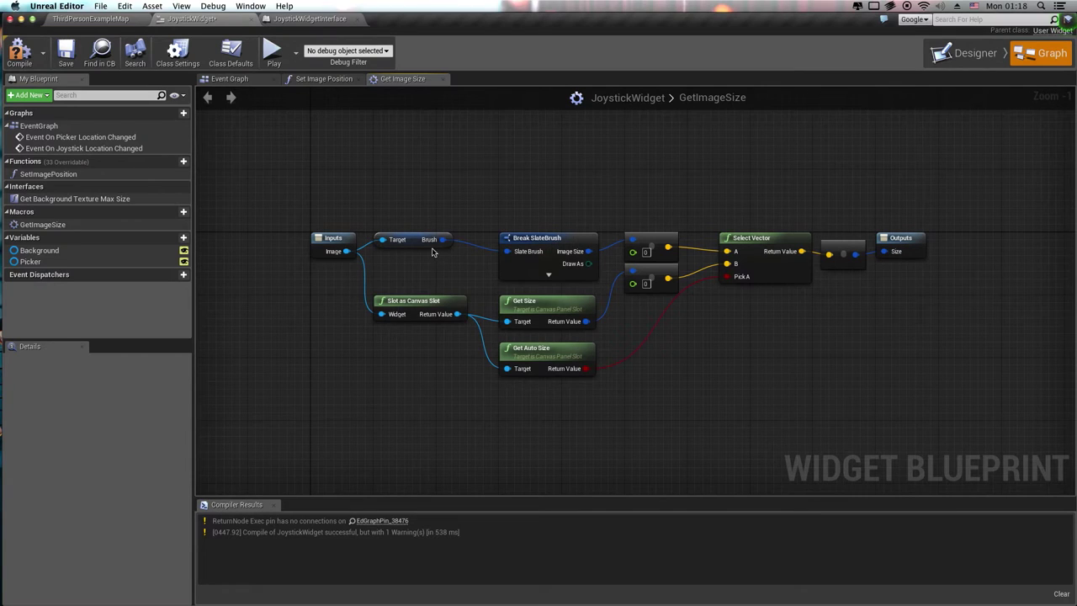
pyautogui.moveTo(429, 240); pyautogui.dragTo(429, 256)
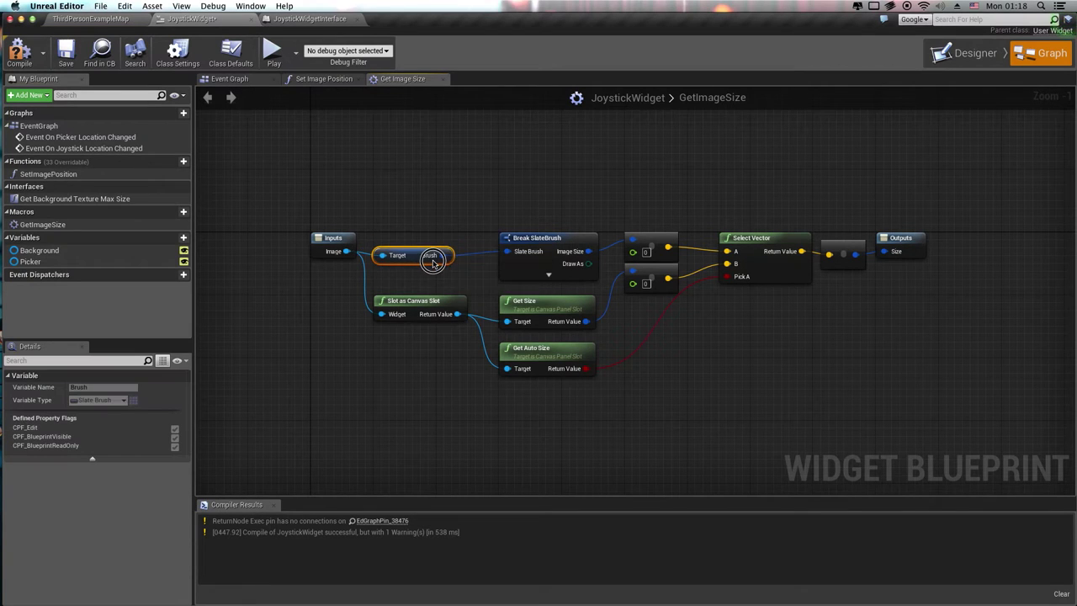
pyautogui.click(432, 206)
pyautogui.click(426, 253)
pyautogui.click(431, 163)
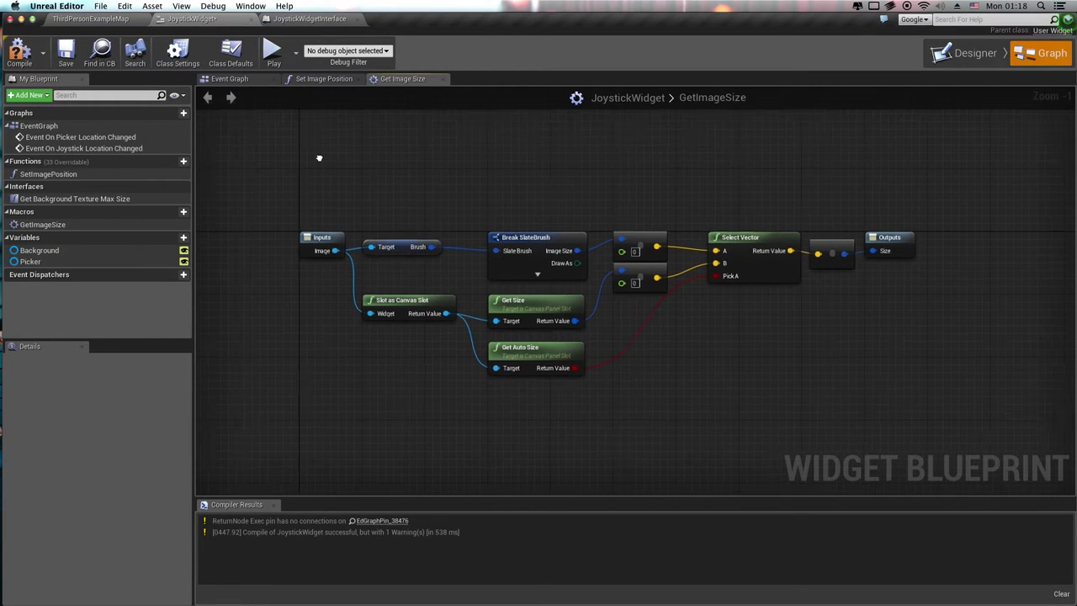
pyautogui.moveTo(320, 159); pyautogui.dragTo(296, 154, button='right')
# Compile and save the JoystickWidget blueprint.
pyautogui.press('F7')
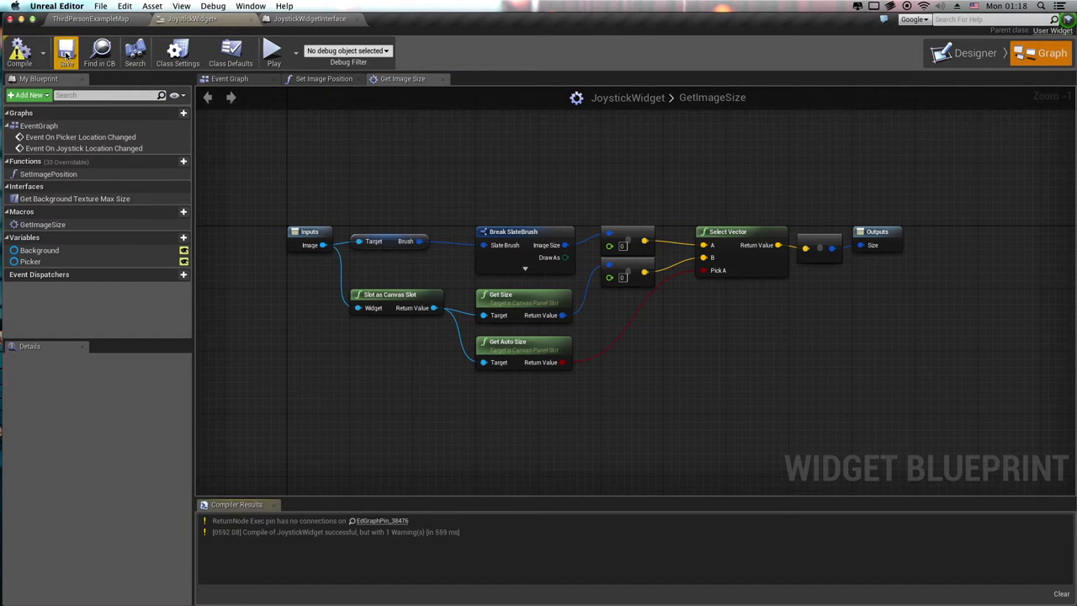
pyautogui.click(66, 54)
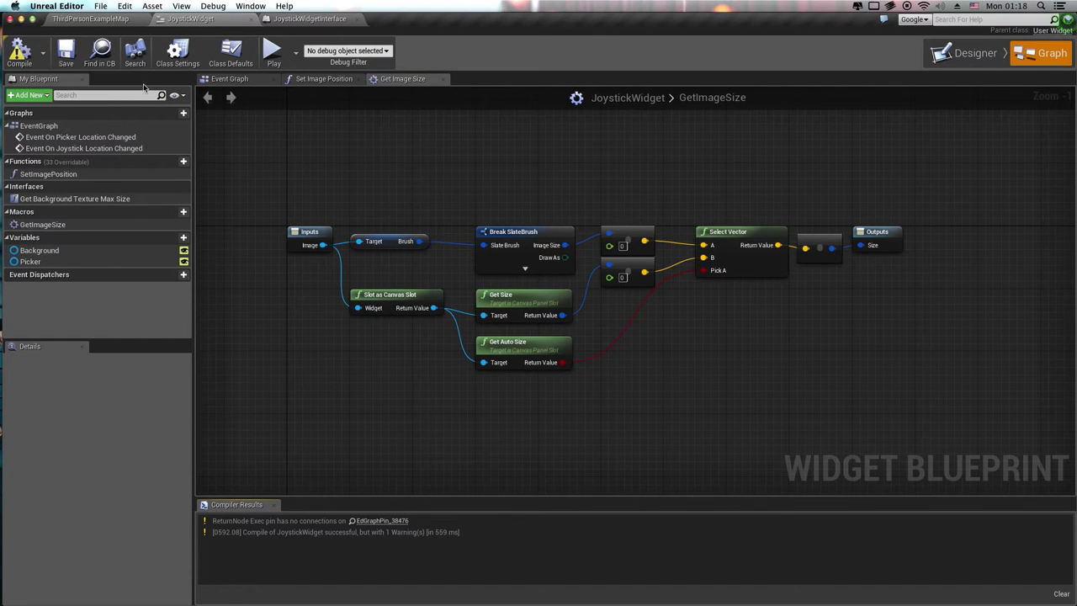
pyautogui.moveTo(742, 394); pyautogui.dragTo(710, 384, button='right')
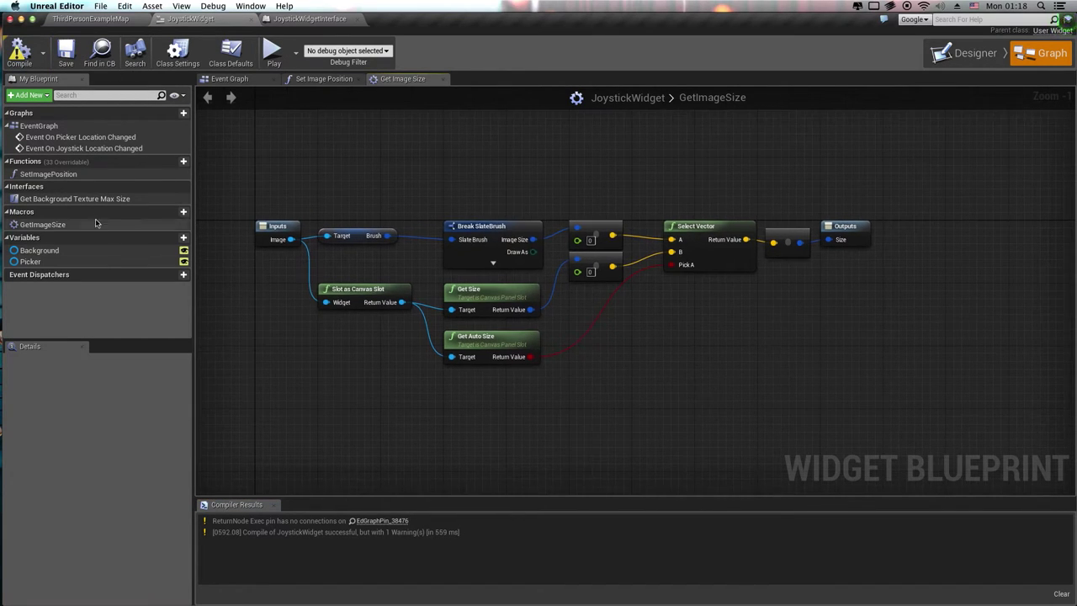
# In the SetImagePosition function, switch the Position input's pin type from Vector 2D to Vector.
pyautogui.doubleClick(68, 176)
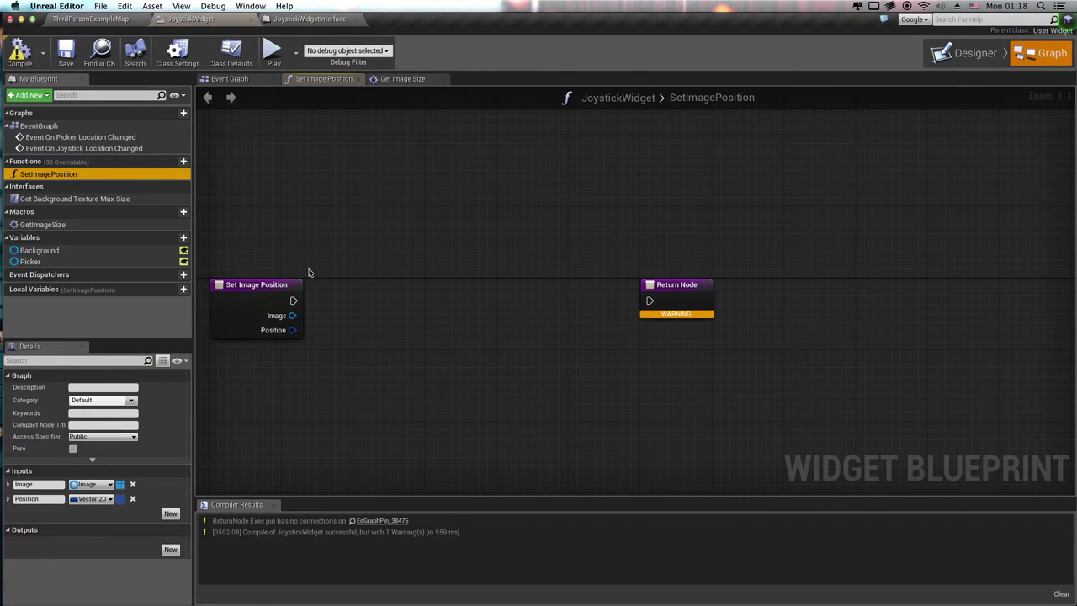
pyautogui.click(277, 318)
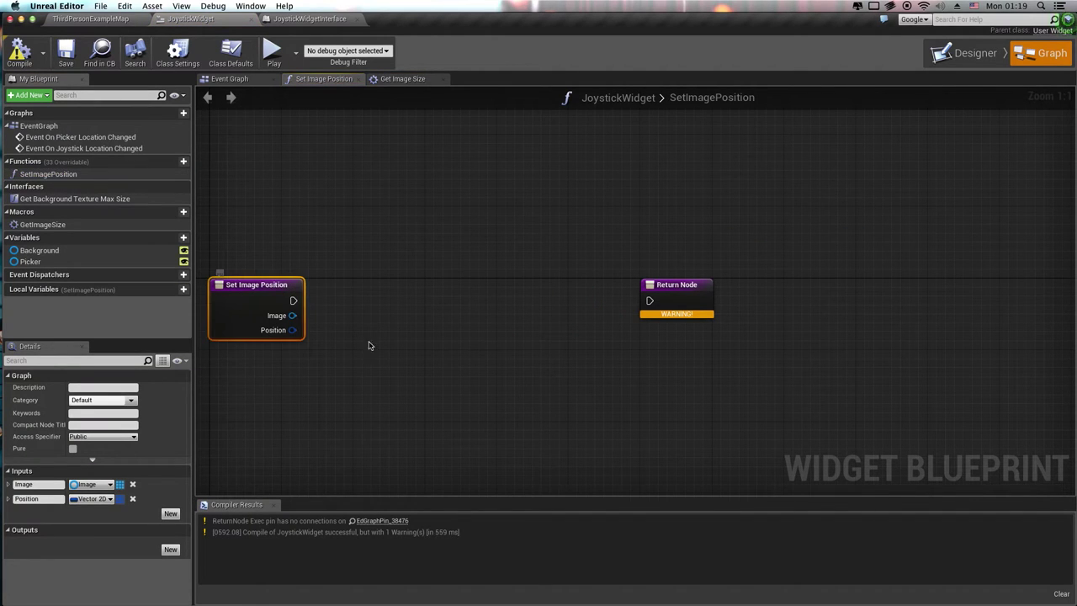
pyautogui.click(103, 500)
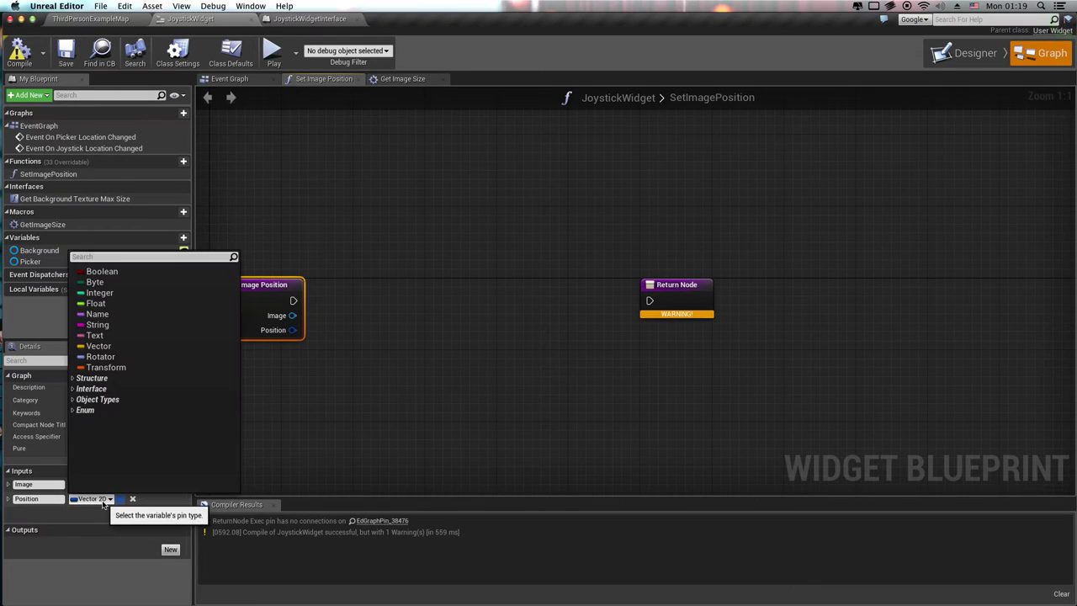
pyautogui.click(115, 346)
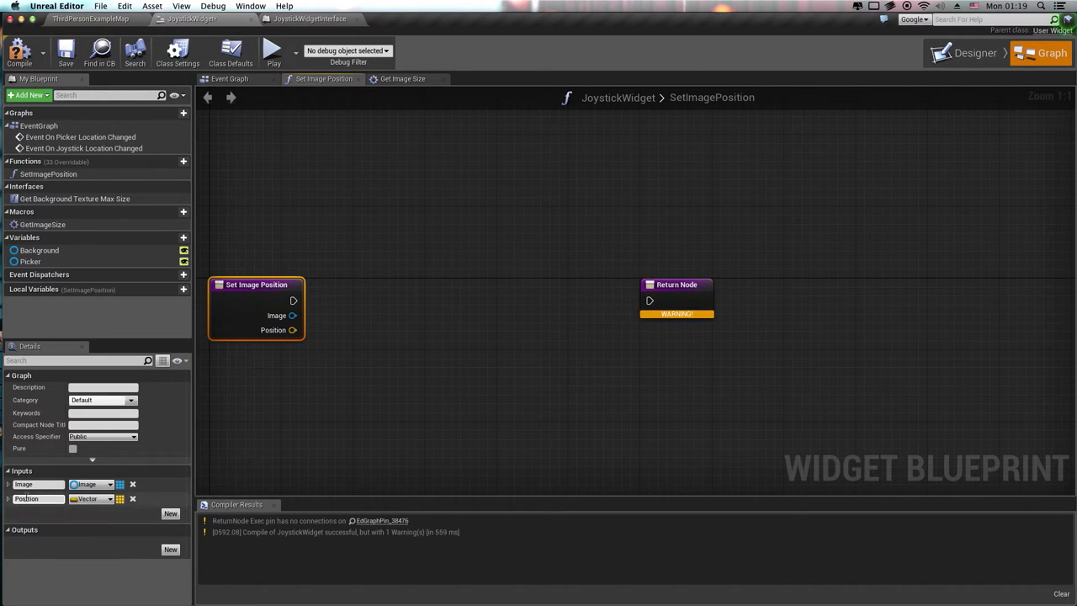
pyautogui.moveTo(477, 413); pyautogui.dragTo(461, 417, button='right')
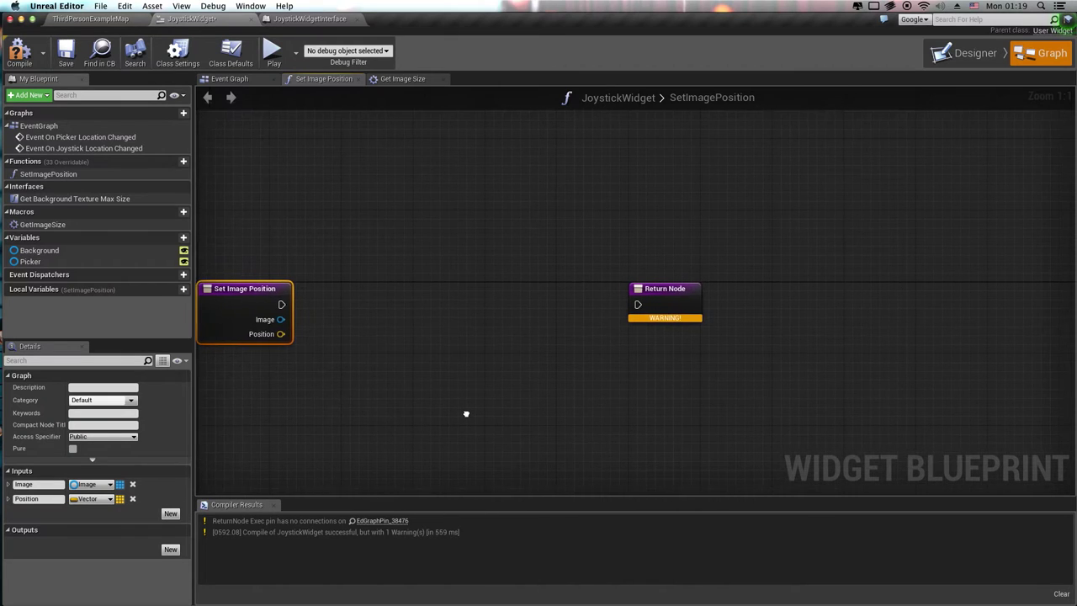
# Add a GetImageSize macro node fed by the function's Image input.
pyautogui.moveTo(280, 320); pyautogui.dragTo(320, 357)
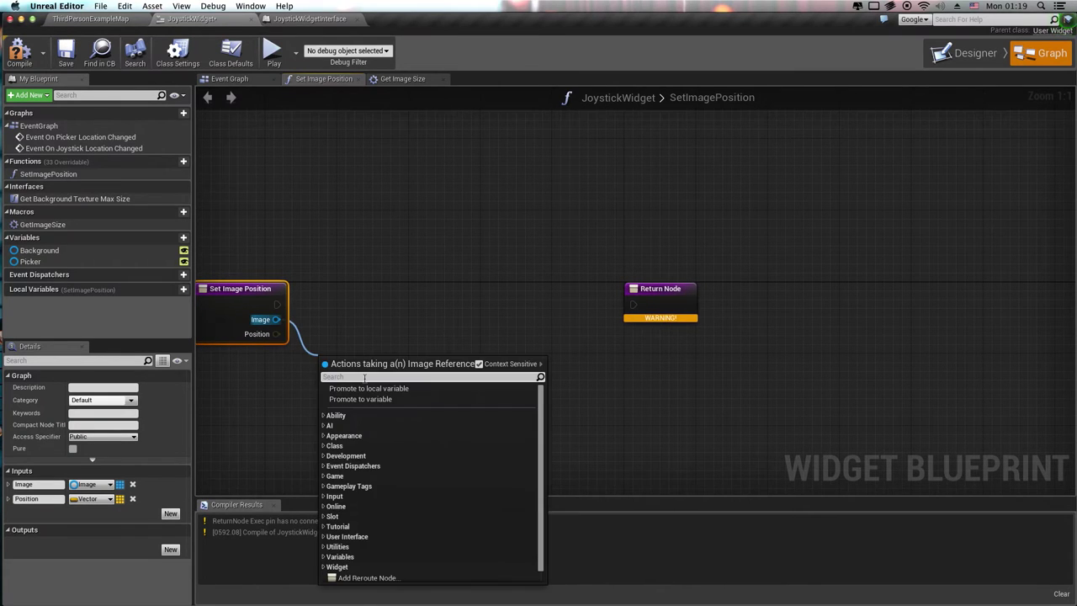
pyautogui.write('Get Image')
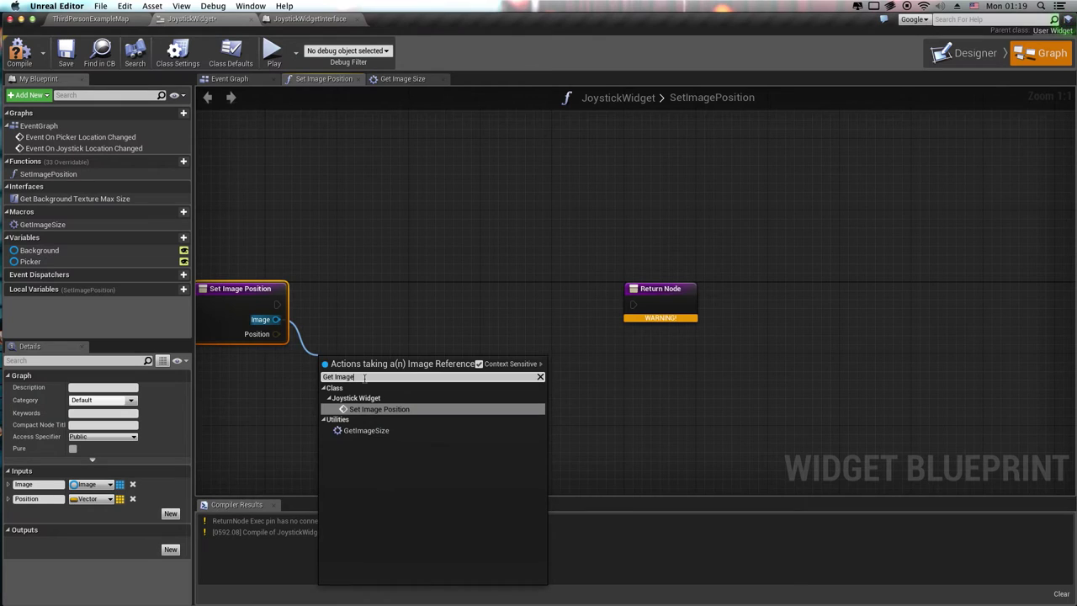
pyautogui.press('Down')
pyautogui.press('Return')
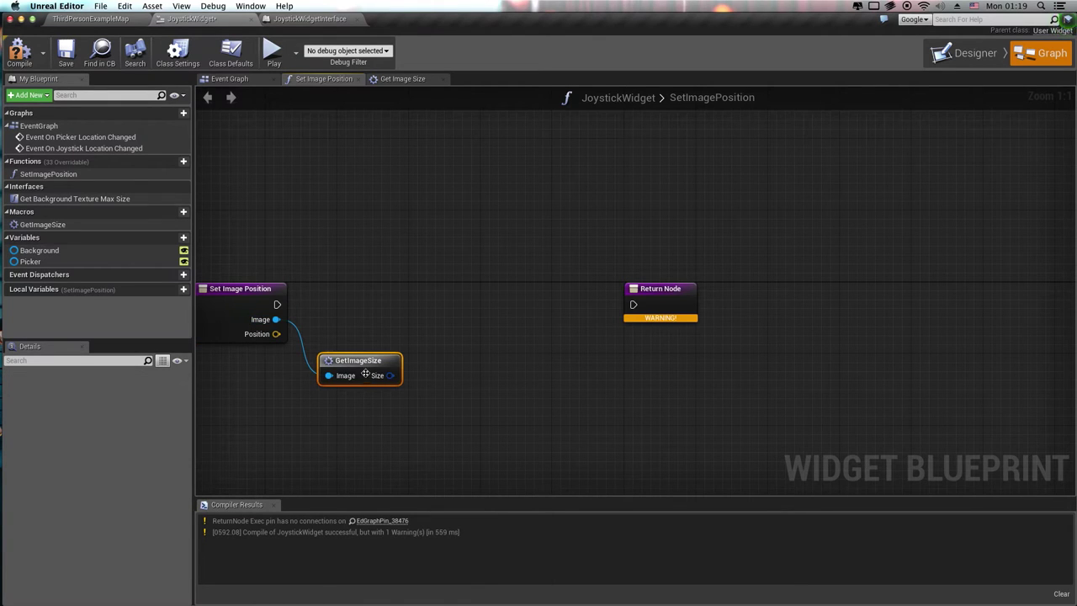
pyautogui.moveTo(365, 372); pyautogui.dragTo(366, 328)
# Rename the macro to 'Get Image Size' and the function to 'Set Image Position'.
pyautogui.click(31, 226)
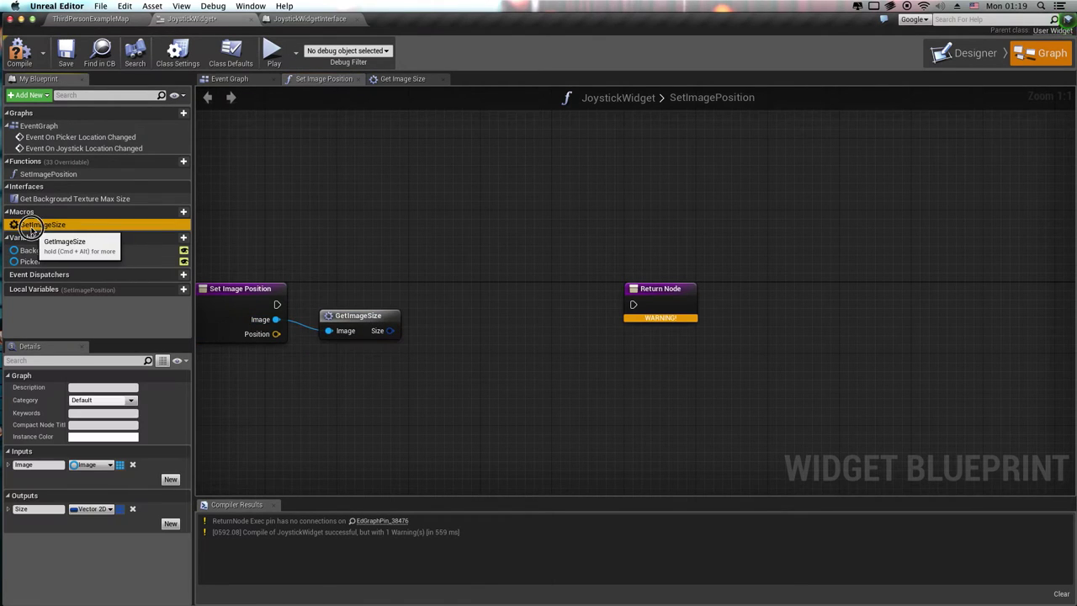
pyautogui.press('F2')
pyautogui.press('Home')
pyautogui.press('Right')
pyautogui.press('Right')
pyautogui.press('Right')
pyautogui.press('Right')
pyautogui.press('Right')
pyautogui.press('Right')
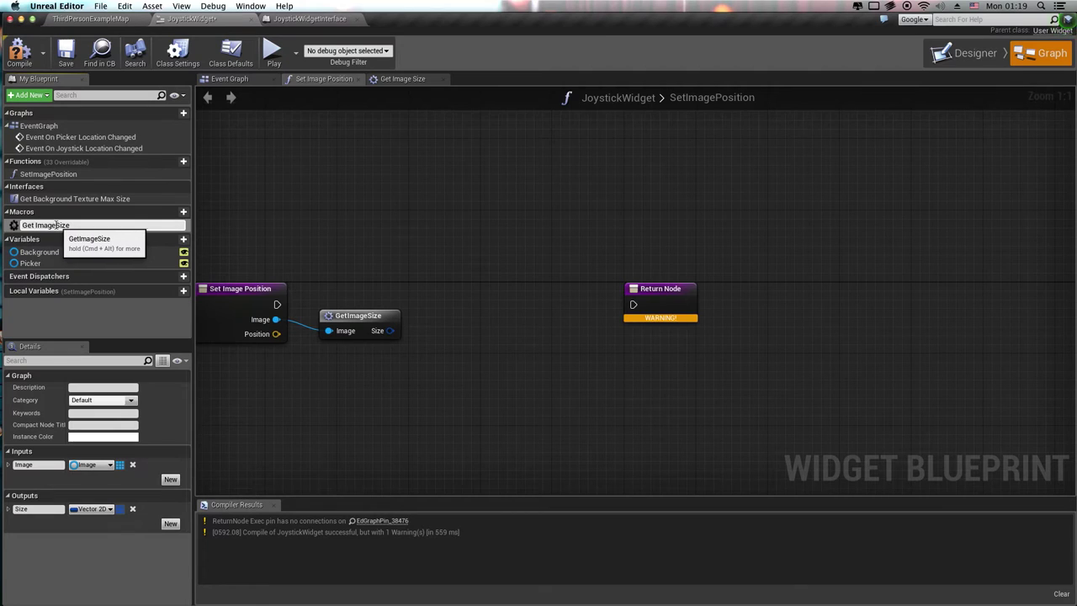
pyautogui.press('Return')
pyautogui.click(34, 175)
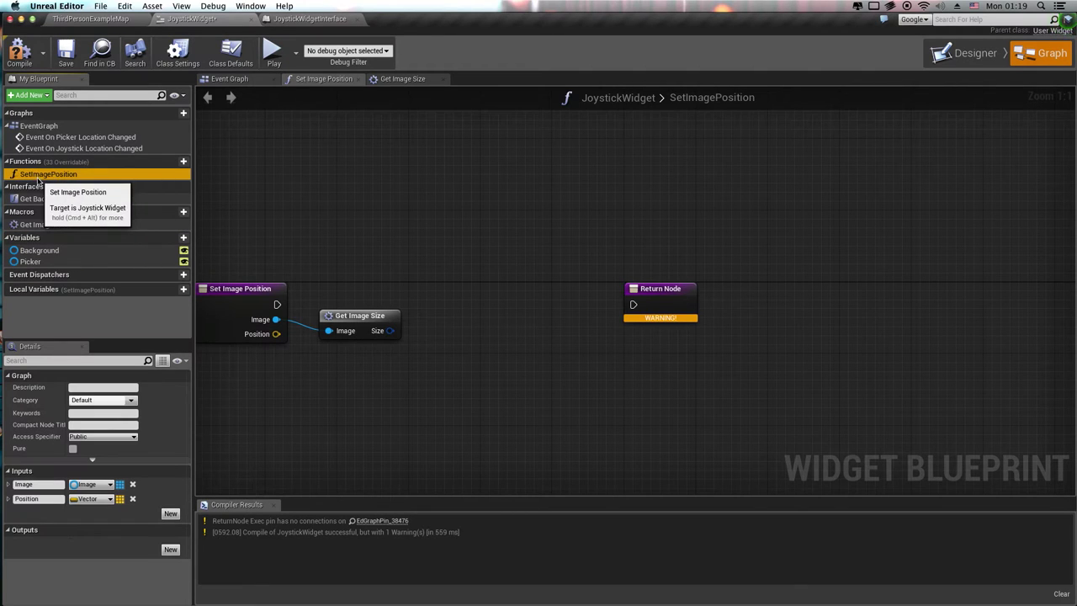
pyautogui.press('F2')
pyautogui.press('Home')
pyautogui.press('Right')
pyautogui.press('Right')
pyautogui.press('Right')
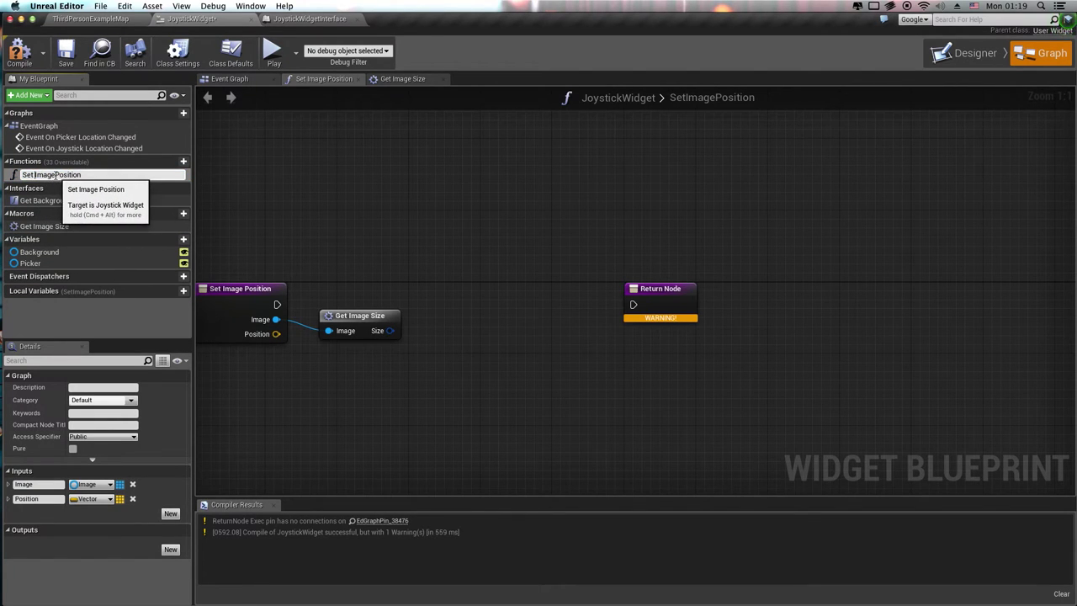
pyautogui.press('Right')
pyautogui.press('Right')
pyautogui.press('Right')
pyautogui.press('Return')
pyautogui.moveTo(440, 400); pyautogui.dragTo(427, 375, button='right')
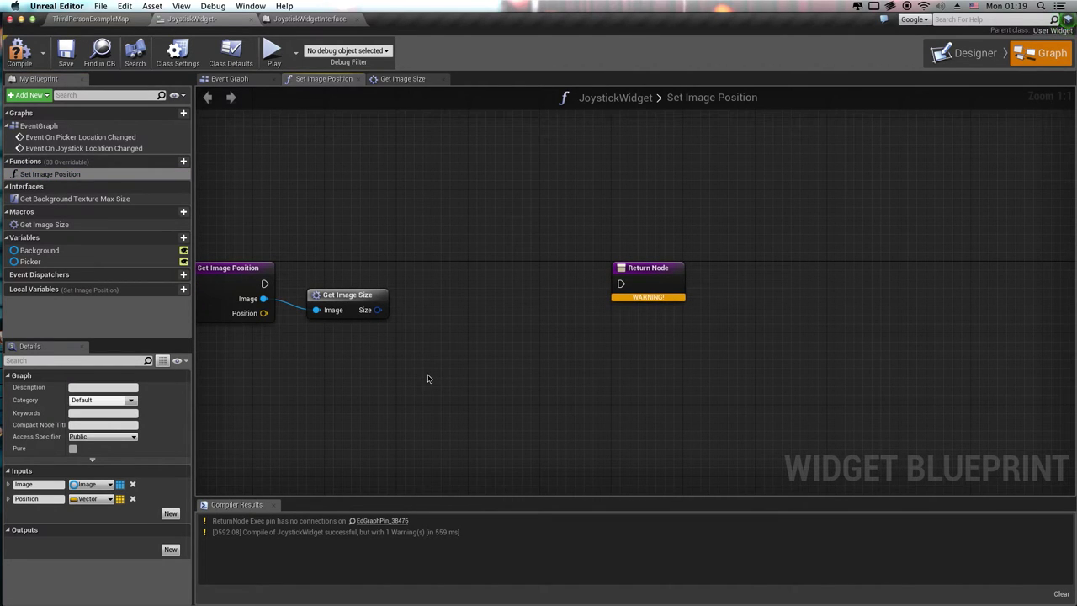
# Divide the image Size output by 2 with a vector2d / float node.
pyautogui.moveTo(388, 312); pyautogui.dragTo(432, 314)
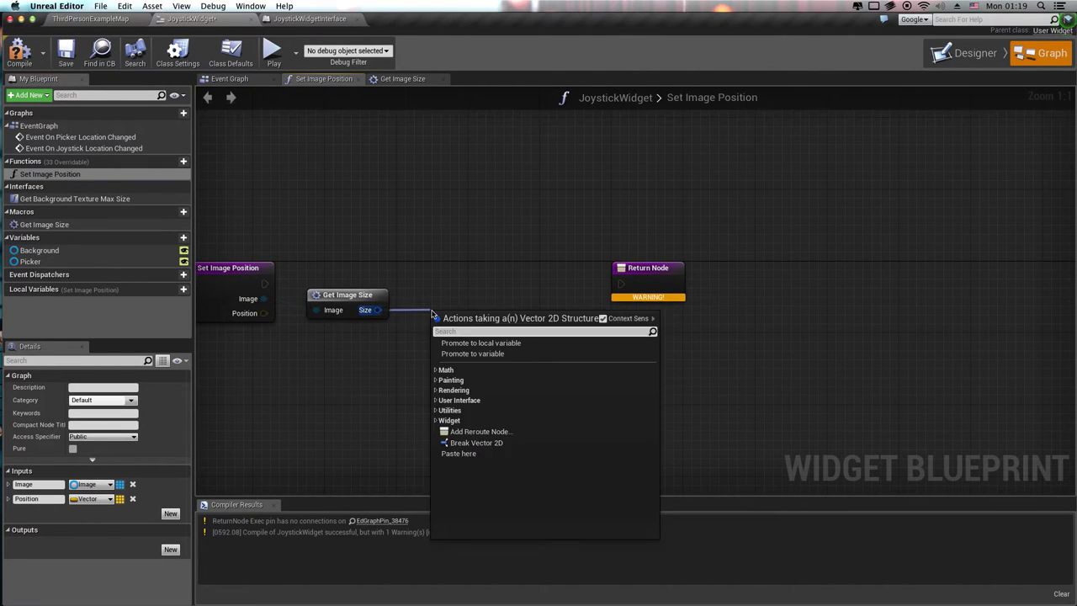
pyautogui.write('/')
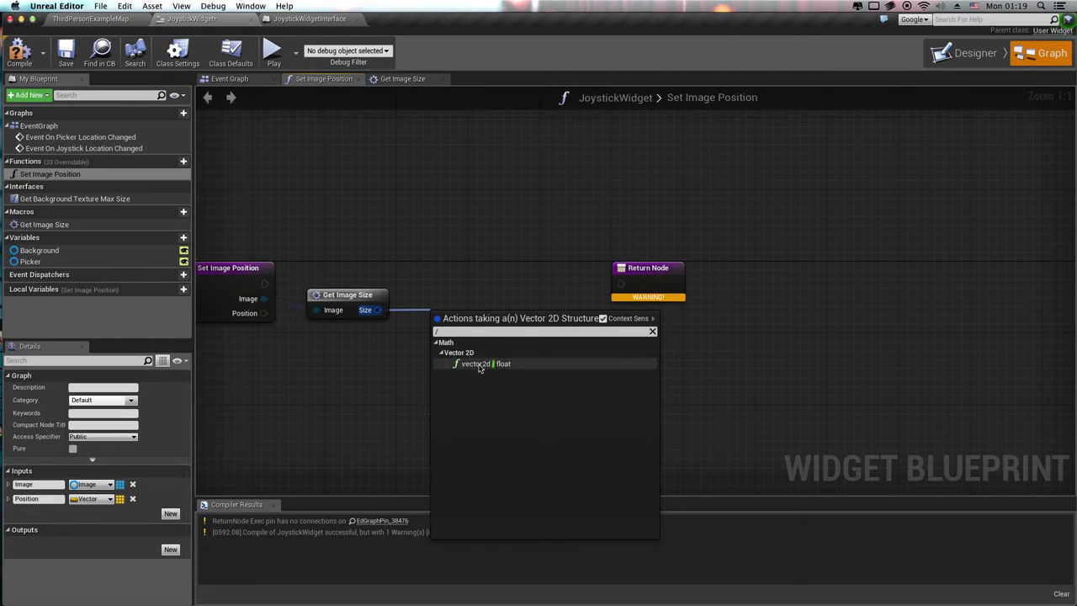
pyautogui.click(475, 363)
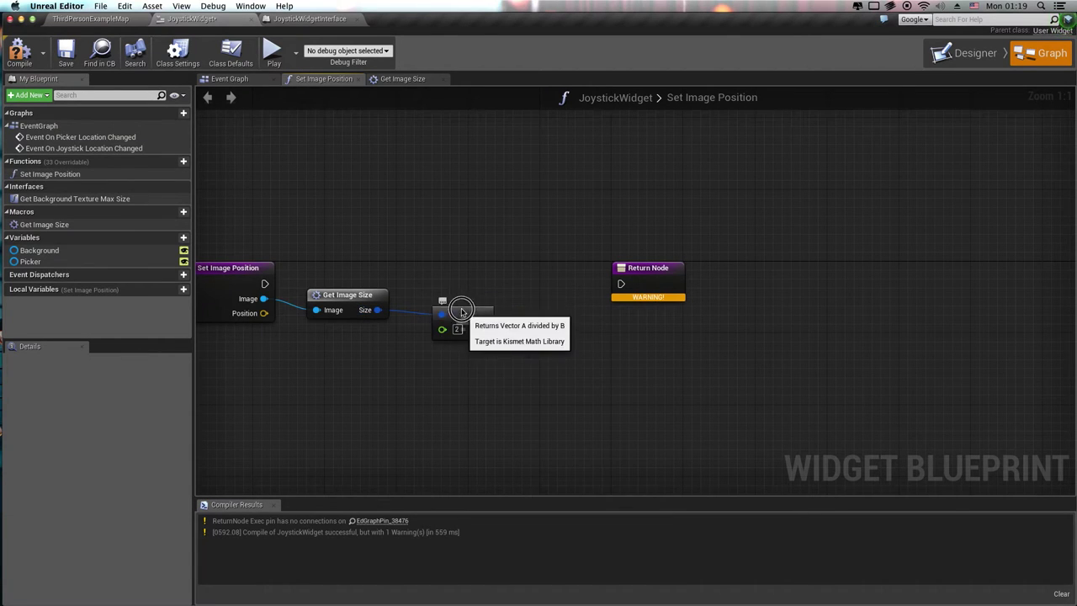
# Place a Get Viewport Scale node in the Set Image Position graph.
pyautogui.rightClick(308, 244)
pyautogui.write('g')
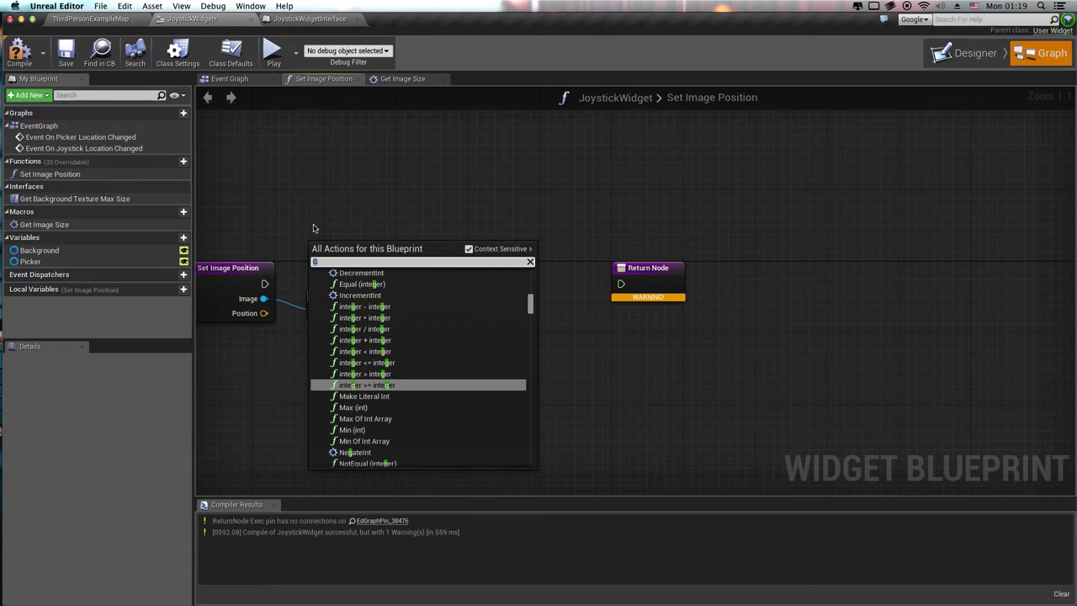
pyautogui.write('et')
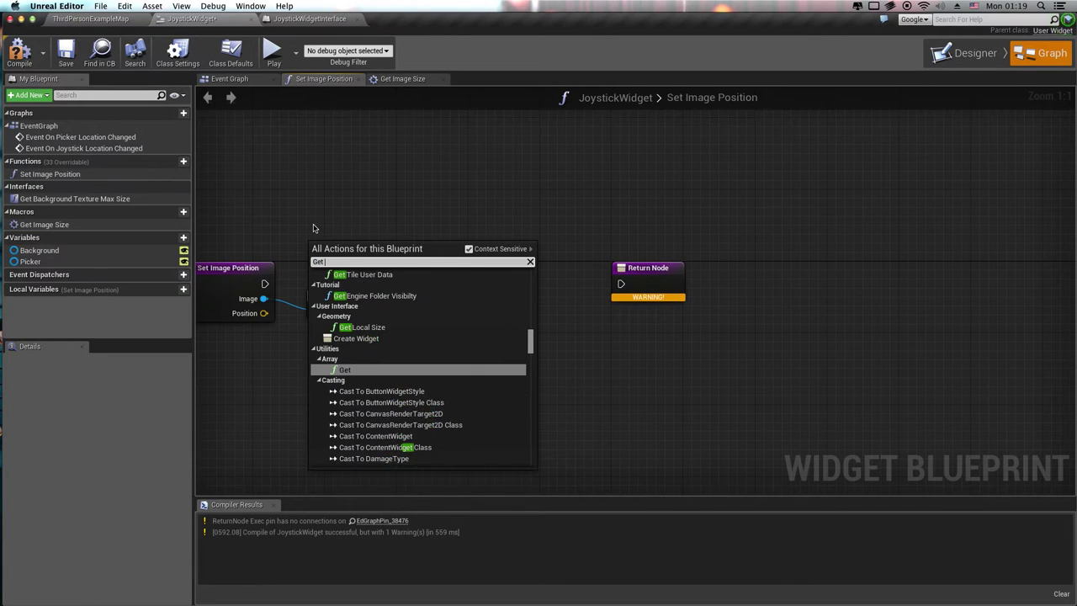
pyautogui.write('Viewpo')
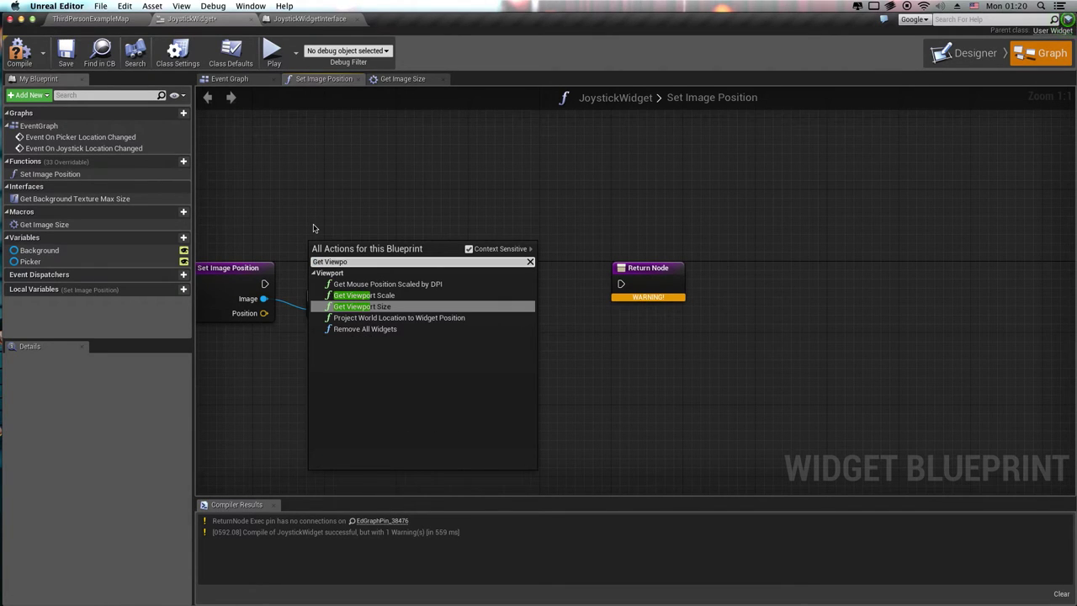
pyautogui.press('Up')
pyautogui.press('Return')
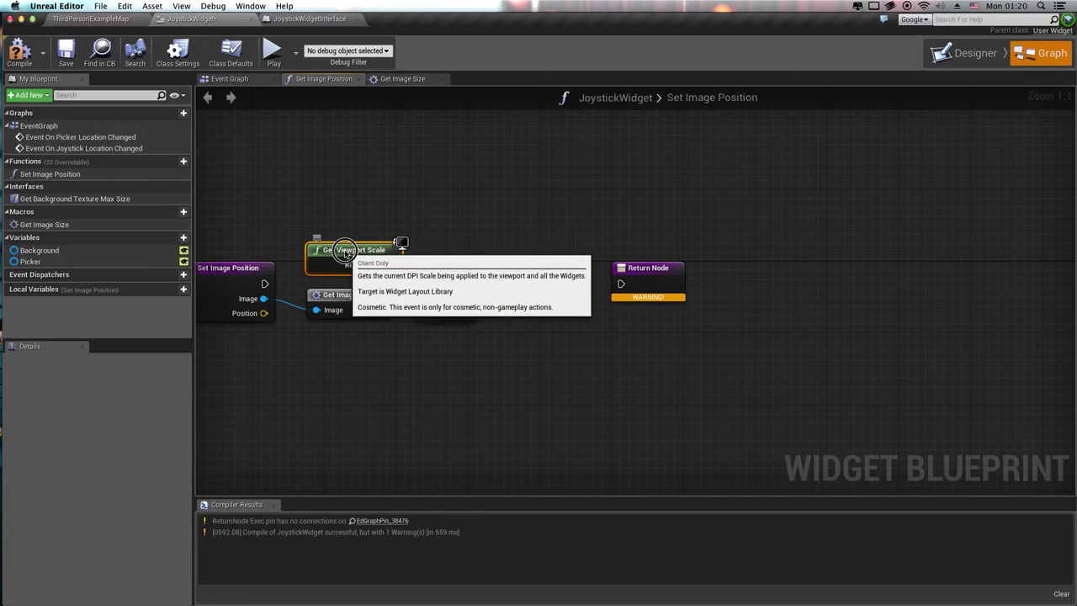
pyautogui.click(234, 318)
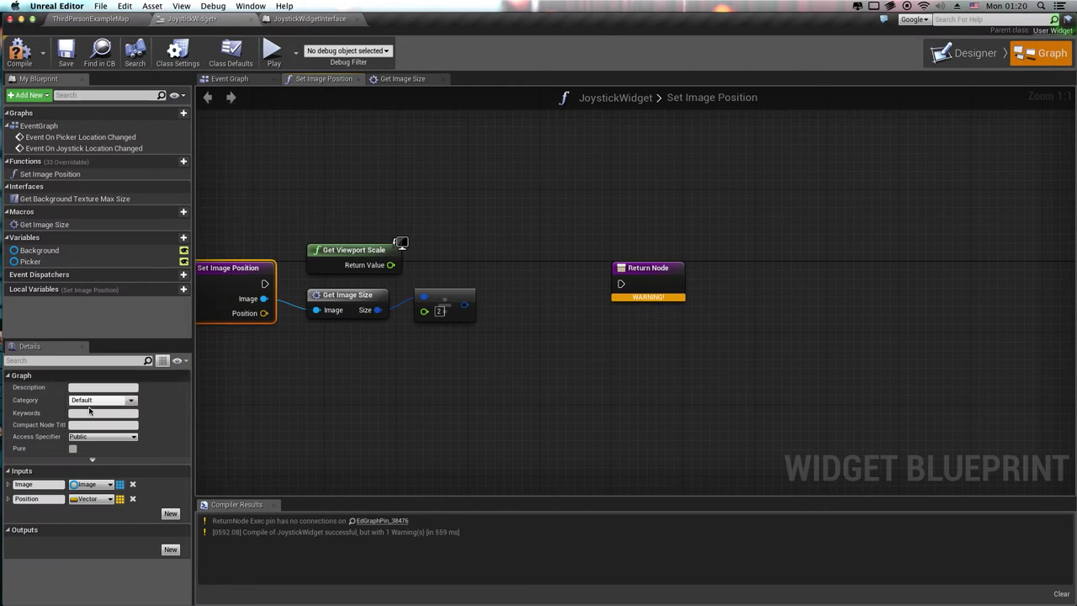
# Change the Position input's type to Vector 2D.
pyautogui.click(84, 498)
pyautogui.write('c')
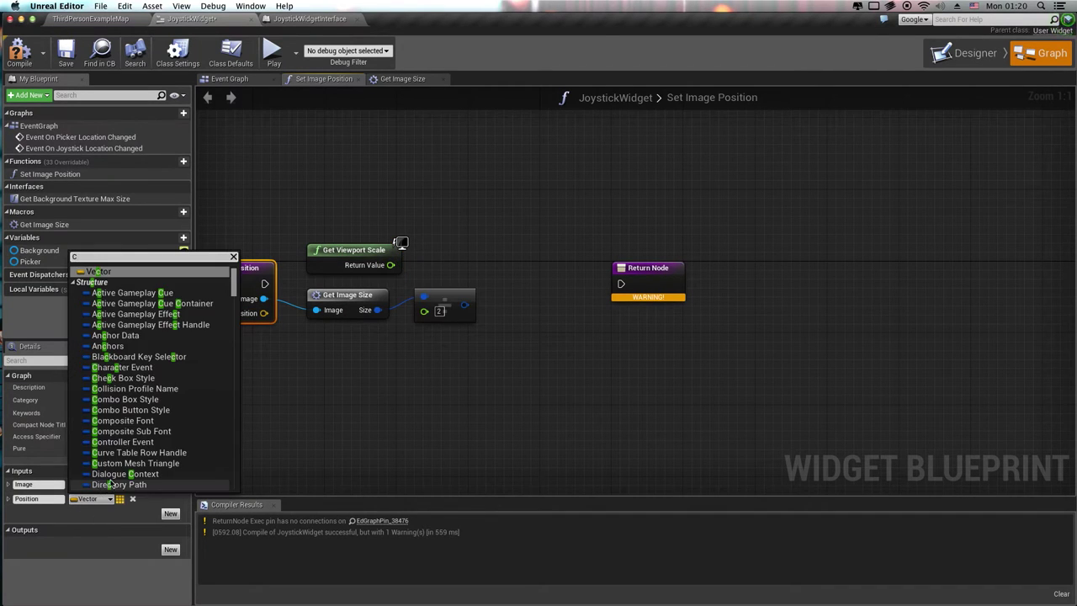
pyautogui.press('BackSpace')
pyautogui.write('Vect')
pyautogui.press('Down')
pyautogui.press('Down')
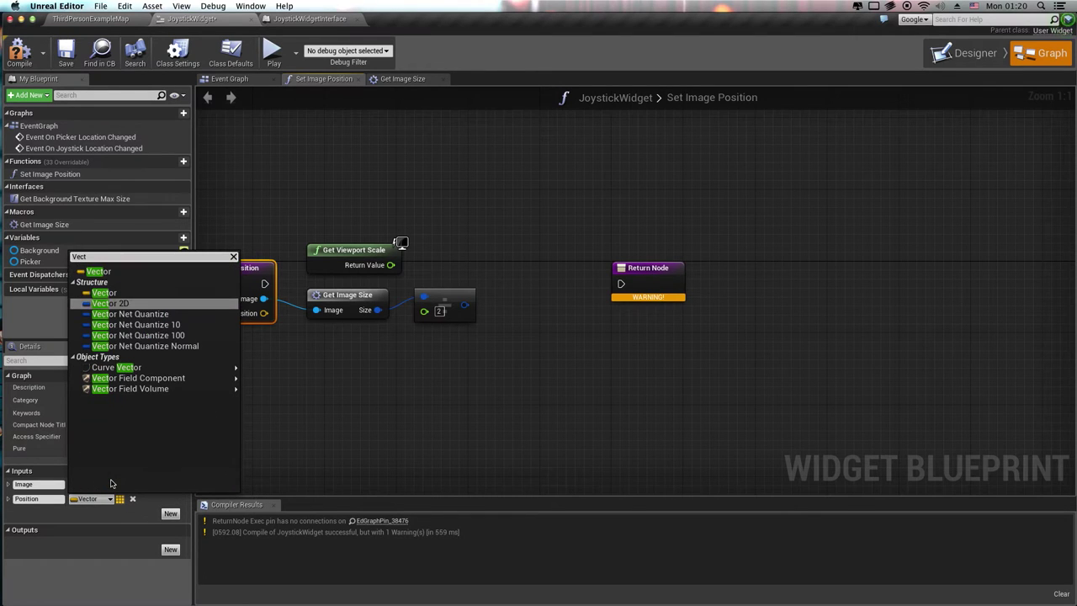
pyautogui.press('Return')
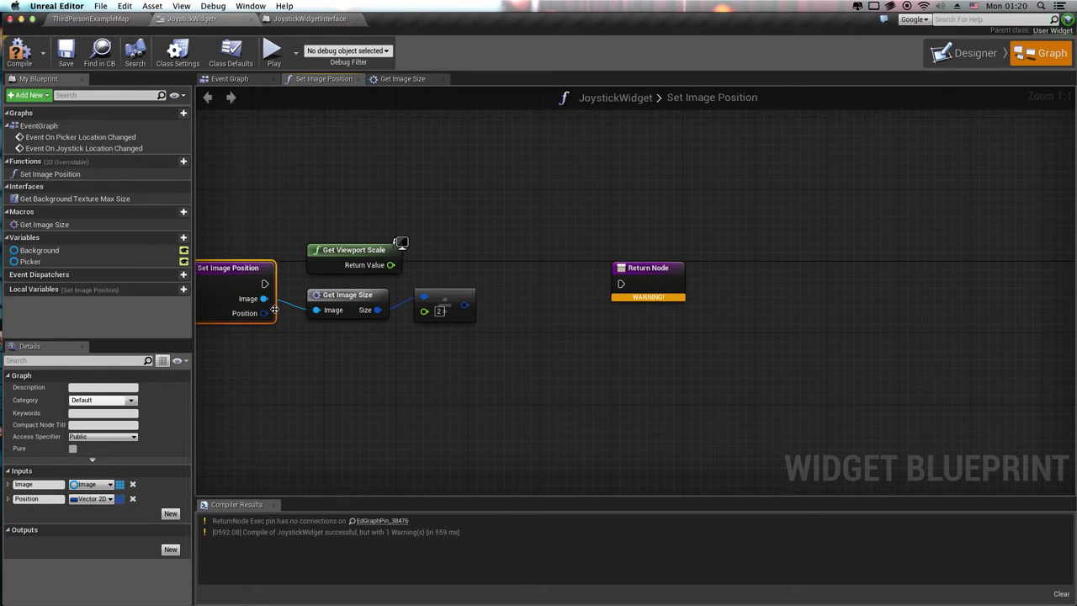
# Divide Position by Get Viewport Scale using a vector2d / float node.
pyautogui.moveTo(261, 313); pyautogui.dragTo(340, 223)
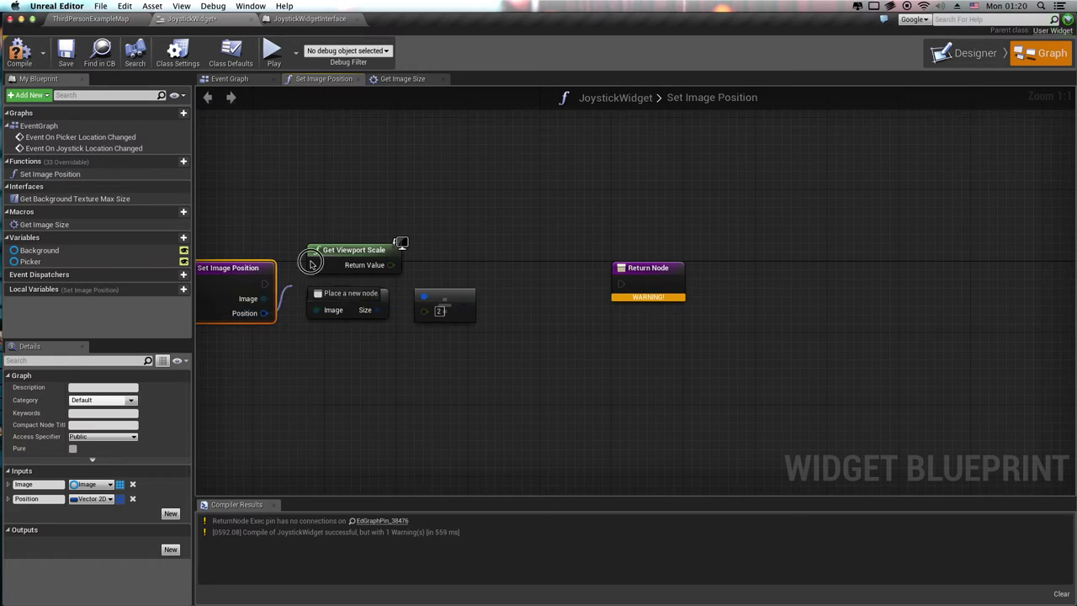
pyautogui.write('/')
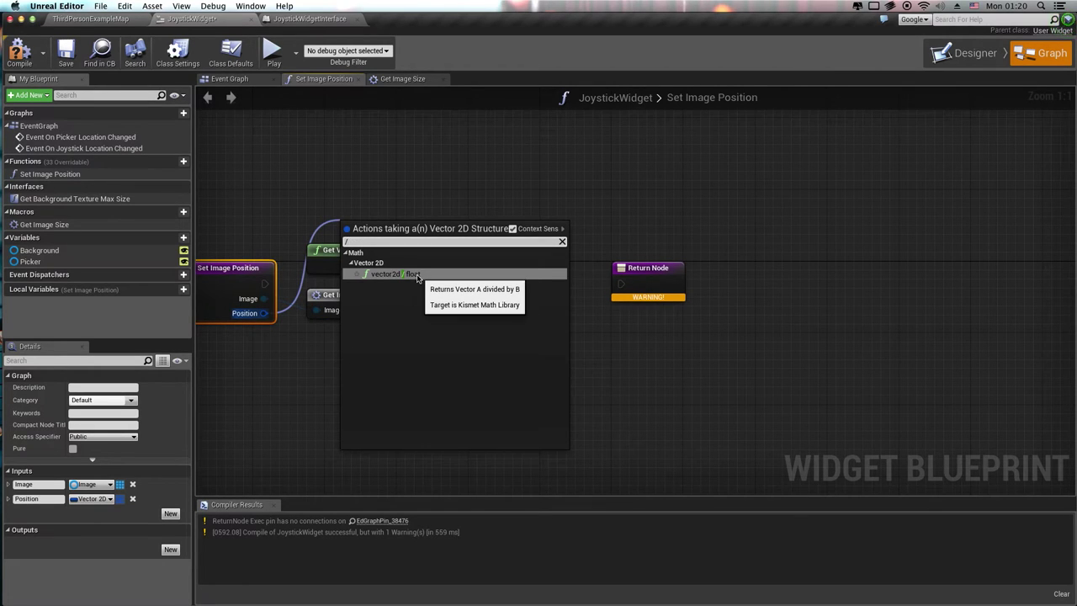
pyautogui.click(416, 278)
pyautogui.moveTo(404, 229)
pyautogui.mouseDown()
pyautogui.moveTo(369, 200)
pyautogui.moveTo(487, 218)
pyautogui.mouseUp()
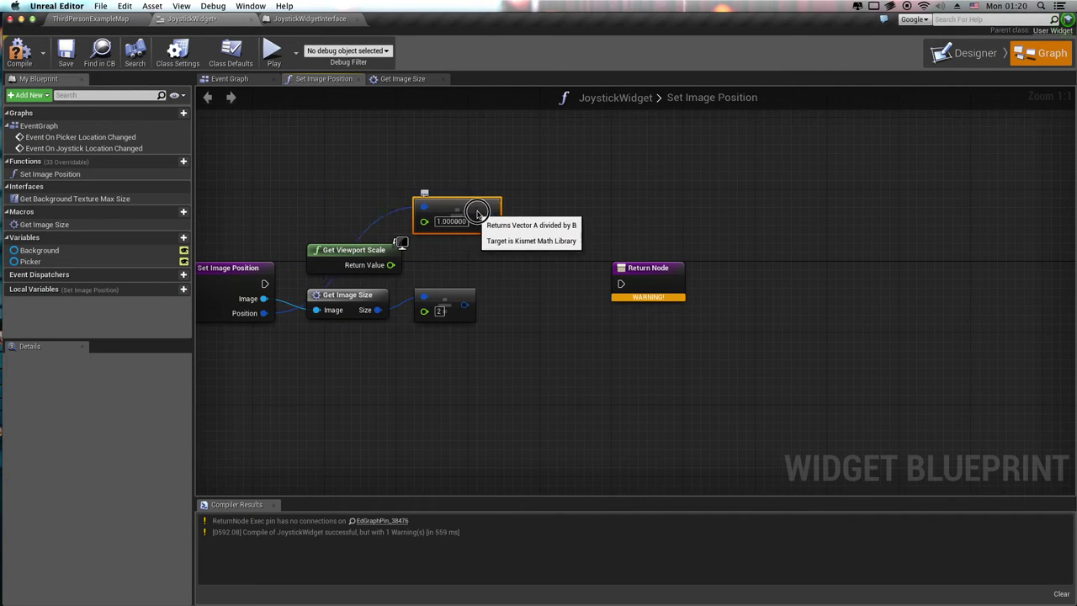
pyautogui.moveTo(390, 265)
pyautogui.mouseDown()
pyautogui.moveTo(433, 229)
pyautogui.moveTo(468, 248)
pyautogui.mouseUp()
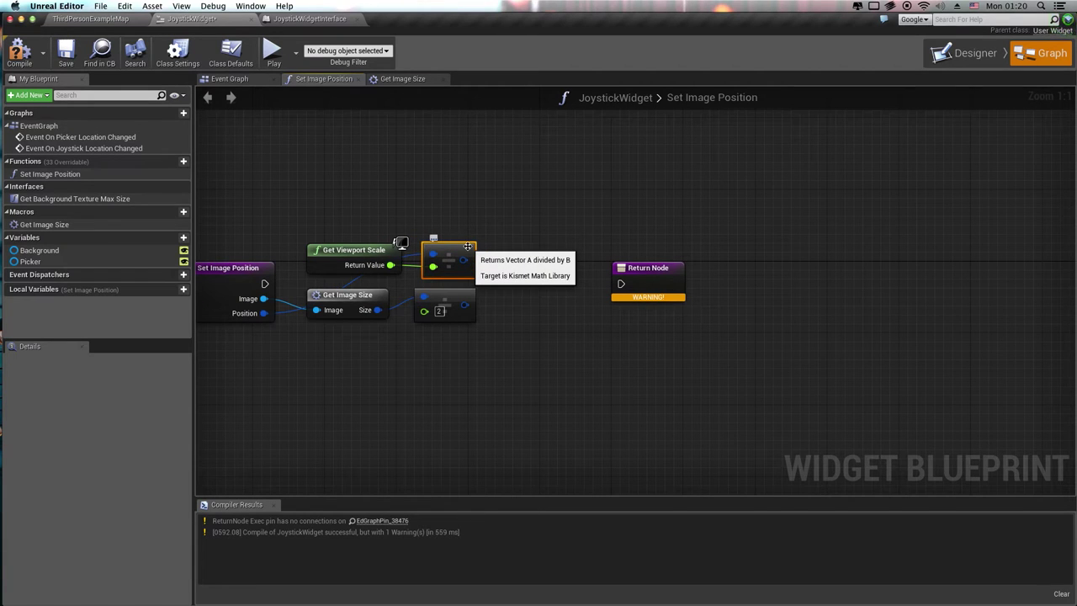
# Subtract the halved image size from the scaled position with a subtract node.
pyautogui.moveTo(506, 319); pyautogui.dragTo(511, 336, button='right')
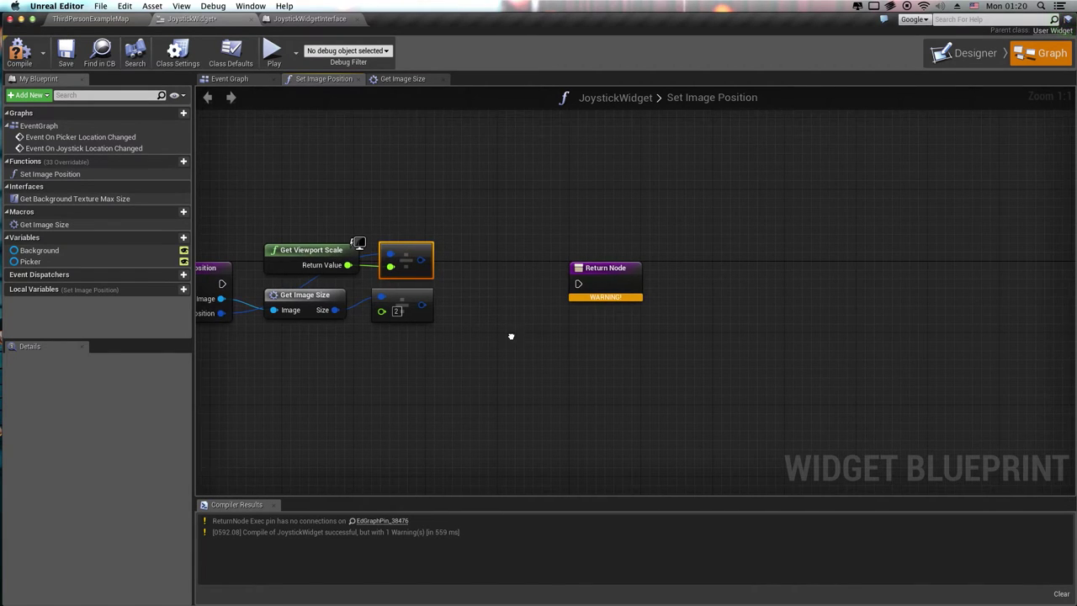
pyautogui.moveTo(420, 260); pyautogui.dragTo(476, 270)
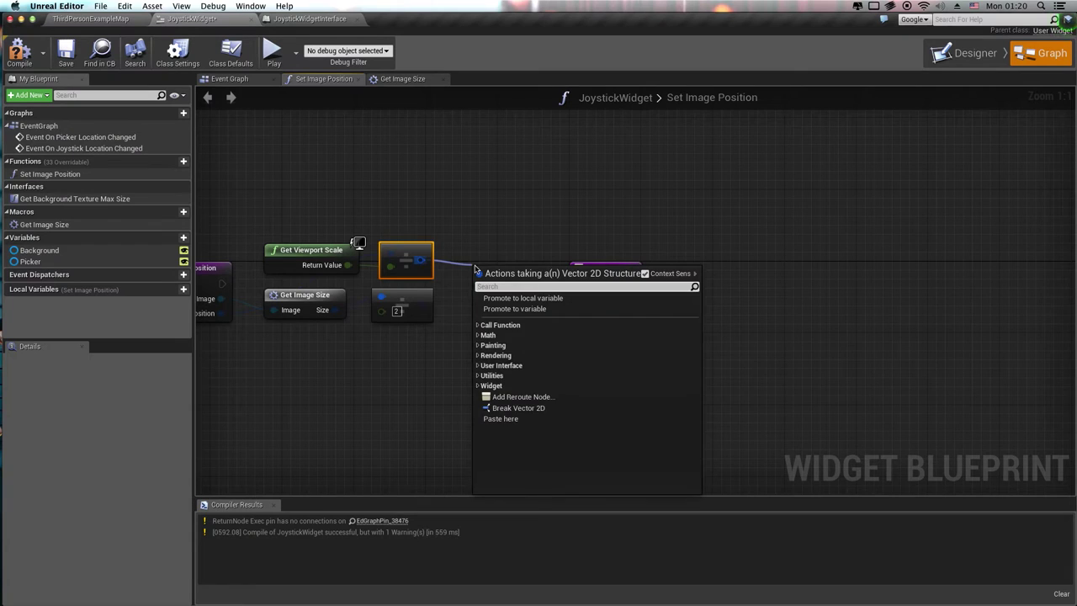
pyautogui.write('-')
pyautogui.press('Return')
pyautogui.moveTo(429, 303); pyautogui.dragTo(492, 273)
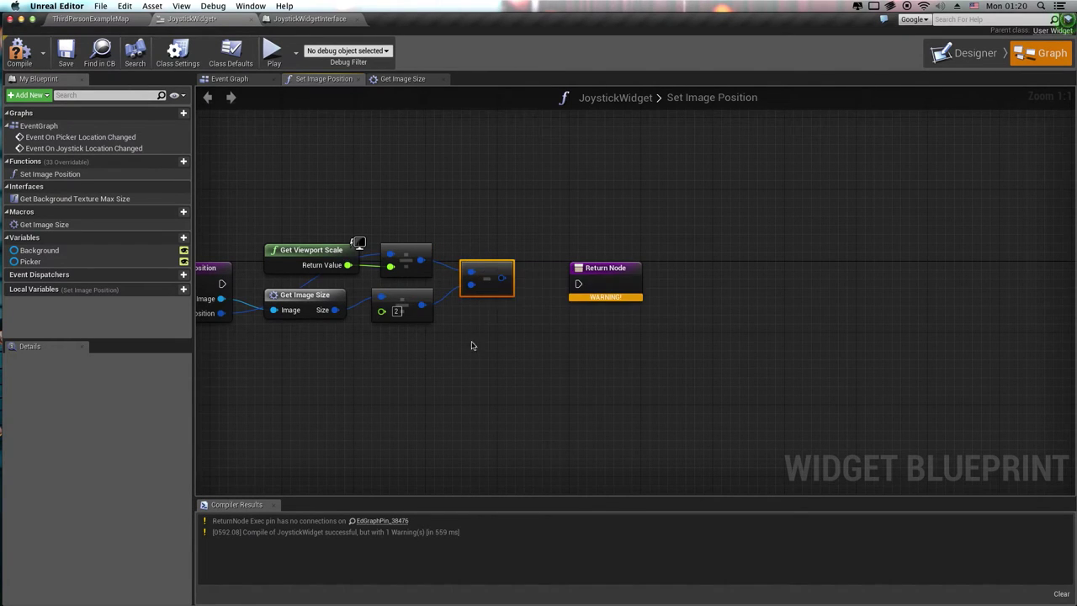
pyautogui.moveTo(419, 346); pyautogui.dragTo(454, 338, button='right')
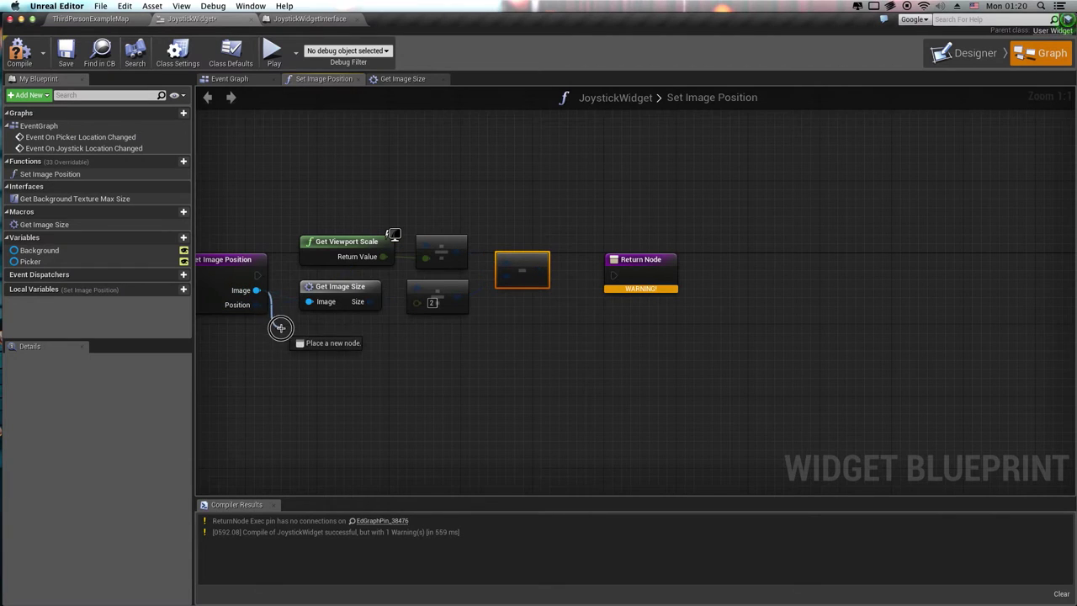
# Add Slot as Canvas Slot on the Image and a Set Position node for that slot.
pyautogui.moveTo(255, 290); pyautogui.dragTo(298, 347)
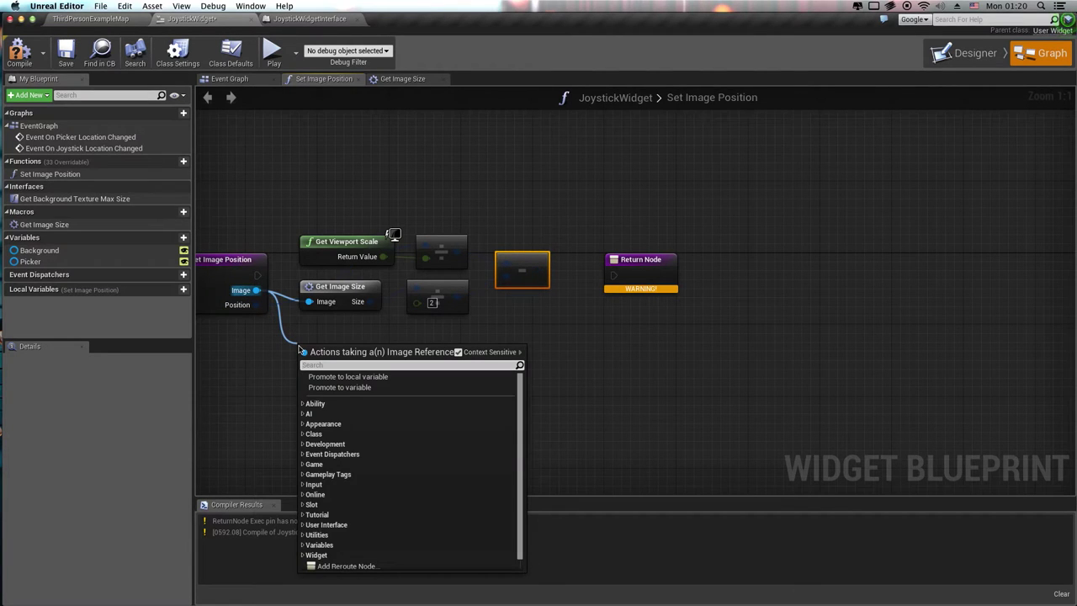
pyautogui.write('As Ca')
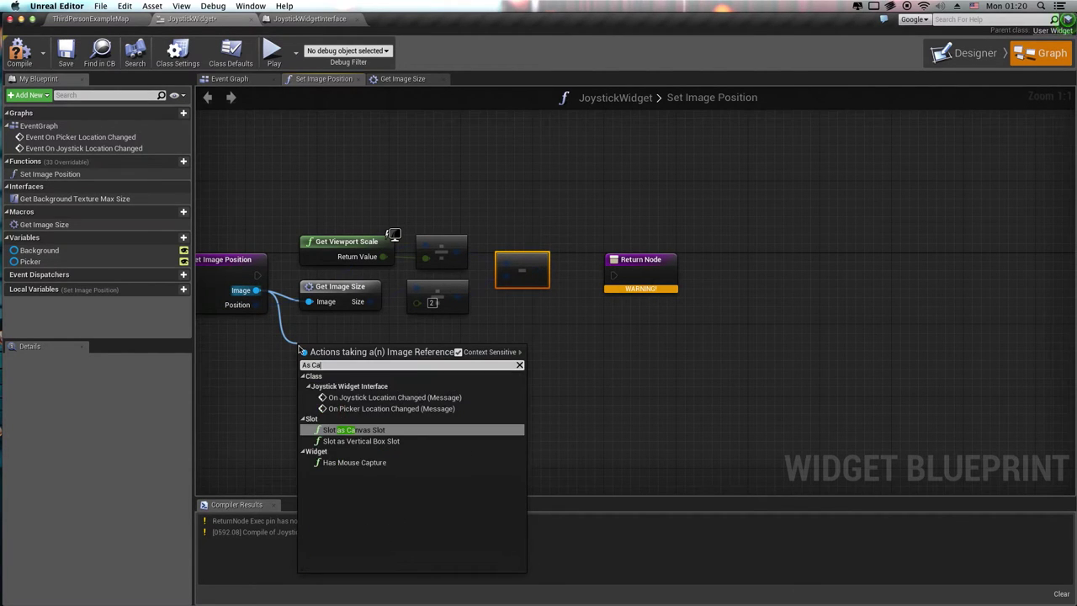
pyautogui.click(362, 431)
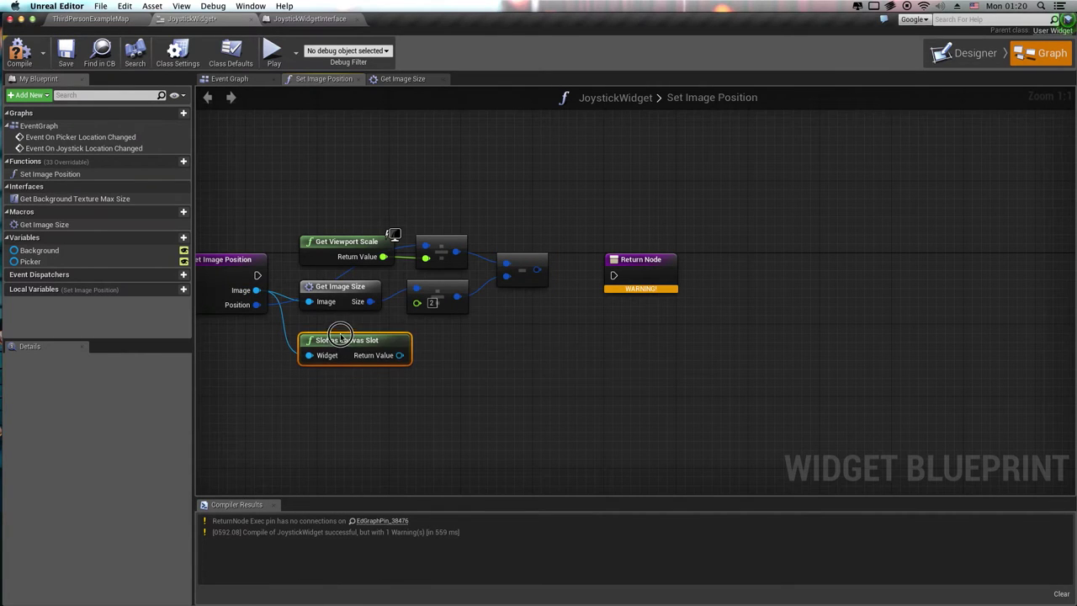
pyautogui.moveTo(401, 343); pyautogui.dragTo(491, 370)
pyautogui.write('Se')
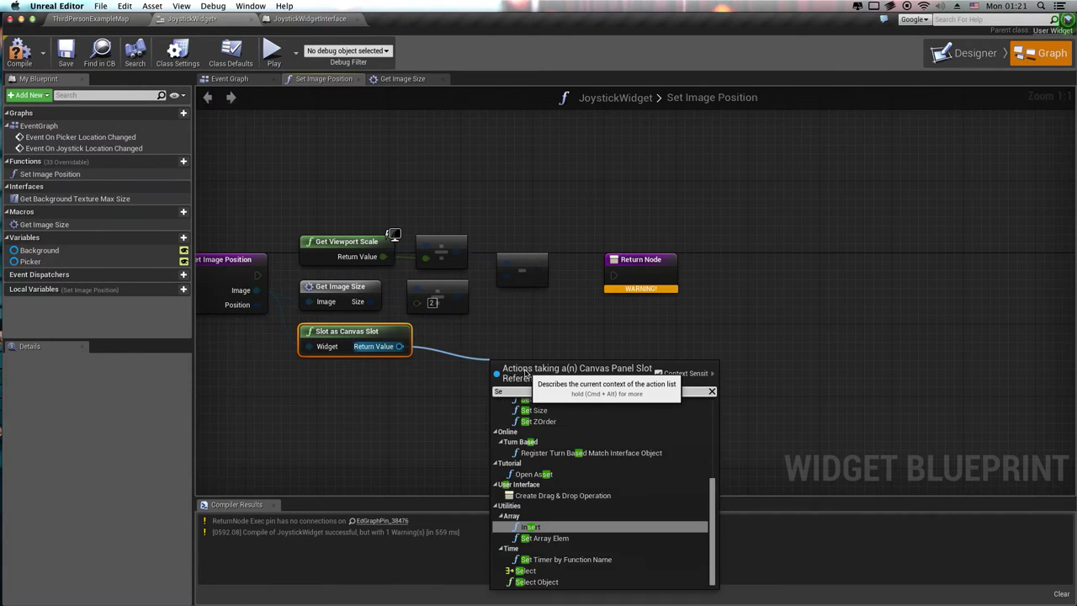
pyautogui.write('tPos')
pyautogui.press('Return')
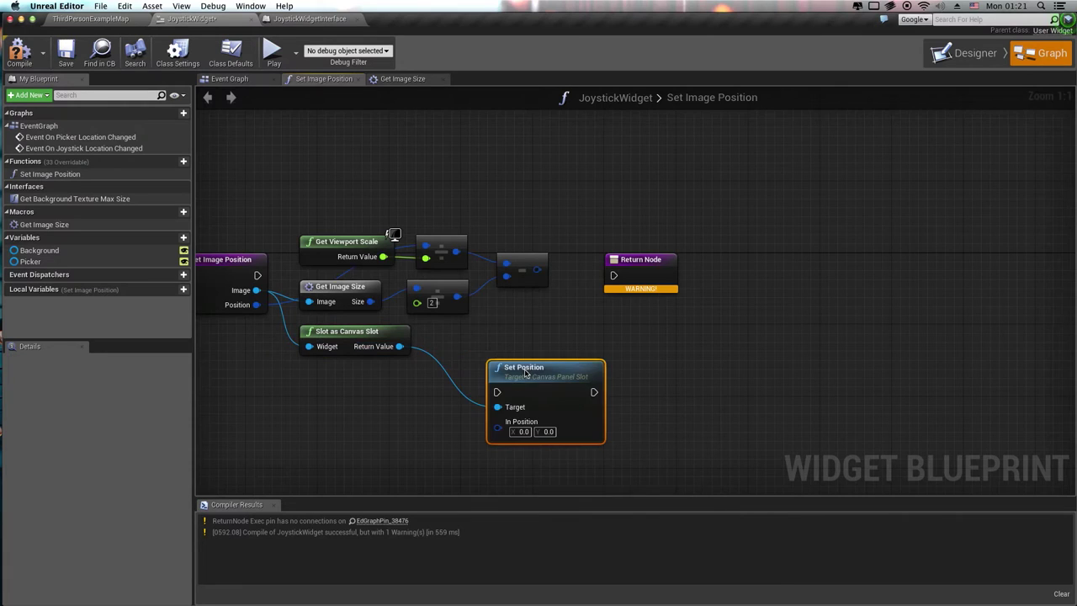
# Feed the subtract result into Set Position, run it between entry and Return Node, and save.
pyautogui.moveTo(636, 368); pyautogui.dragTo(644, 359)
pyautogui.moveTo(655, 264); pyautogui.dragTo(806, 264)
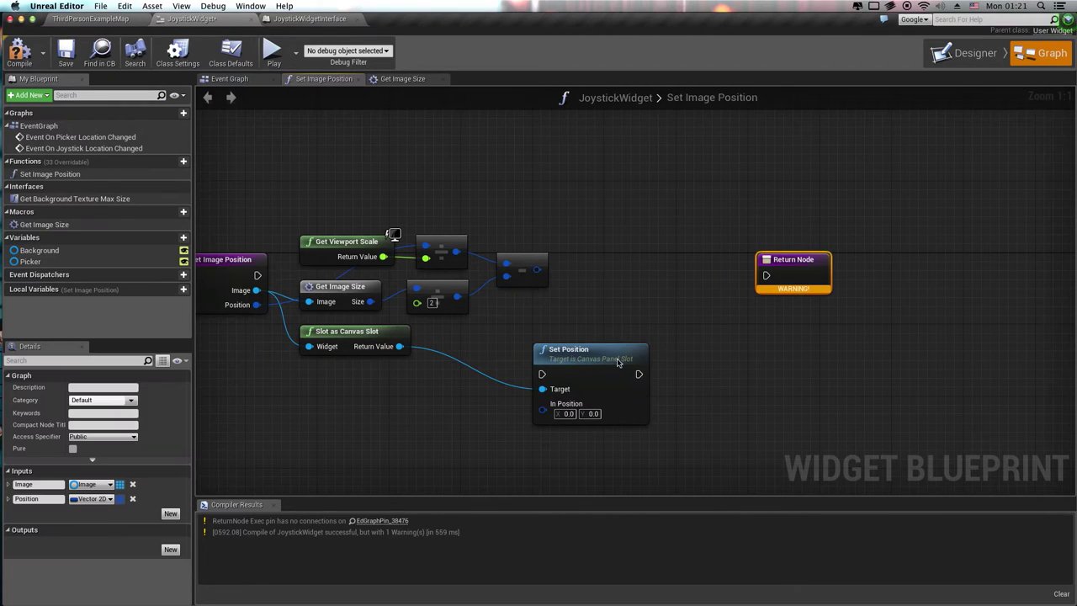
pyautogui.moveTo(620, 363)
pyautogui.mouseDown()
pyautogui.moveTo(695, 301)
pyautogui.moveTo(677, 239)
pyautogui.mouseUp()
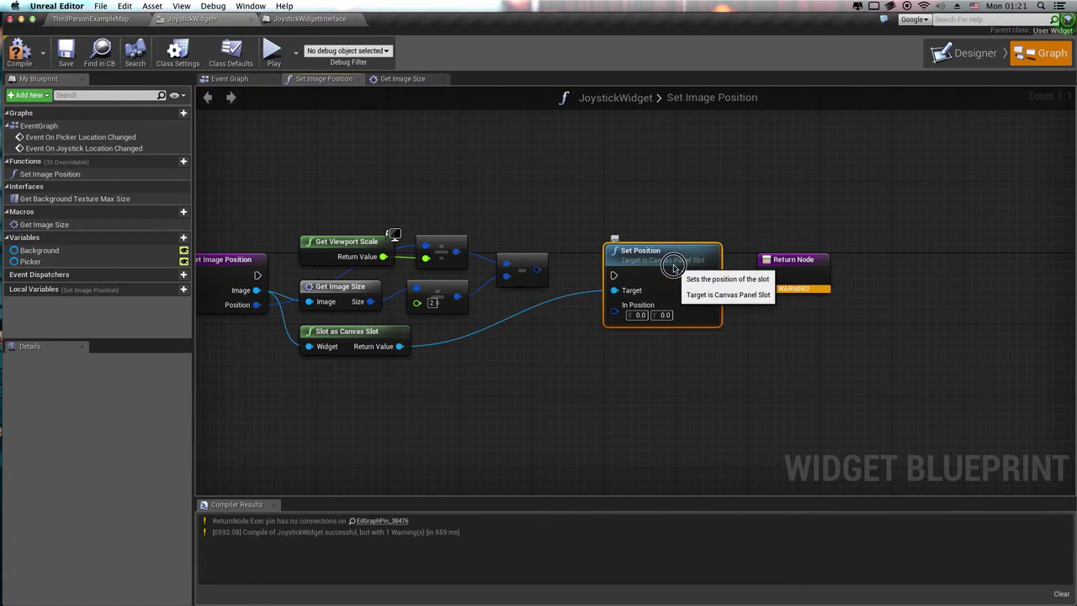
pyautogui.moveTo(538, 270); pyautogui.dragTo(625, 306)
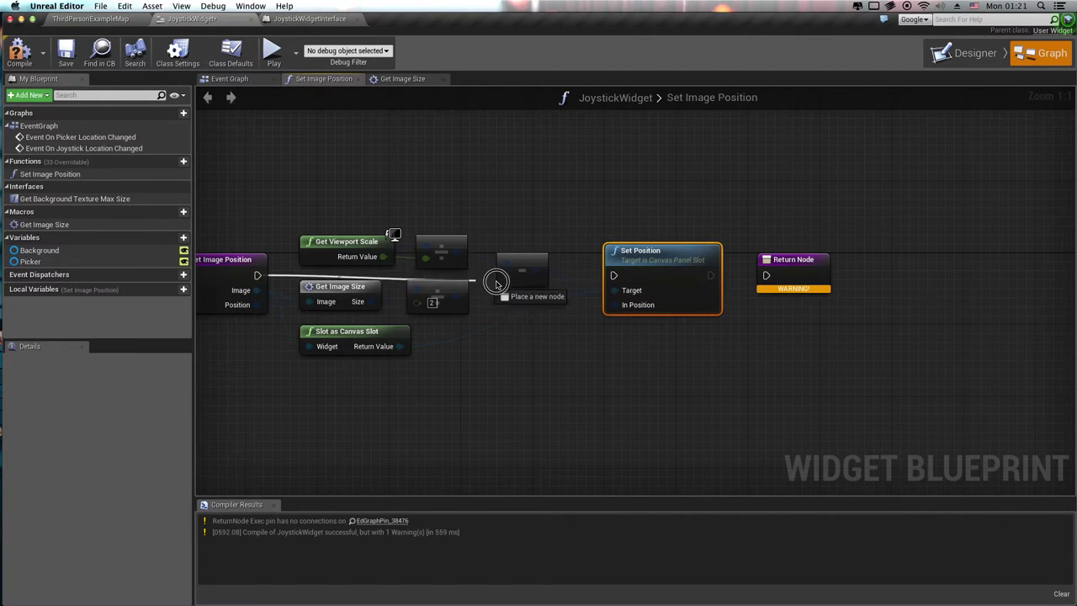
pyautogui.moveTo(256, 275); pyautogui.dragTo(614, 276)
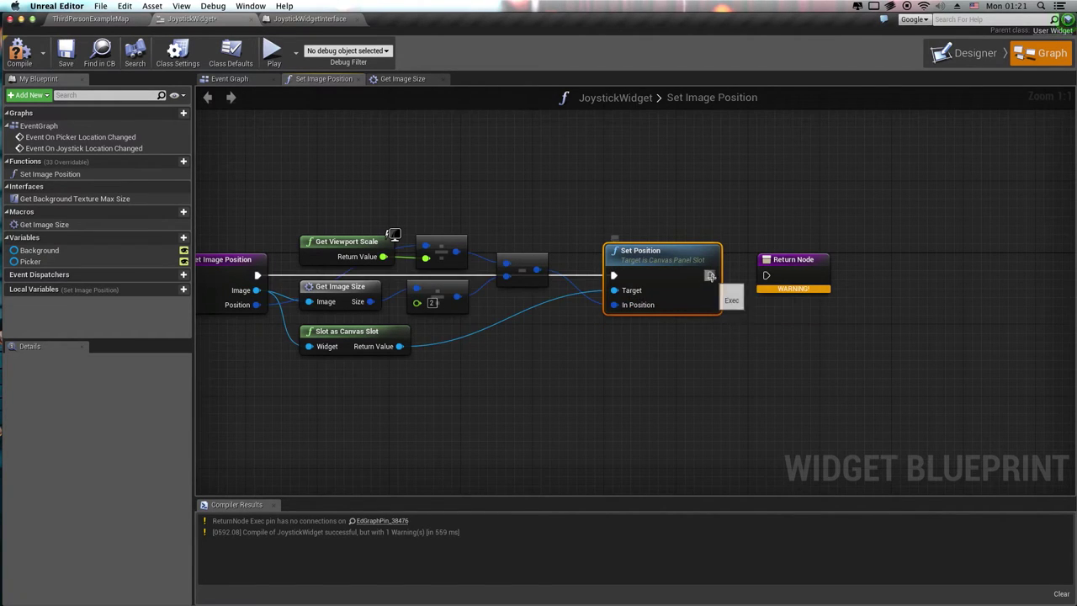
pyautogui.moveTo(711, 275); pyautogui.dragTo(779, 266)
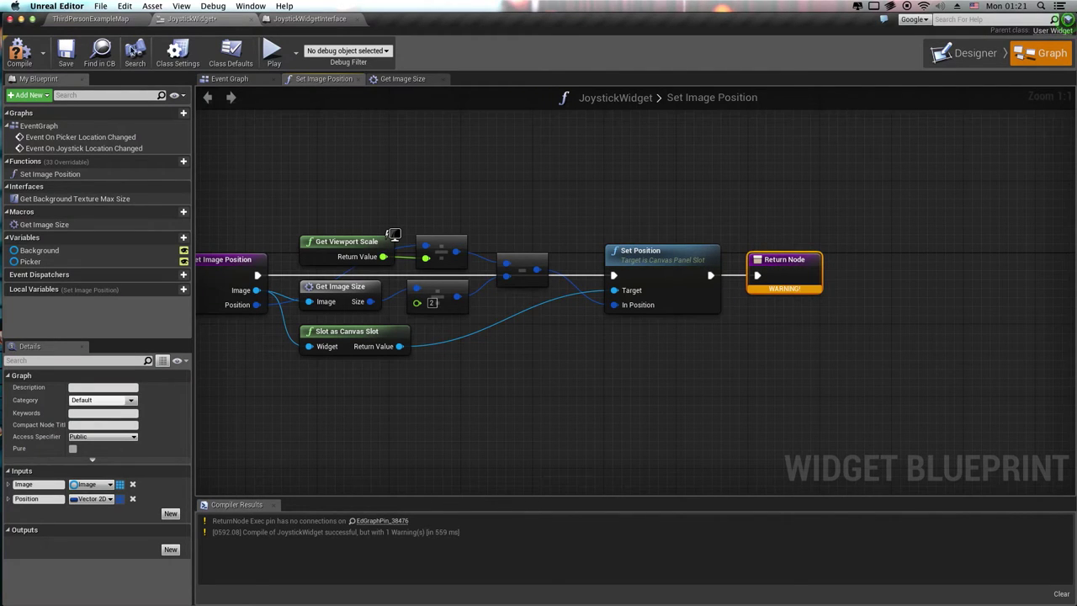
pyautogui.click(20, 52)
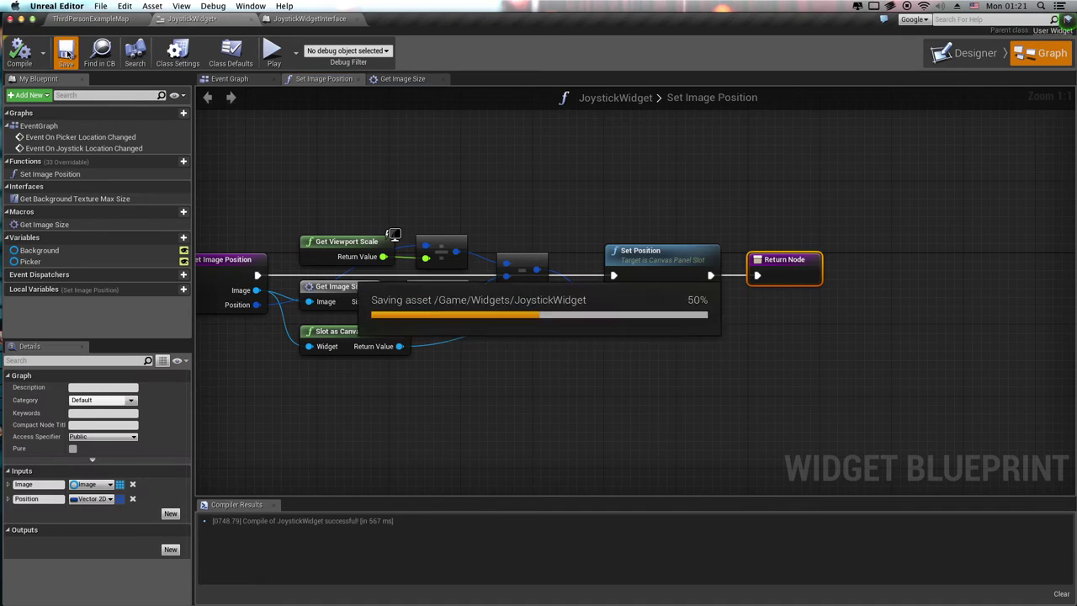
pyautogui.click(240, 80)
# Call Set Image Position from the joystick location event, passing Location and Background.
pyautogui.moveTo(411, 284); pyautogui.dragTo(374, 295, button='right')
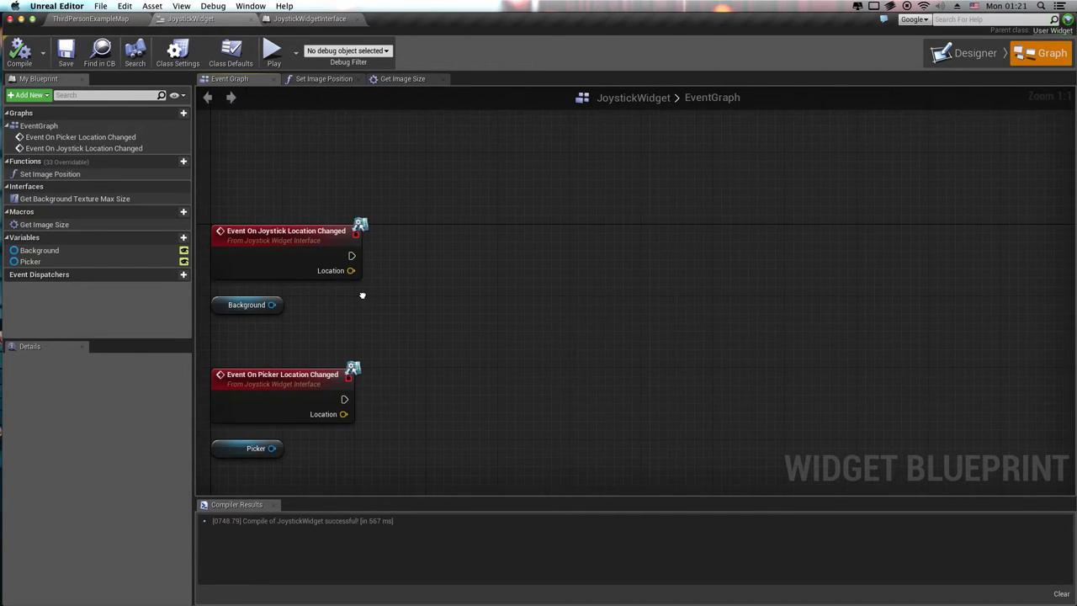
pyautogui.moveTo(50, 175)
pyautogui.mouseDown()
pyautogui.moveTo(319, 195)
pyautogui.moveTo(460, 245)
pyautogui.mouseUp()
pyautogui.click(499, 243)
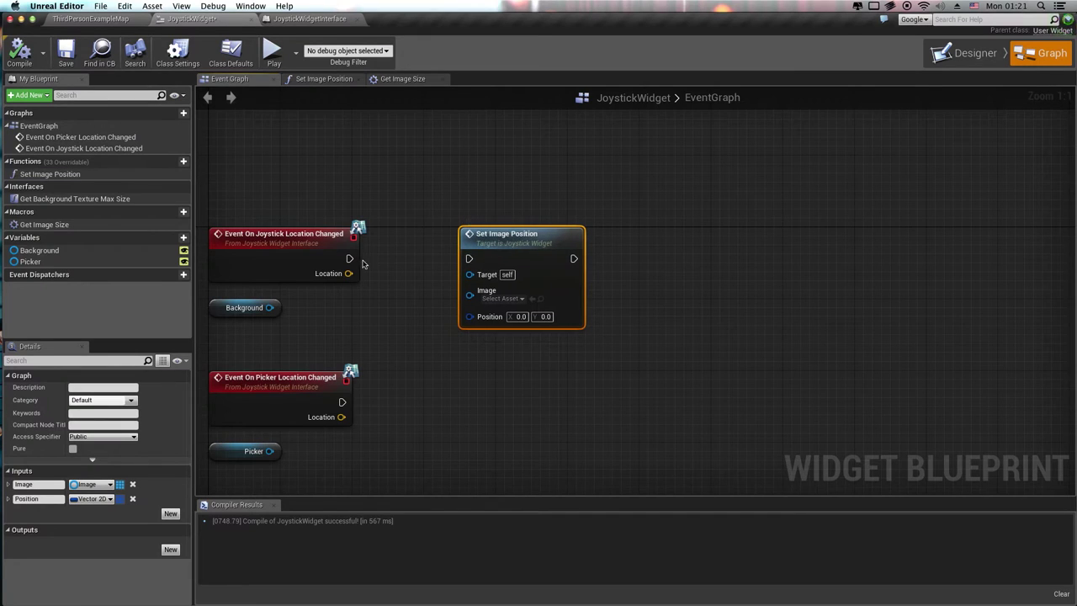
pyautogui.moveTo(348, 258); pyautogui.dragTo(462, 275)
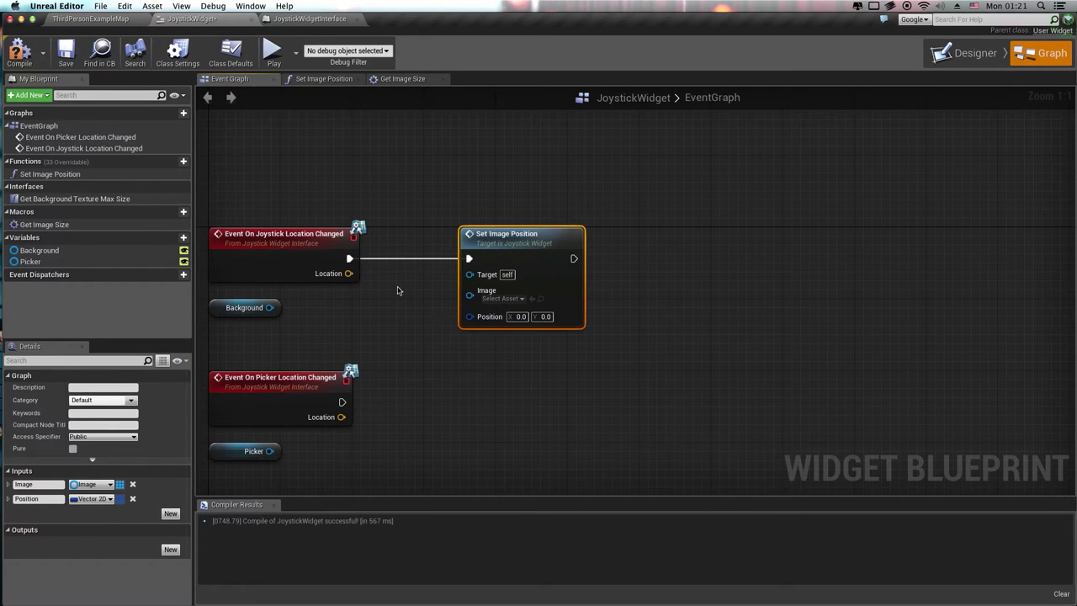
pyautogui.moveTo(354, 276); pyautogui.dragTo(470, 314)
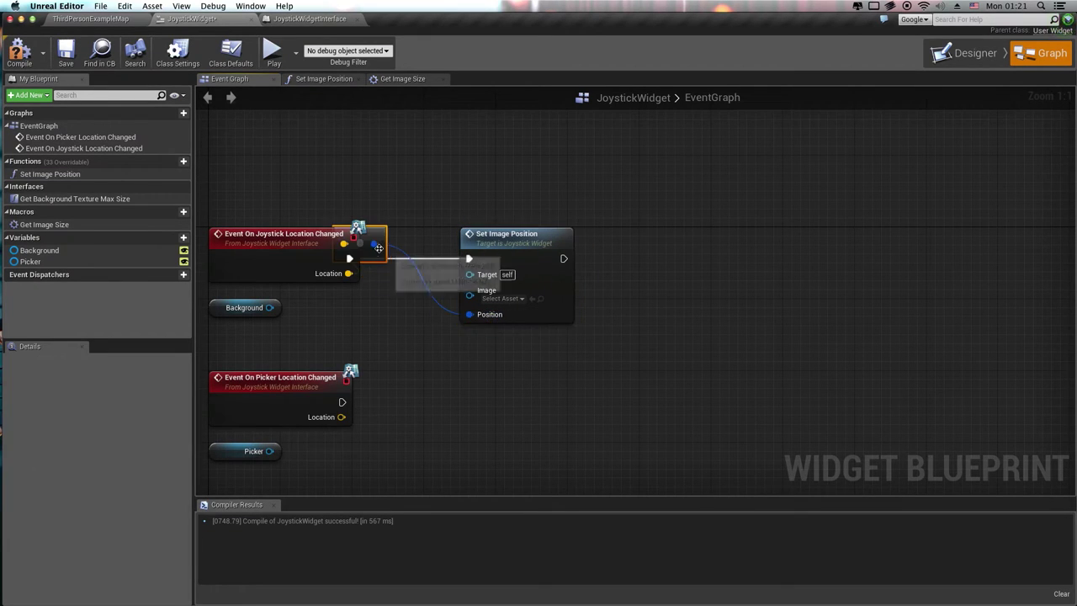
pyautogui.moveTo(418, 253)
pyautogui.mouseDown()
pyautogui.moveTo(418, 301)
pyautogui.moveTo(436, 327)
pyautogui.mouseUp()
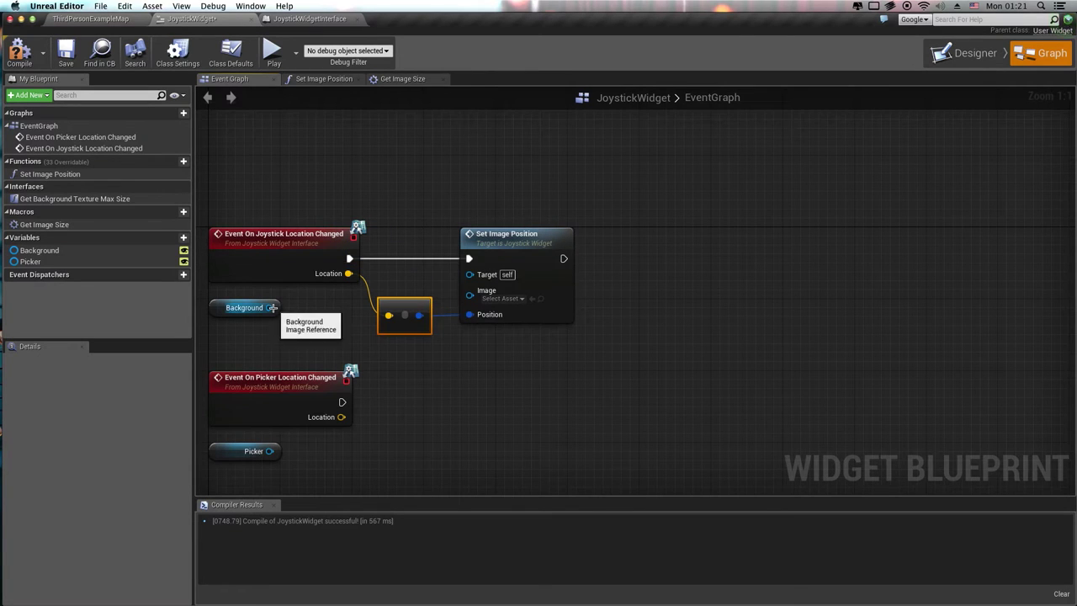
pyautogui.moveTo(270, 307); pyautogui.dragTo(486, 291)
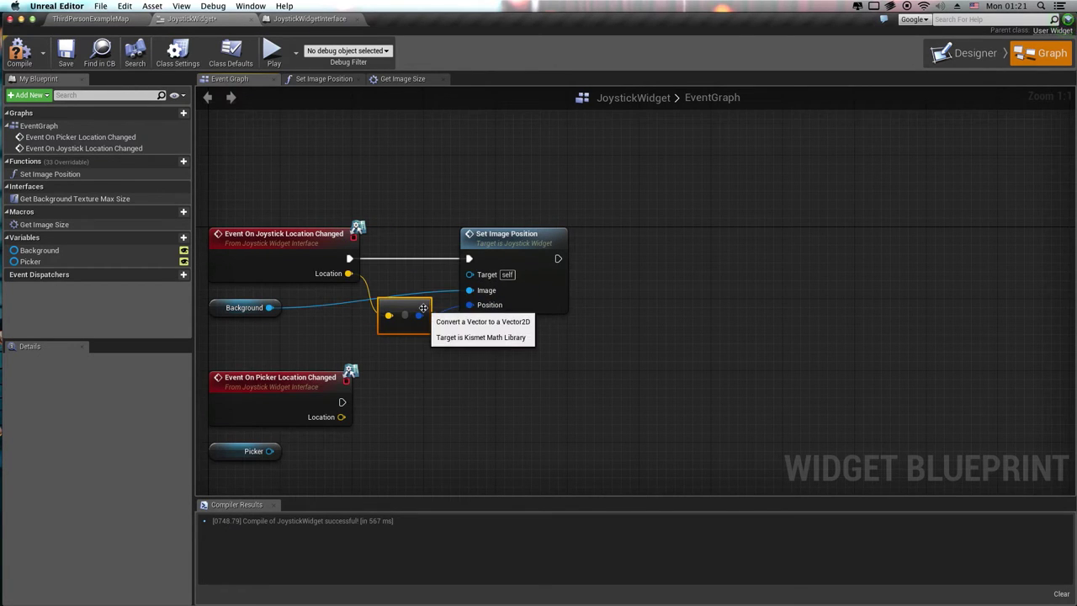
pyautogui.moveTo(425, 306); pyautogui.dragTo(425, 279)
pyautogui.click(637, 345)
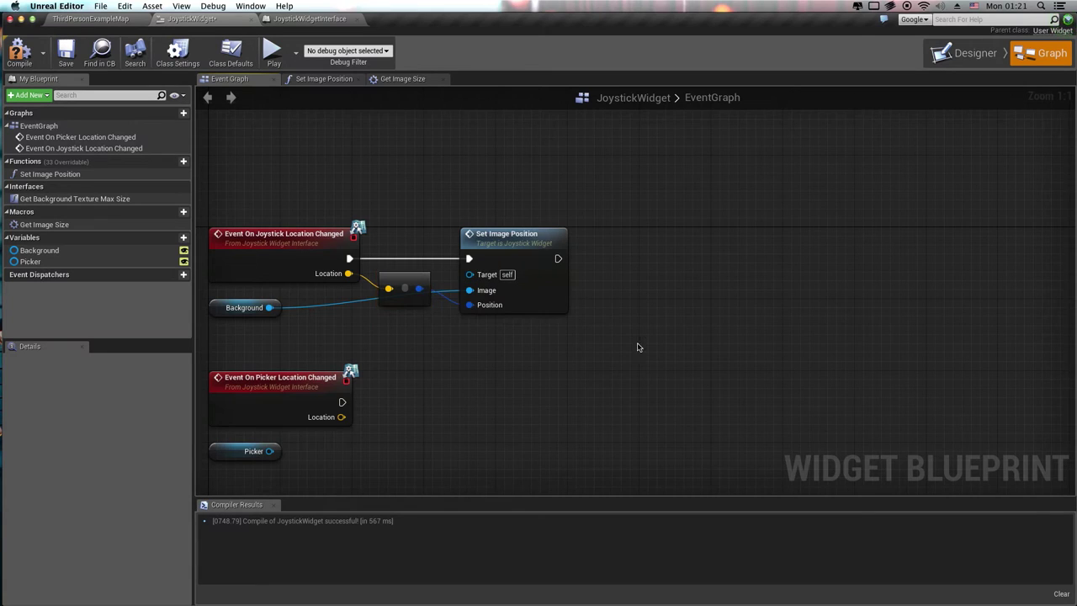
pyautogui.moveTo(518, 373); pyautogui.dragTo(547, 357, button='right')
# Duplicate the call for the picker location event, passing Picker as Image and its Location.
pyautogui.click(538, 285)
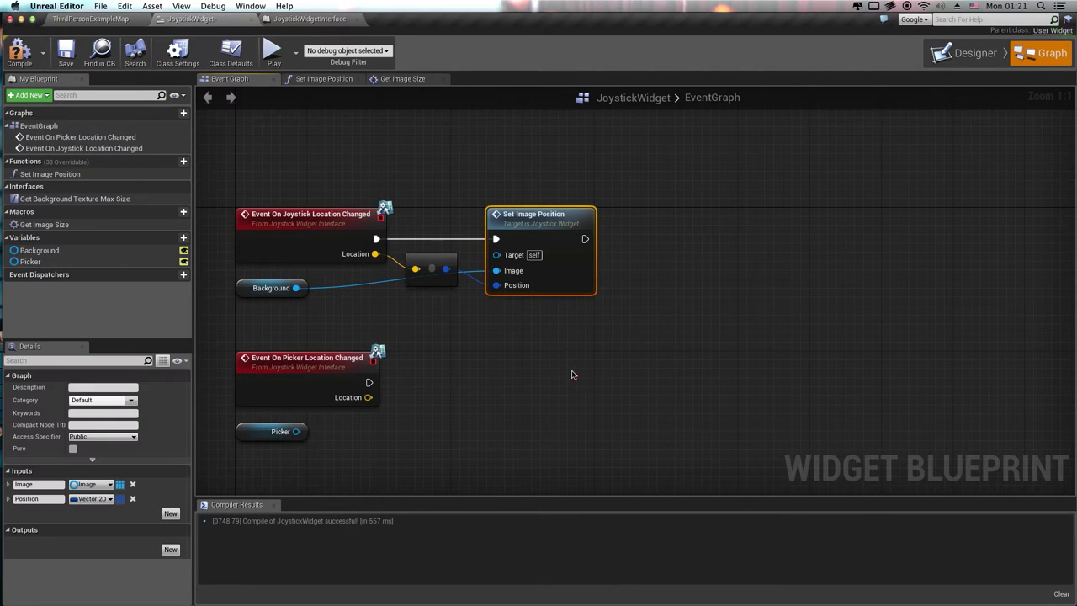
pyautogui.hotkey('ctrl', 'c')
pyautogui.hotkey('ctrl', 'v')
pyautogui.moveTo(615, 369); pyautogui.dragTo(529, 351)
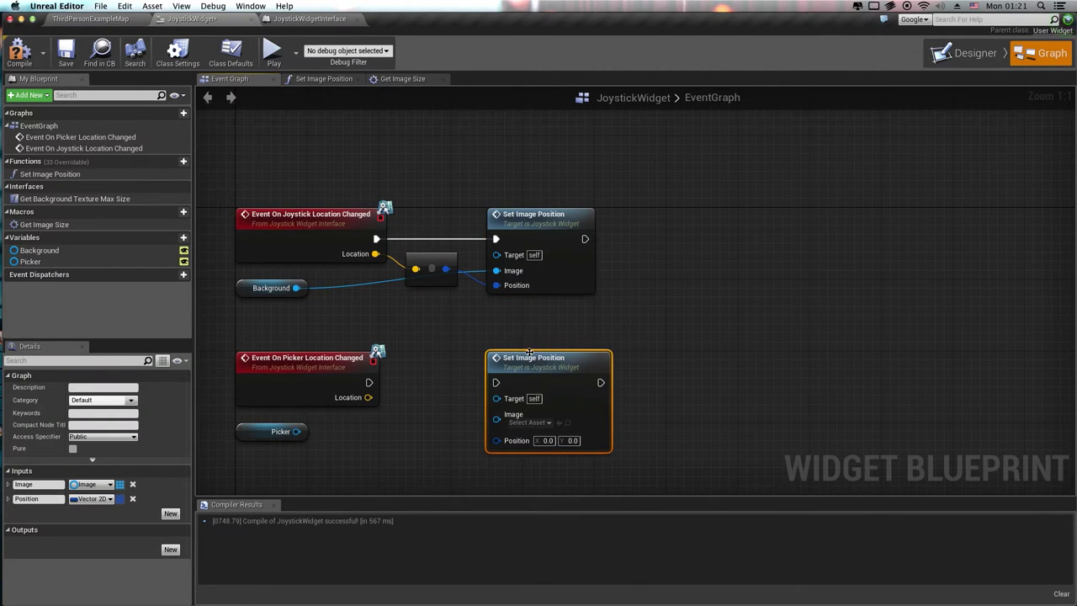
pyautogui.moveTo(529, 352); pyautogui.dragTo(506, 323, button='right')
pyautogui.moveTo(273, 403)
pyautogui.mouseDown()
pyautogui.moveTo(424, 408)
pyautogui.moveTo(472, 385)
pyautogui.mouseUp()
pyautogui.moveTo(345, 353)
pyautogui.mouseDown()
pyautogui.moveTo(491, 354)
pyautogui.moveTo(474, 355)
pyautogui.mouseUp()
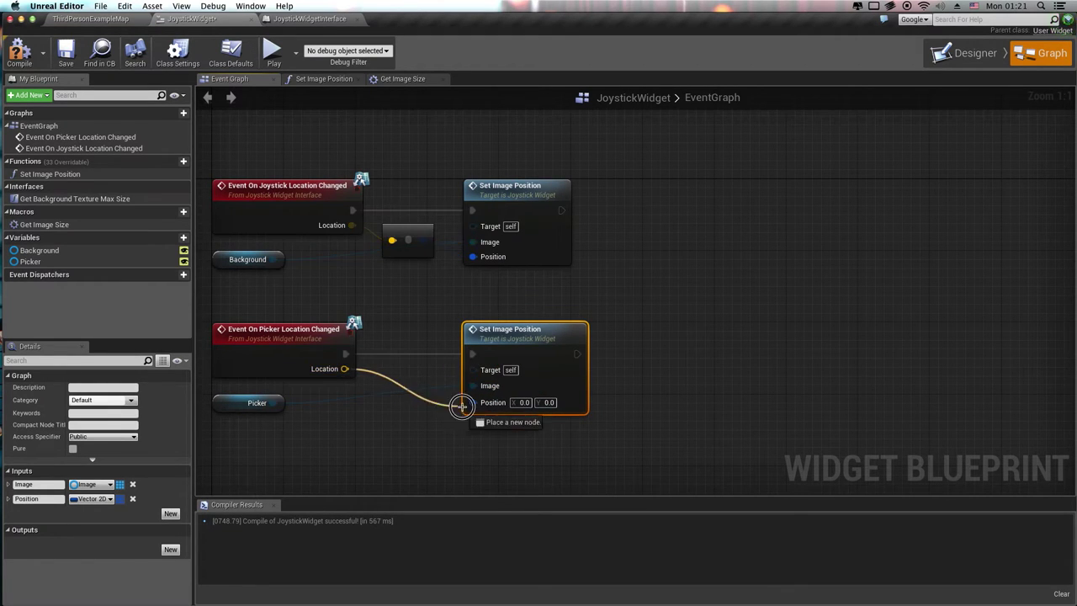
pyautogui.moveTo(343, 368); pyautogui.dragTo(484, 408)
pyautogui.moveTo(377, 329); pyautogui.dragTo(422, 391)
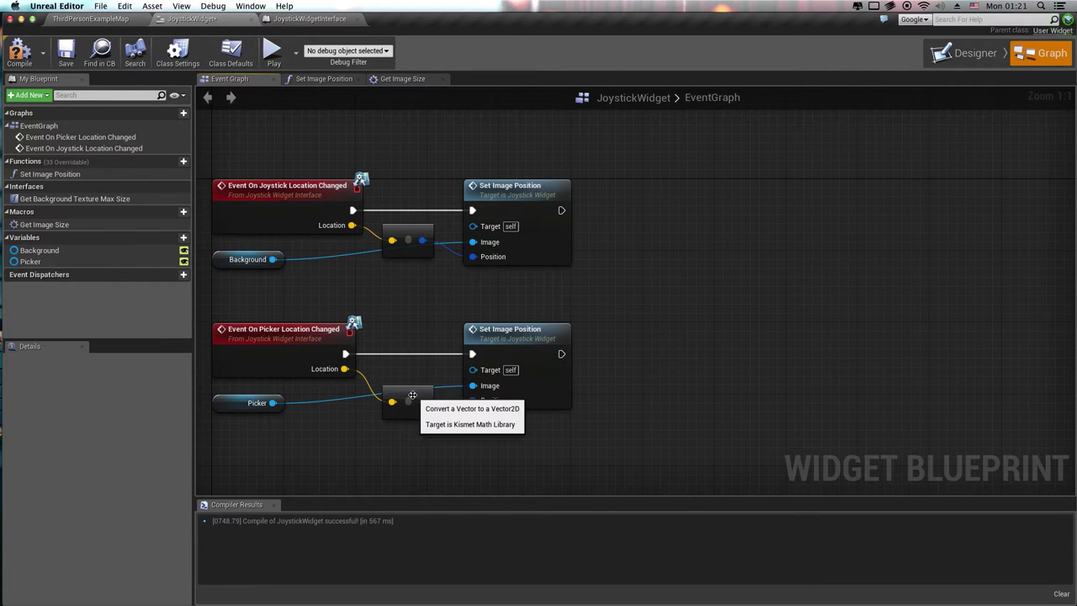
pyautogui.moveTo(418, 402); pyautogui.dragTo(418, 393)
# Compile and save JoystickWidget, then rearrange the view of both node groups.
pyautogui.scroll(-1, 596, 337)
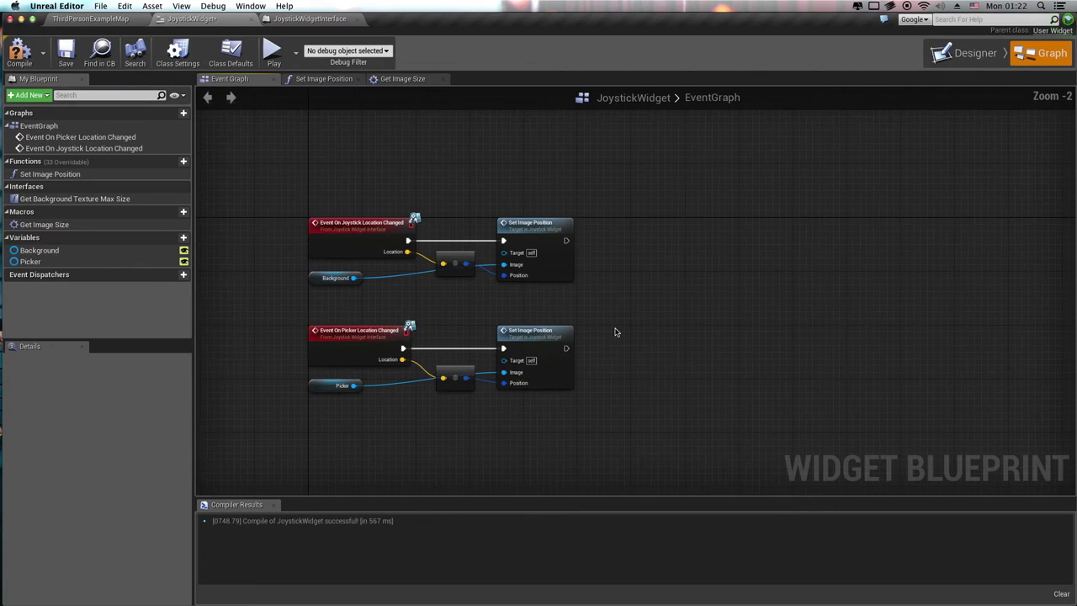
pyautogui.scroll(-1, 617, 331)
pyautogui.click(21, 52)
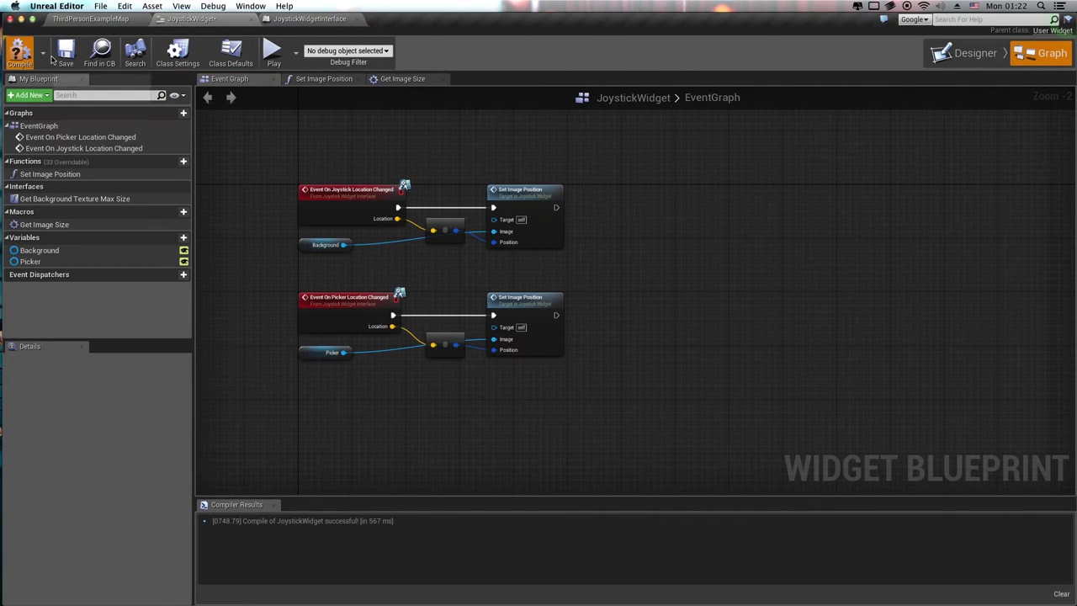
pyautogui.click(66, 52)
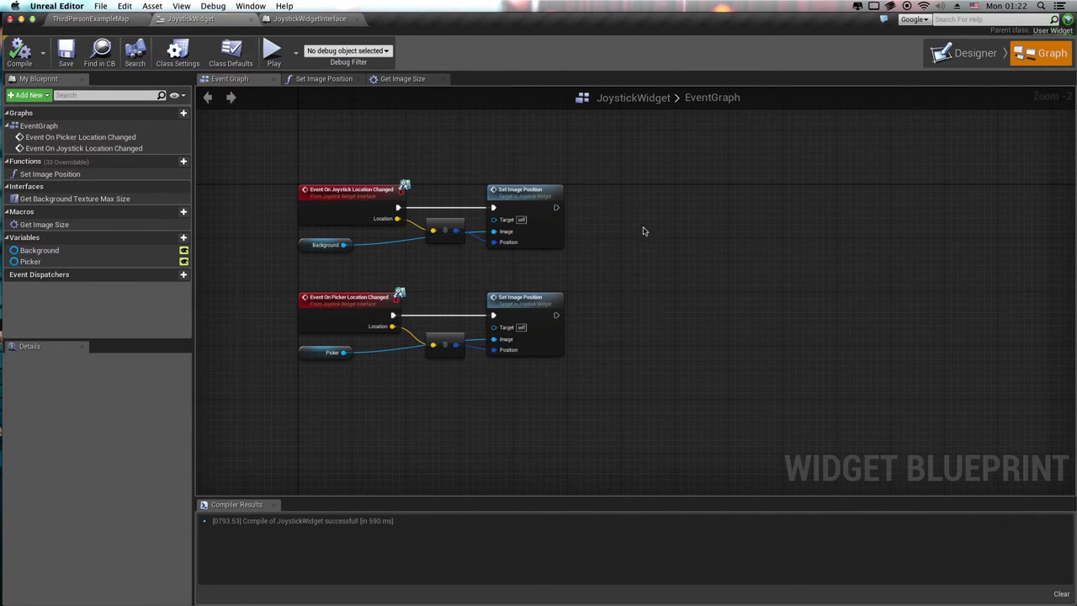
pyautogui.scroll(-2, 671, 267)
pyautogui.moveTo(664, 277); pyautogui.dragTo(625, 307, button='right')
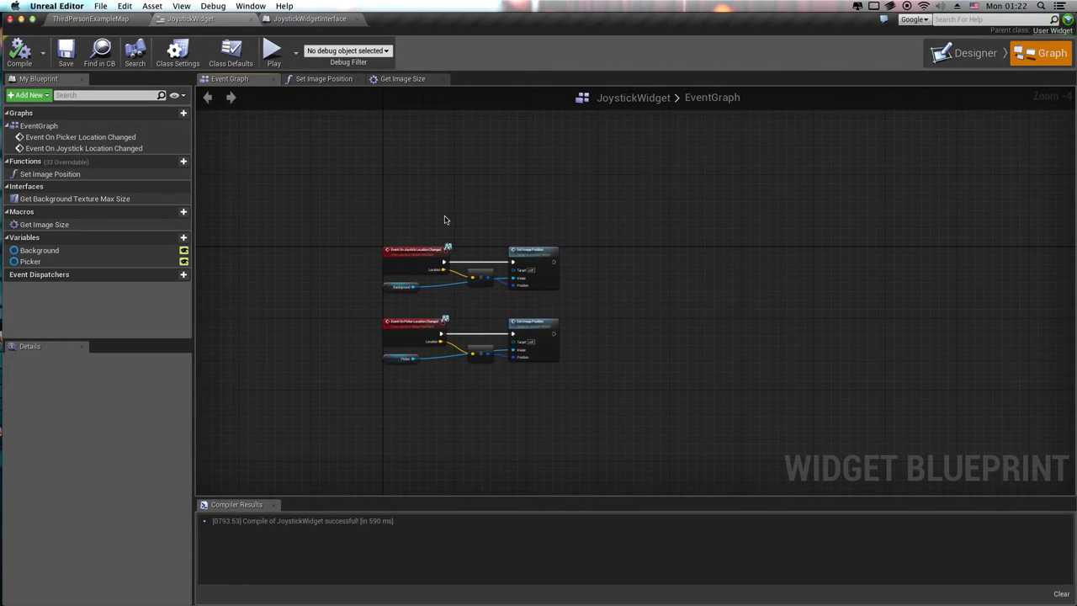
pyautogui.scroll(-6, 446, 220)
pyautogui.scroll(12, 460, 259)
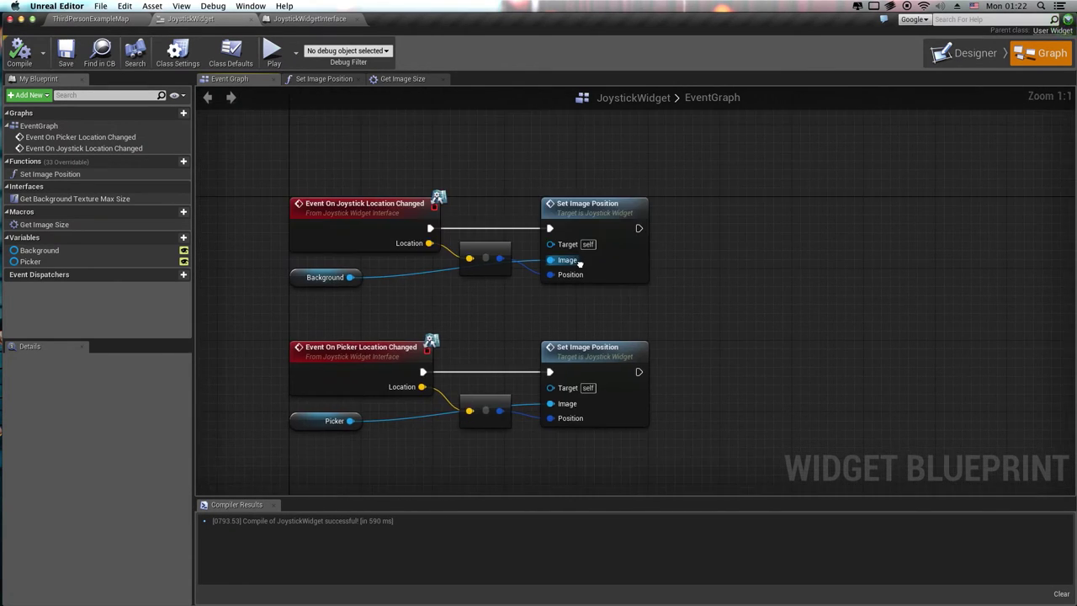
pyautogui.moveTo(716, 440)
pyautogui.mouseDown(button='right')
pyautogui.moveTo(718, 395)
pyautogui.moveTo(699, 332)
pyautogui.mouseUp(button='right')
pyautogui.scroll(-1, 719, 392)
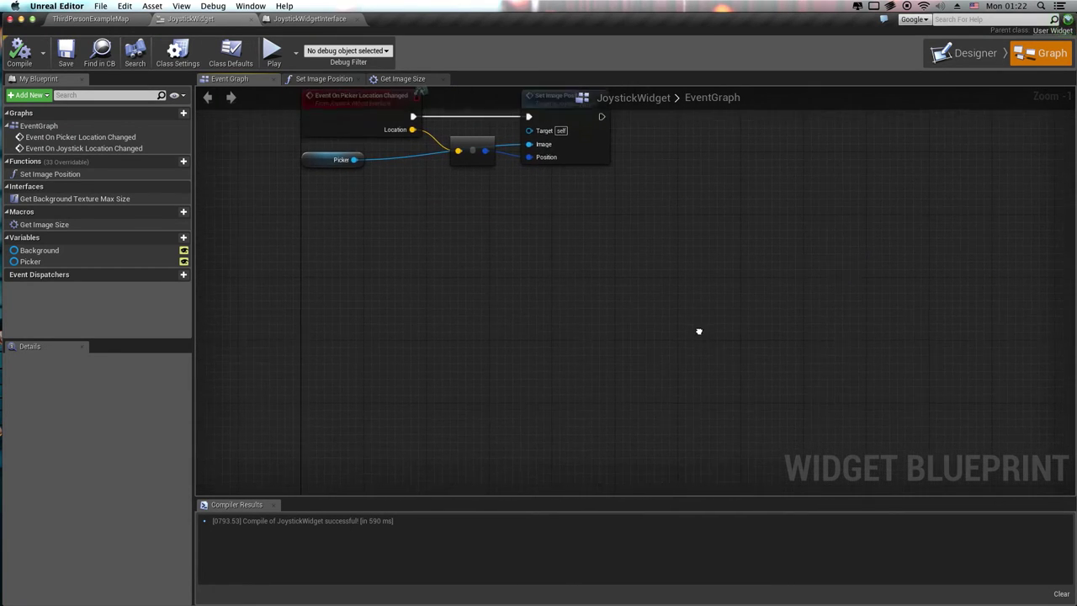
# Open Get Background Texture Max Size, move its Return Node far right, and check the interface's output.
pyautogui.doubleClick(118, 200)
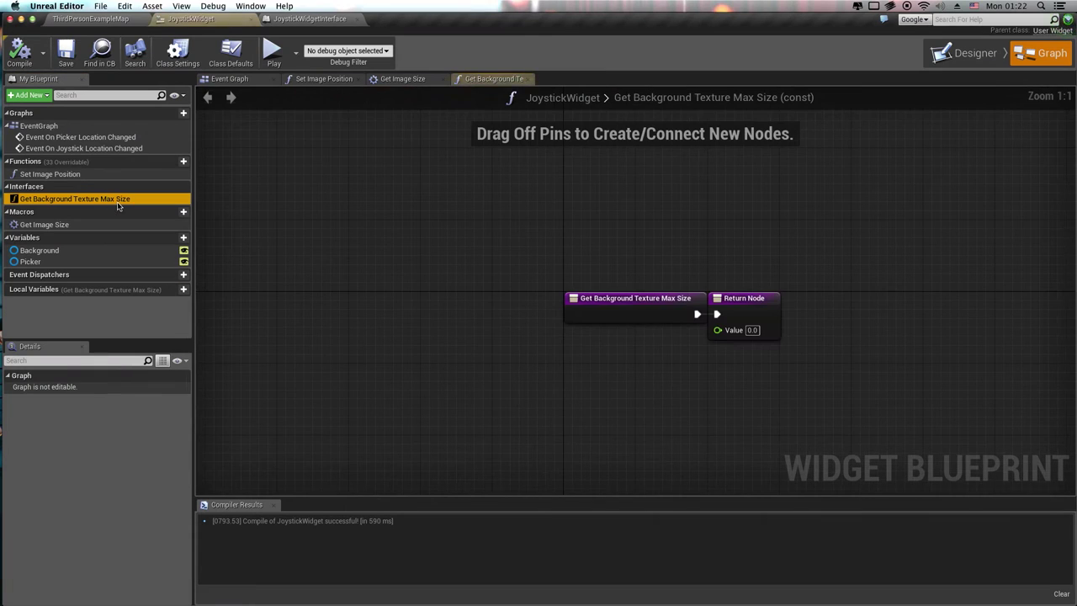
pyautogui.scroll(-1, 618, 374)
pyautogui.moveTo(521, 290); pyautogui.dragTo(899, 292)
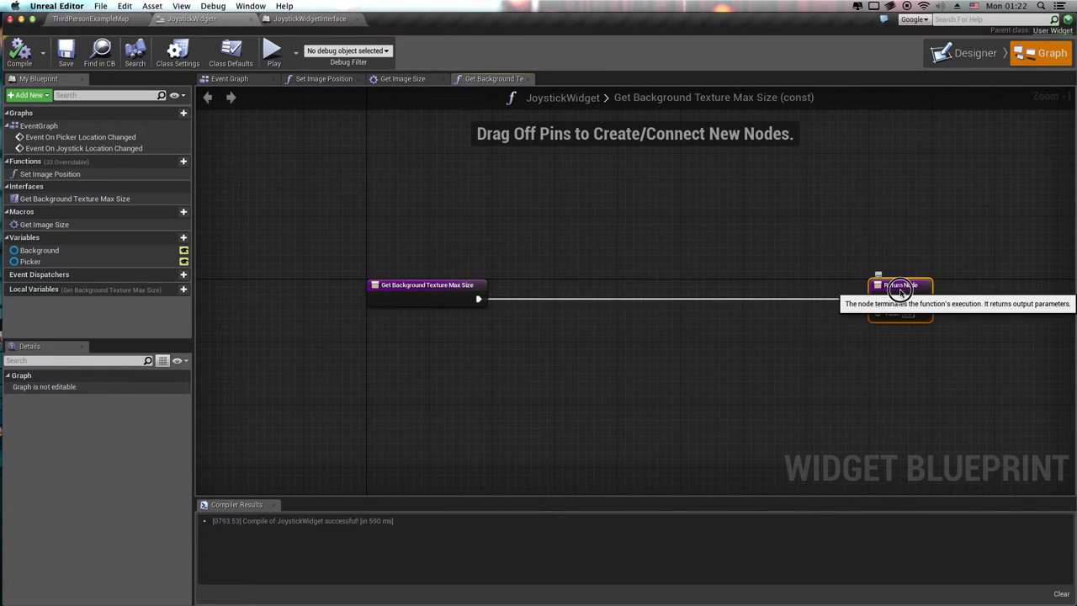
pyautogui.click(294, 18)
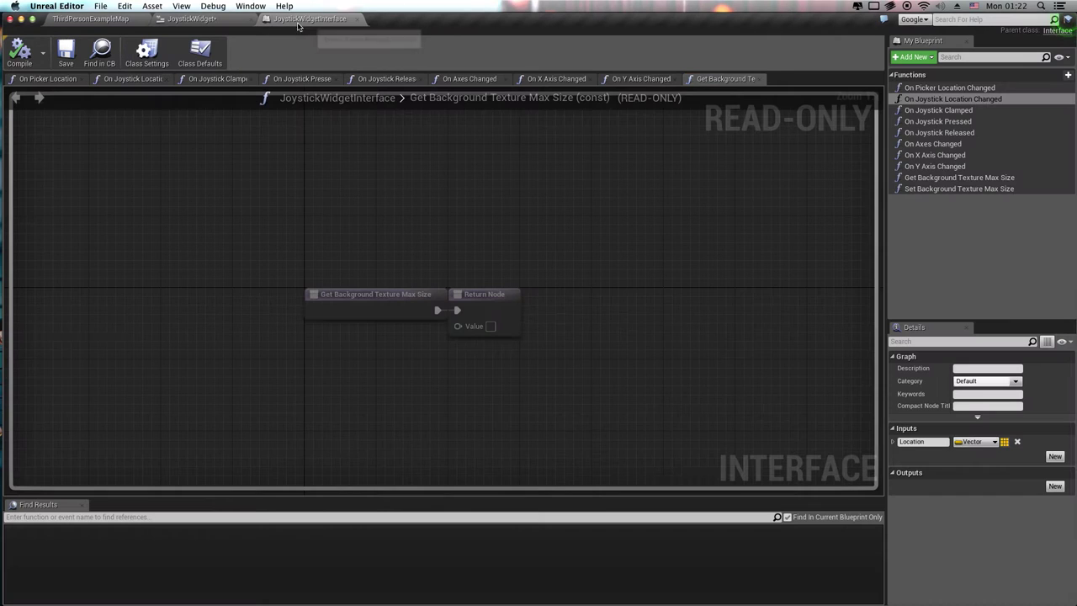
pyautogui.click(927, 178)
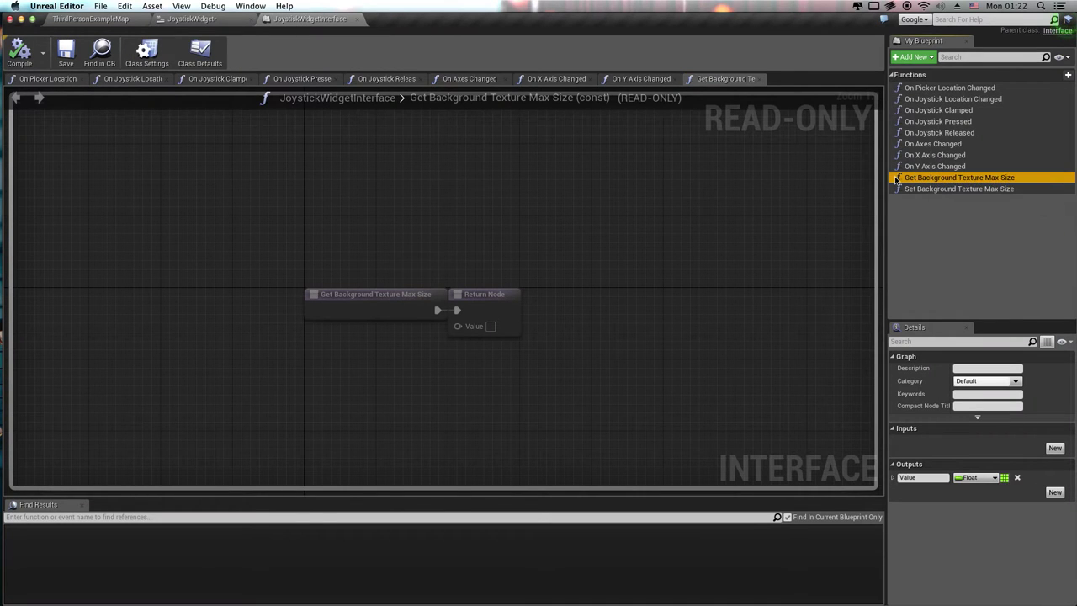
pyautogui.click(192, 19)
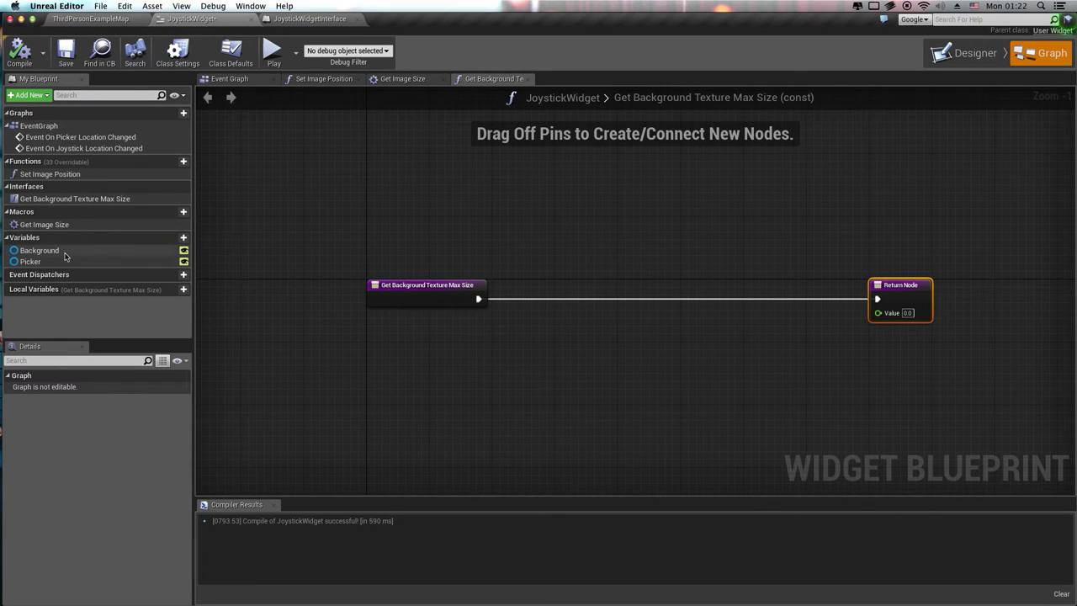
# Get the Background variable, read its Brush, and break it with Break SlateBrush.
pyautogui.moveTo(38, 250)
pyautogui.mouseDown()
pyautogui.moveTo(381, 363)
pyautogui.moveTo(407, 327)
pyautogui.moveTo(380, 368)
pyautogui.mouseUp()
pyautogui.click(373, 371)
pyautogui.write('Brush')
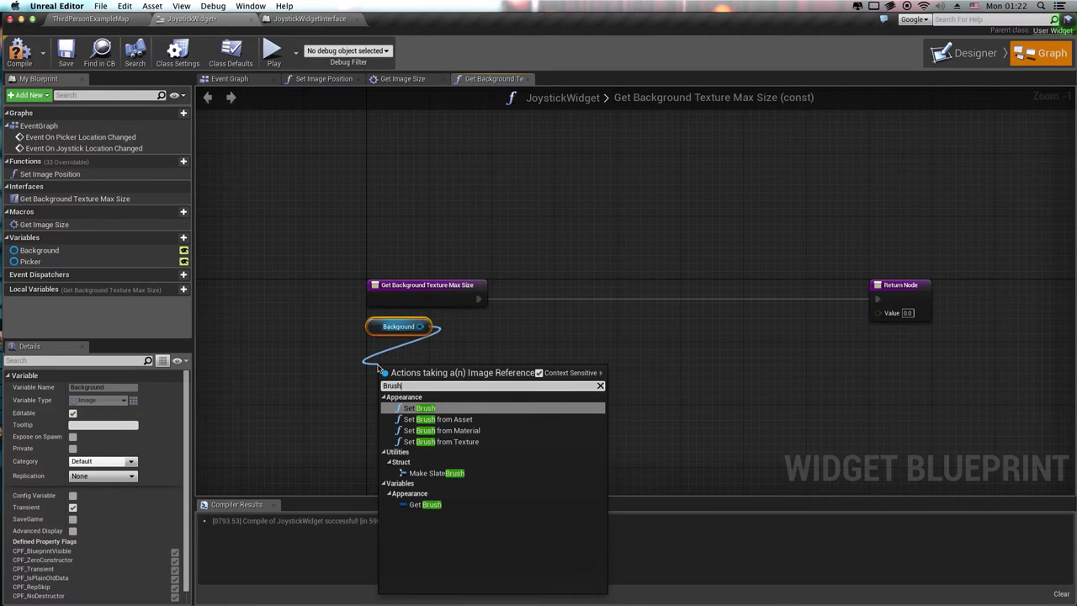
pyautogui.click(425, 504)
pyautogui.moveTo(408, 368)
pyautogui.mouseDown()
pyautogui.moveTo(409, 348)
pyautogui.moveTo(382, 373)
pyautogui.mouseUp()
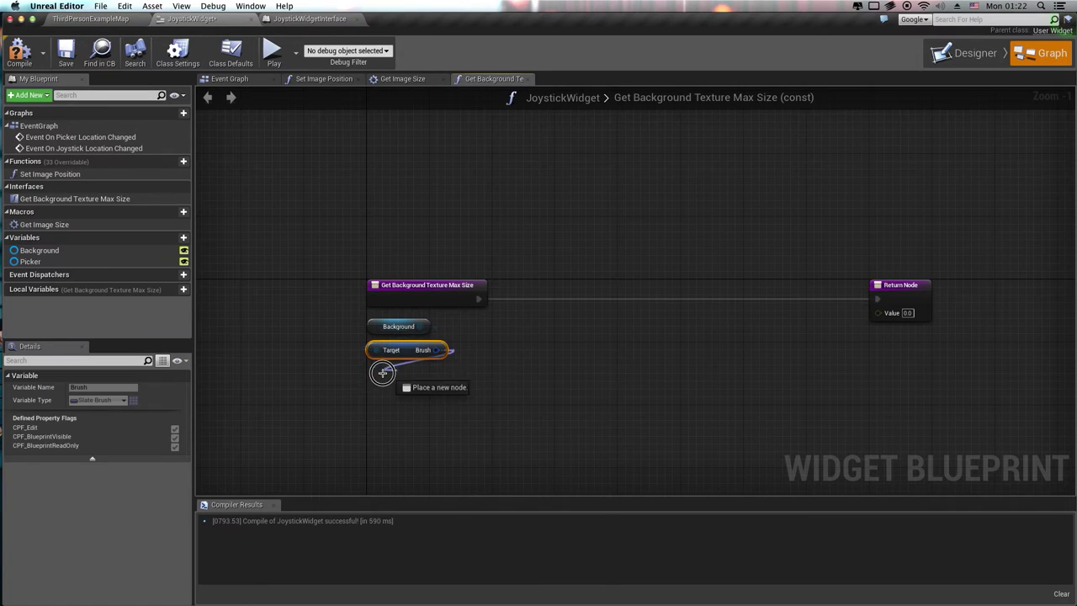
pyautogui.write('break')
pyautogui.press('Escape')
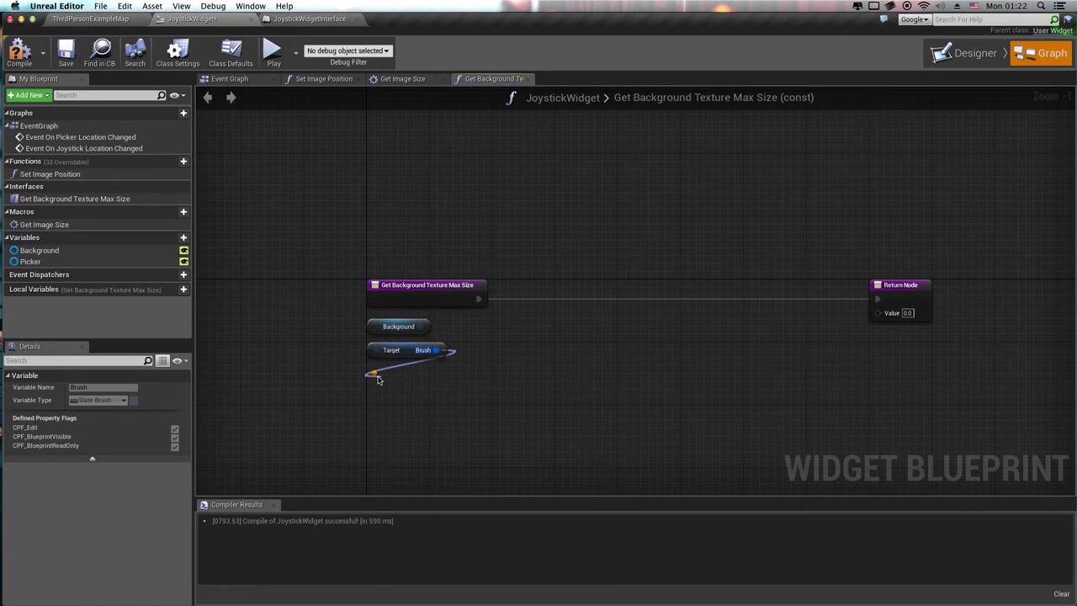
pyautogui.click(545, 377)
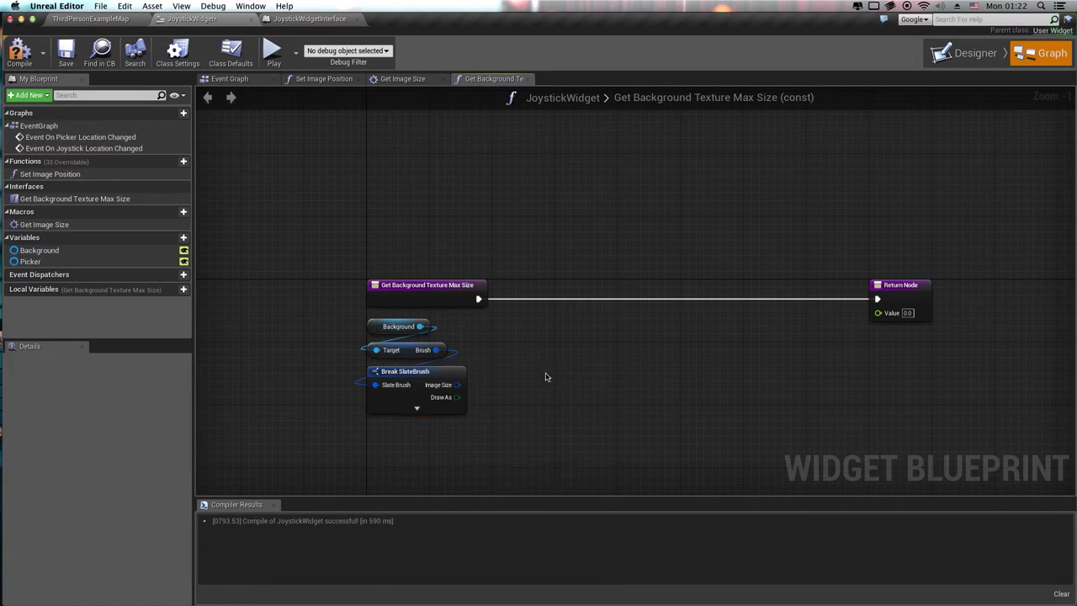
# Break Image Size into X and Y, return Max (float) of them, and compile.
pyautogui.moveTo(463, 388); pyautogui.dragTo(498, 338)
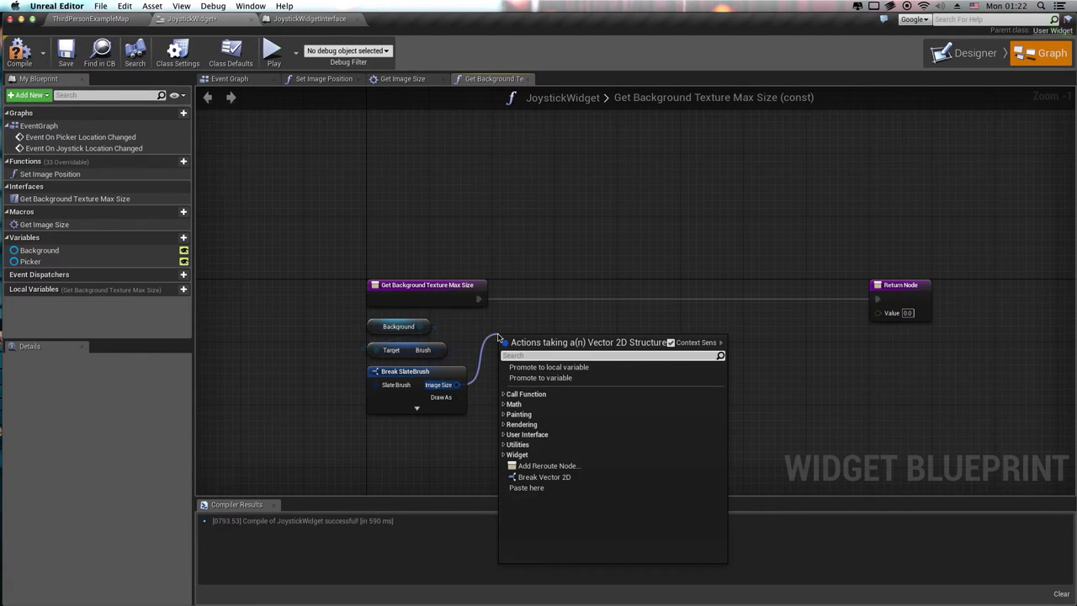
pyautogui.write('Break')
pyautogui.press('Return')
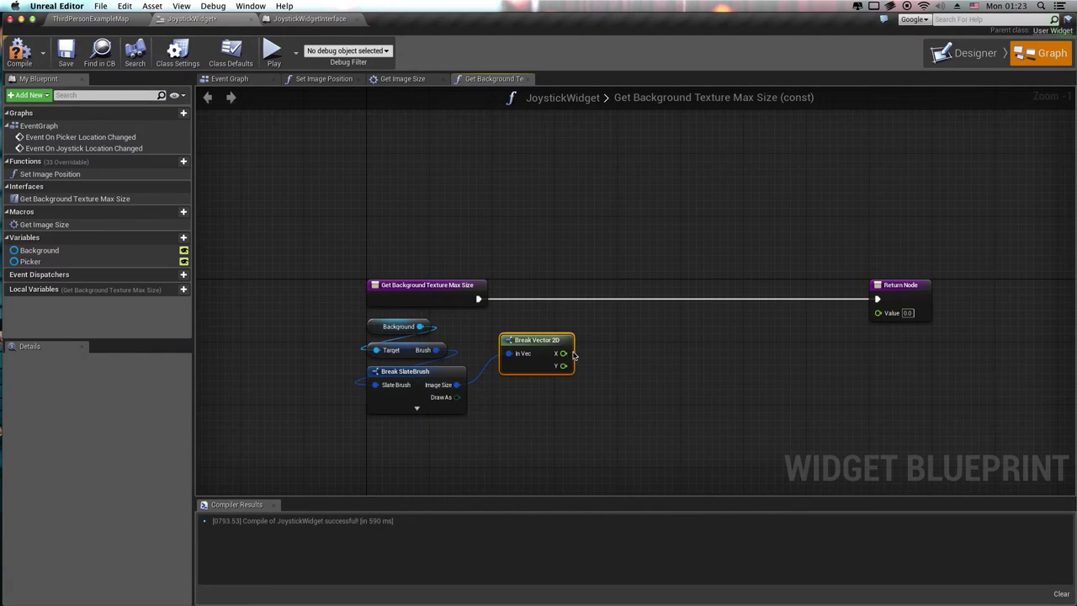
pyautogui.moveTo(661, 407); pyautogui.dragTo(602, 419, button='right')
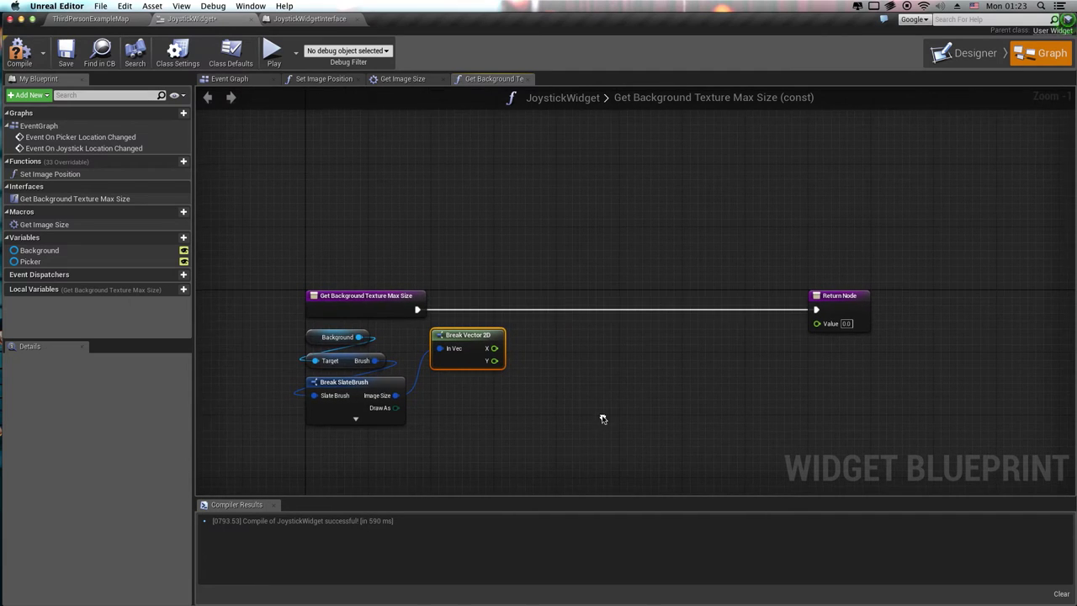
pyautogui.moveTo(494, 348); pyautogui.dragTo(554, 341)
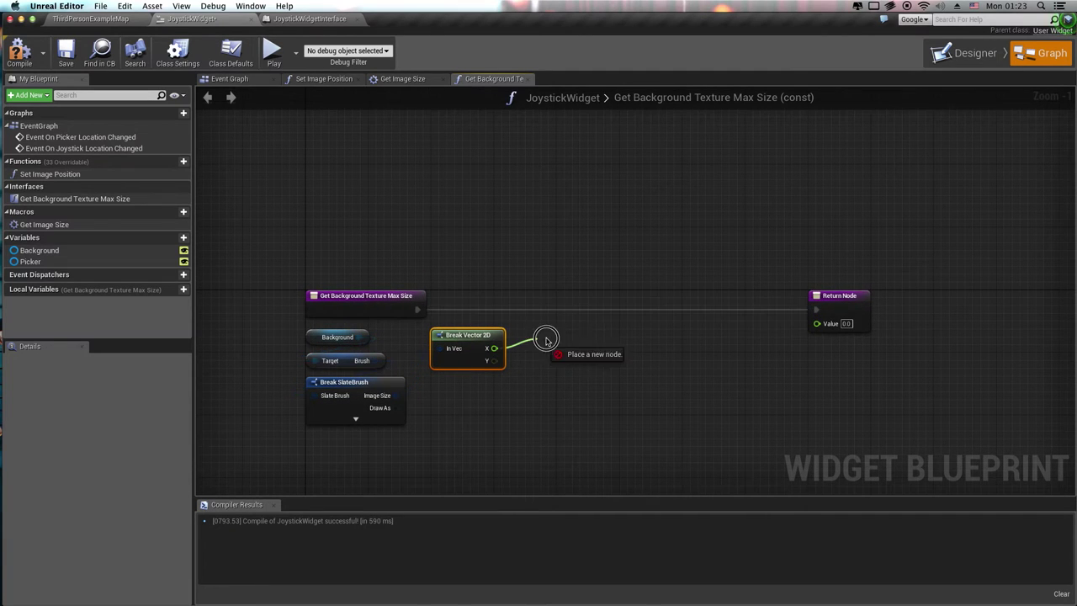
pyautogui.write('Max')
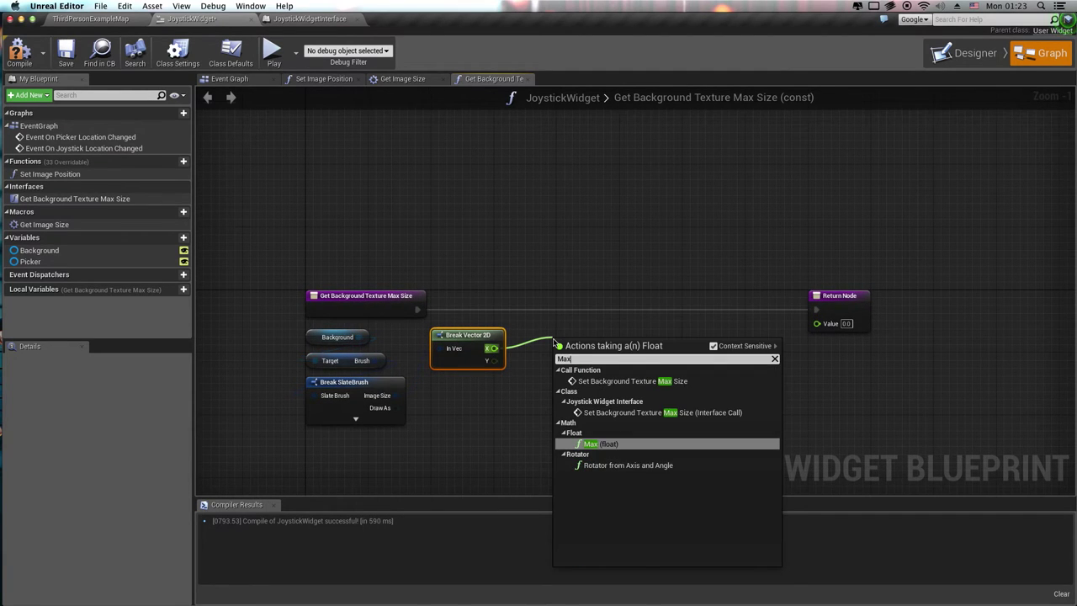
pyautogui.press('Return')
pyautogui.moveTo(494, 361)
pyautogui.mouseDown()
pyautogui.moveTo(558, 356)
pyautogui.moveTo(560, 339)
pyautogui.moveTo(815, 323)
pyautogui.moveTo(656, 298)
pyautogui.mouseUp()
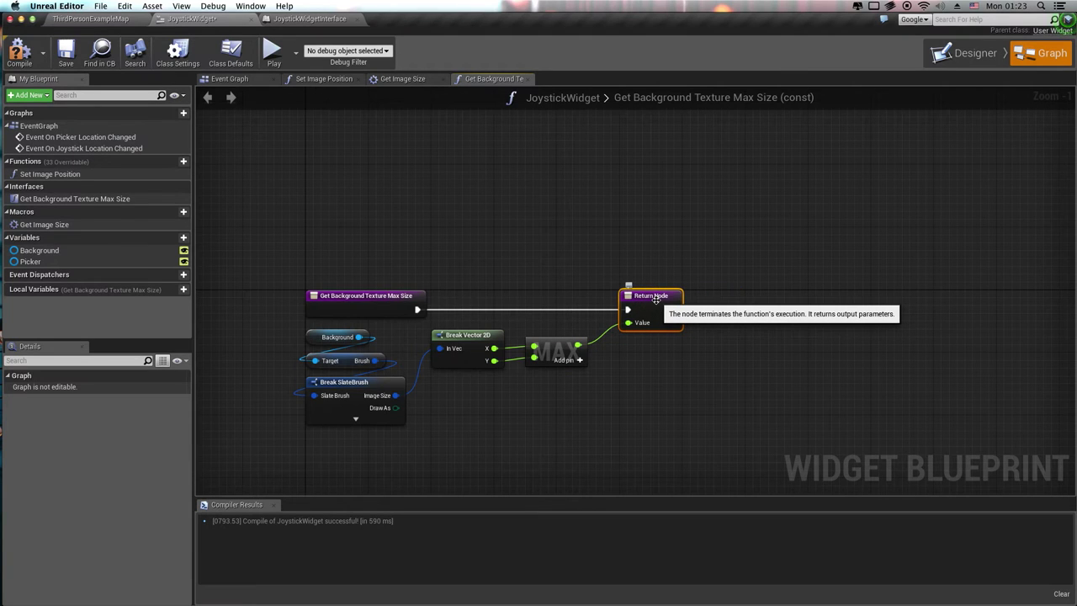
pyautogui.click(703, 376)
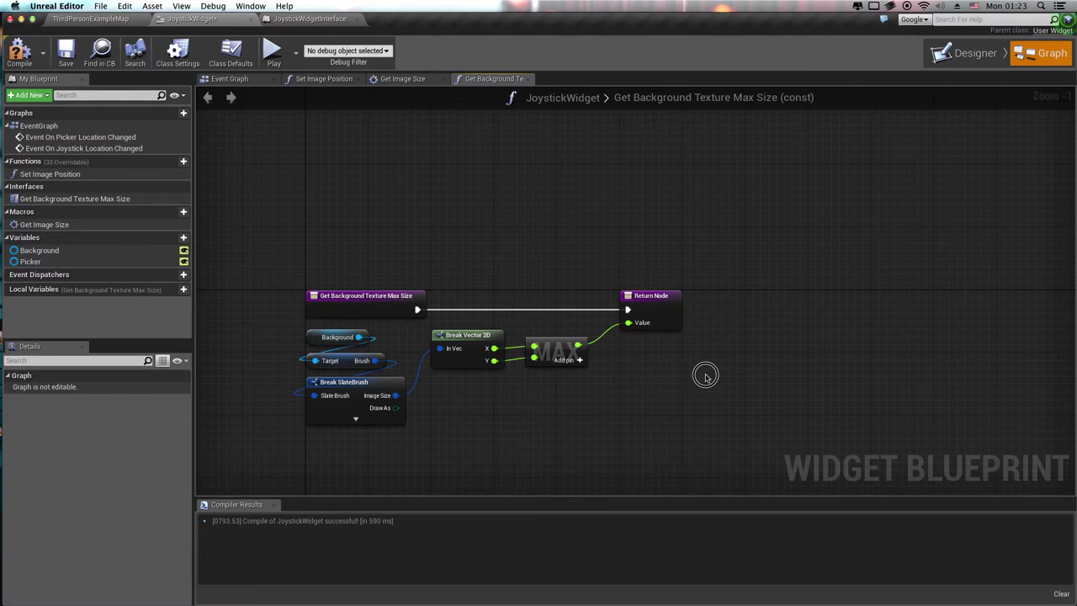
pyautogui.click(18, 50)
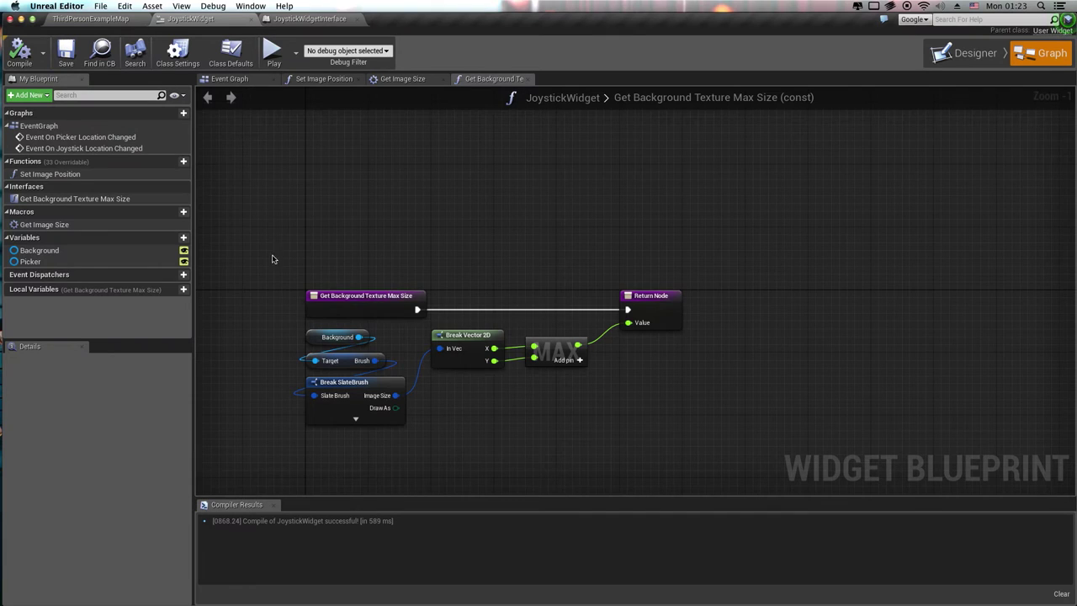
# Select every node in the function and create a comment box around them.
pyautogui.moveTo(267, 258); pyautogui.dragTo(650, 439)
pyautogui.rightClick(643, 323)
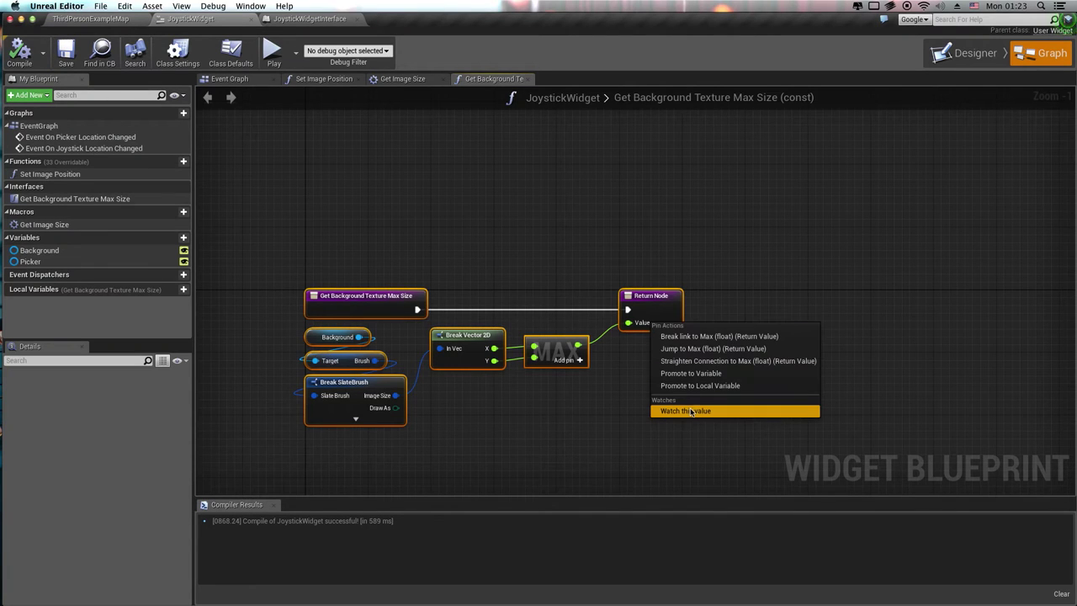
pyautogui.rightClick(652, 296)
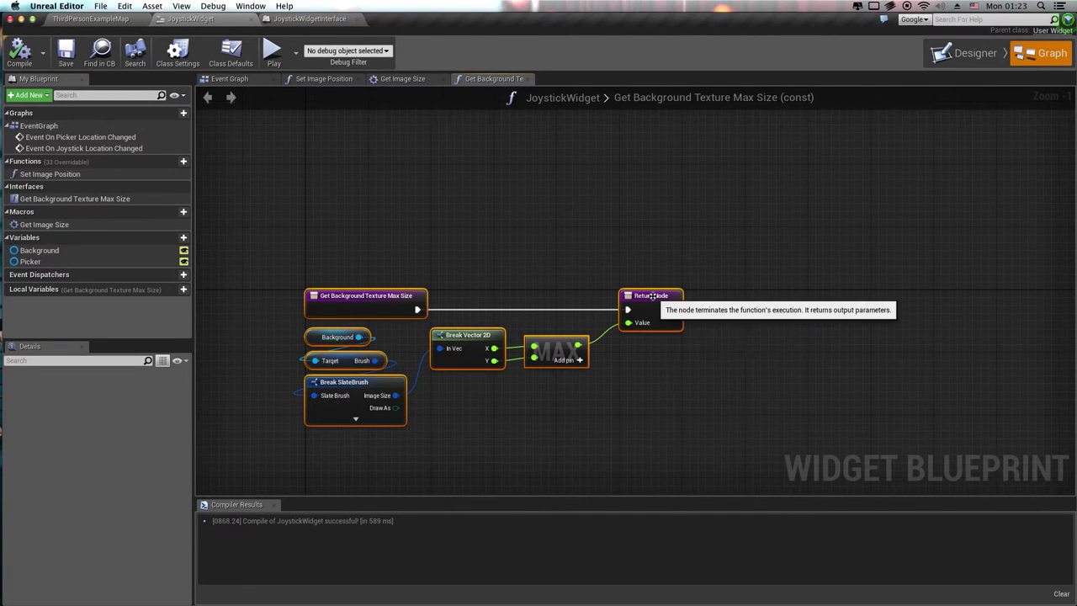
pyautogui.rightClick(652, 296)
pyautogui.click(721, 546)
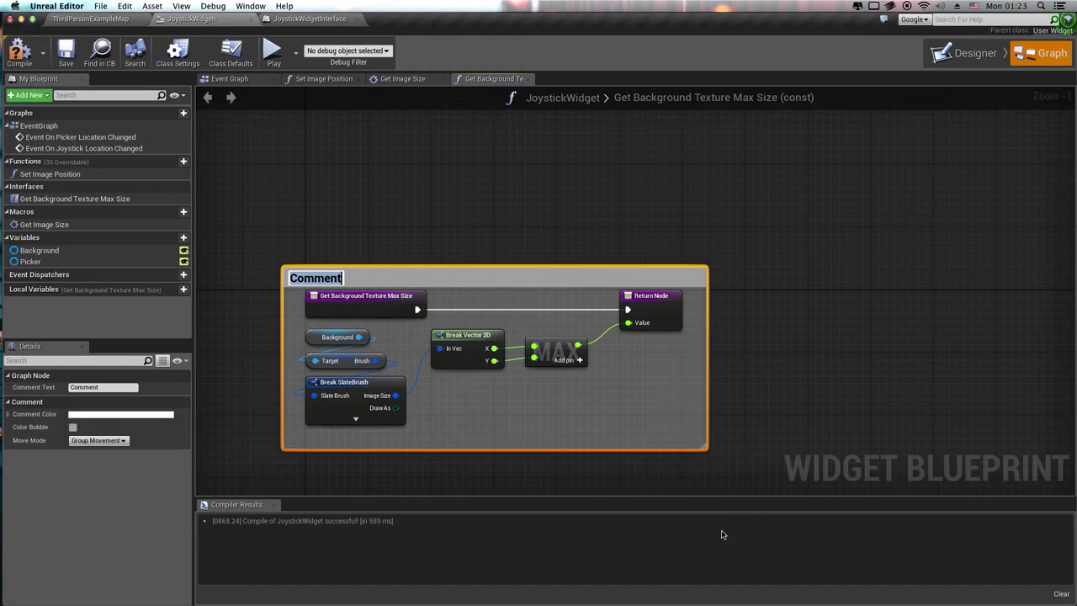
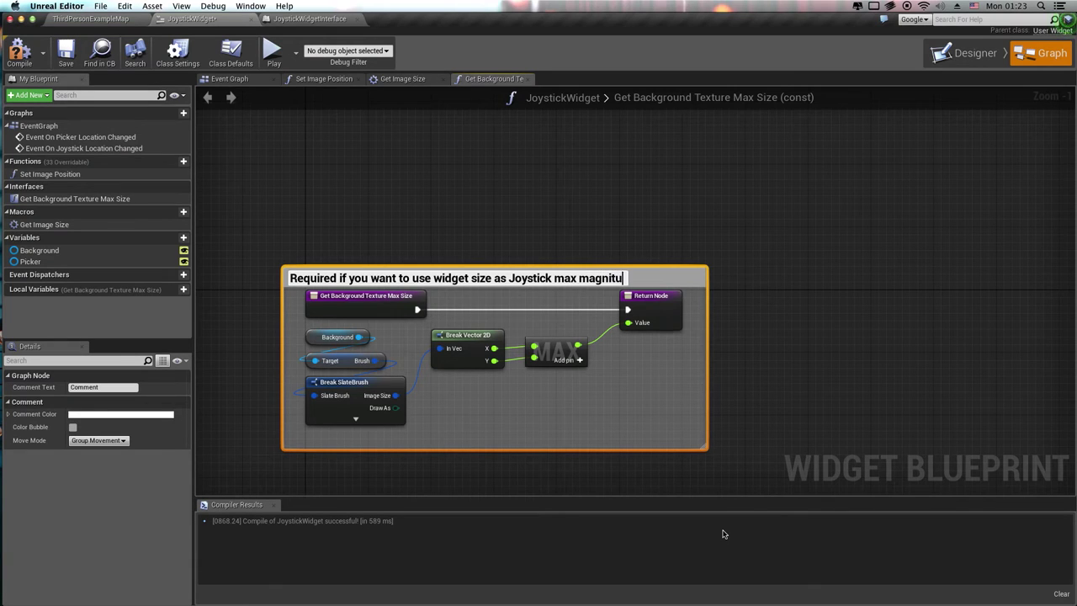
# Commit the JoystickWidget comment title and make its box slightly taller.
pyautogui.press('Return')
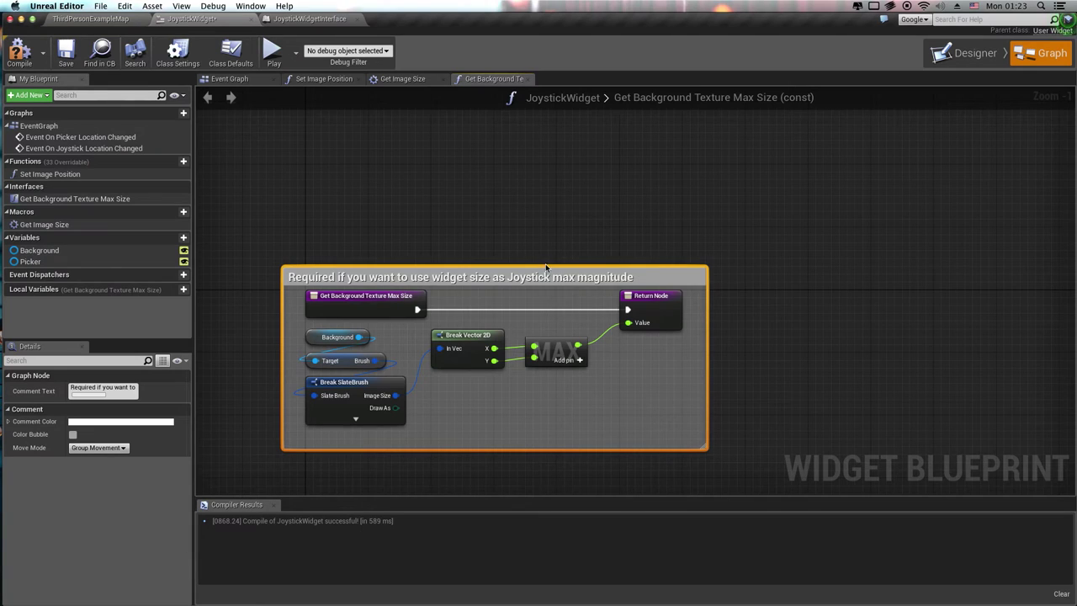
pyautogui.moveTo(544, 267); pyautogui.dragTo(545, 258)
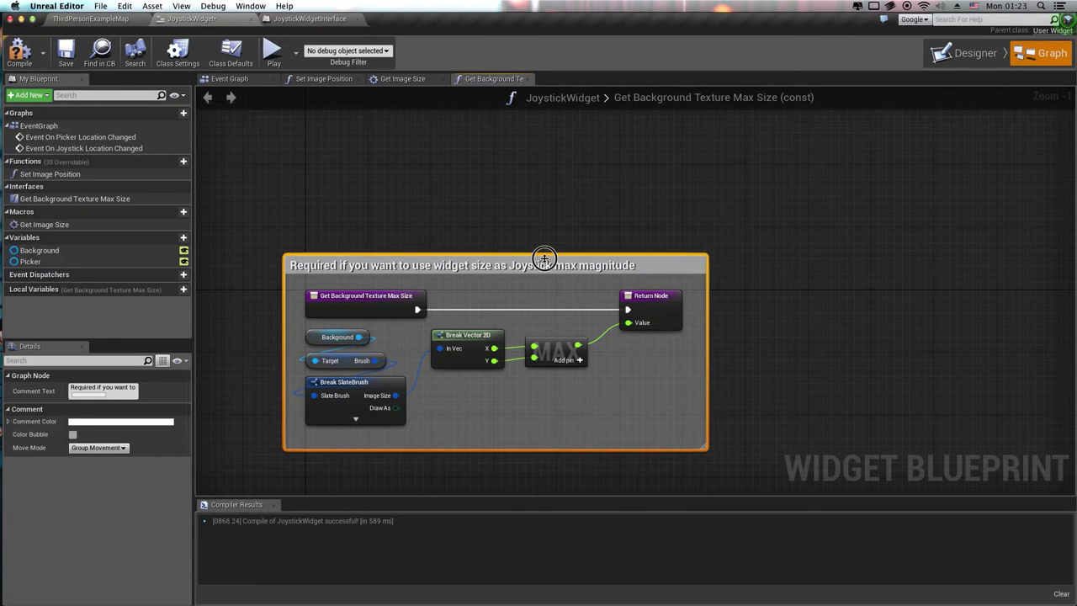
pyautogui.click(813, 326)
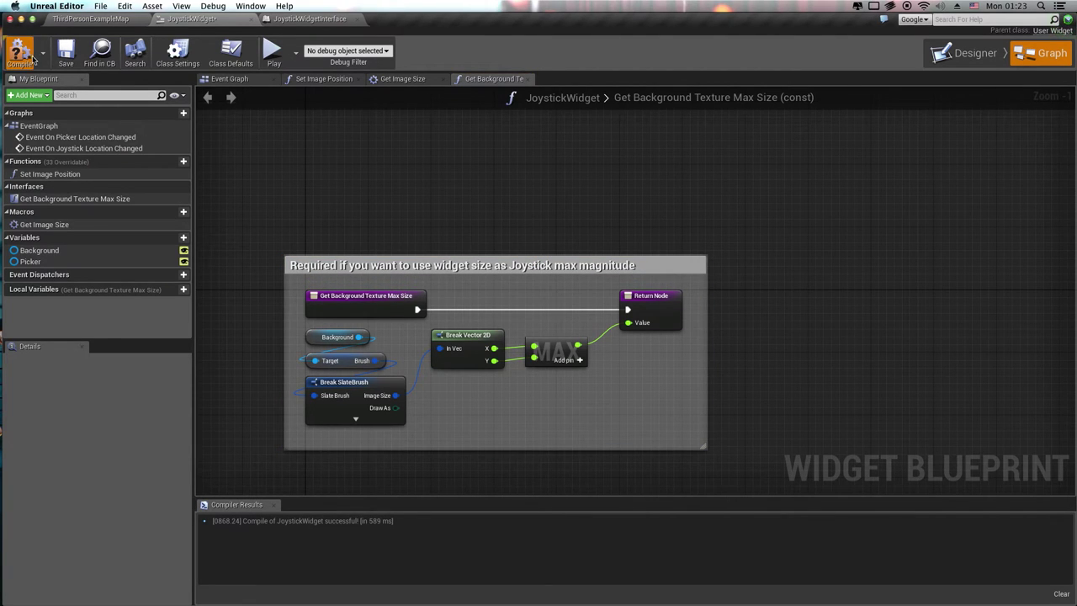
# Compile and save the JoystickWidget blueprint, then switch to the JoystickWidgetInterface asset.
pyautogui.click(67, 58)
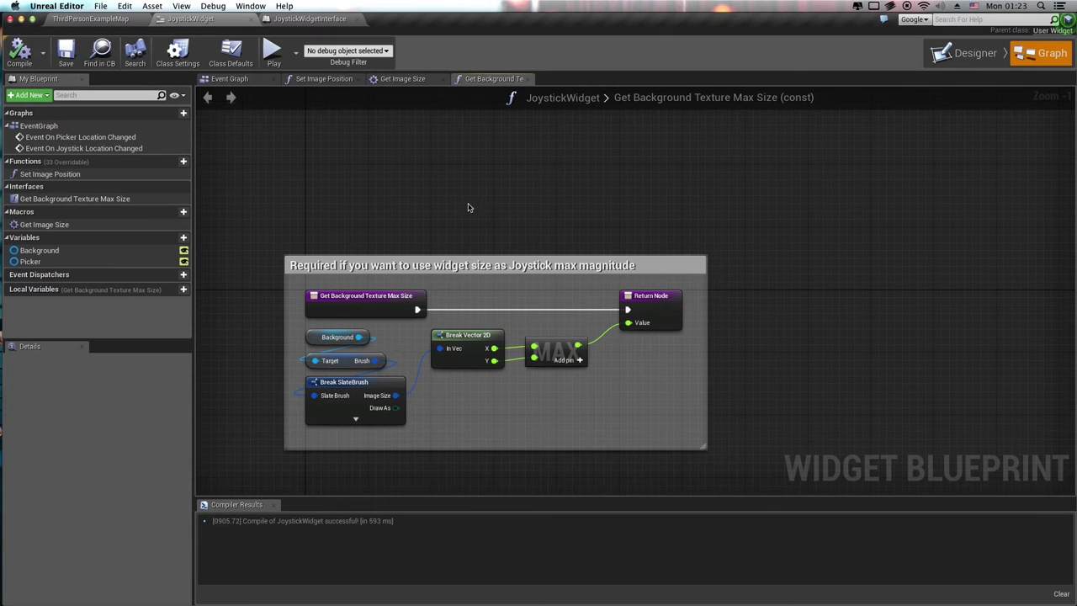
pyautogui.click(555, 260)
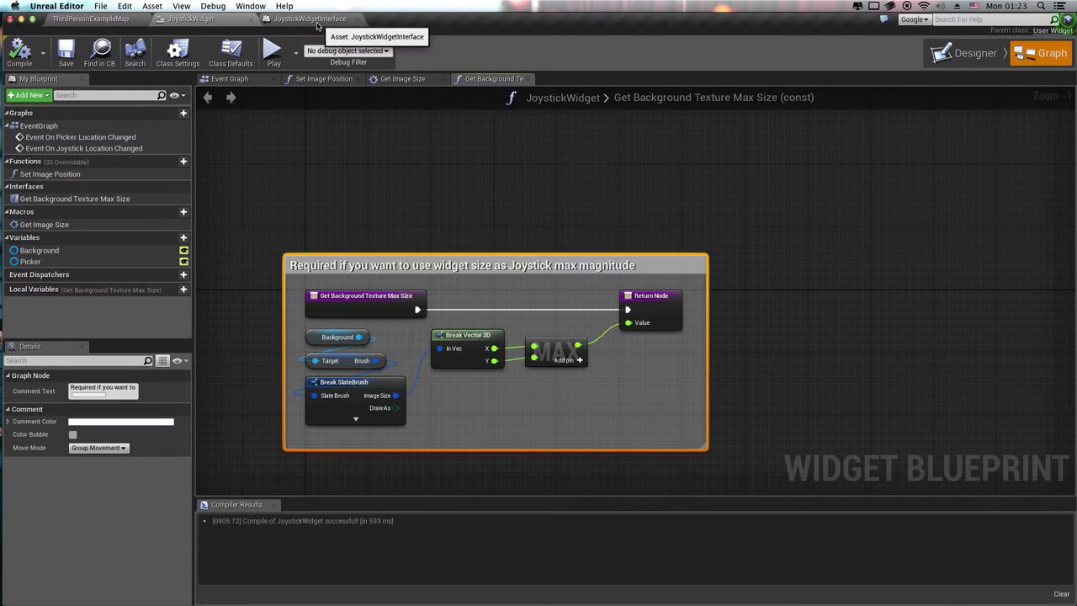
pyautogui.click(290, 20)
# Open the ThirdPersonCharacter blueprint from the level and dock it in the main editor.
pyautogui.click(184, 19)
pyautogui.click(90, 18)
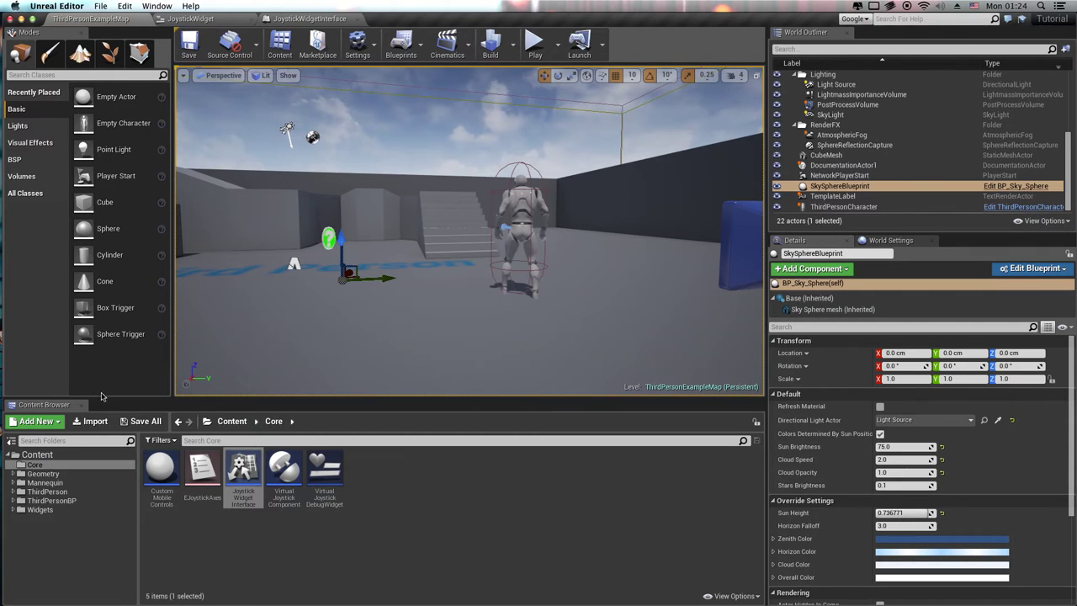
pyautogui.click(844, 206)
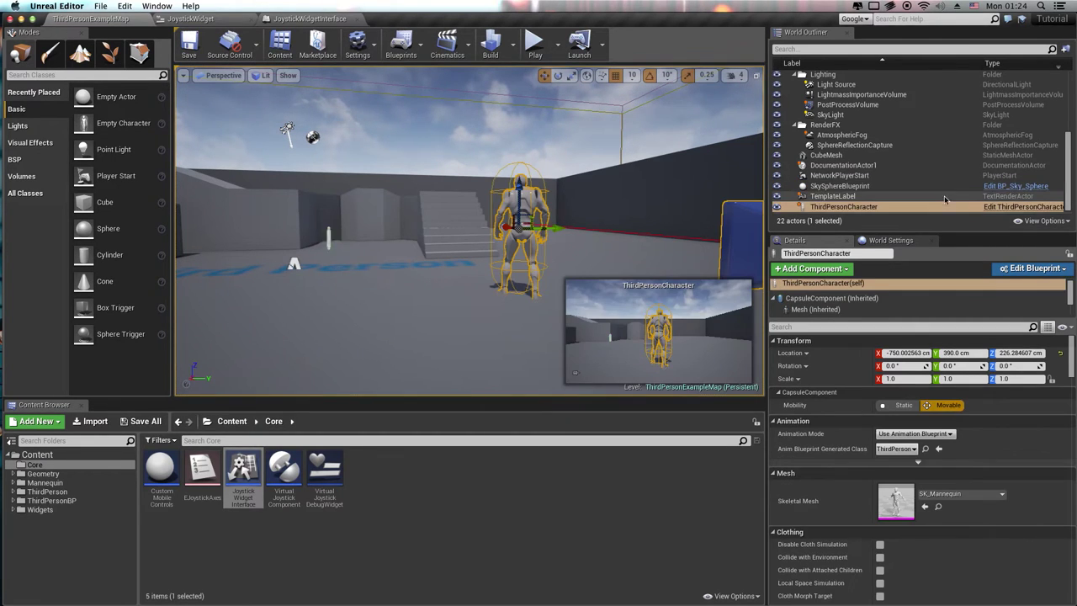
pyautogui.click(1023, 207)
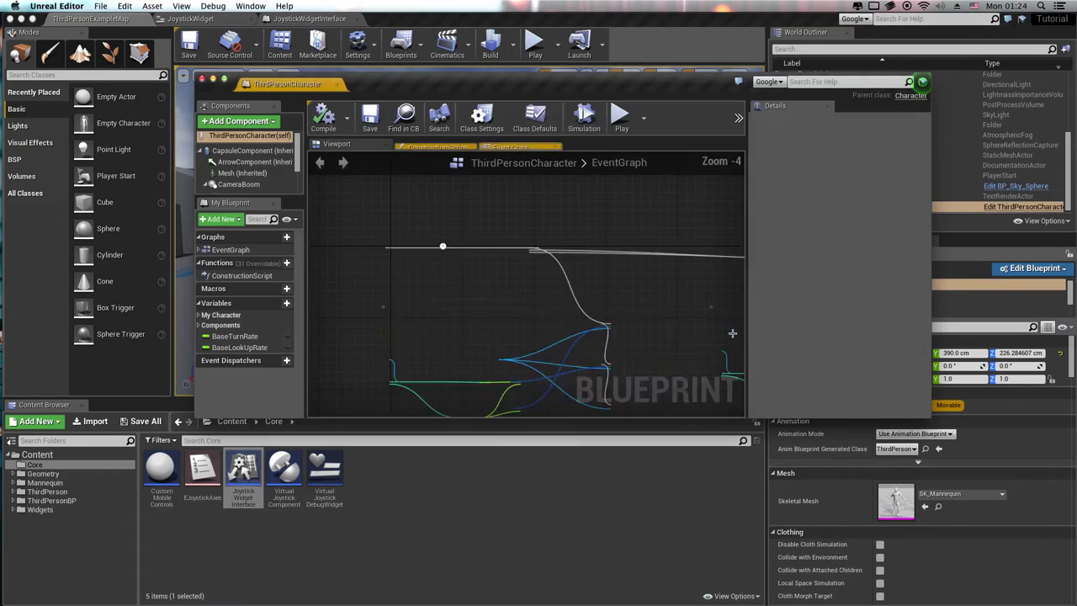
pyautogui.moveTo(269, 87)
pyautogui.mouseDown()
pyautogui.moveTo(389, 20)
pyautogui.moveTo(248, 14)
pyautogui.mouseUp()
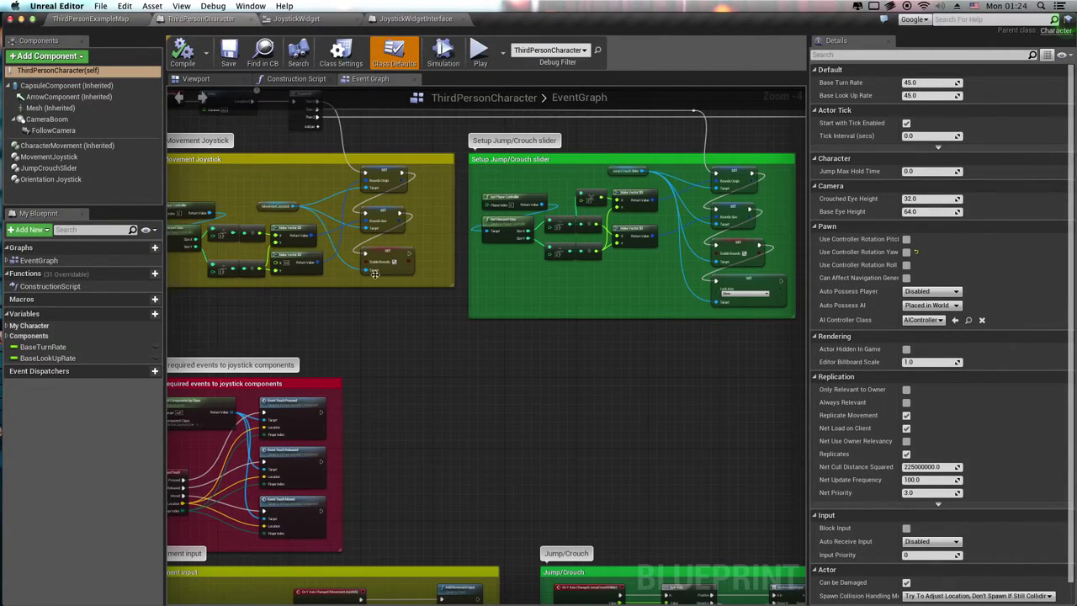
# Add a Setup Widget node on Movement Joystick, running after Enable Bounds inside the enlarged comment.
pyautogui.moveTo(399, 287); pyautogui.dragTo(401, 357)
pyautogui.moveTo(402, 356); pyautogui.dragTo(535, 335, button='right')
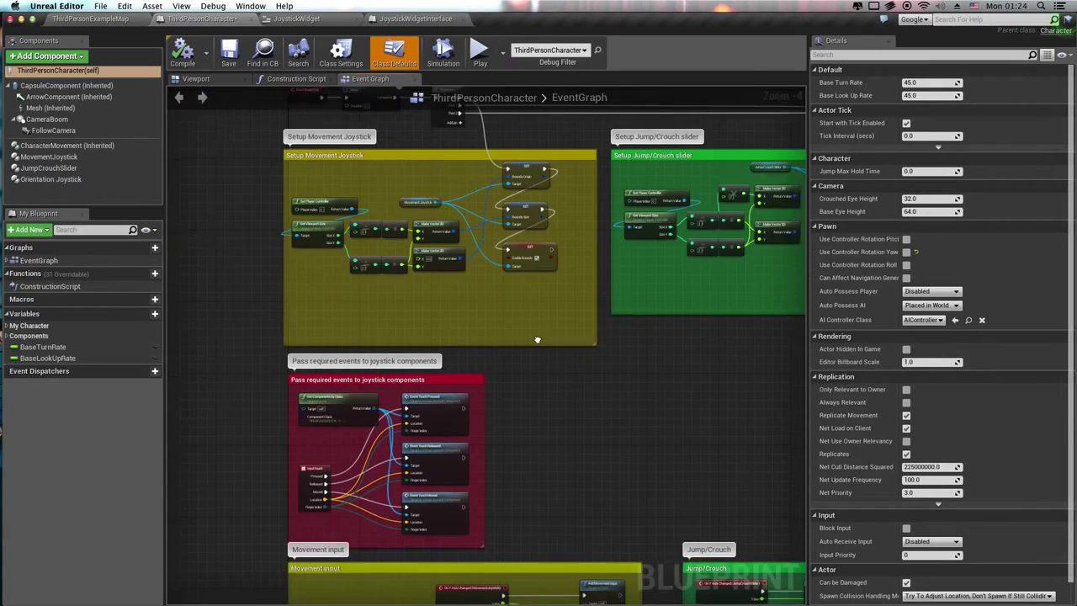
pyautogui.scroll(4, 535, 335)
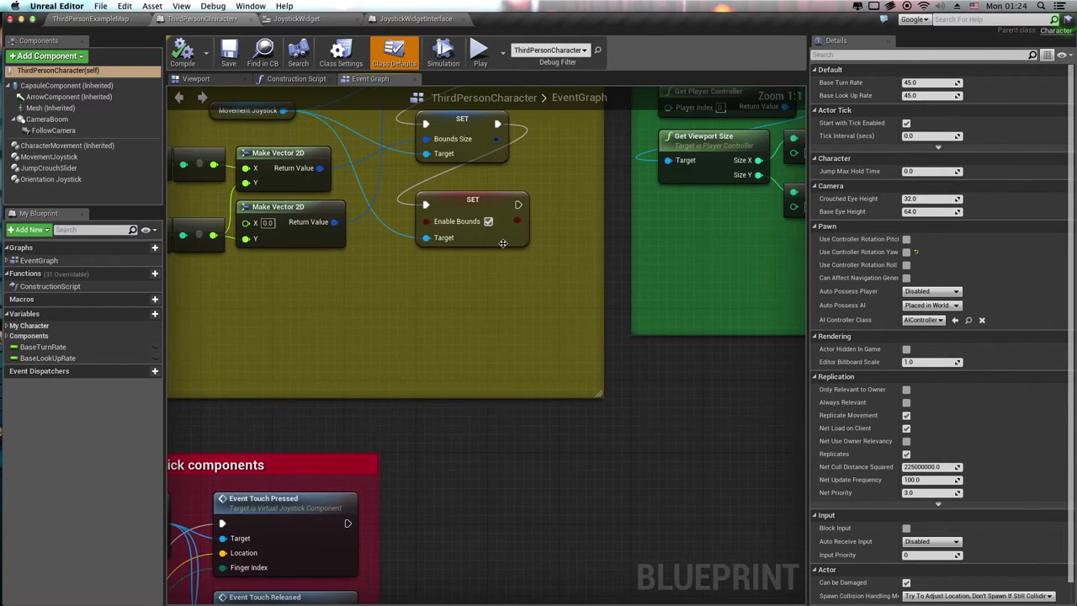
pyautogui.moveTo(391, 226); pyautogui.dragTo(388, 254, button='right')
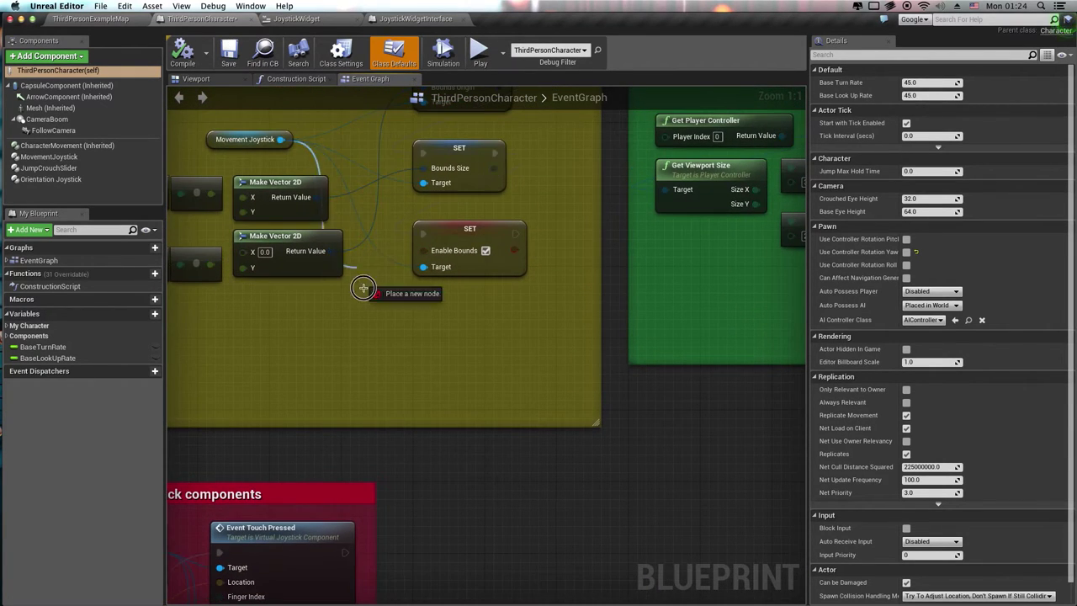
pyautogui.moveTo(282, 140); pyautogui.dragTo(397, 372)
pyautogui.write('set')
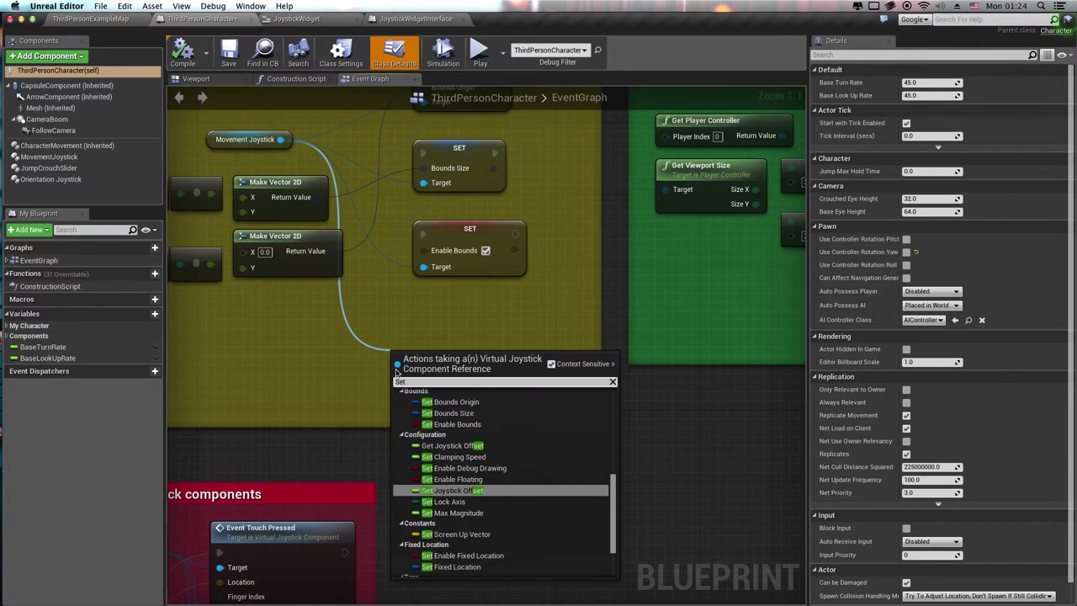
pyautogui.write('up')
pyautogui.press('Return')
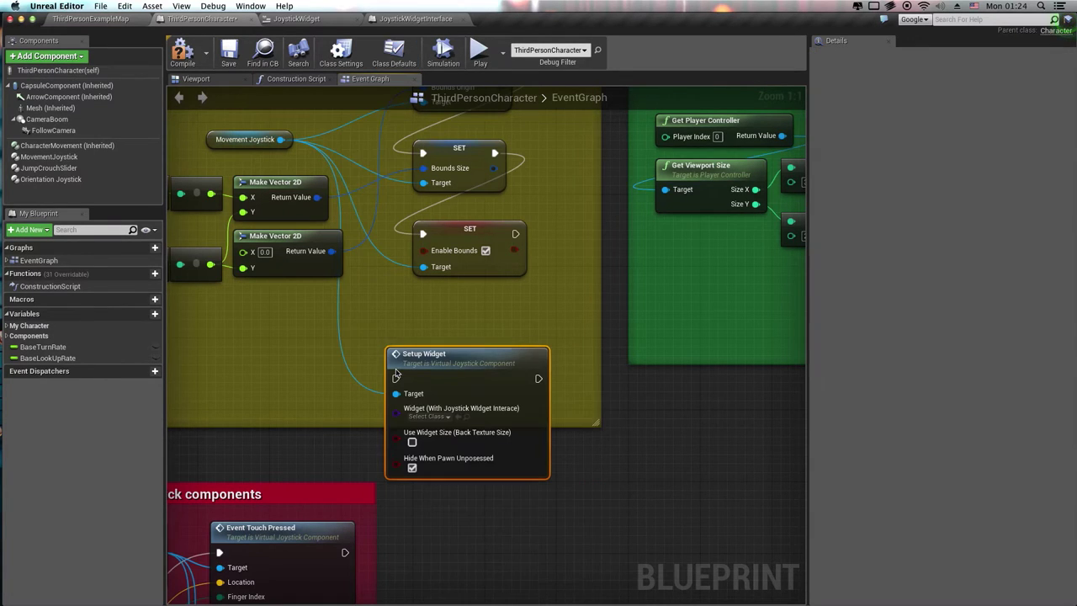
pyautogui.moveTo(432, 365); pyautogui.dragTo(464, 307)
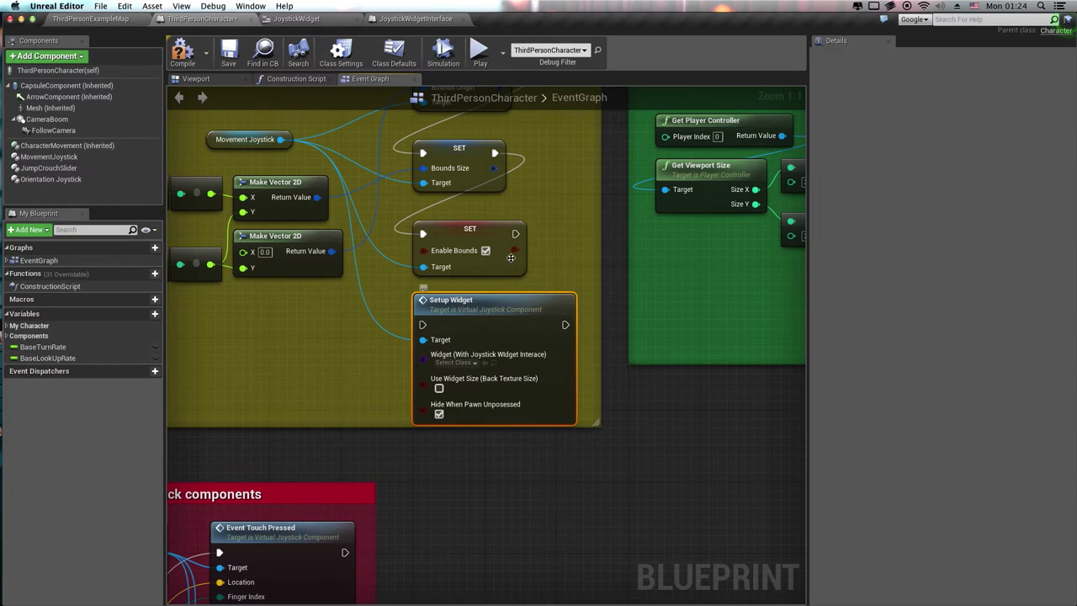
pyautogui.moveTo(514, 233)
pyautogui.mouseDown()
pyautogui.moveTo(422, 325)
pyautogui.moveTo(462, 309)
pyautogui.mouseUp()
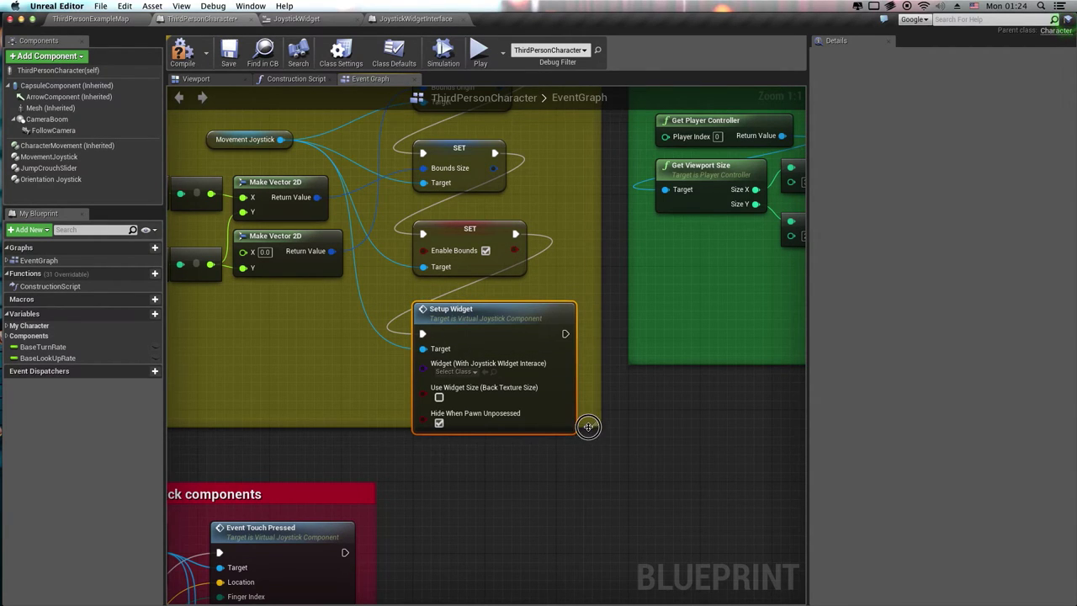
pyautogui.moveTo(587, 427); pyautogui.dragTo(590, 454)
pyautogui.moveTo(557, 450); pyautogui.dragTo(520, 455, button='right')
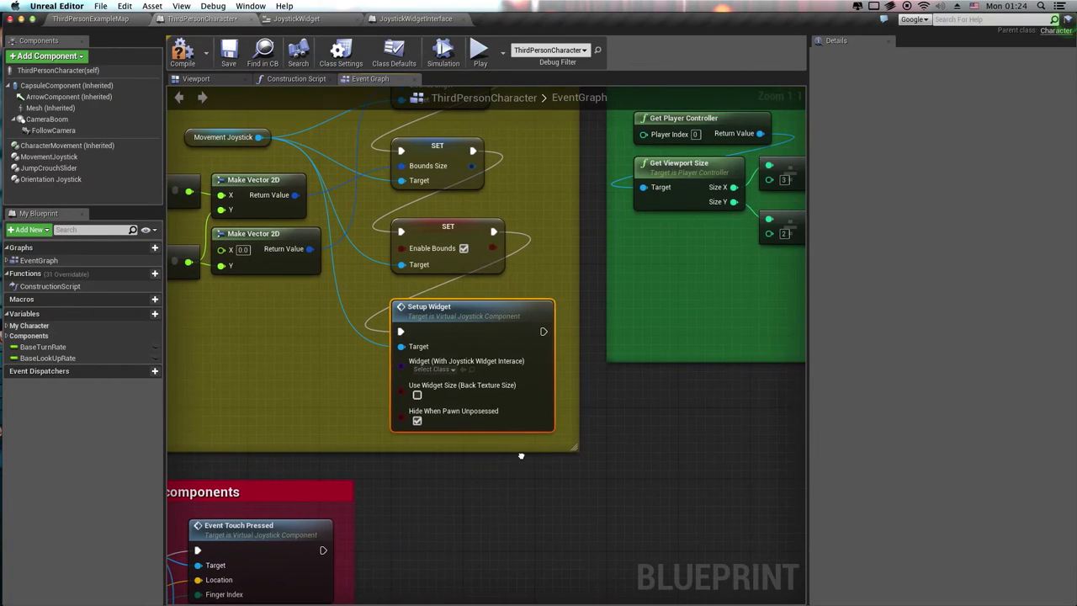
# Enable Use Widget Size, set the widget class to JoystickWidget, then compile and save ThirdPersonCharacter.
pyautogui.click(418, 395)
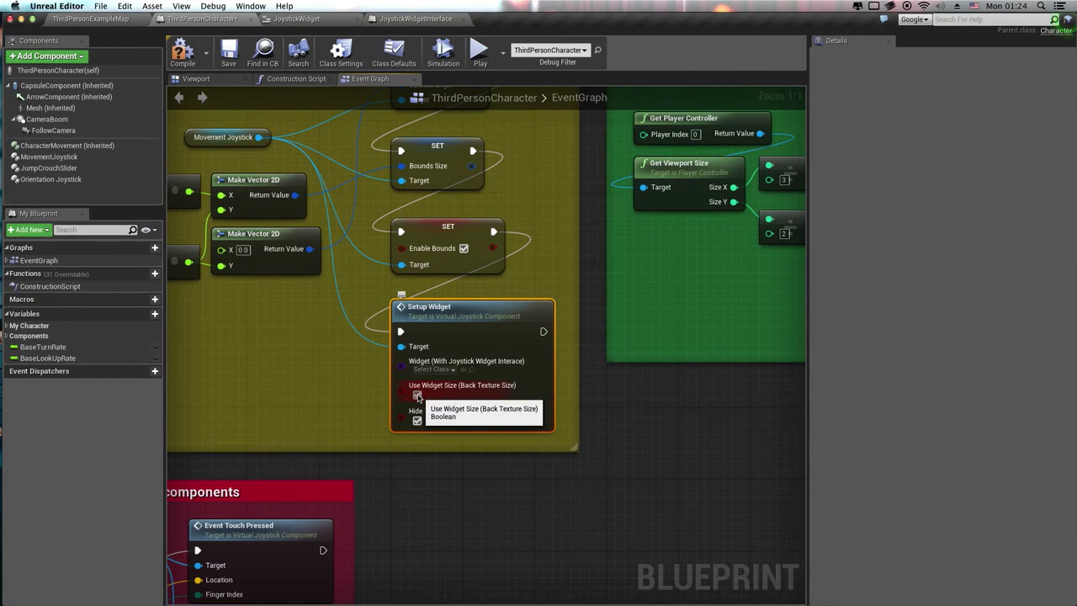
pyautogui.click(441, 368)
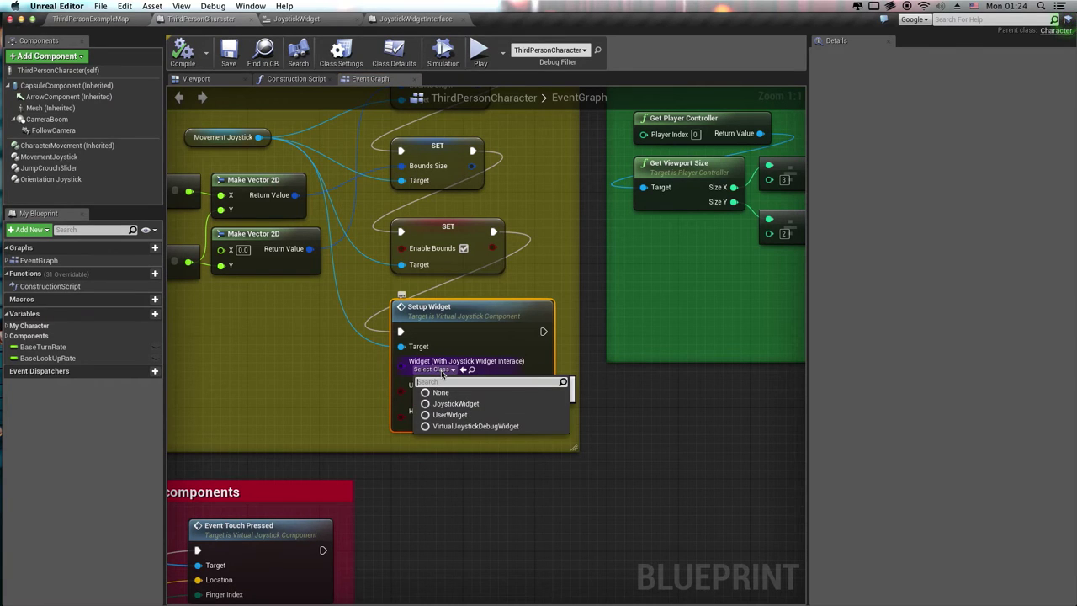
pyautogui.click(455, 403)
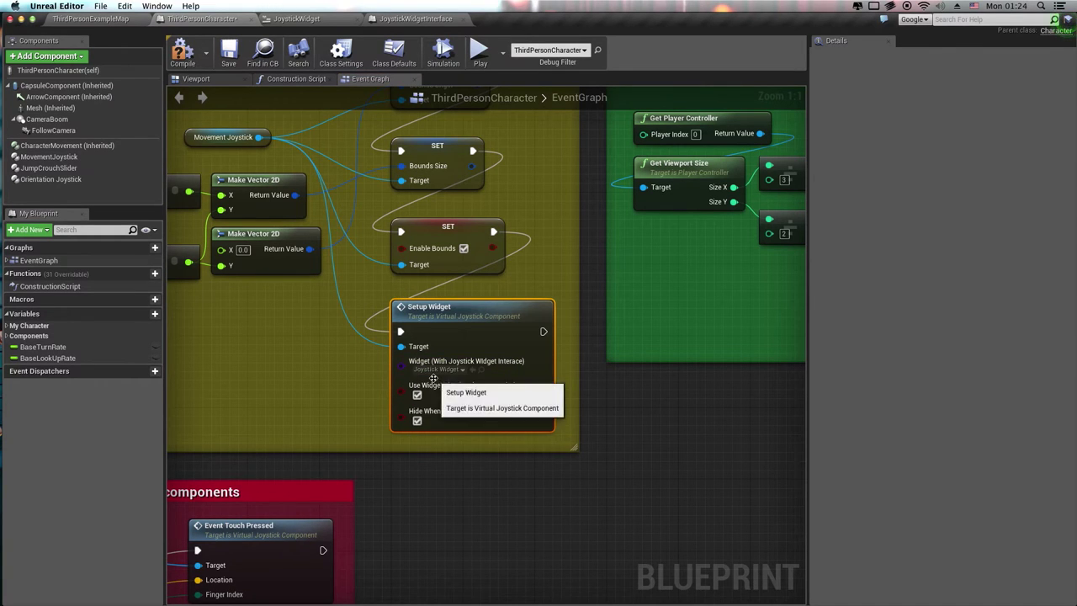
pyautogui.click(178, 59)
pyautogui.click(231, 58)
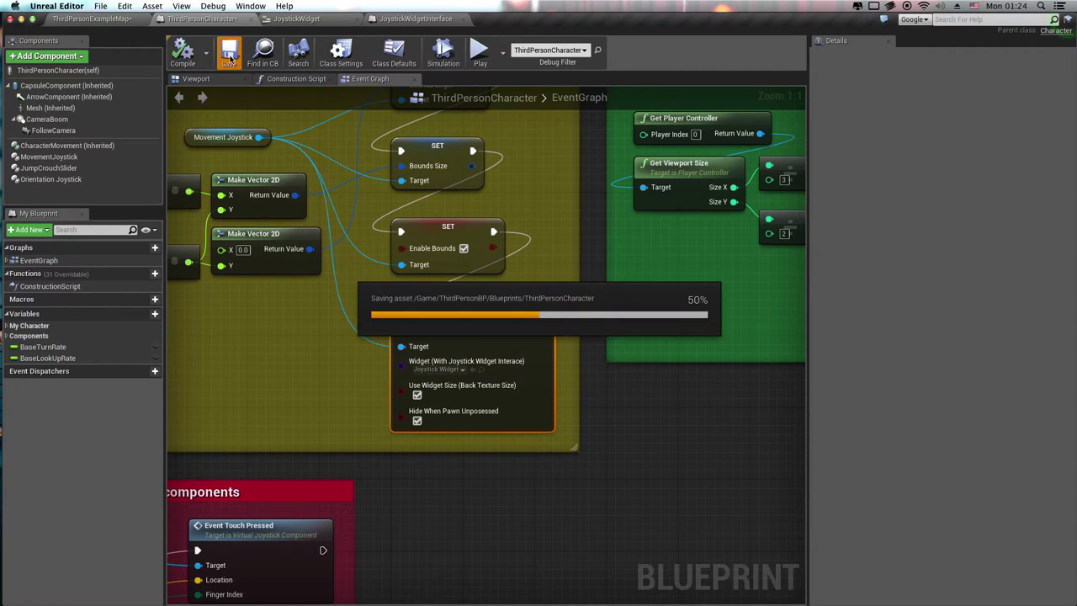
pyautogui.click(104, 18)
# Play the level and run the character toward the stairs with the virtual joystick.
pyautogui.click(535, 43)
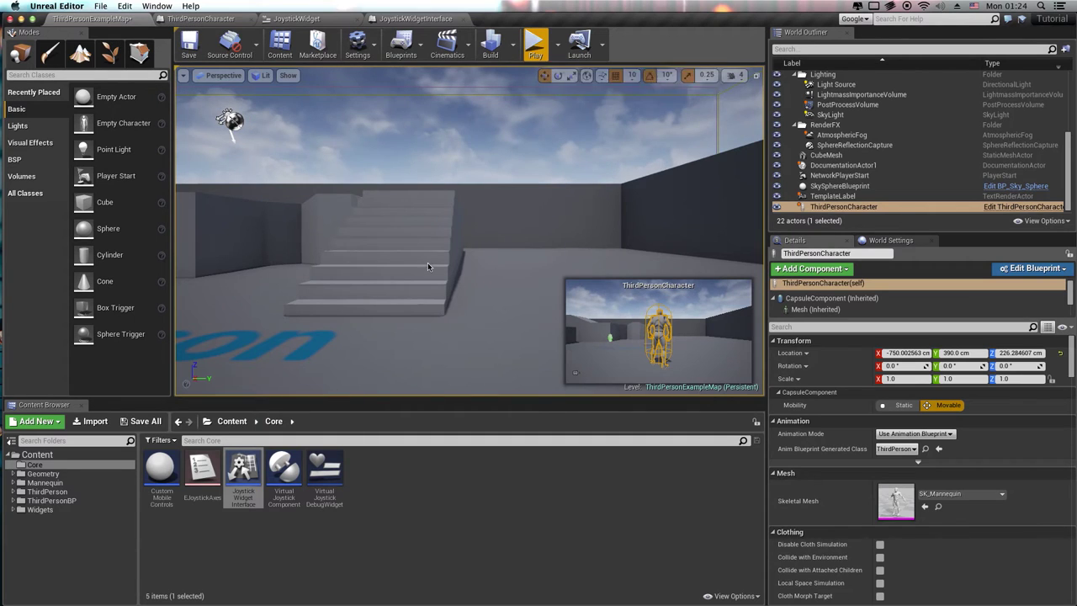
pyautogui.moveTo(260, 299); pyautogui.dragTo(229, 289)
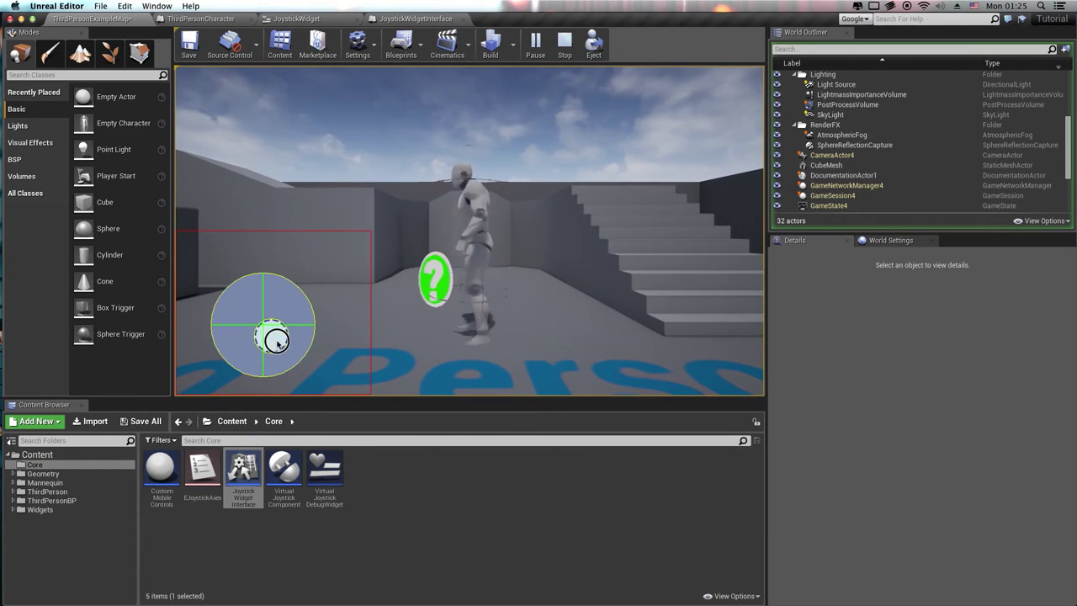
pyautogui.moveTo(229, 289)
pyautogui.mouseDown()
pyautogui.moveTo(341, 291)
pyautogui.moveTo(280, 340)
pyautogui.moveTo(336, 293)
pyautogui.mouseUp()
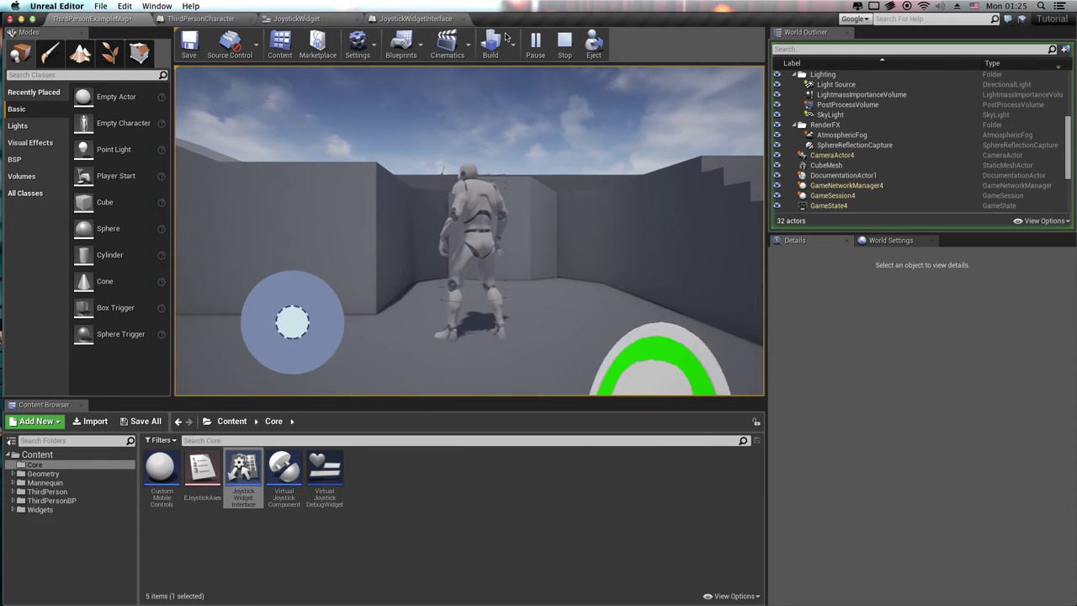
# Close the JoystickWidgetInterface asset tab and return to the ThirdPersonCharacter graph.
pyautogui.click(399, 22)
pyautogui.click(193, 19)
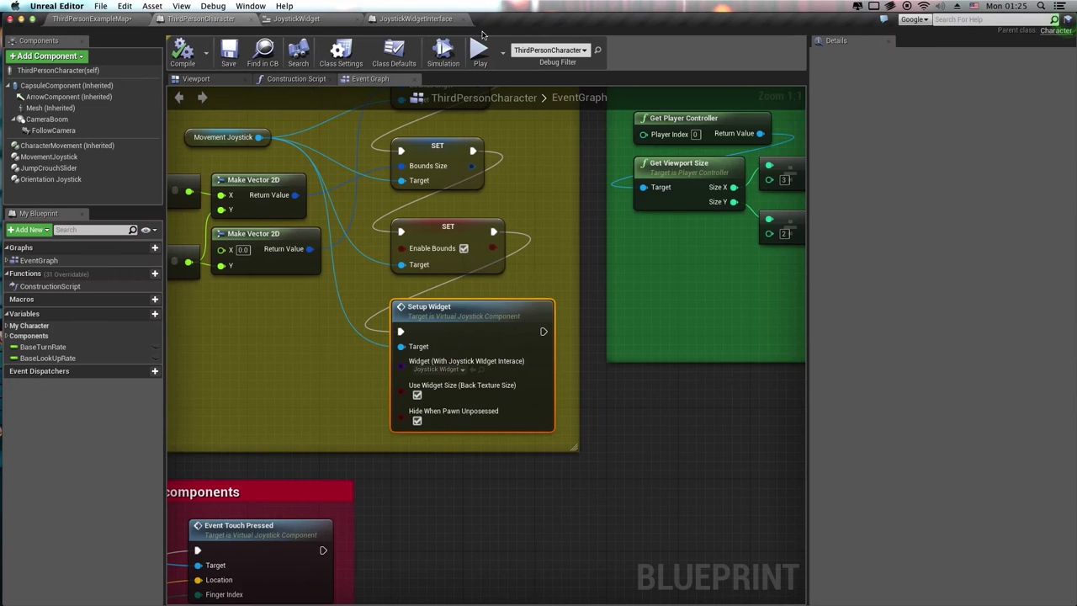
pyautogui.click(465, 20)
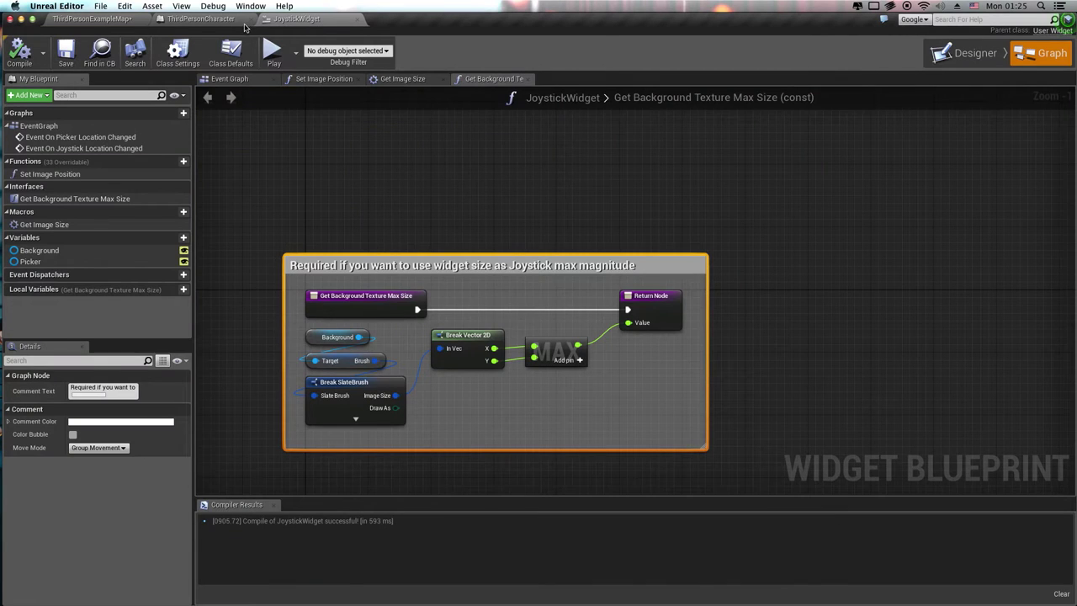
pyautogui.click(198, 19)
# Frame the Setup Movement Joystick group, inspect the MovementJoystick component, and save ThirdPersonCharacter.
pyautogui.scroll(-1, 574, 372)
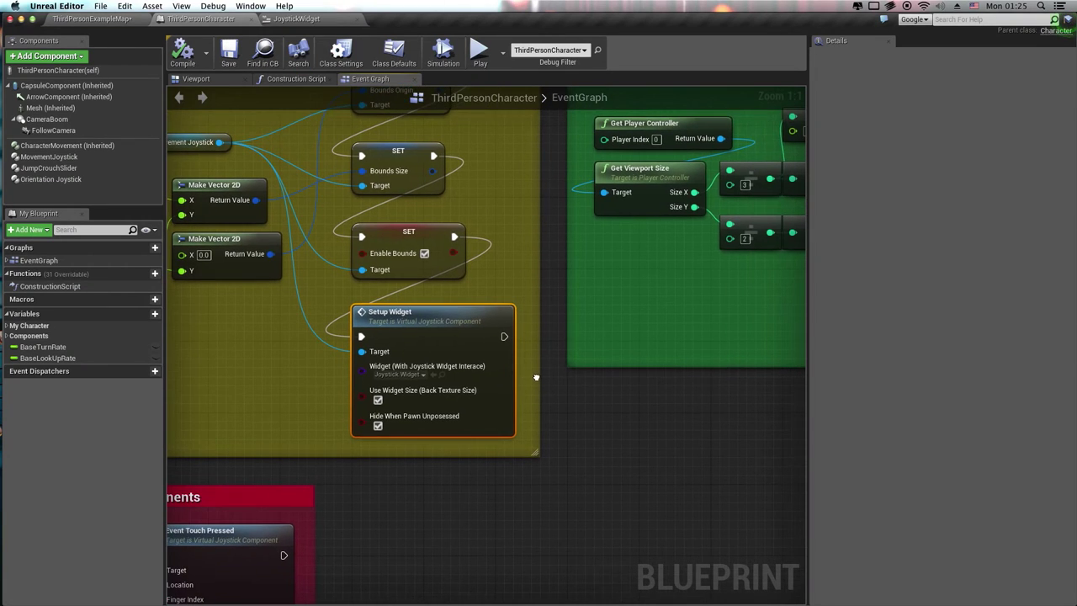
pyautogui.moveTo(460, 314); pyautogui.dragTo(577, 388, button='right')
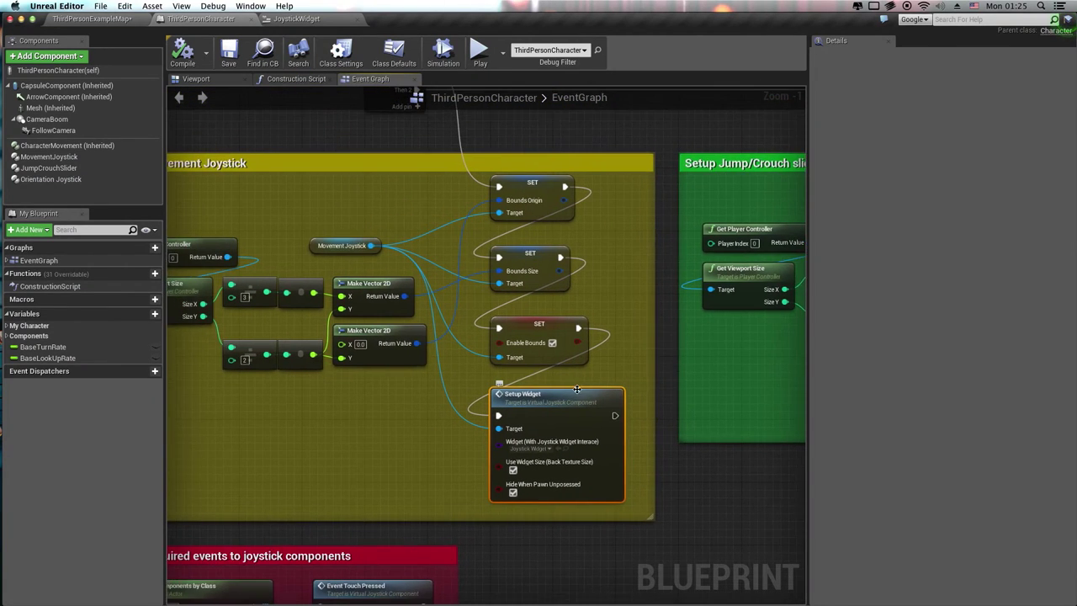
pyautogui.scroll(-1, 509, 363)
pyautogui.click(48, 157)
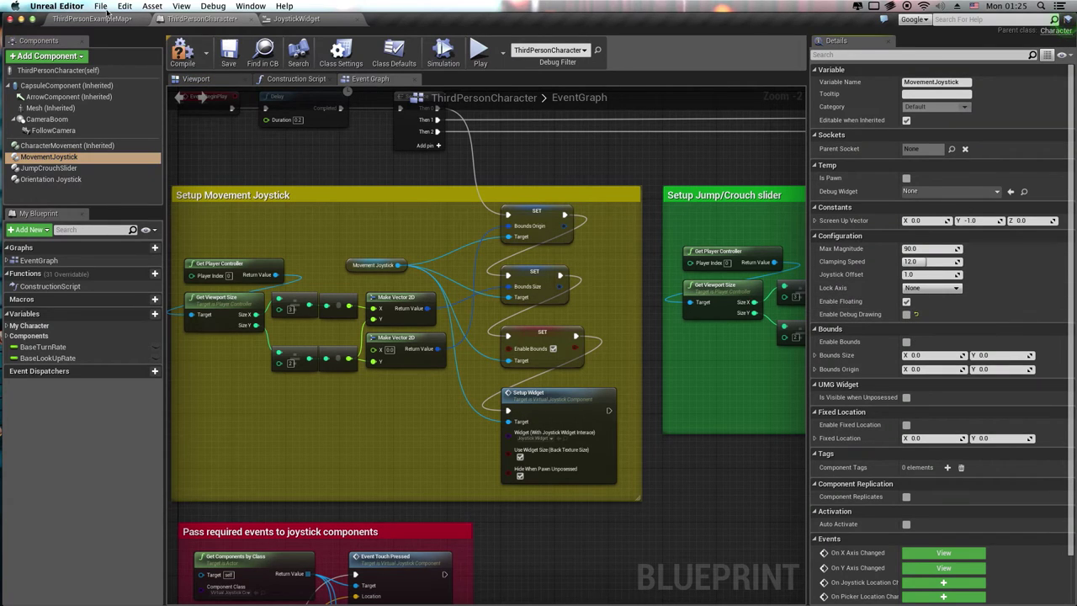
pyautogui.click(230, 54)
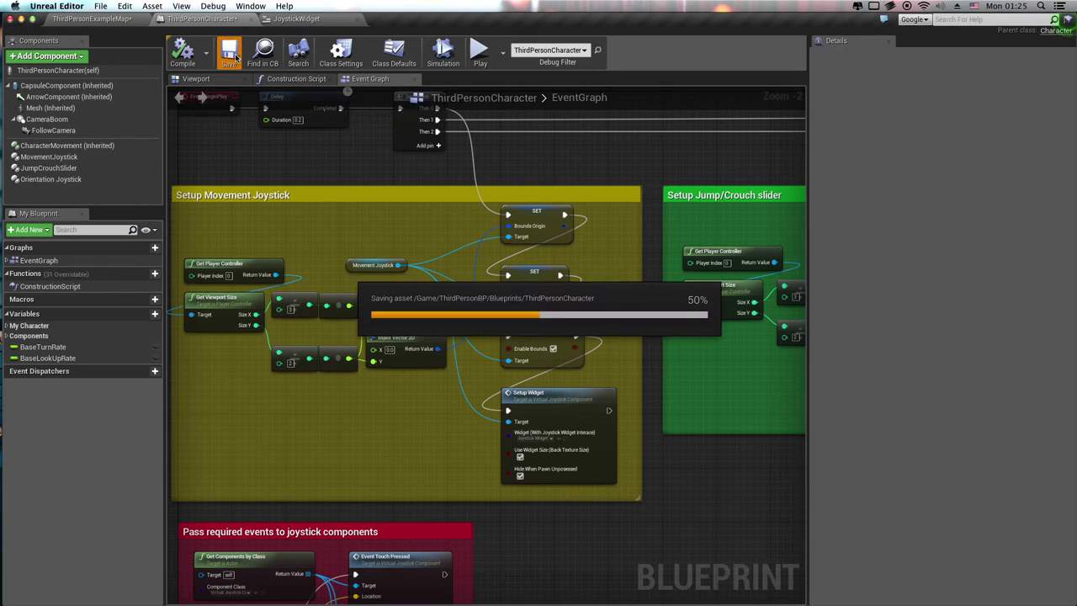
# Play the map, run the character with the move joystick, swing the camera with the look joystick, then stop.
pyautogui.click(97, 20)
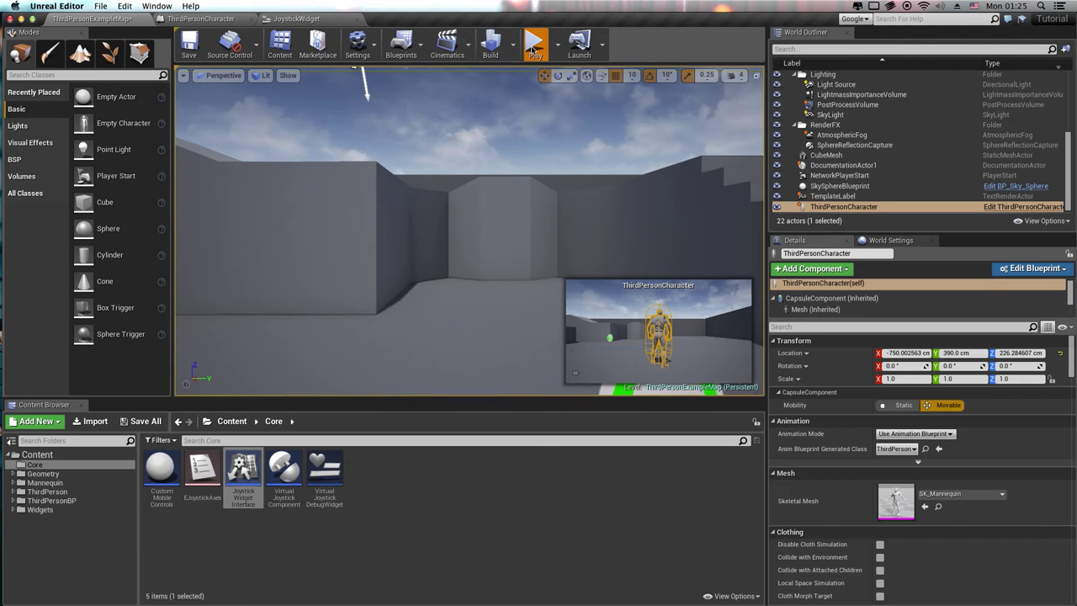
pyautogui.click(533, 52)
pyautogui.moveTo(275, 311)
pyautogui.mouseDown()
pyautogui.moveTo(317, 336)
pyautogui.moveTo(303, 269)
pyautogui.moveTo(325, 305)
pyautogui.moveTo(248, 344)
pyautogui.moveTo(277, 308)
pyautogui.moveTo(281, 260)
pyautogui.moveTo(264, 296)
pyautogui.moveTo(276, 309)
pyautogui.mouseUp()
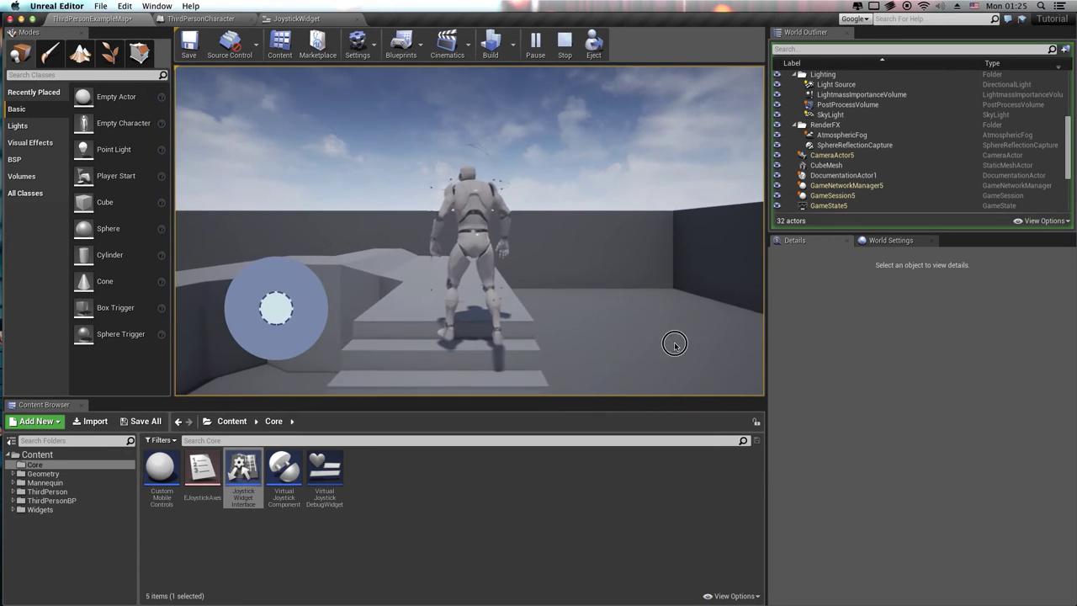
pyautogui.moveTo(674, 346)
pyautogui.mouseDown()
pyautogui.moveTo(670, 247)
pyautogui.moveTo(673, 363)
pyautogui.moveTo(649, 148)
pyautogui.mouseUp()
pyautogui.moveTo(445, 116)
pyautogui.mouseDown()
pyautogui.moveTo(409, 139)
pyautogui.moveTo(601, 149)
pyautogui.moveTo(430, 245)
pyautogui.mouseUp()
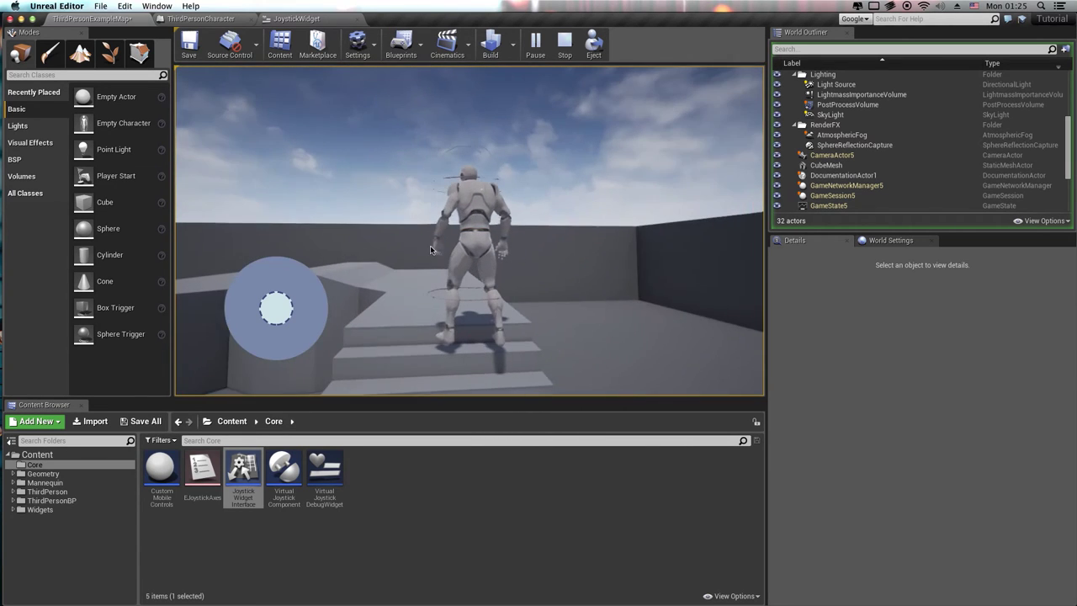
pyautogui.moveTo(509, 168); pyautogui.dragTo(508, 120)
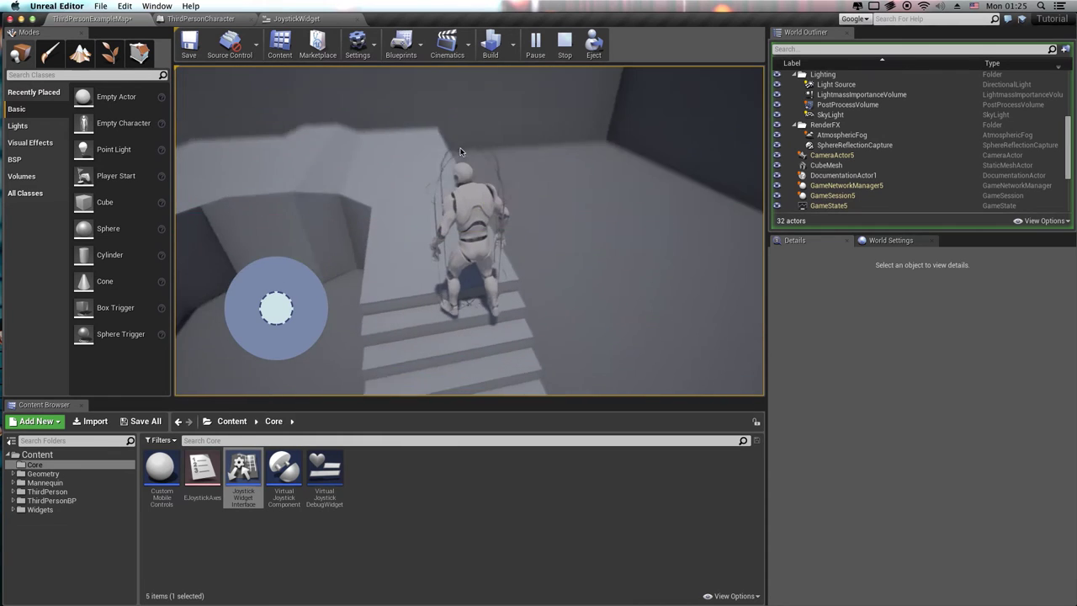
pyautogui.moveTo(276, 308)
pyautogui.mouseDown()
pyautogui.moveTo(286, 336)
pyautogui.moveTo(351, 281)
pyautogui.moveTo(306, 360)
pyautogui.mouseUp()
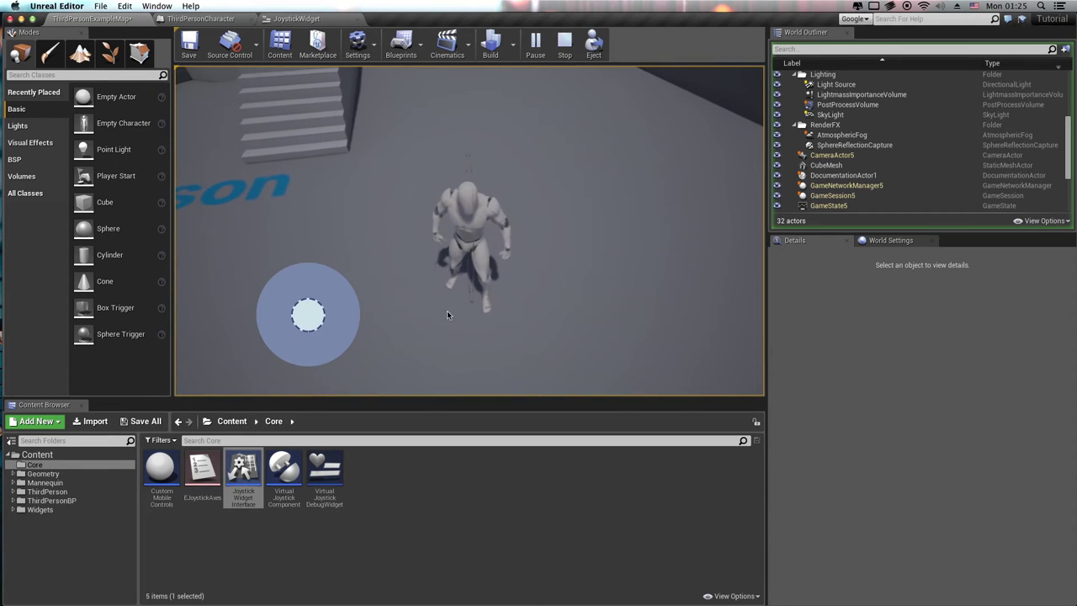
pyautogui.moveTo(597, 126); pyautogui.dragTo(596, 173)
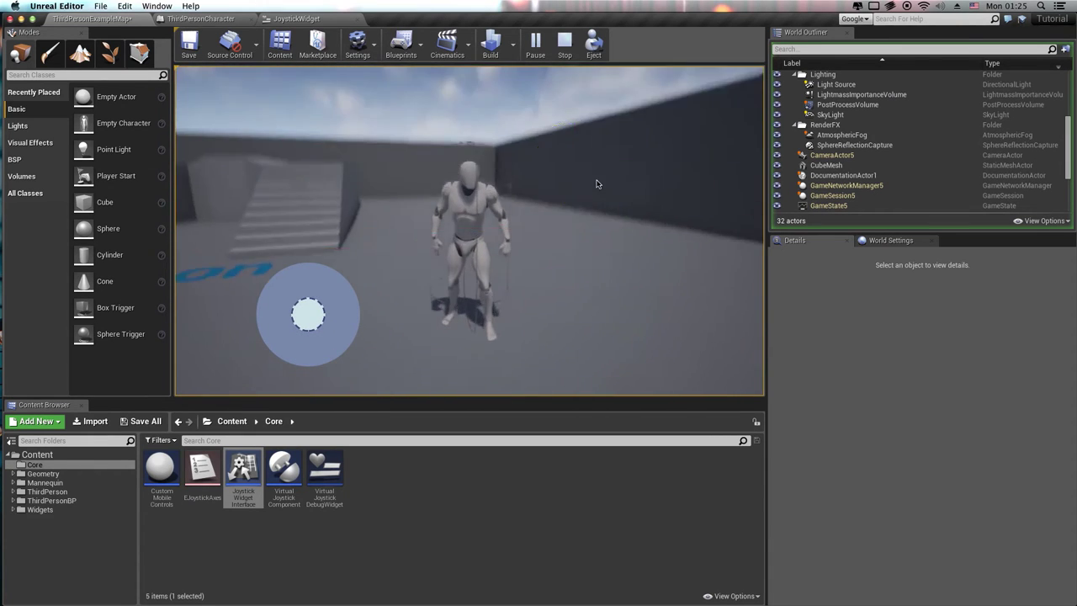
pyautogui.click(564, 44)
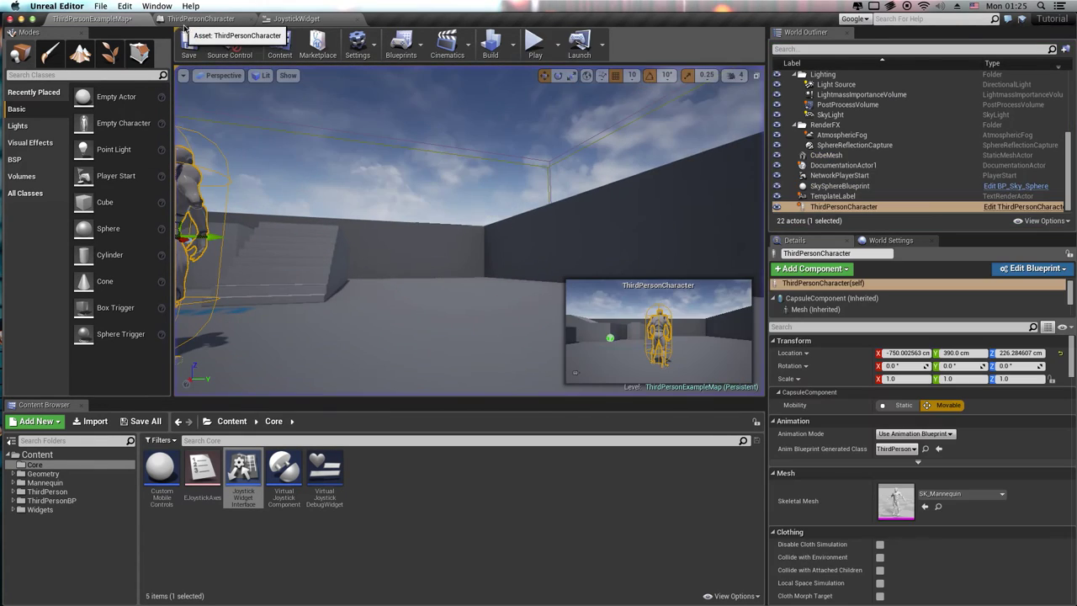
# Add a float * float multiply node off the Orientation Joystick's On Y Axis Changed Value.
pyautogui.click(185, 27)
pyautogui.scroll(-3, 631, 295)
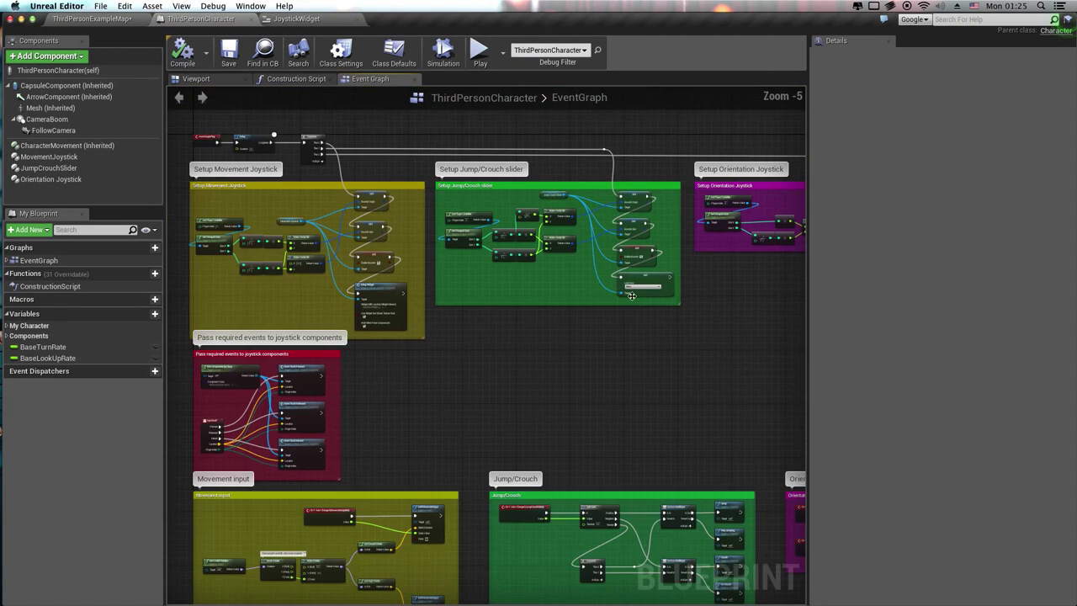
pyautogui.scroll(3, 690, 301)
pyautogui.scroll(3, 690, 301)
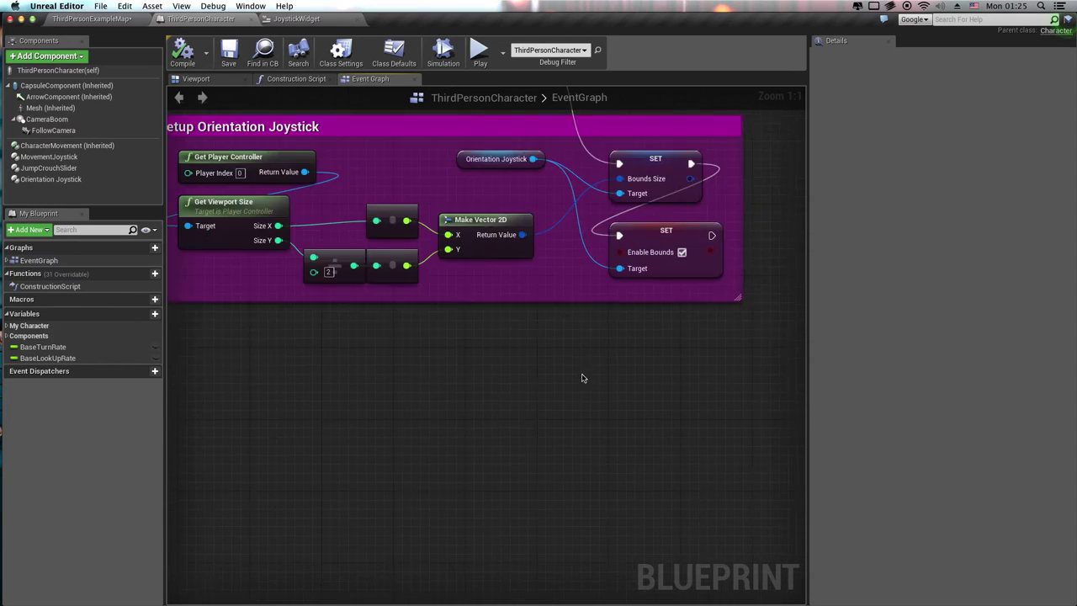
pyautogui.scroll(-3, 581, 375)
pyautogui.scroll(2, 596, 361)
pyautogui.scroll(2, 483, 373)
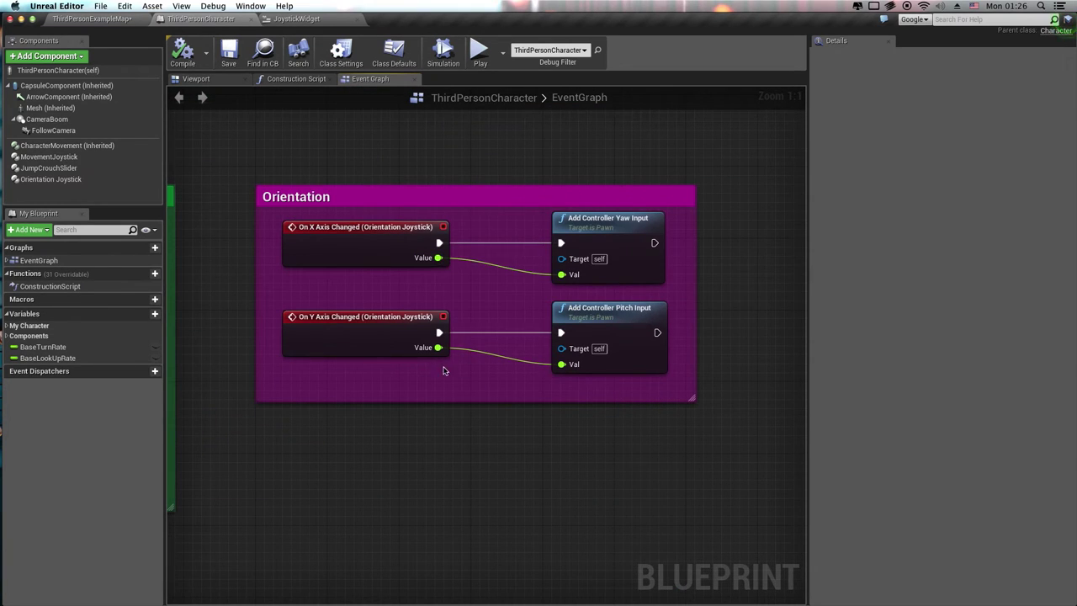
pyautogui.moveTo(452, 385); pyautogui.dragTo(453, 398)
pyautogui.write('*')
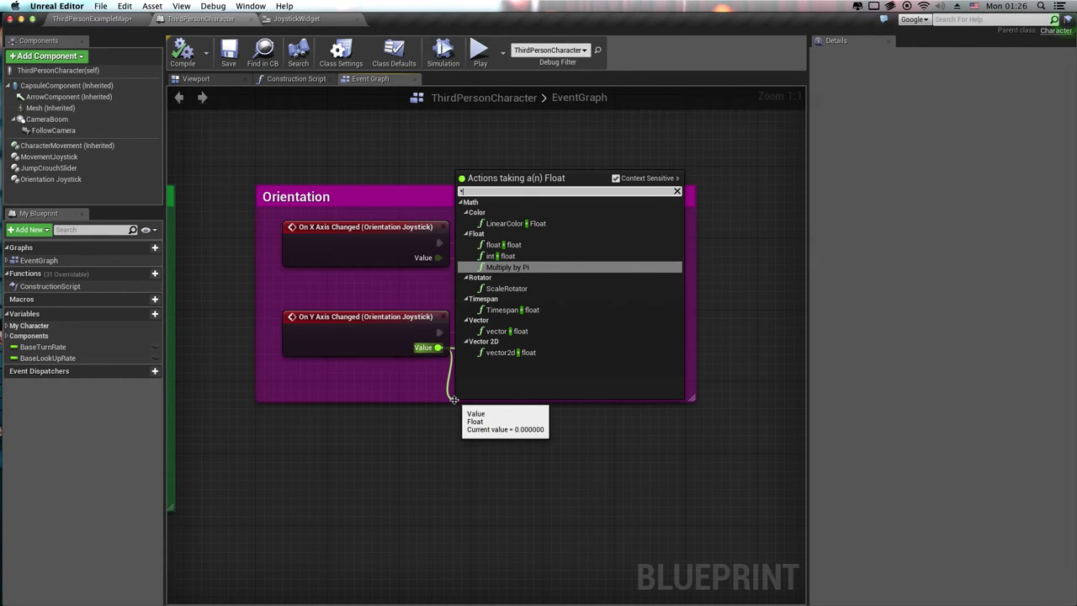
pyautogui.press('Up')
pyautogui.press('Up')
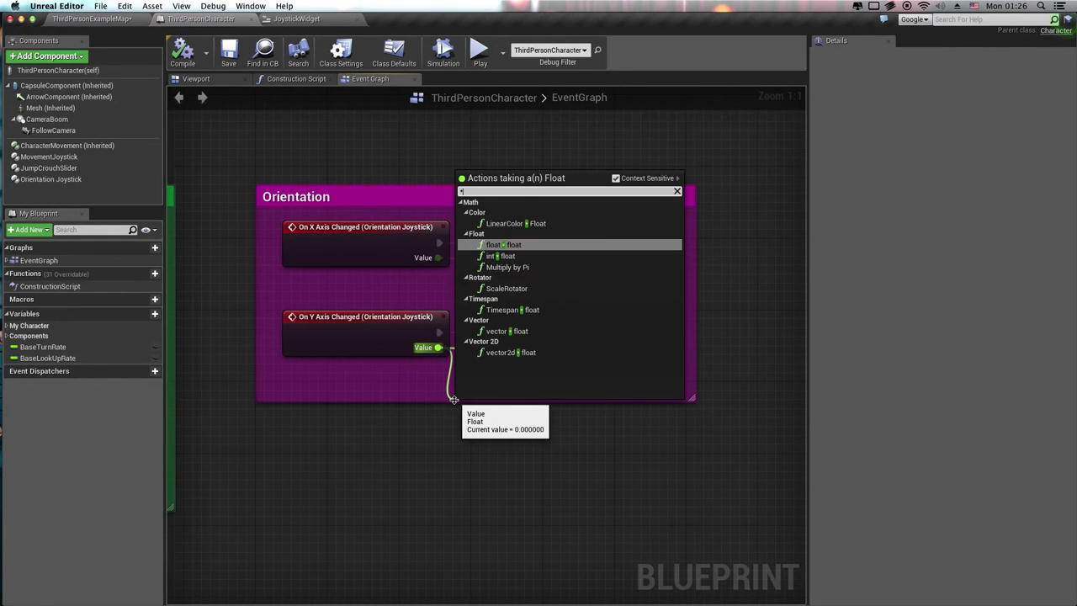
pyautogui.press('Return')
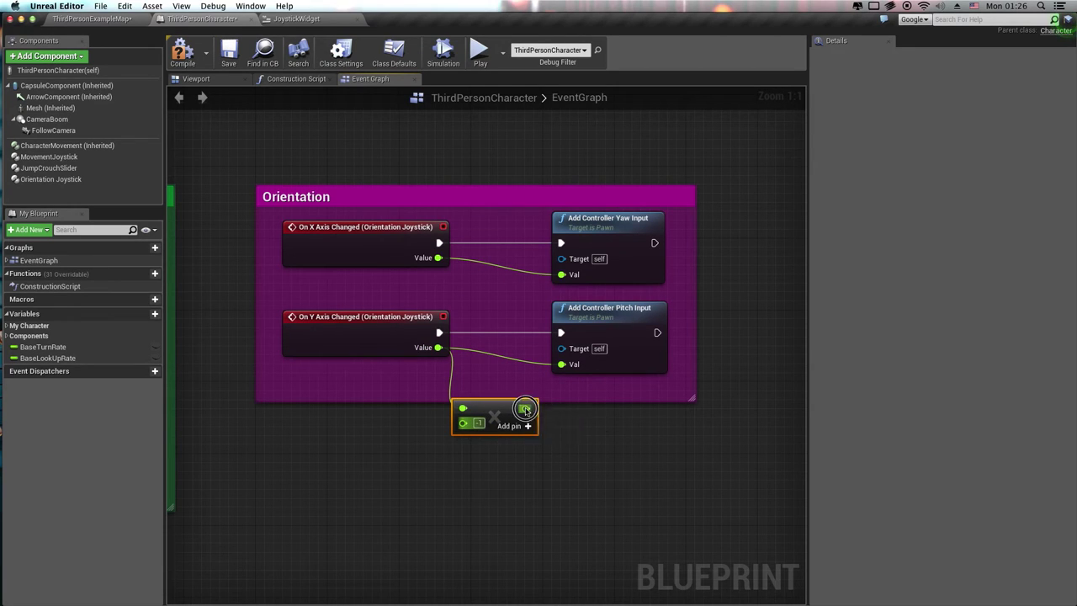
# Wire the multiply (by -1) result into Add Controller Pitch Input, placing it between both nodes.
pyautogui.moveTo(525, 409); pyautogui.dragTo(561, 364)
pyautogui.moveTo(490, 404); pyautogui.dragTo(493, 351)
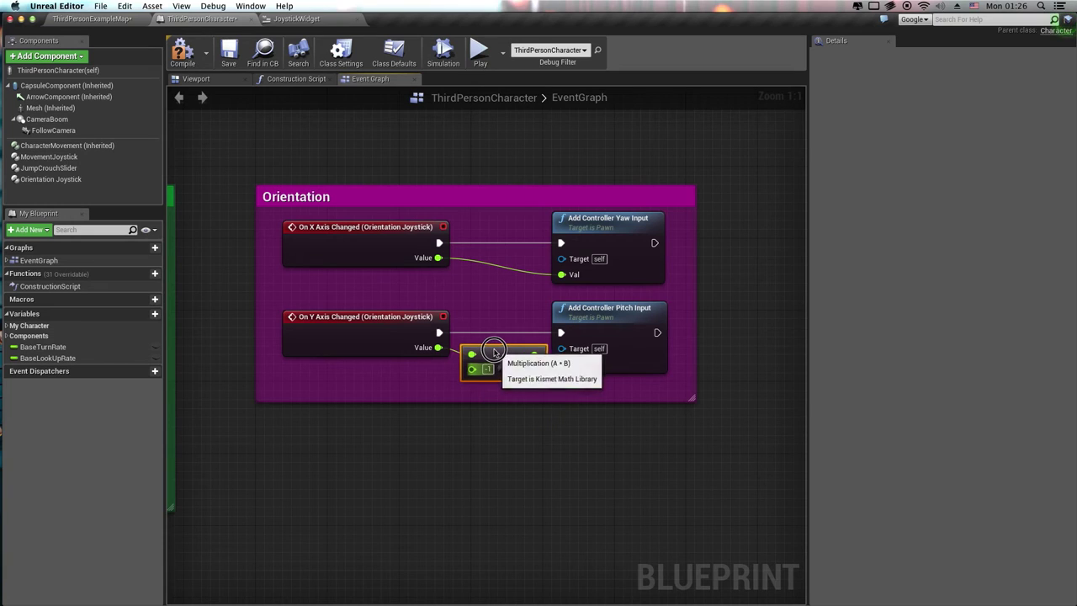
pyautogui.click(495, 135)
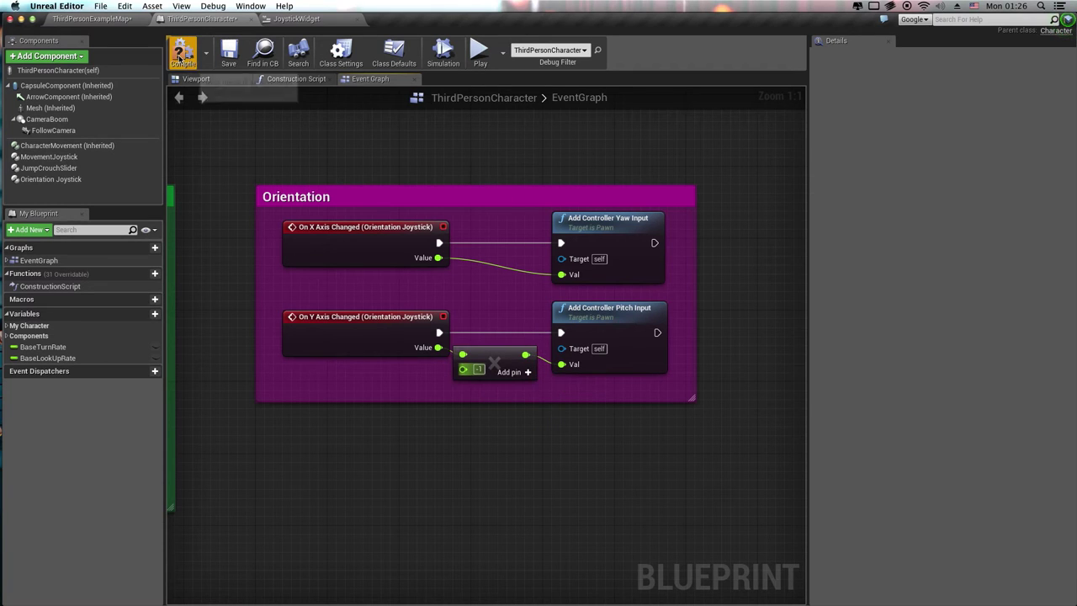
# Save ThirdPersonCharacter, turn the camera and run the character in several directions in the preview, then close it.
pyautogui.click(235, 54)
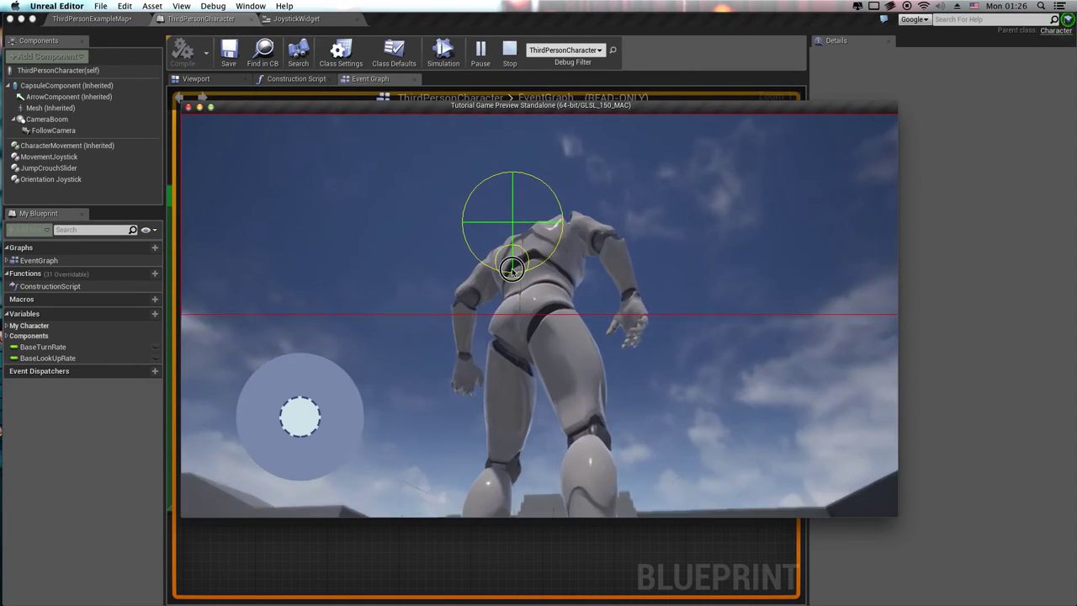
pyautogui.moveTo(511, 267)
pyautogui.mouseDown()
pyautogui.moveTo(498, 186)
pyautogui.moveTo(455, 249)
pyautogui.moveTo(495, 255)
pyautogui.moveTo(556, 320)
pyautogui.mouseUp()
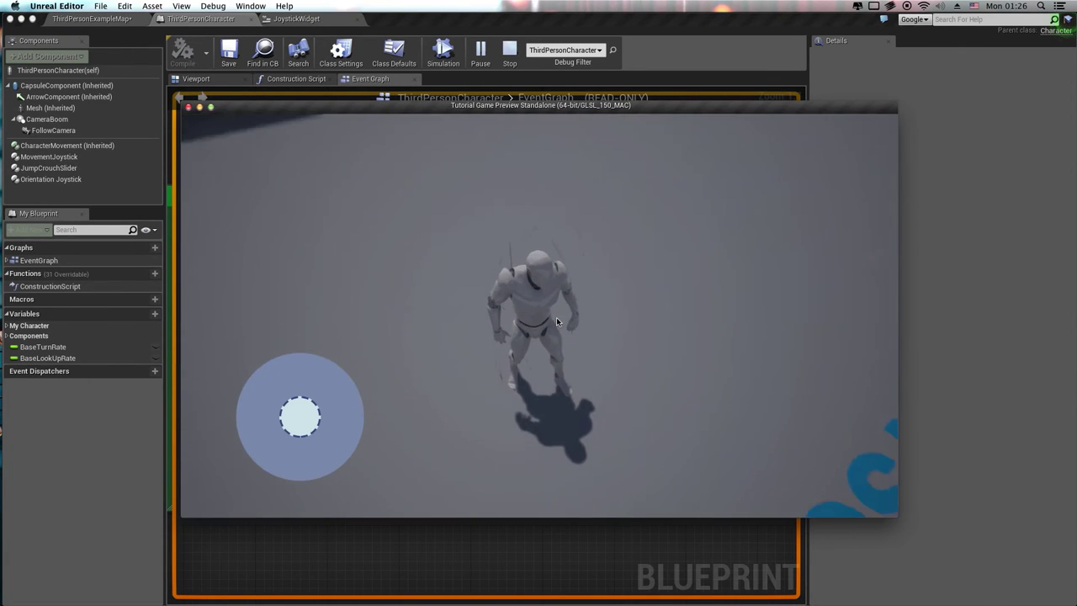
pyautogui.moveTo(301, 416)
pyautogui.mouseDown()
pyautogui.moveTo(295, 449)
pyautogui.moveTo(345, 370)
pyautogui.mouseUp()
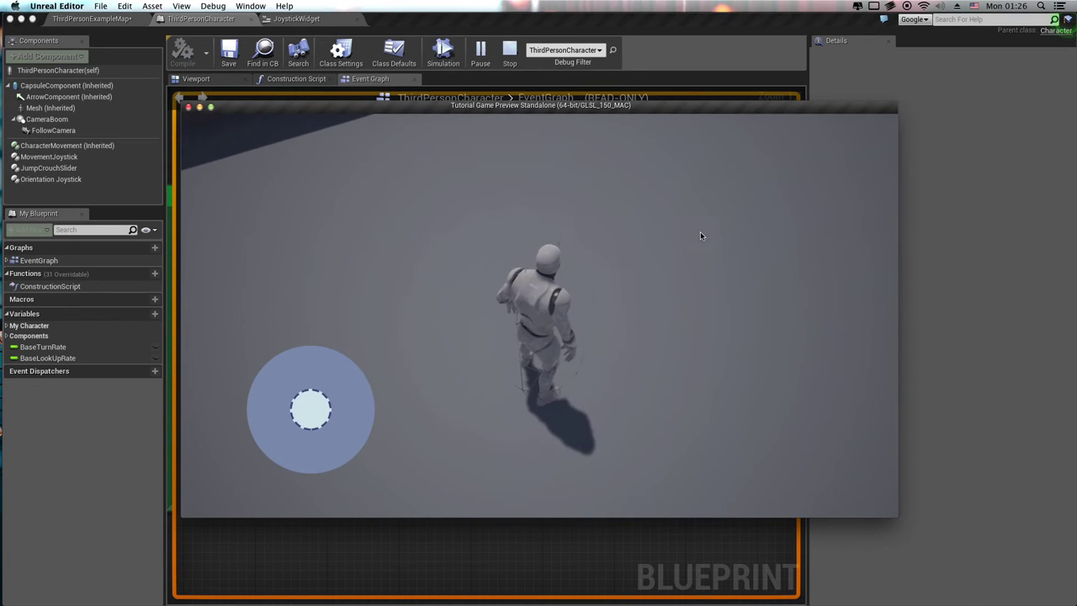
pyautogui.moveTo(723, 207); pyautogui.dragTo(765, 180)
pyautogui.moveTo(315, 404)
pyautogui.mouseDown()
pyautogui.moveTo(389, 336)
pyautogui.moveTo(249, 450)
pyautogui.mouseUp()
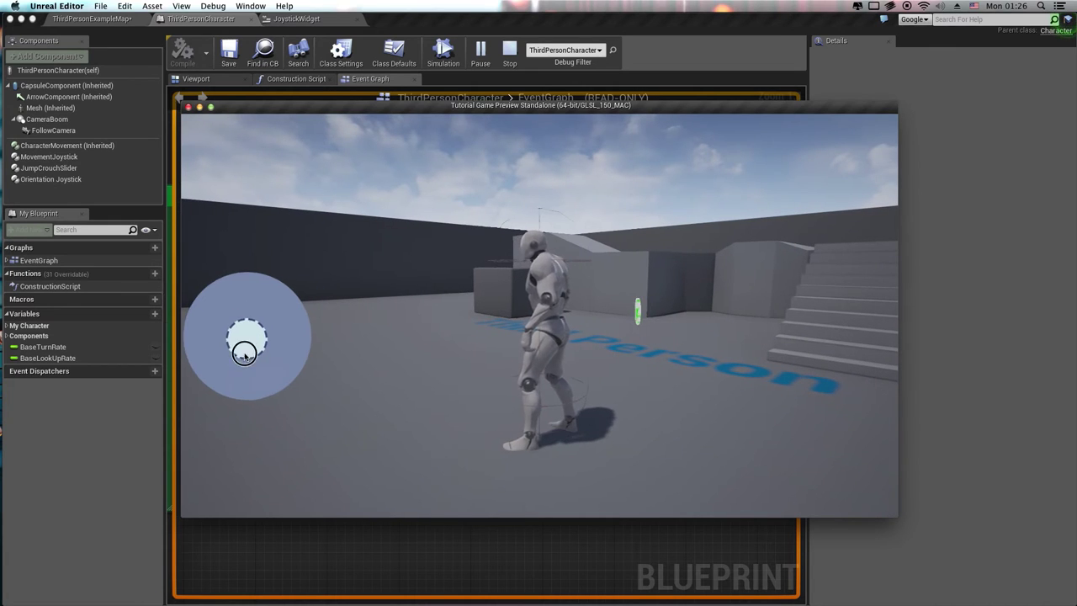
pyautogui.moveTo(244, 354)
pyautogui.mouseDown()
pyautogui.moveTo(228, 504)
pyautogui.moveTo(331, 480)
pyautogui.moveTo(283, 340)
pyautogui.moveTo(373, 372)
pyautogui.moveTo(313, 392)
pyautogui.mouseUp()
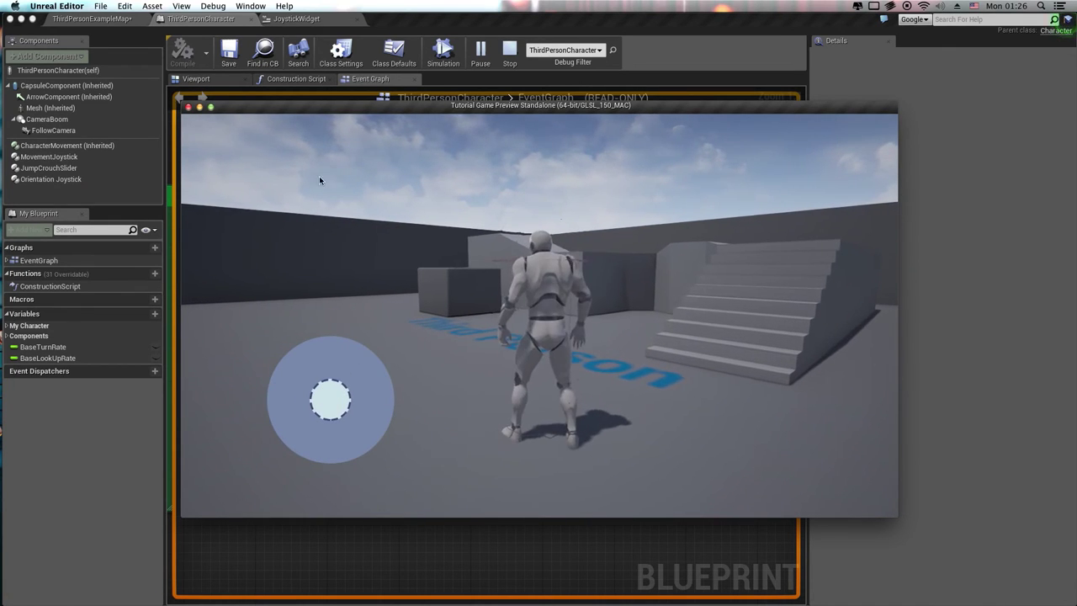
pyautogui.click(189, 108)
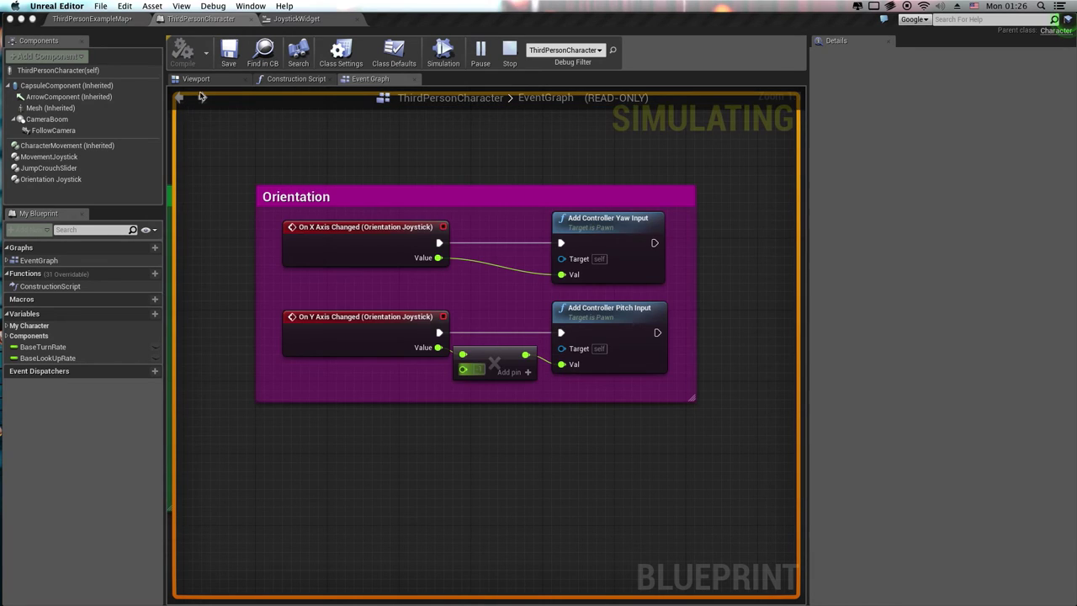
# Look through the JoystickWidget function graphs and event graph, then save ThirdPersonExampleMap.
pyautogui.click(302, 24)
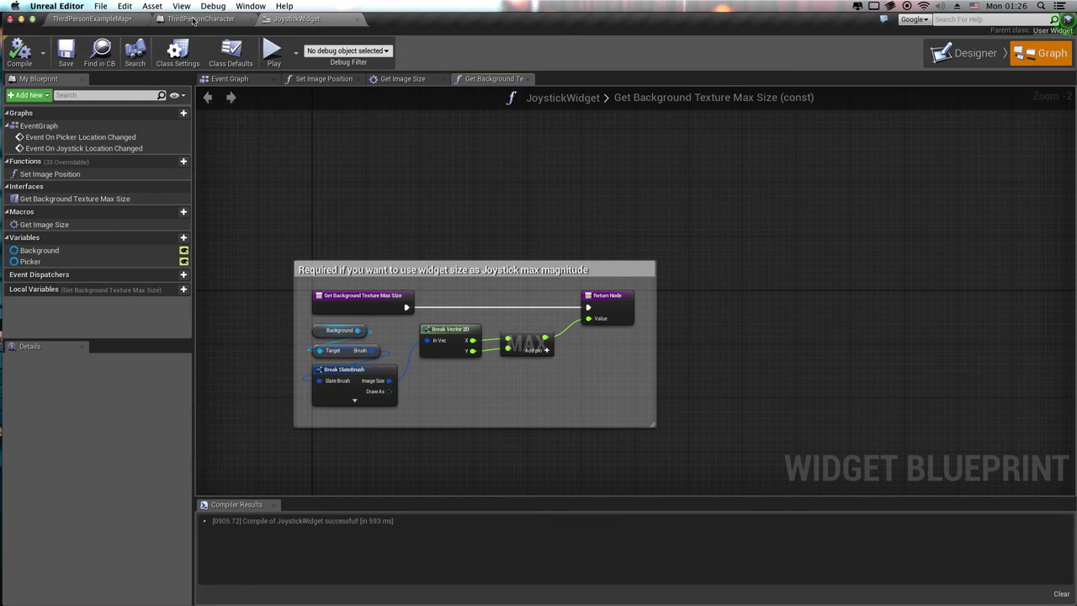
pyautogui.click(403, 78)
pyautogui.click(323, 78)
pyautogui.click(229, 79)
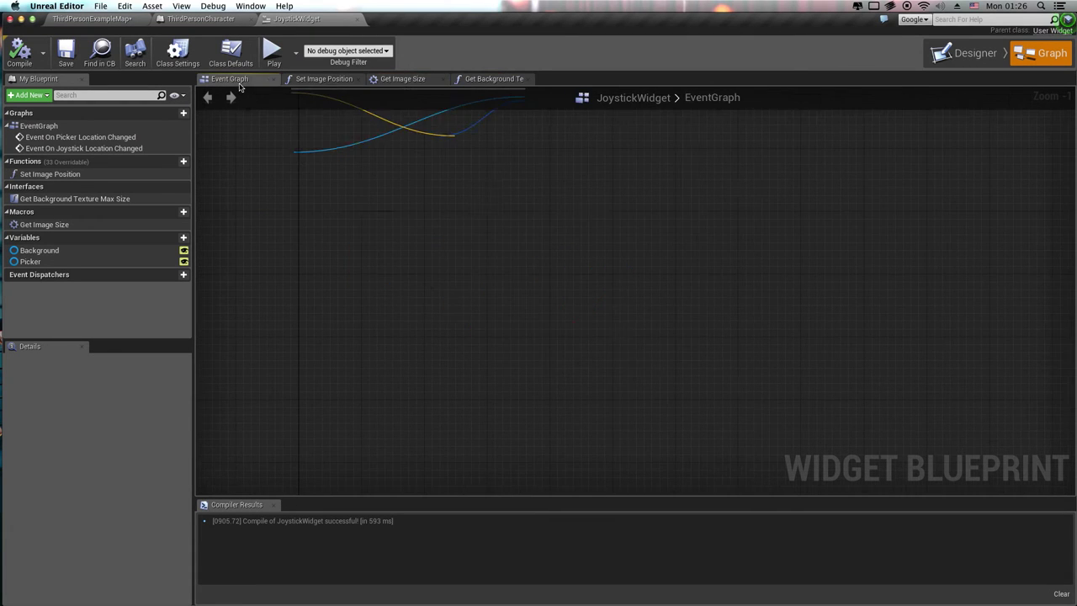
pyautogui.moveTo(443, 141); pyautogui.dragTo(472, 308, button='right')
pyautogui.scroll(-2, 563, 373)
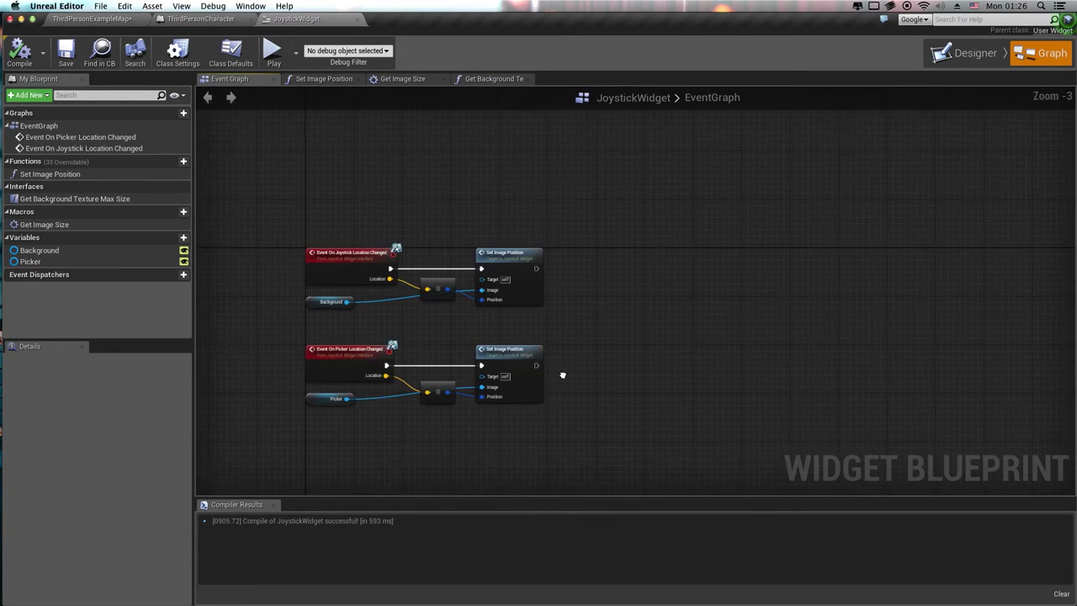
pyautogui.click(93, 18)
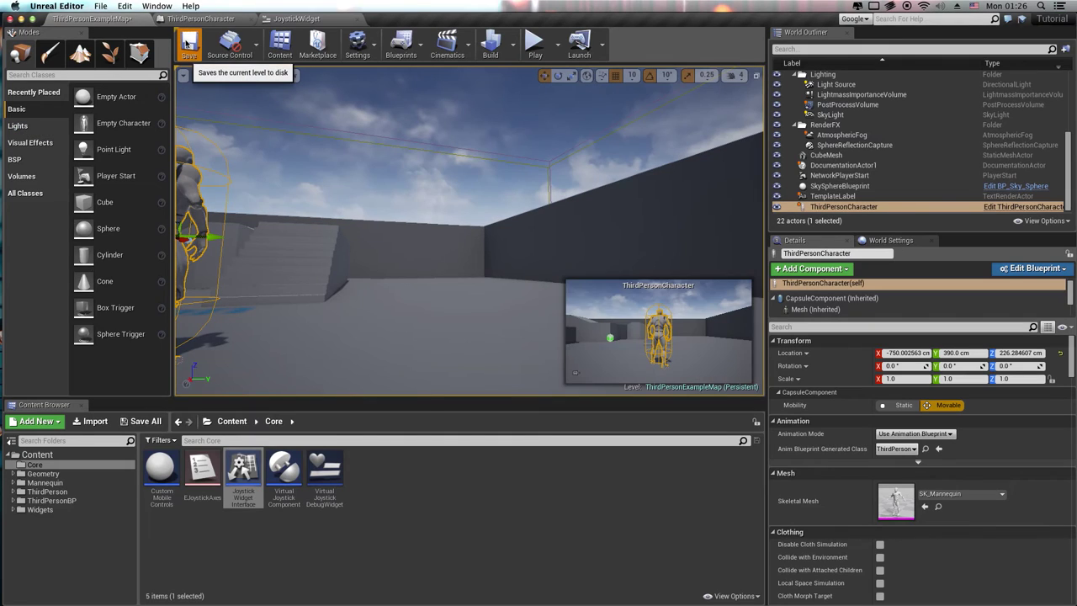
pyautogui.click(189, 45)
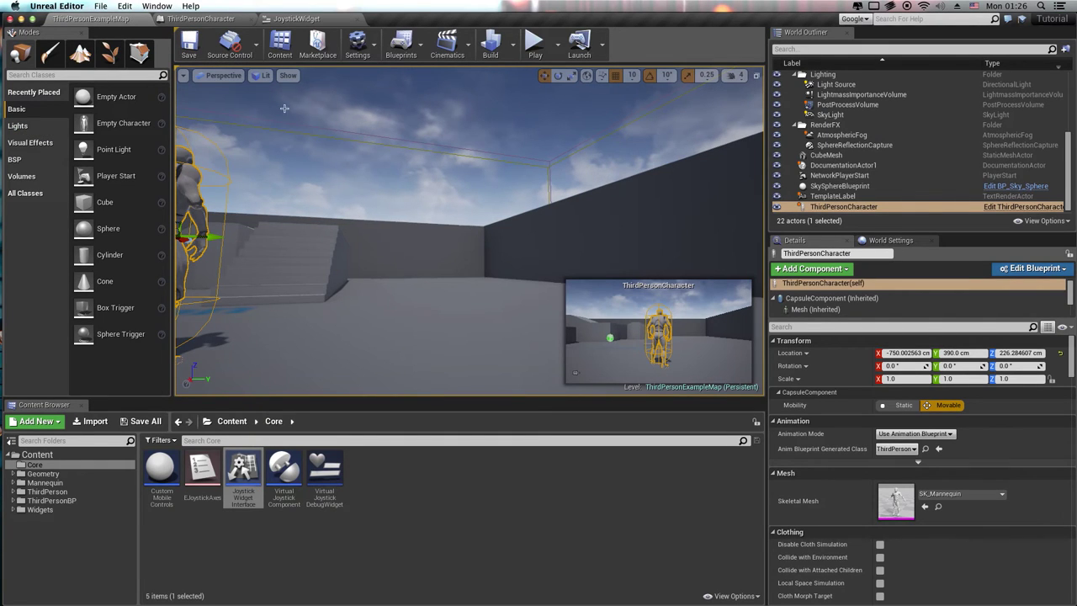
# Uncheck Enable Debug Drawing and Enable Floating on the MovementJoystick component.
pyautogui.click(201, 18)
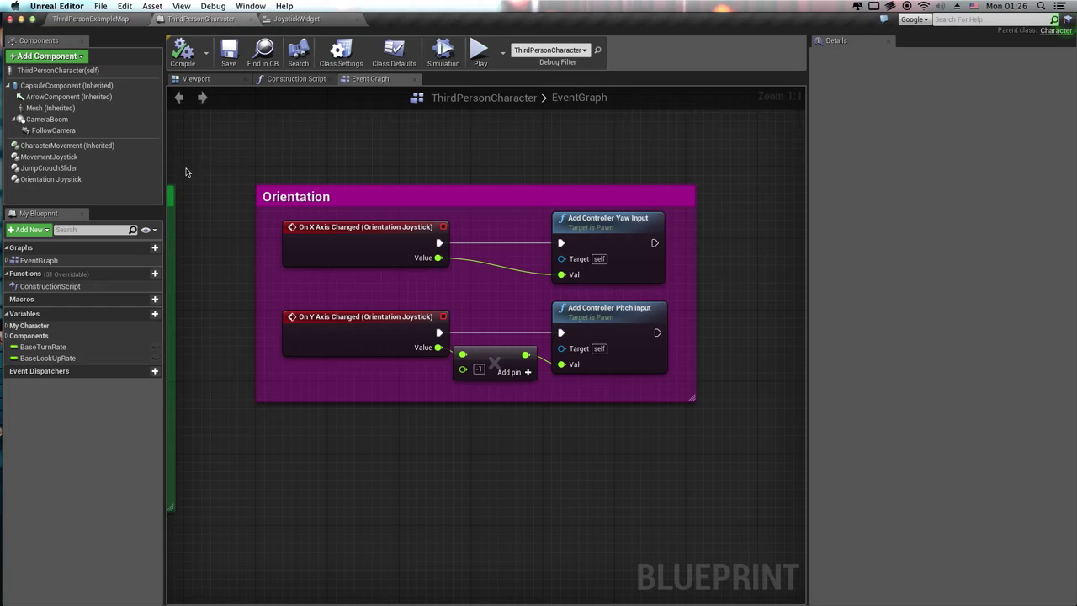
pyautogui.click(49, 156)
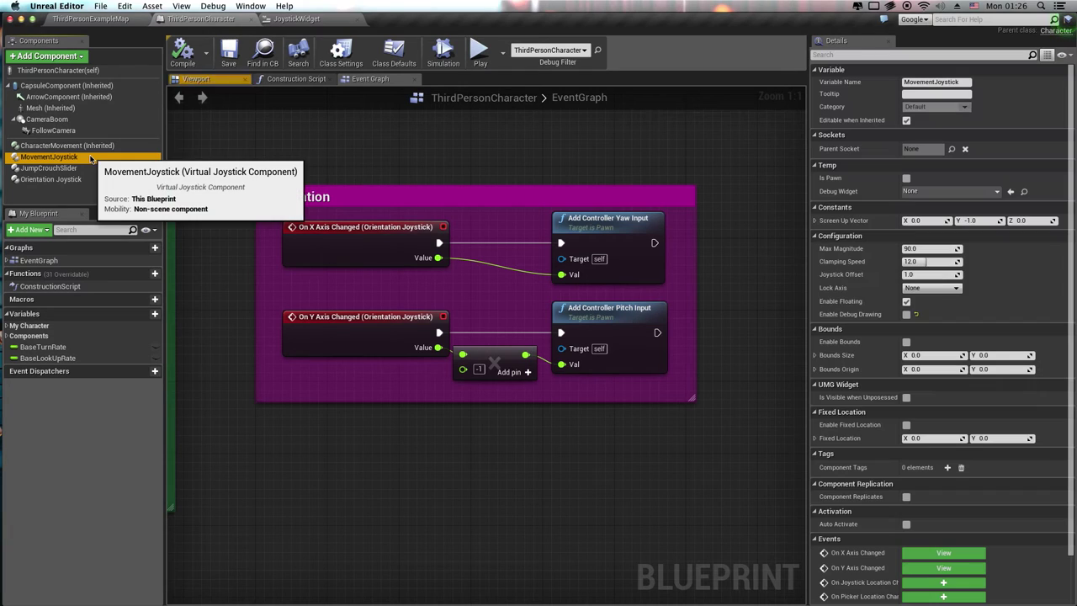
pyautogui.click(906, 314)
pyautogui.click(906, 313)
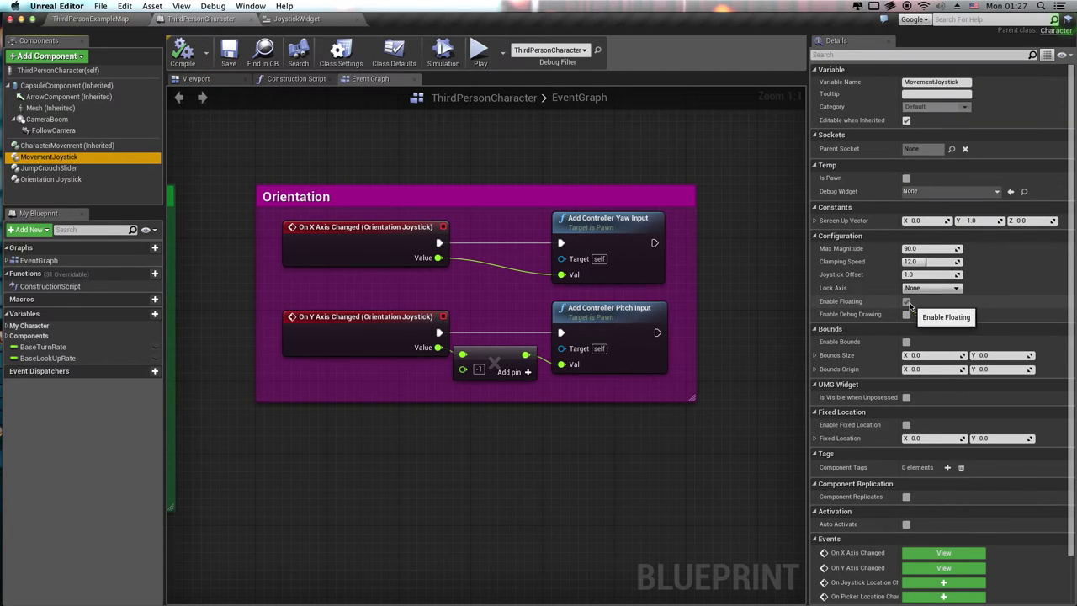
pyautogui.click(906, 301)
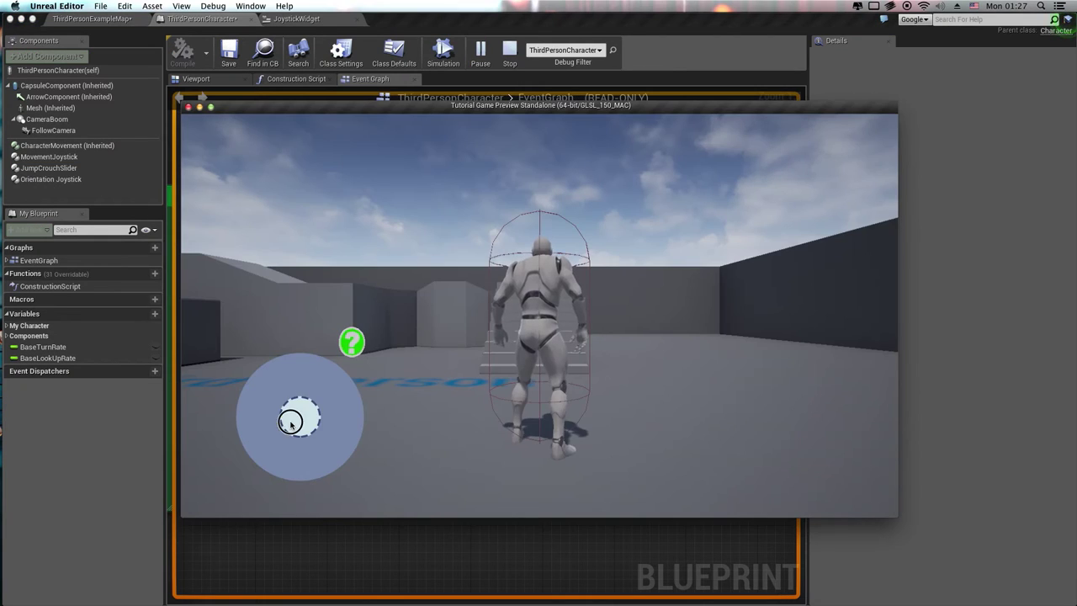
# Run and steer the character around the level with the movement joystick, then exit with Escape.
pyautogui.moveTo(294, 413)
pyautogui.mouseDown()
pyautogui.moveTo(181, 394)
pyautogui.moveTo(280, 447)
pyautogui.mouseUp()
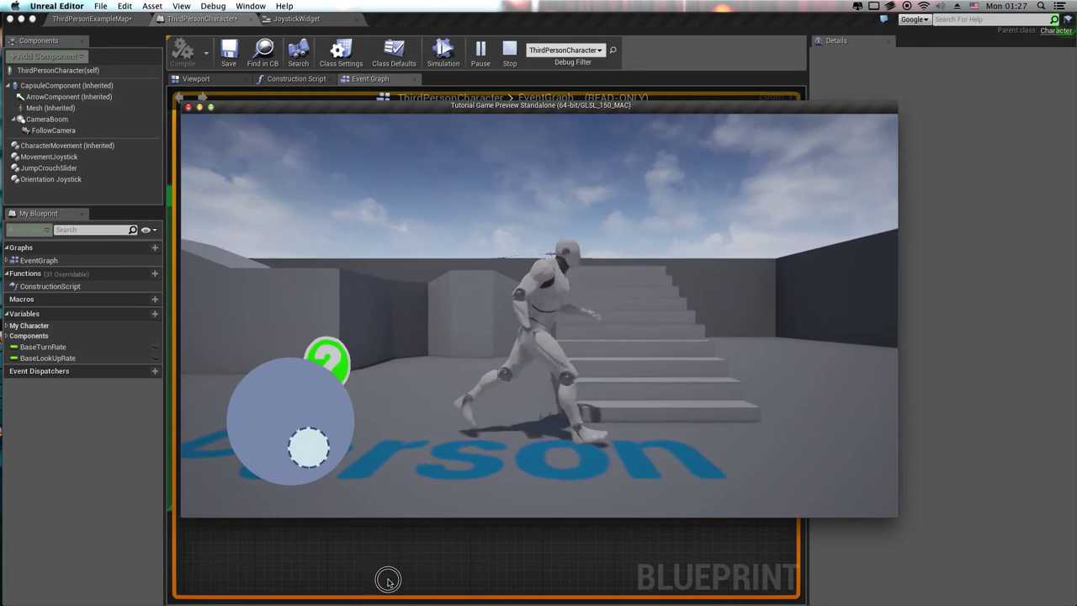
pyautogui.moveTo(280, 447)
pyautogui.mouseDown()
pyautogui.moveTo(442, 432)
pyautogui.moveTo(283, 426)
pyautogui.moveTo(286, 362)
pyautogui.moveTo(317, 444)
pyautogui.mouseUp()
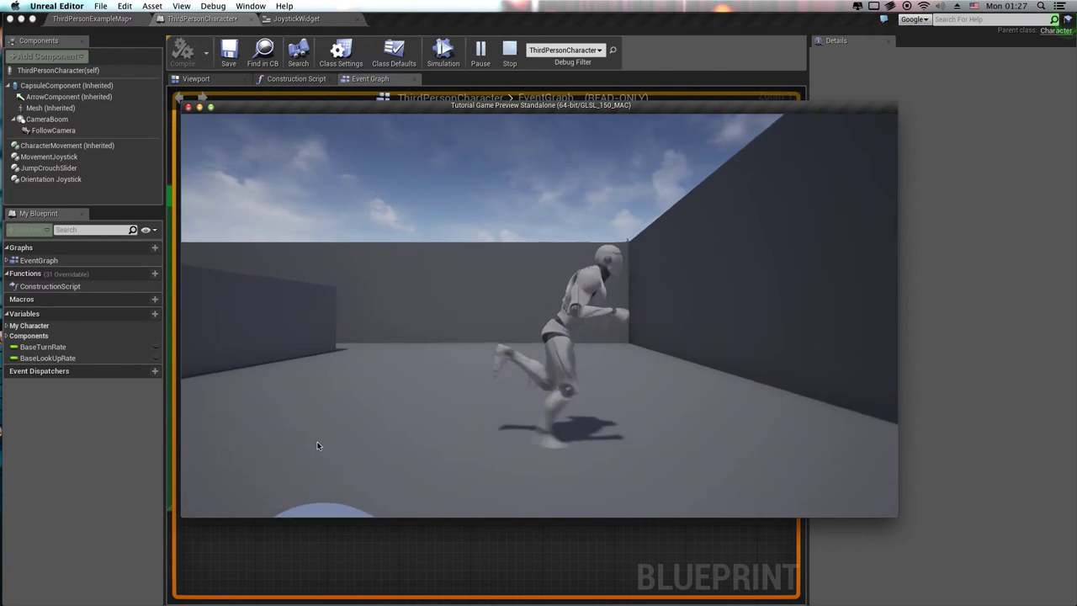
pyautogui.press('Escape')
# Survey the graph's setup groups and turn Enable Floating back on for MovementJoystick.
pyautogui.scroll(-2, 395, 202)
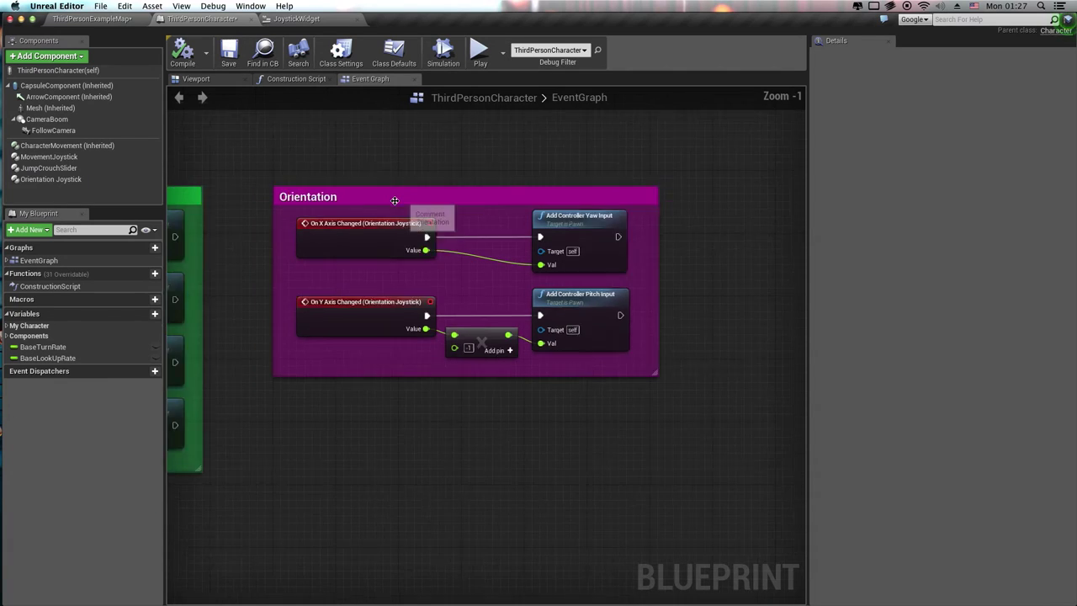
pyautogui.moveTo(335, 276); pyautogui.dragTo(456, 291, button='right')
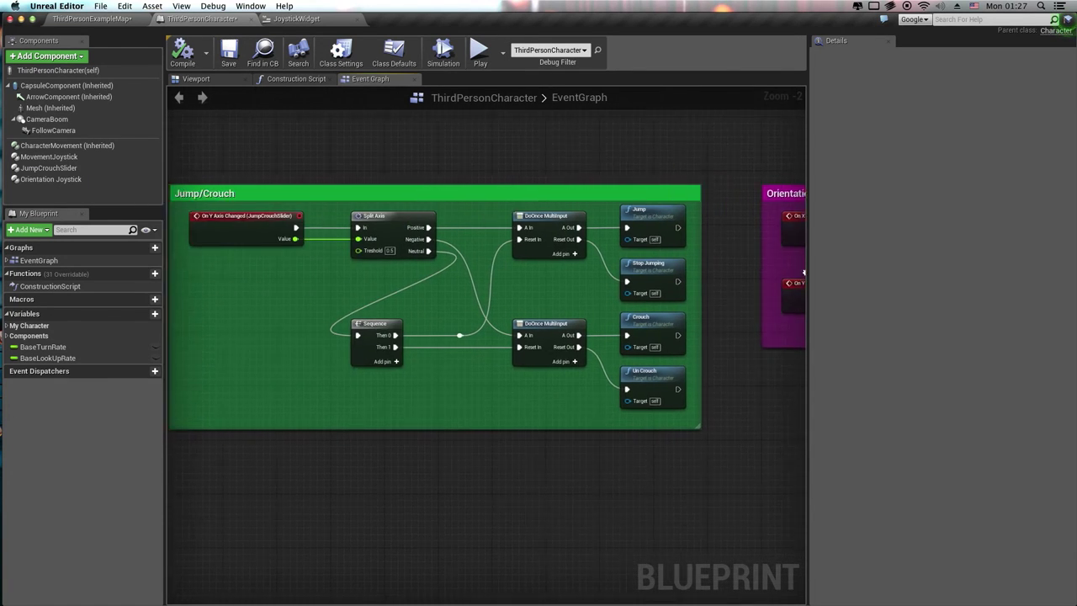
pyautogui.scroll(-2, 456, 291)
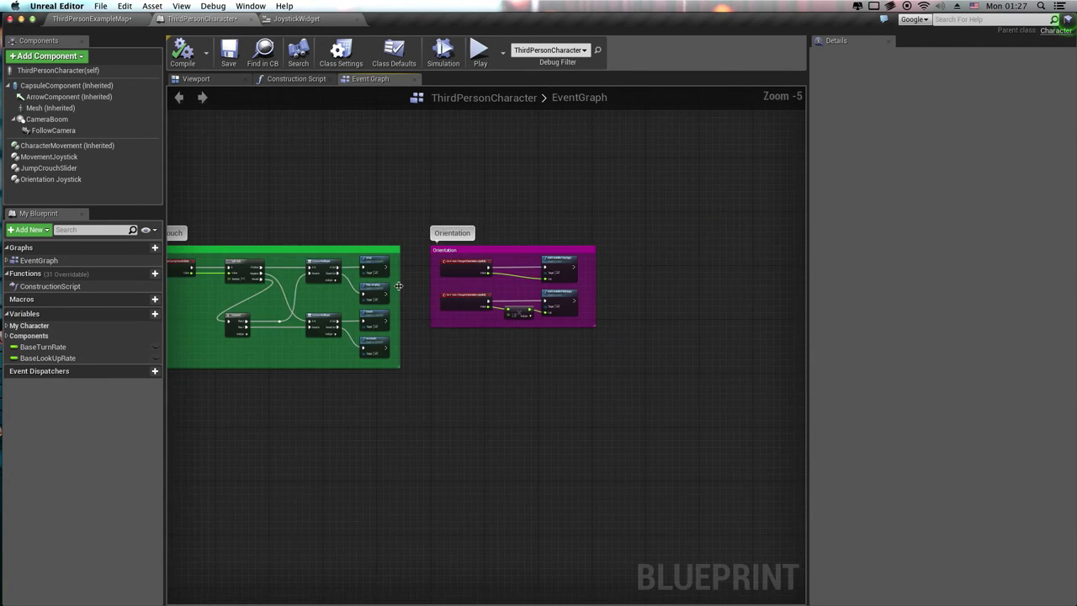
pyautogui.moveTo(456, 291); pyautogui.dragTo(336, 143, button='right')
pyautogui.scroll(5, 614, 263)
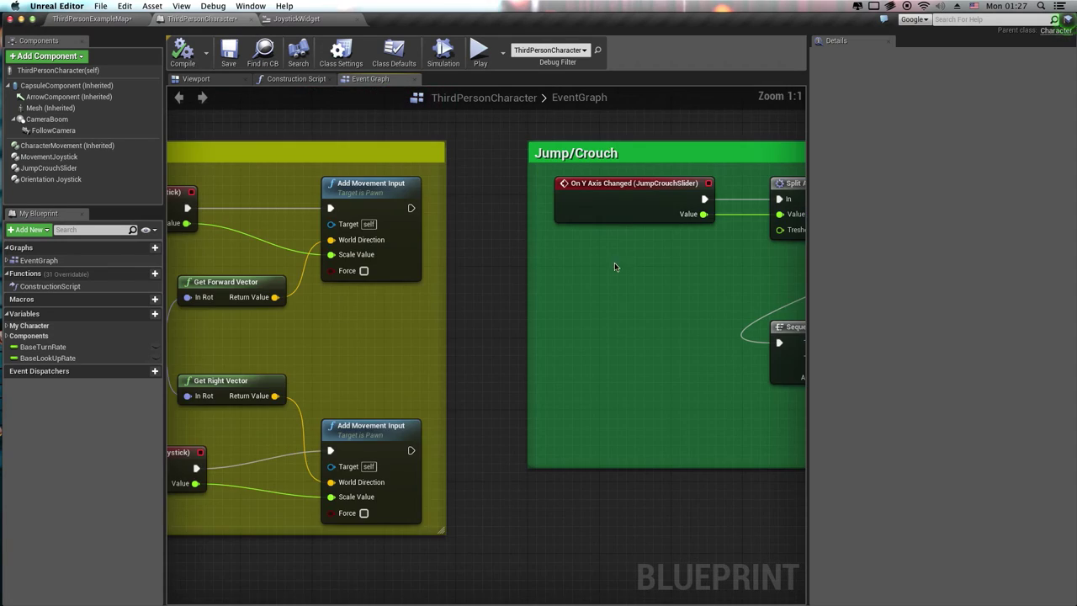
pyautogui.moveTo(614, 263); pyautogui.dragTo(658, 301, button='right')
pyautogui.scroll(-3, 655, 318)
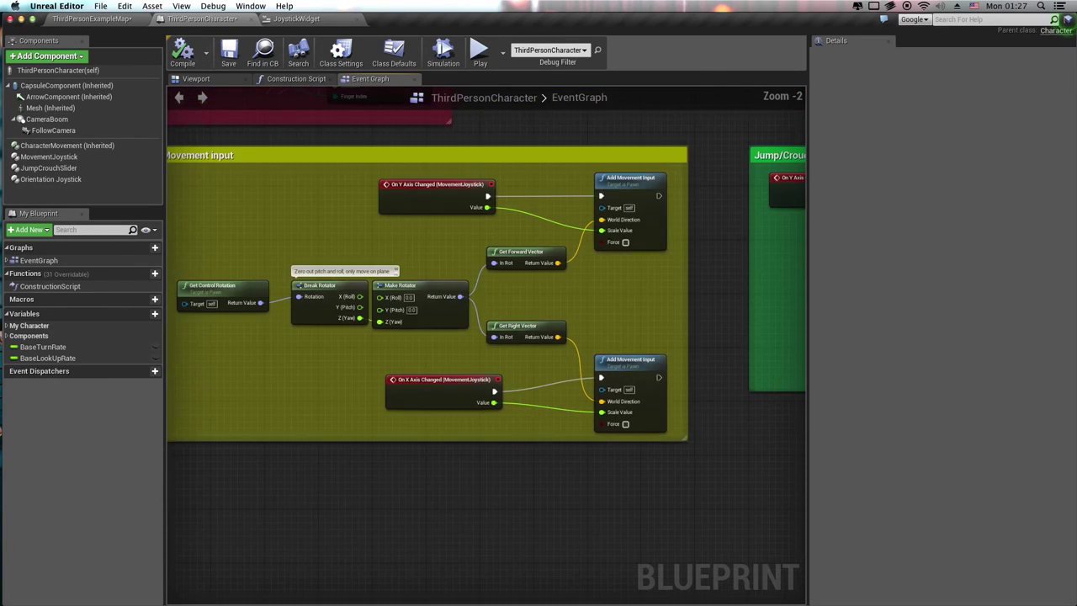
pyautogui.moveTo(572, 67); pyautogui.dragTo(620, 332, button='right')
pyautogui.scroll(-2, 620, 331)
pyautogui.moveTo(670, 211); pyautogui.dragTo(455, 410, button='right')
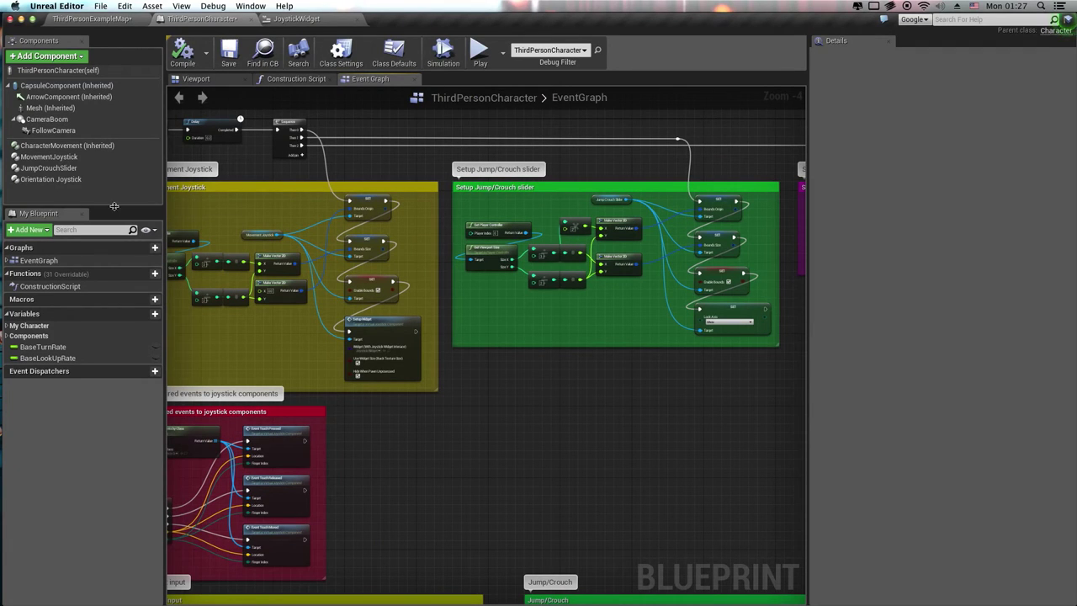
pyautogui.click(65, 158)
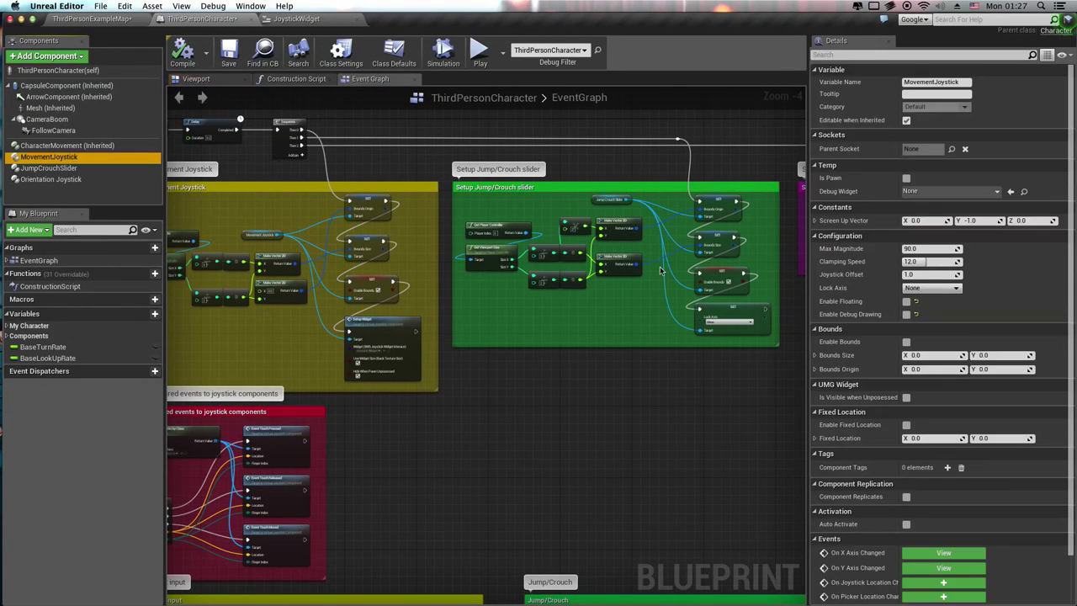
pyautogui.click(905, 302)
# Review the Orientation and Movement Joystick setup groups, checking the Enable Bounds node and MovementJoystick settings.
pyautogui.moveTo(595, 346); pyautogui.dragTo(559, 354, button='right')
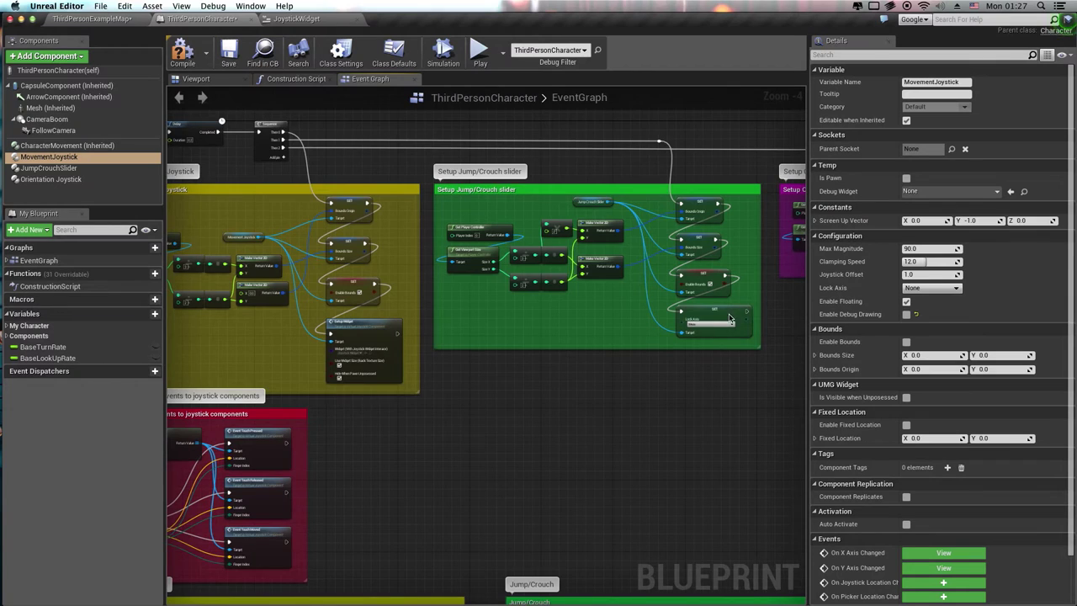
pyautogui.moveTo(732, 319); pyautogui.dragTo(615, 340, button='right')
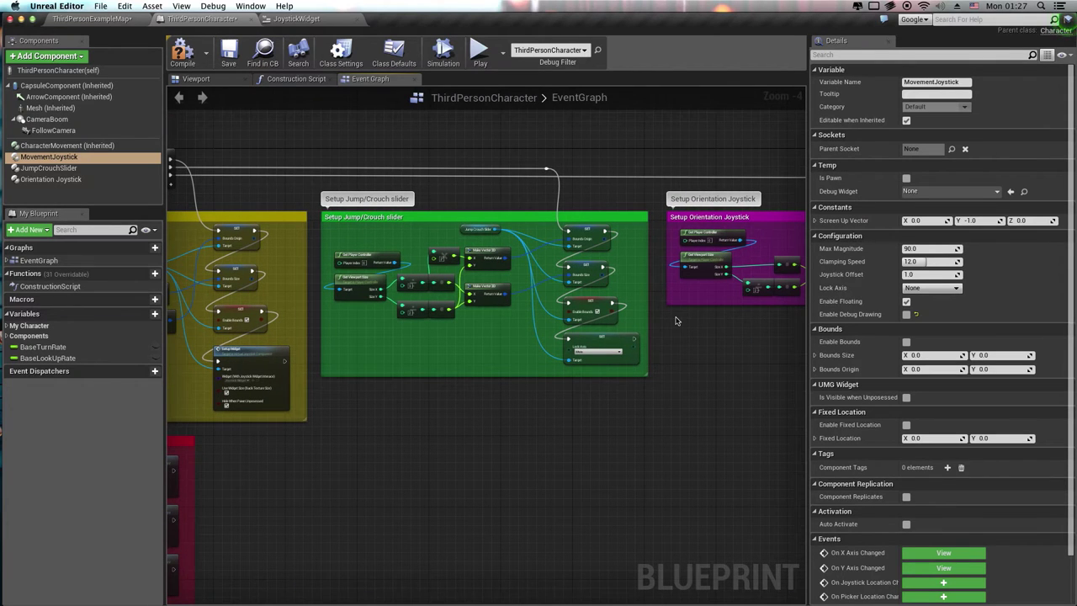
pyautogui.moveTo(437, 284); pyautogui.dragTo(740, 290, button='right')
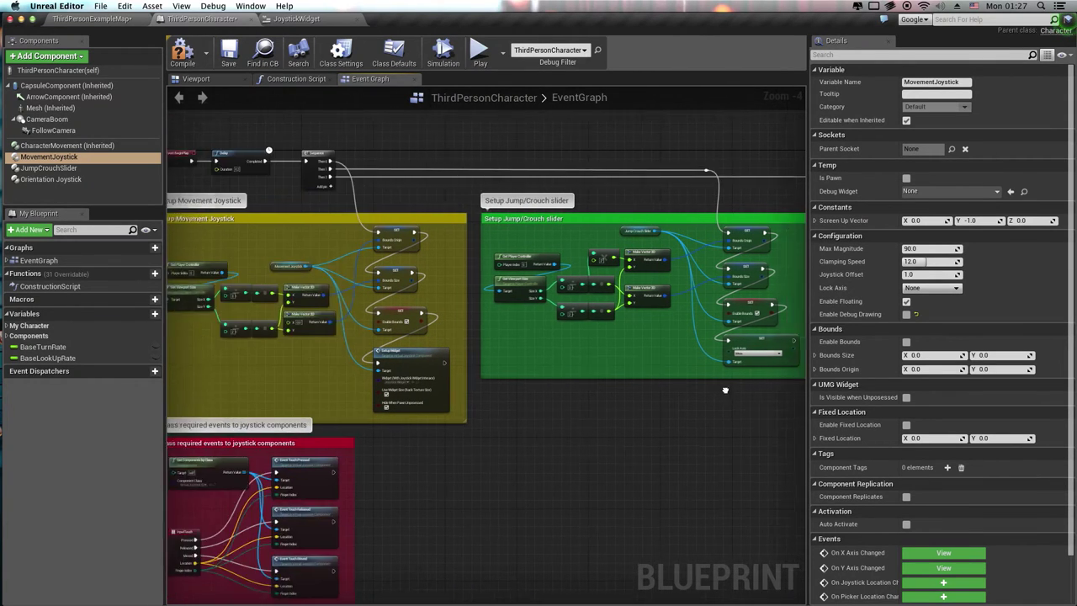
pyautogui.scroll(5, 439, 284)
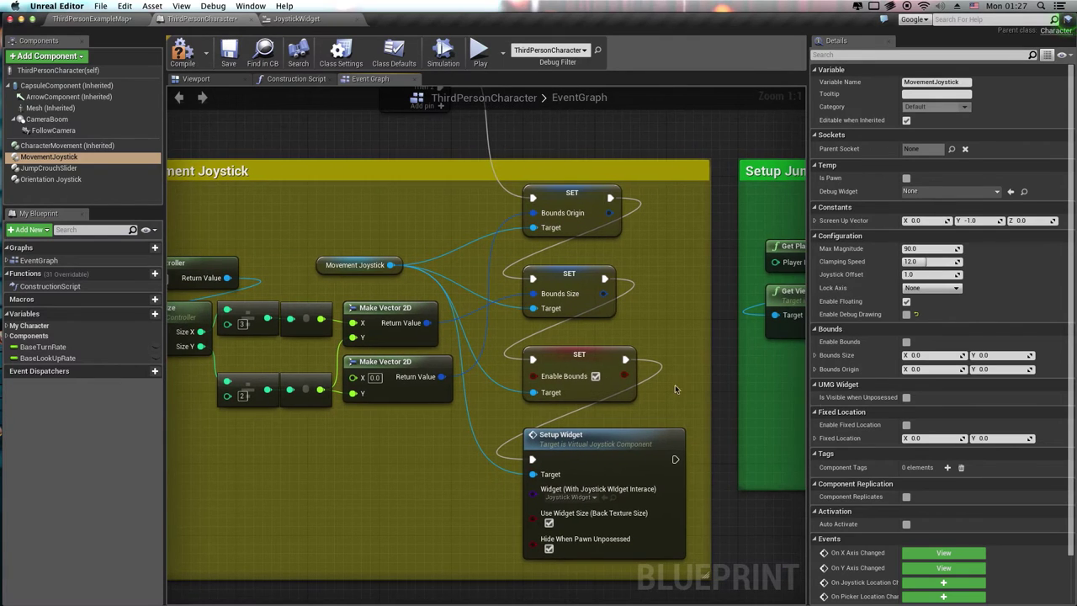
pyautogui.click(603, 376)
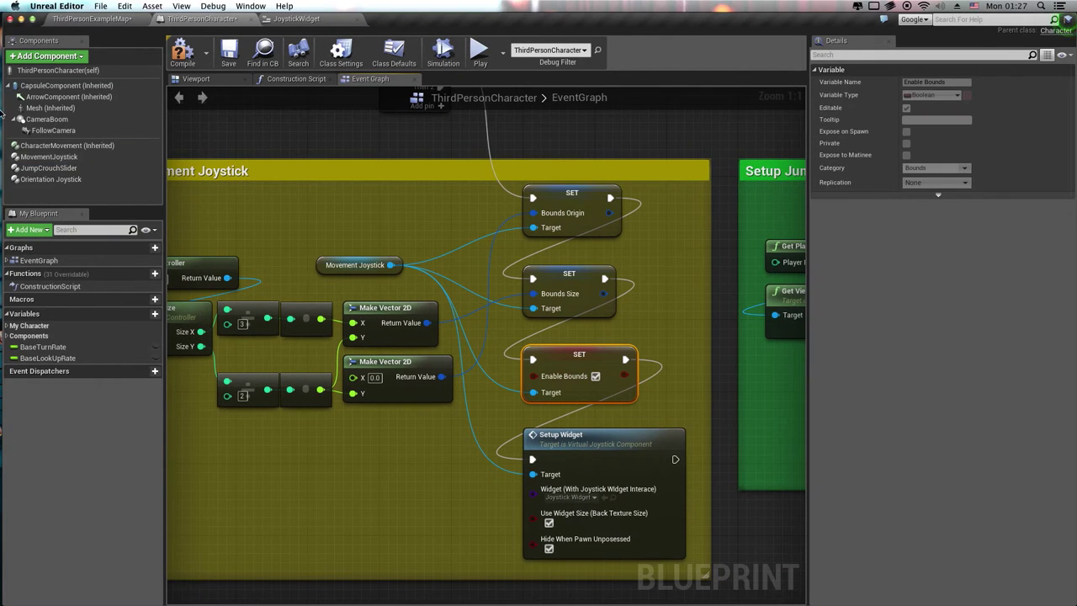
pyautogui.click(49, 156)
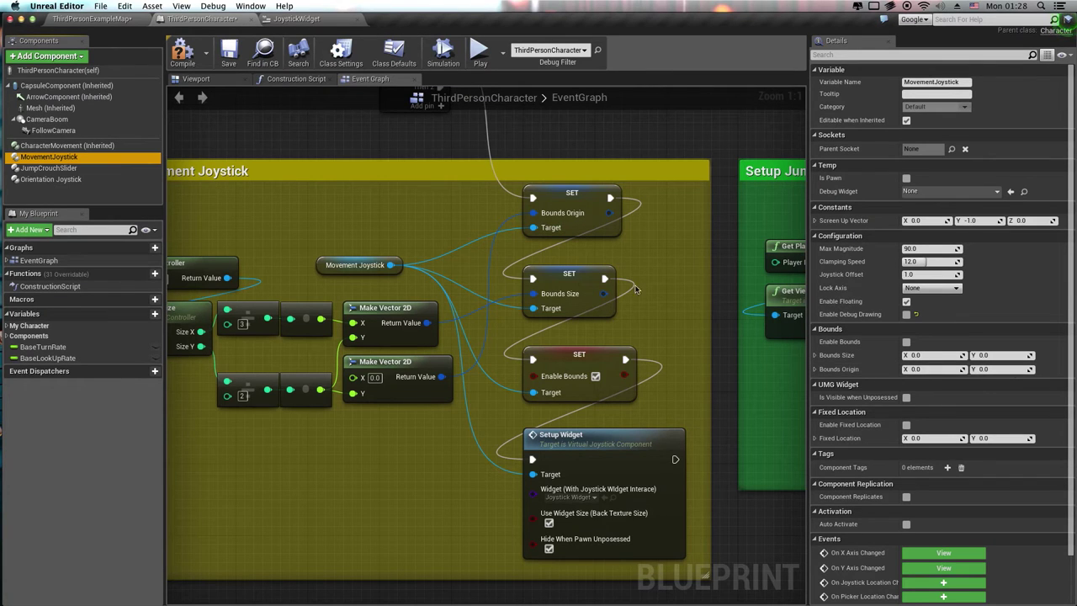
# Extend the Setup Jump/Crouch slider comment box downward to leave room below its nodes.
pyautogui.scroll(-2, 684, 150)
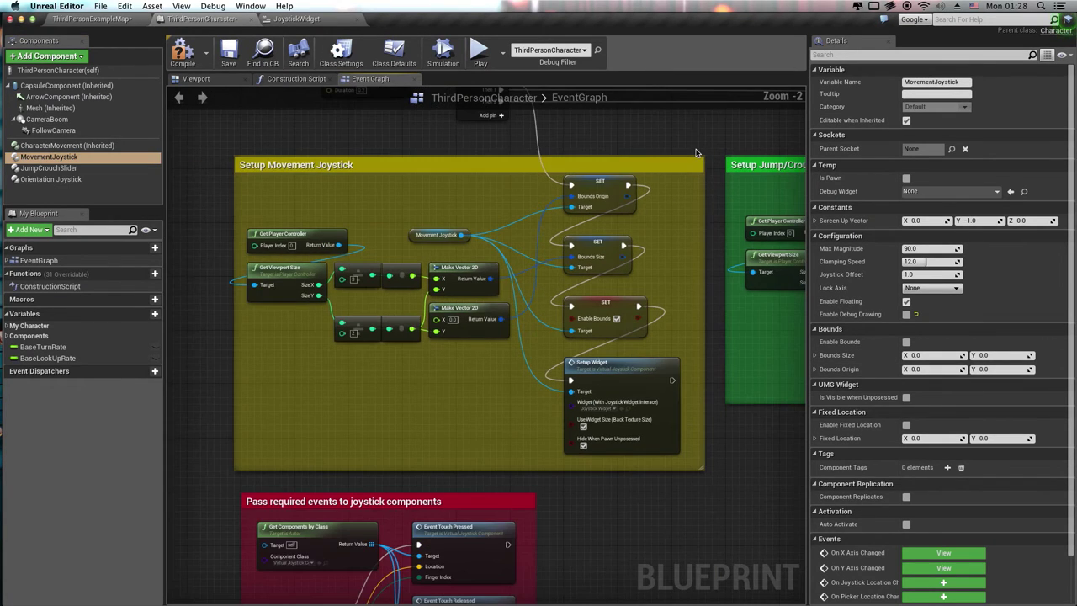
pyautogui.moveTo(682, 137); pyautogui.dragTo(585, 188, button='right')
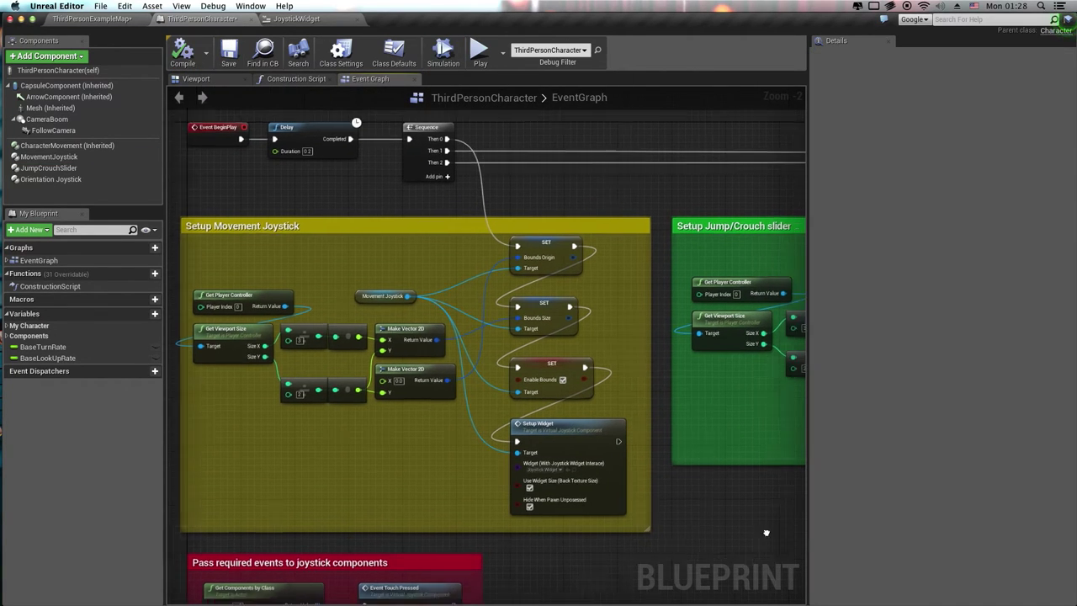
pyautogui.moveTo(778, 531); pyautogui.dragTo(588, 447, button='right')
pyautogui.scroll(-2, 625, 416)
pyautogui.moveTo(625, 415); pyautogui.dragTo(583, 411, button='right')
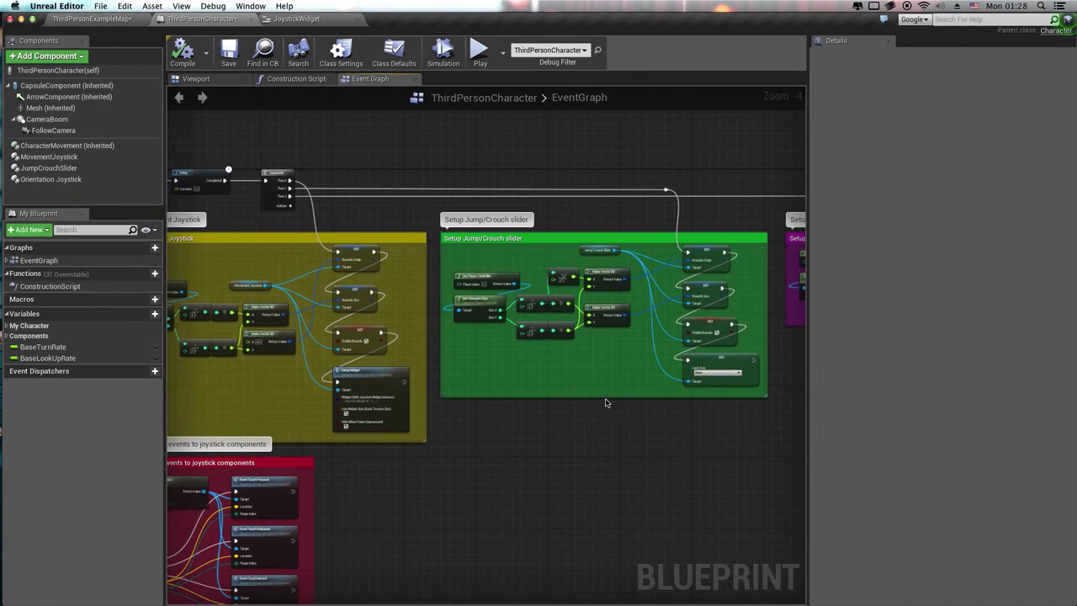
pyautogui.moveTo(606, 398); pyautogui.dragTo(605, 447)
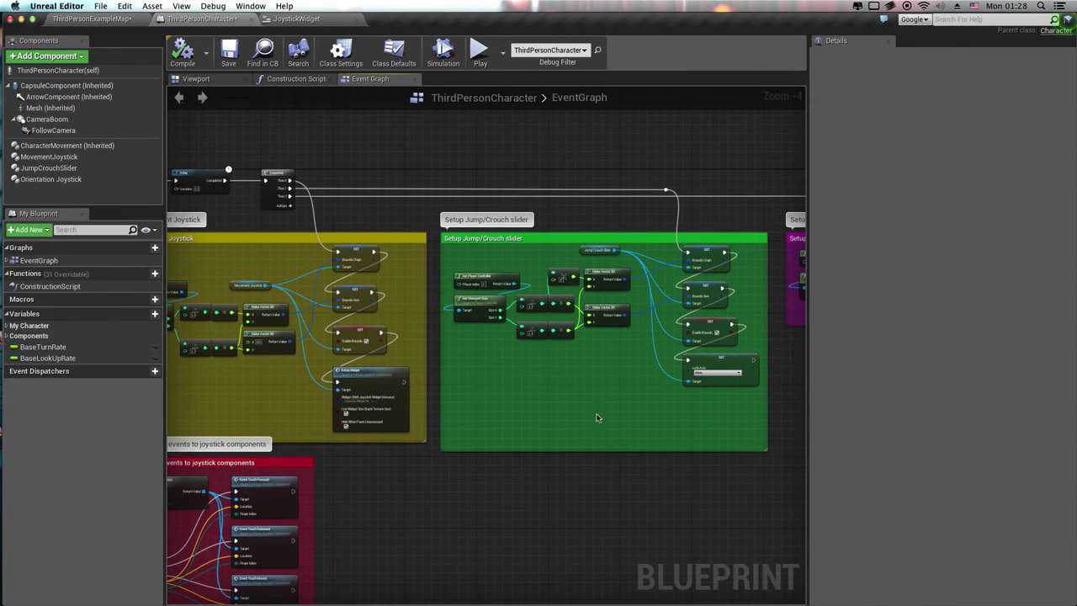
# Duplicate Joystick Widget in Content/Widgets as JumperWidget and open it in the widget designer.
pyautogui.click(107, 21)
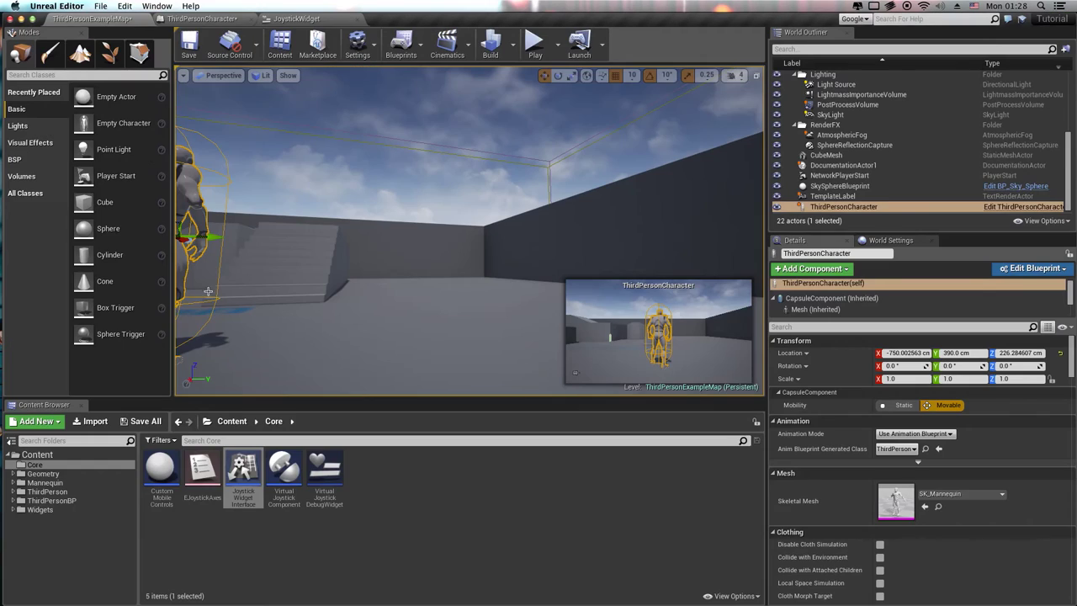
pyautogui.click(51, 509)
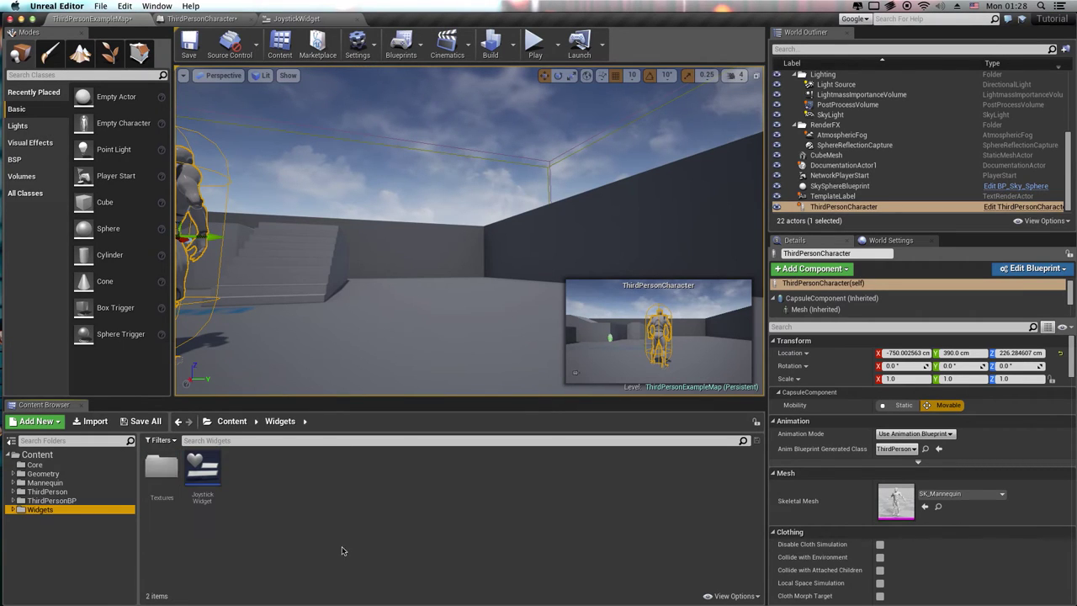
pyautogui.rightClick(208, 469)
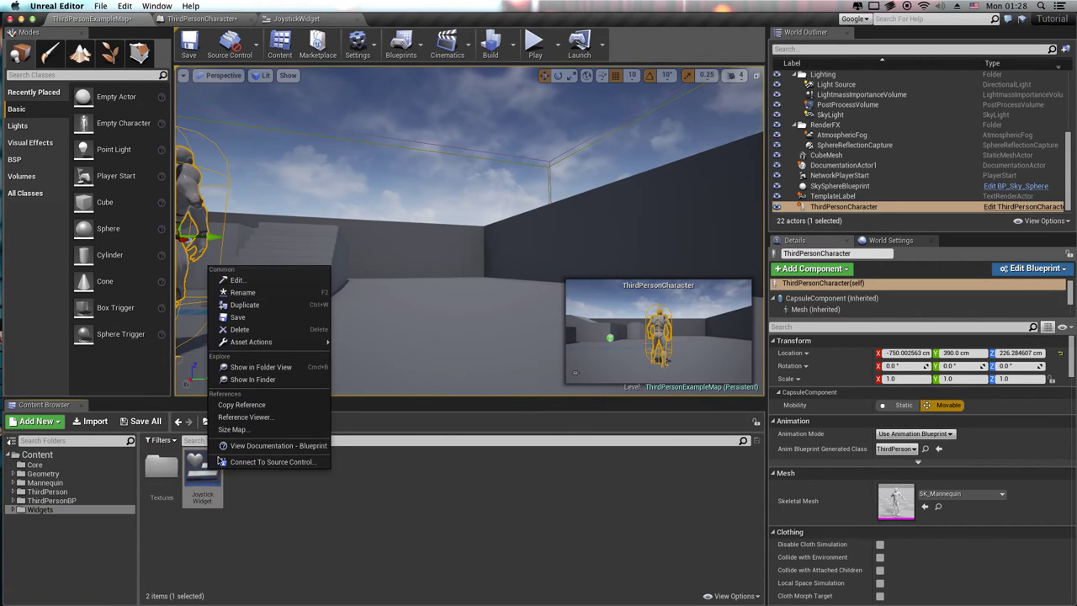
pyautogui.moveTo(273, 344)
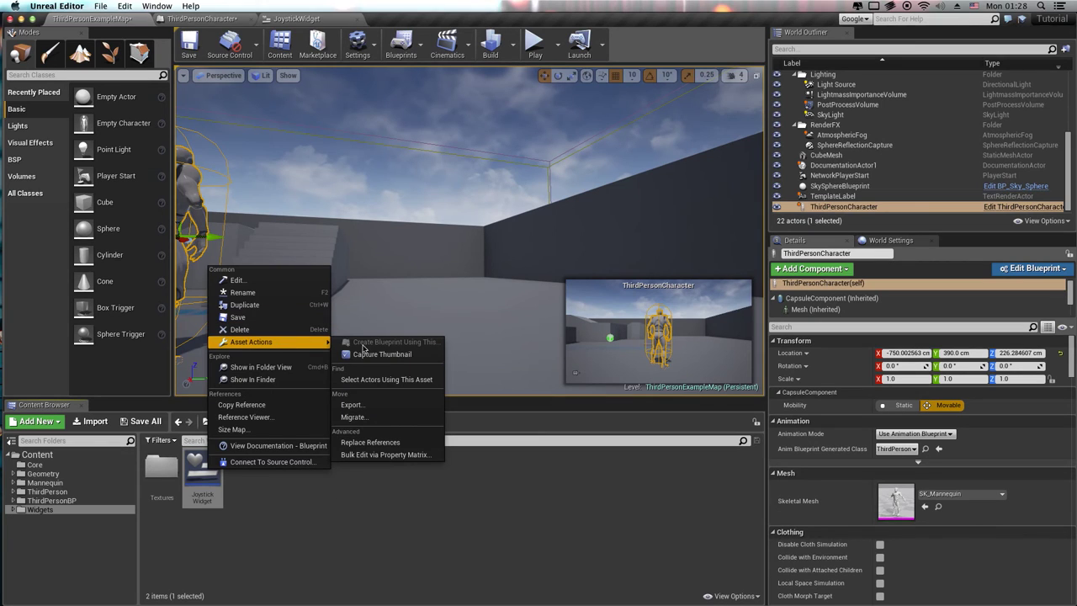
pyautogui.click(244, 305)
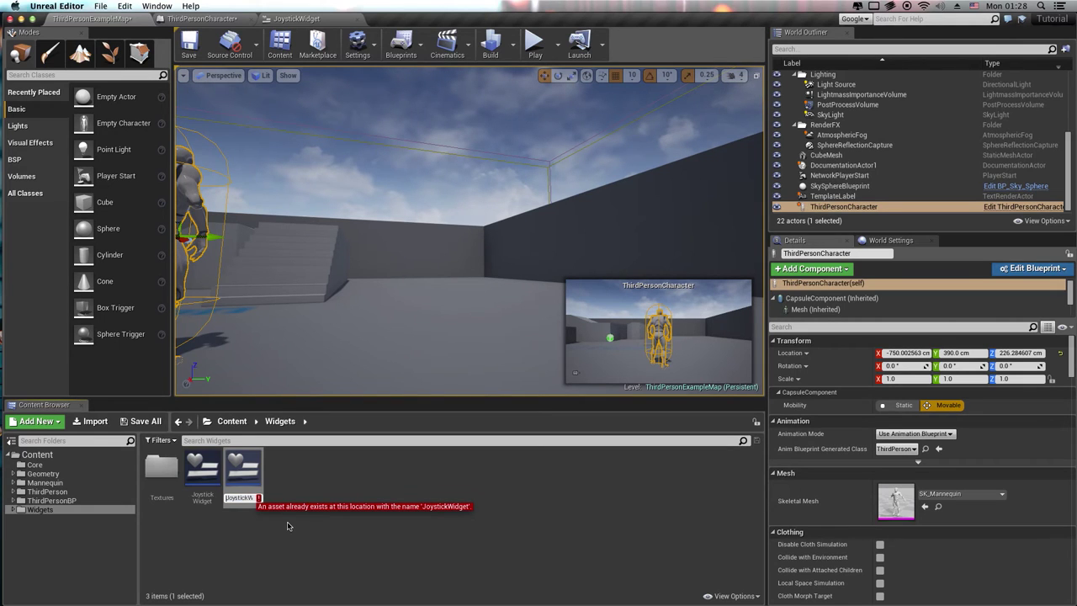
pyautogui.write('2')
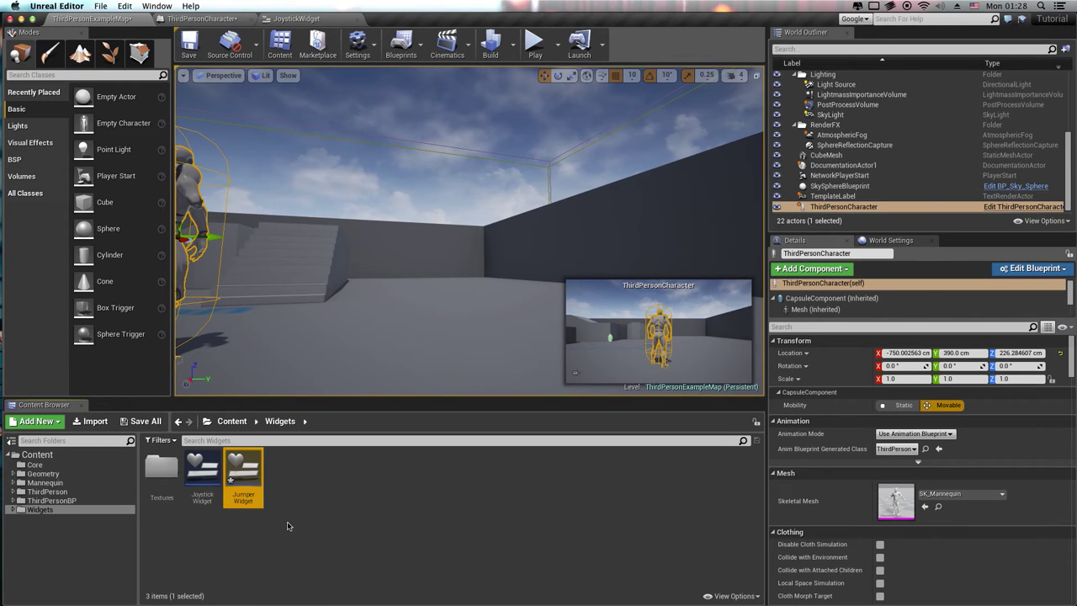
pyautogui.doubleClick(244, 471)
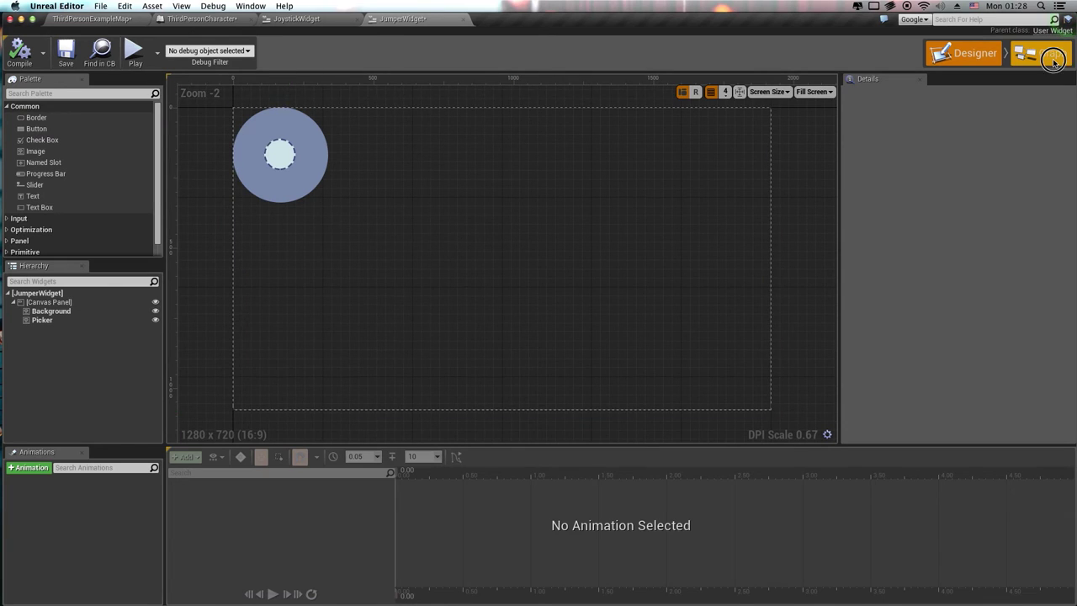
# Delete the Picker event nodes from the Jumper Widget's event graph.
pyautogui.click(1053, 60)
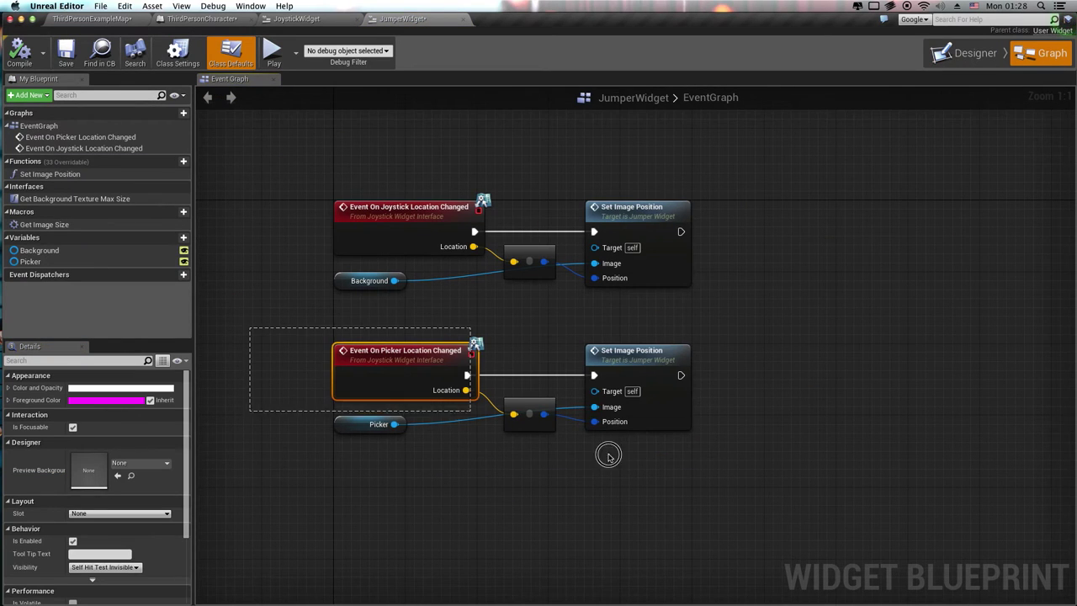
pyautogui.moveTo(608, 456); pyautogui.dragTo(685, 468)
pyautogui.press('Delete')
pyautogui.click(44, 251)
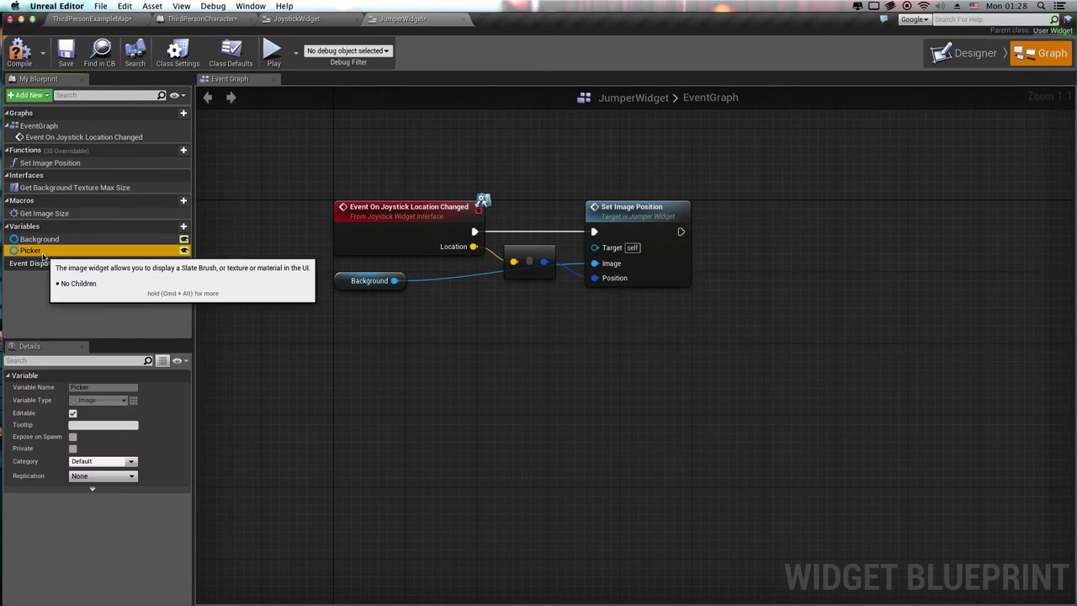
pyautogui.rightClick(44, 251)
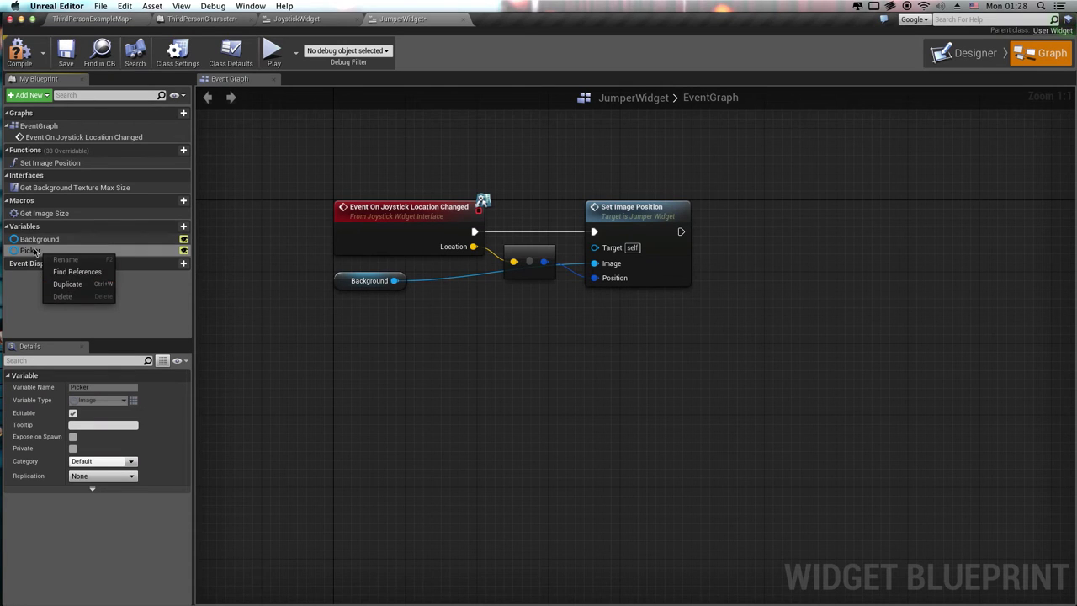
pyautogui.press('Escape')
# Remove the Picker image, set Background's image to the Jumper texture, then save the widget.
pyautogui.click(967, 52)
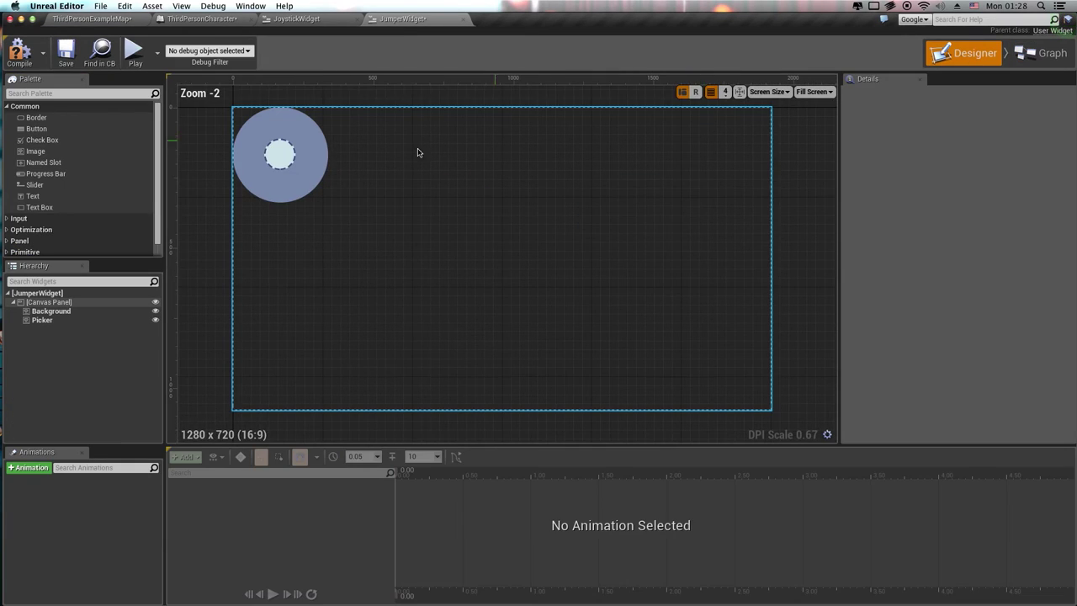
pyautogui.click(280, 154)
pyautogui.press('Delete')
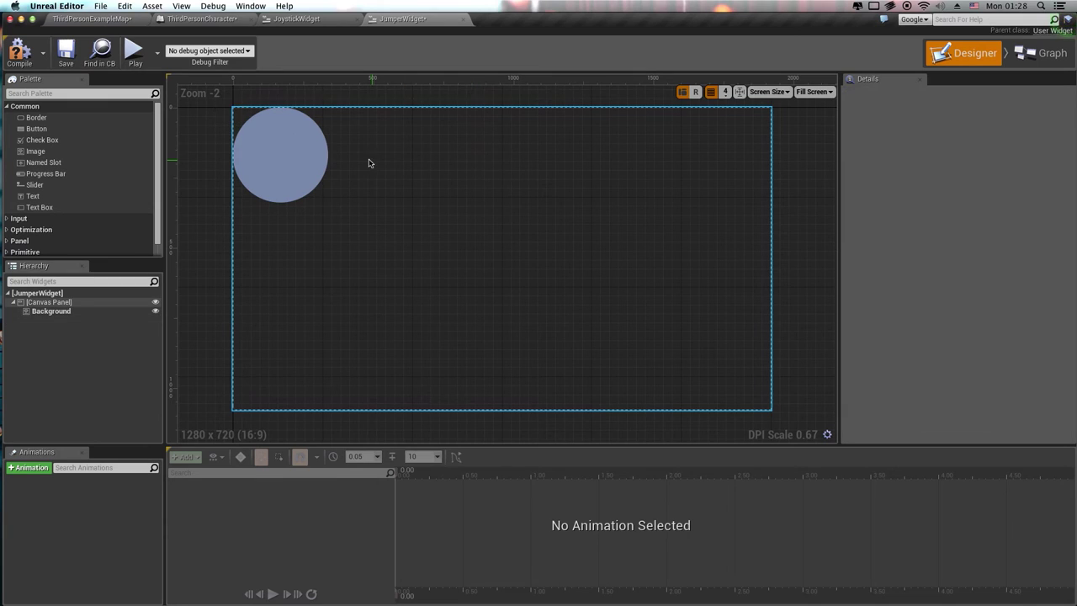
pyautogui.click(291, 154)
pyautogui.click(976, 277)
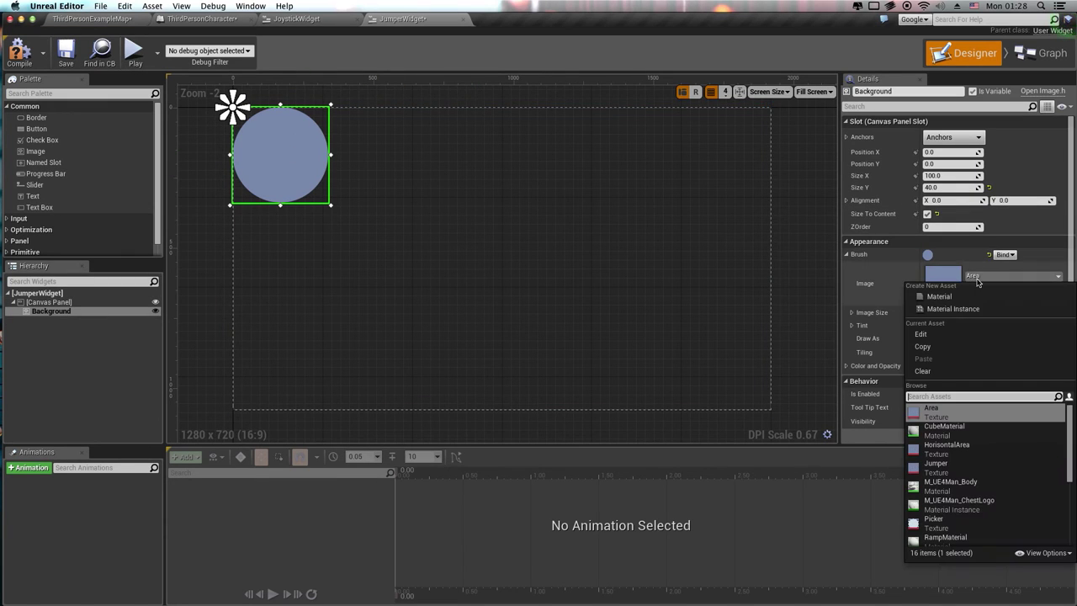
pyautogui.click(942, 467)
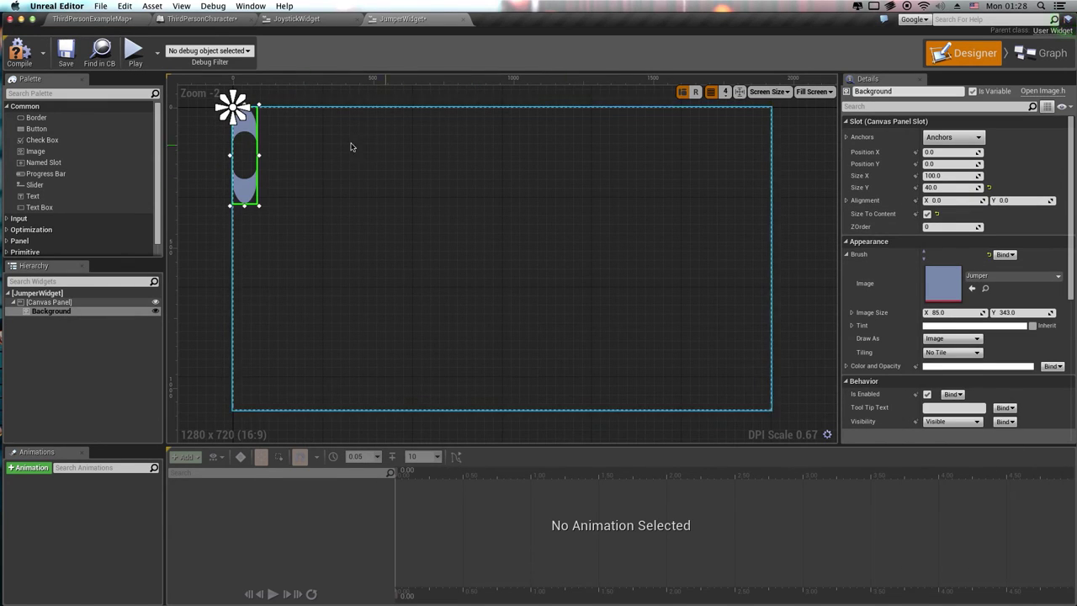
pyautogui.click(68, 54)
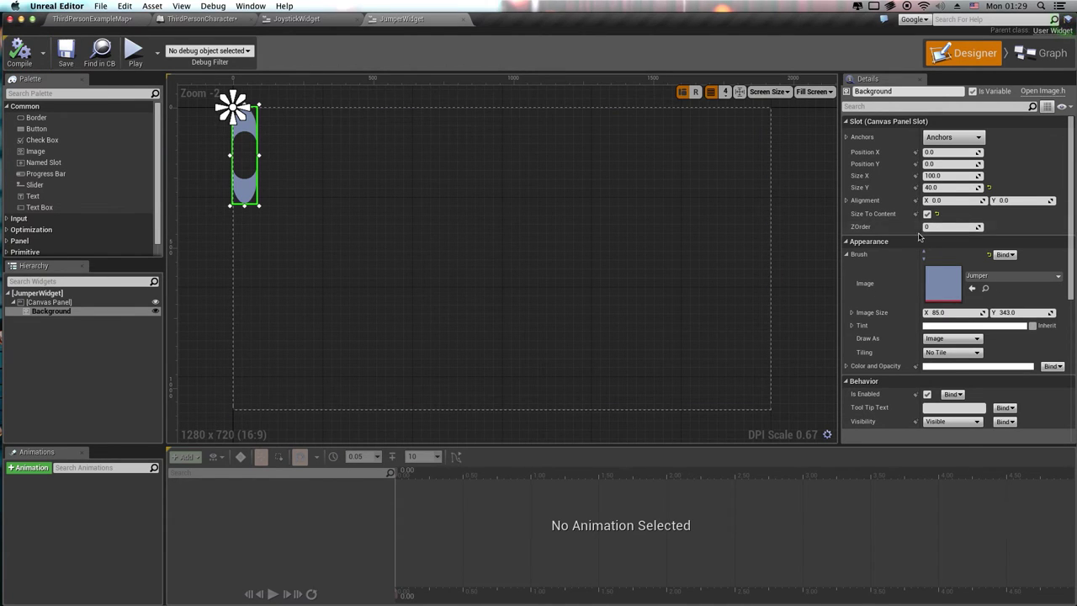
pyautogui.click(97, 52)
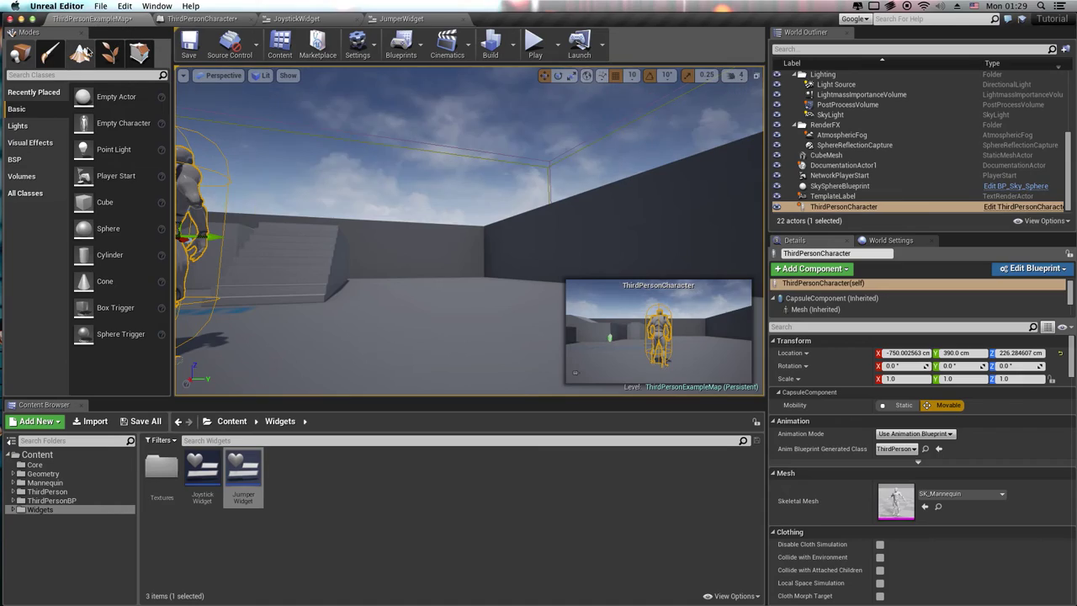
# Save the level map and bring up the ThirdPersonCharacter blueprint graph.
pyautogui.click(189, 43)
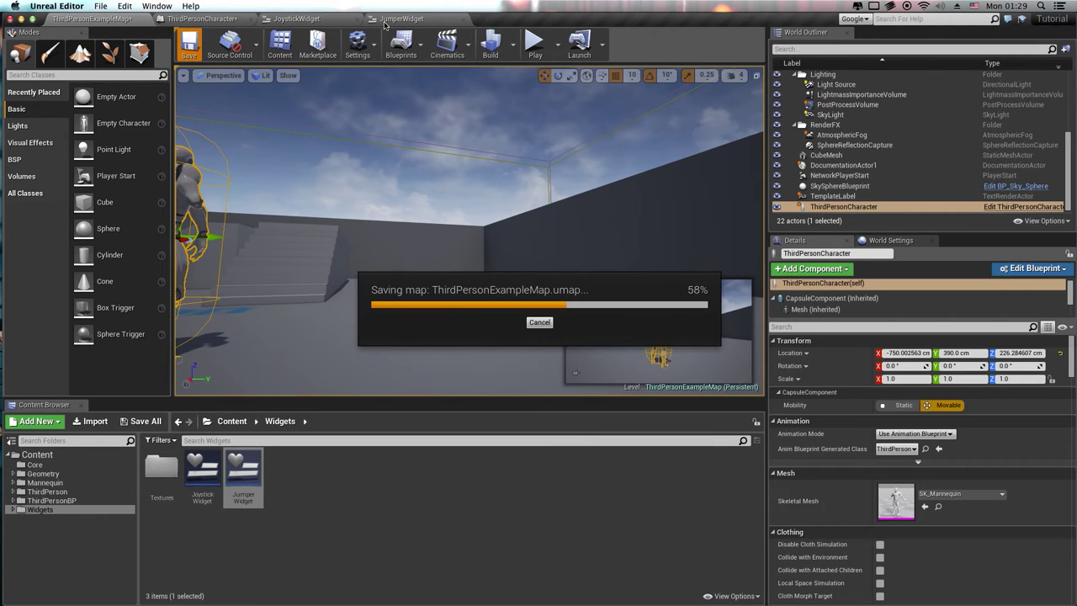
pyautogui.click(200, 18)
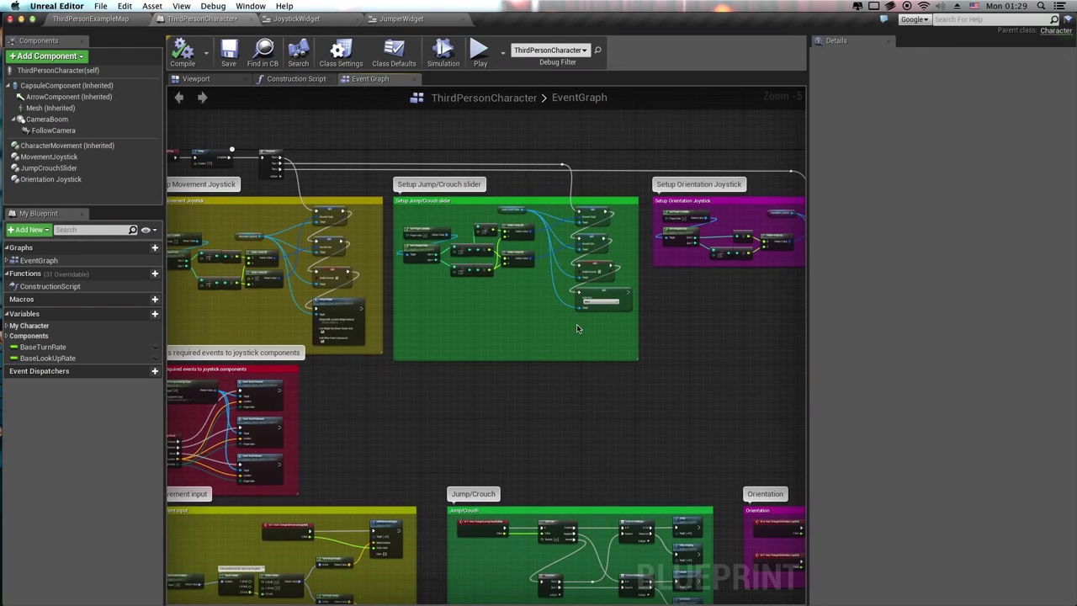
pyautogui.scroll(5, 308, 305)
pyautogui.scroll(-2, 283, 261)
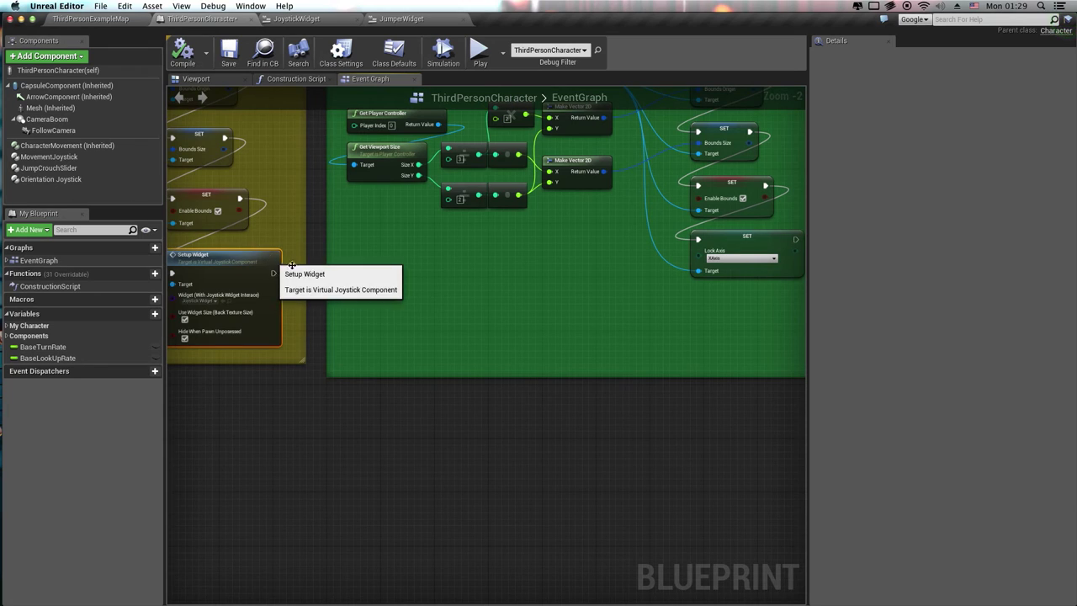
# Place Setup Widget in the Jump/Crouch slider group after Lock Axis, with Widget set to Jumper Widget.
pyautogui.moveTo(224, 261)
pyautogui.mouseDown()
pyautogui.moveTo(586, 336)
pyautogui.moveTo(604, 307)
pyautogui.mouseUp()
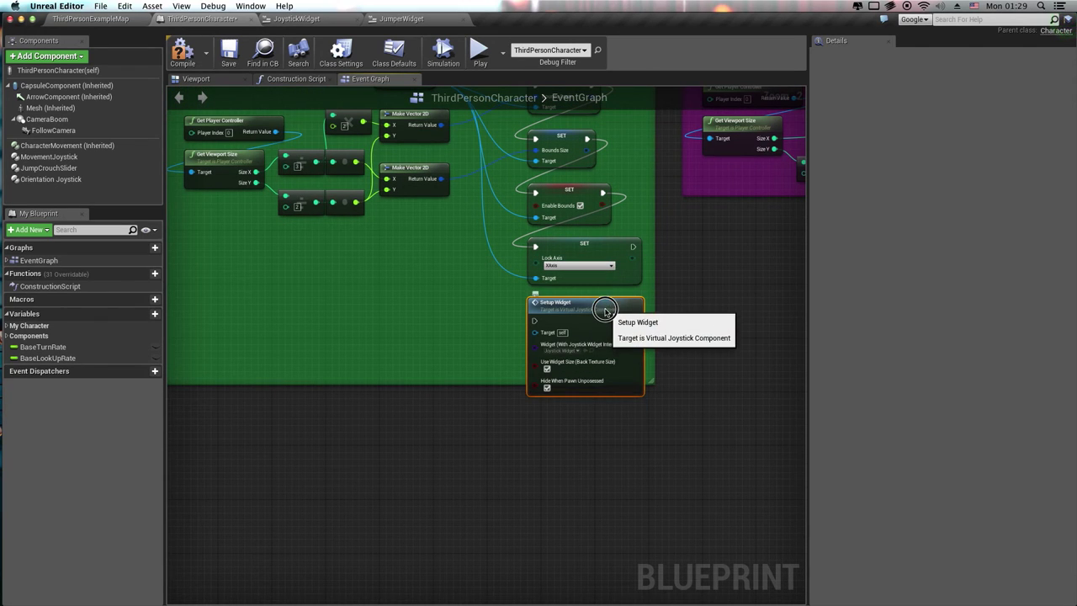
pyautogui.moveTo(633, 248); pyautogui.dragTo(535, 320)
pyautogui.click(573, 350)
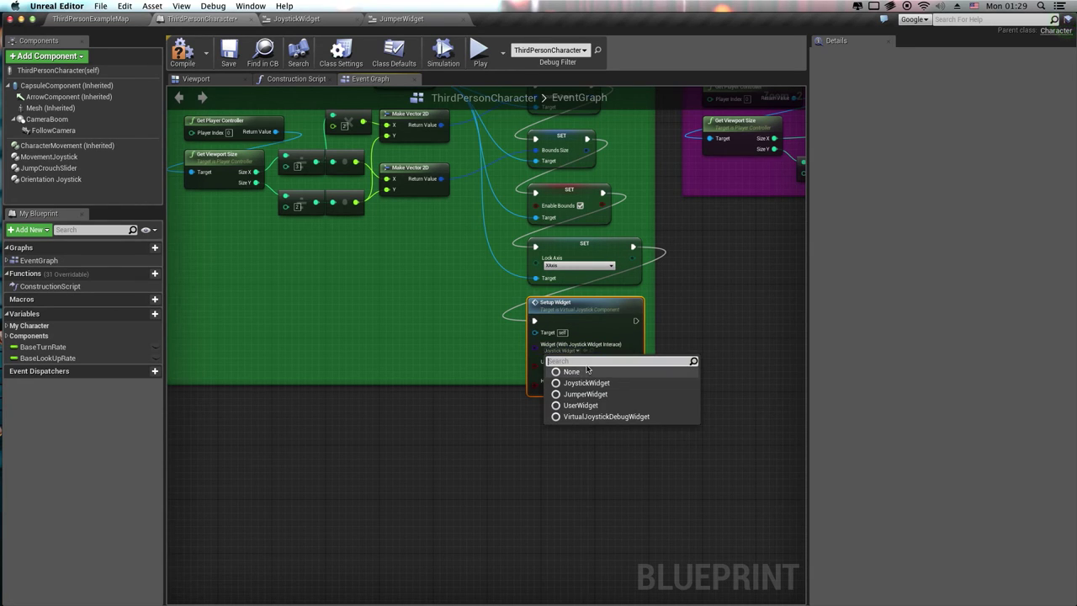
pyautogui.click(593, 394)
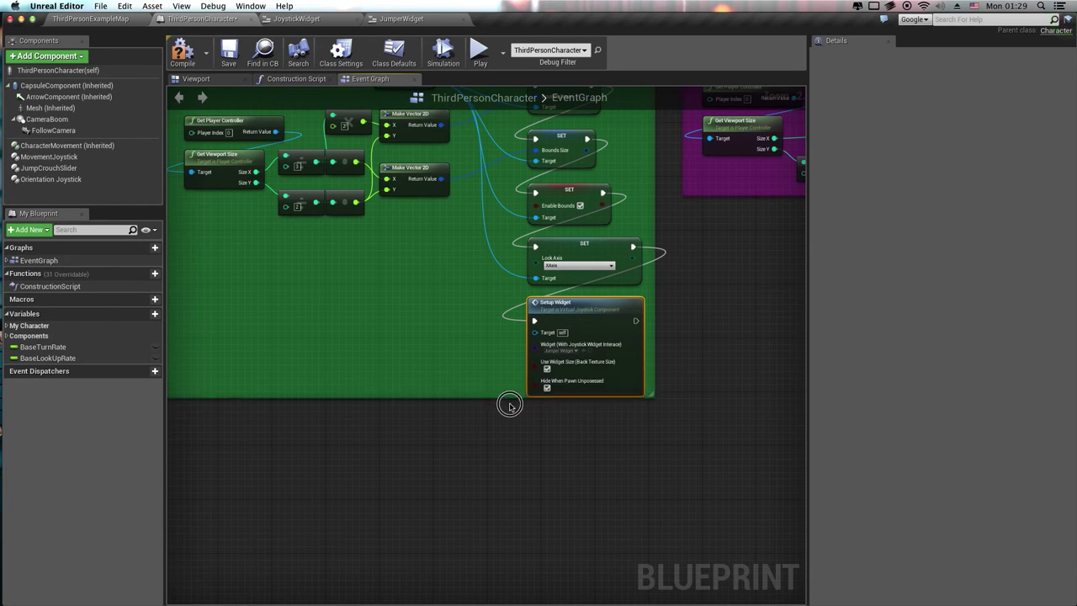
pyautogui.moveTo(508, 381); pyautogui.dragTo(509, 408)
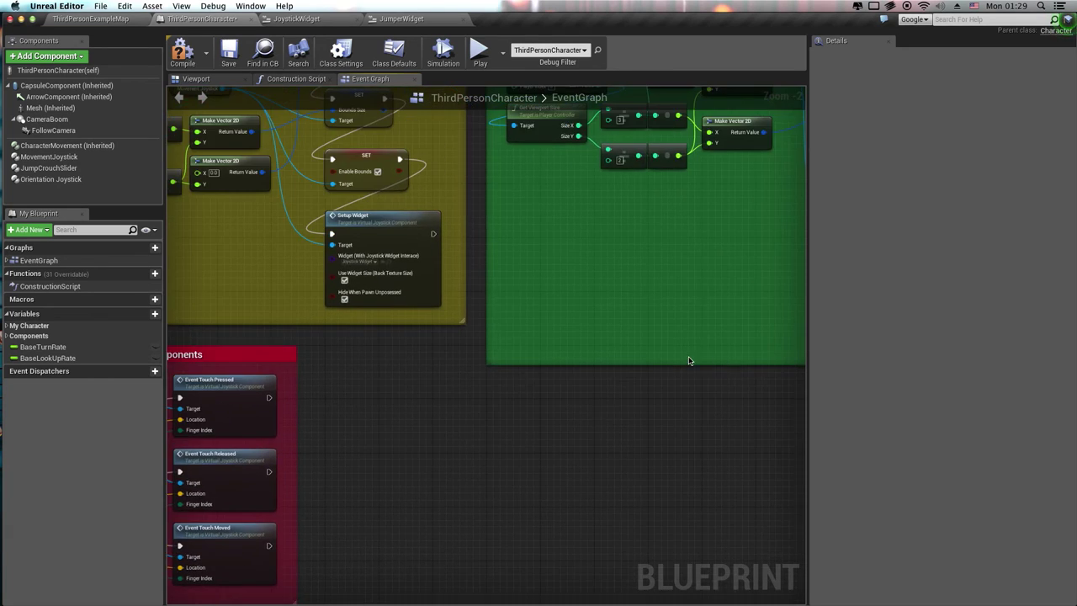
pyautogui.scroll(-2, 688, 360)
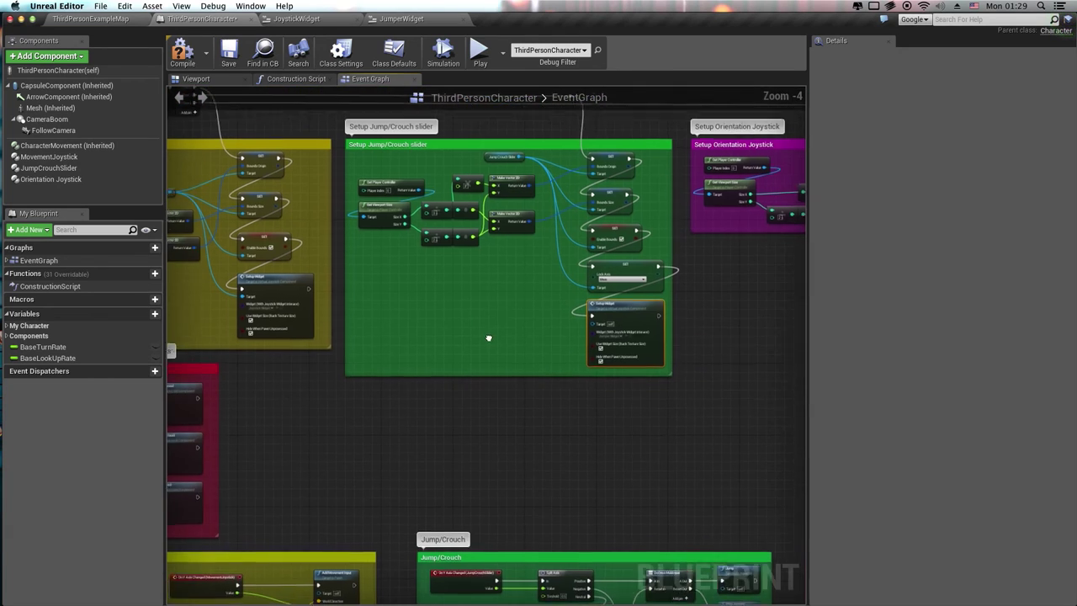
# Wire Jump Crouch Slider into Setup Widget's Target pin, then recompile and save ThirdPersonCharacter.
pyautogui.click(185, 54)
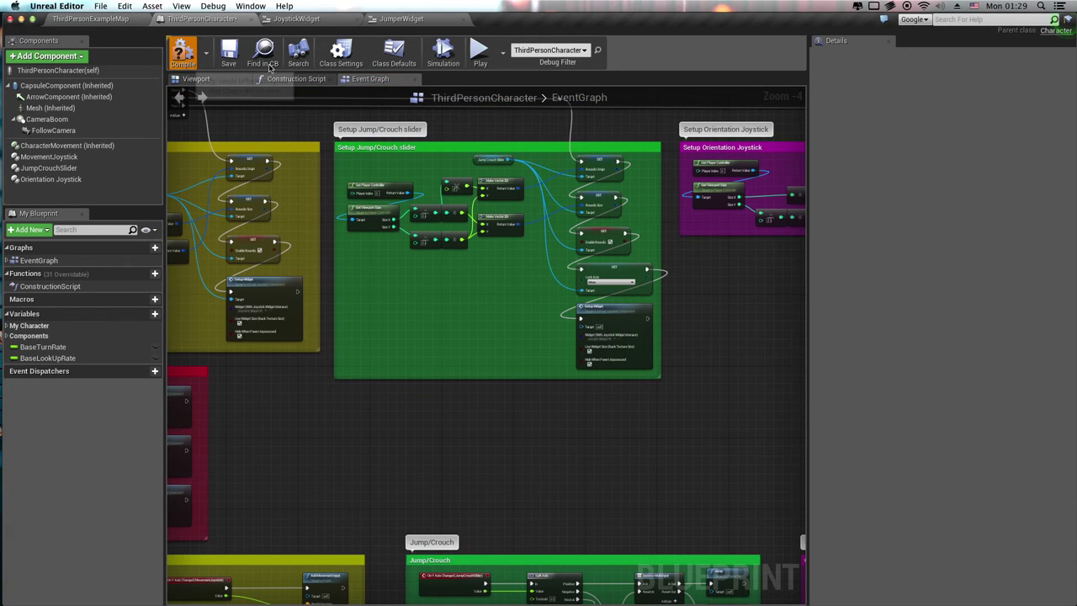
pyautogui.click(238, 52)
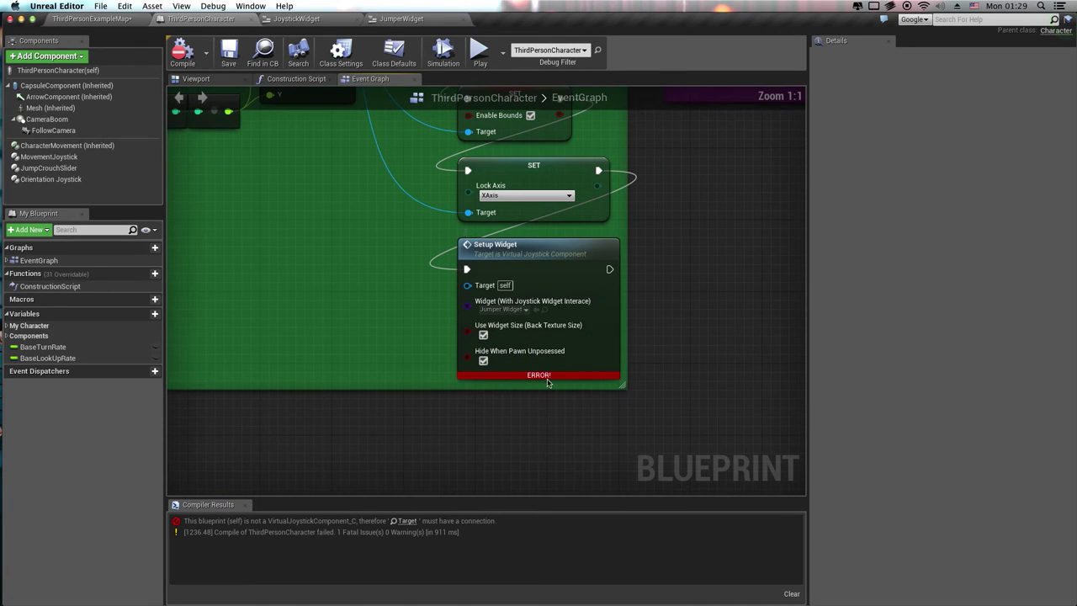
pyautogui.scroll(-1, 446, 265)
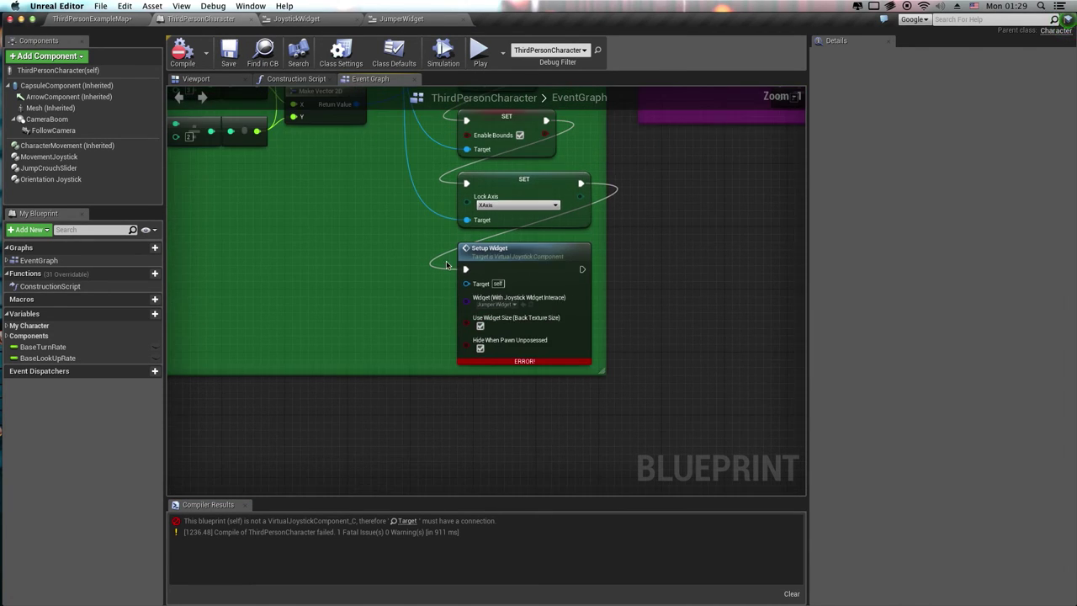
pyautogui.moveTo(446, 265); pyautogui.dragTo(446, 354, button='right')
pyautogui.moveTo(371, 175); pyautogui.dragTo(393, 251, button='right')
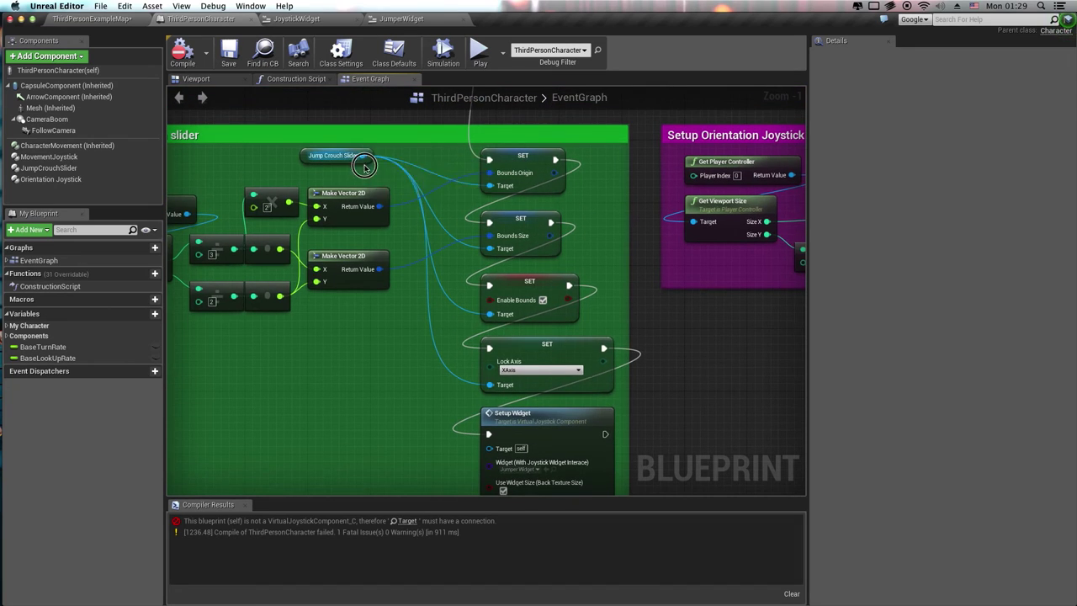
pyautogui.moveTo(363, 157); pyautogui.dragTo(490, 448)
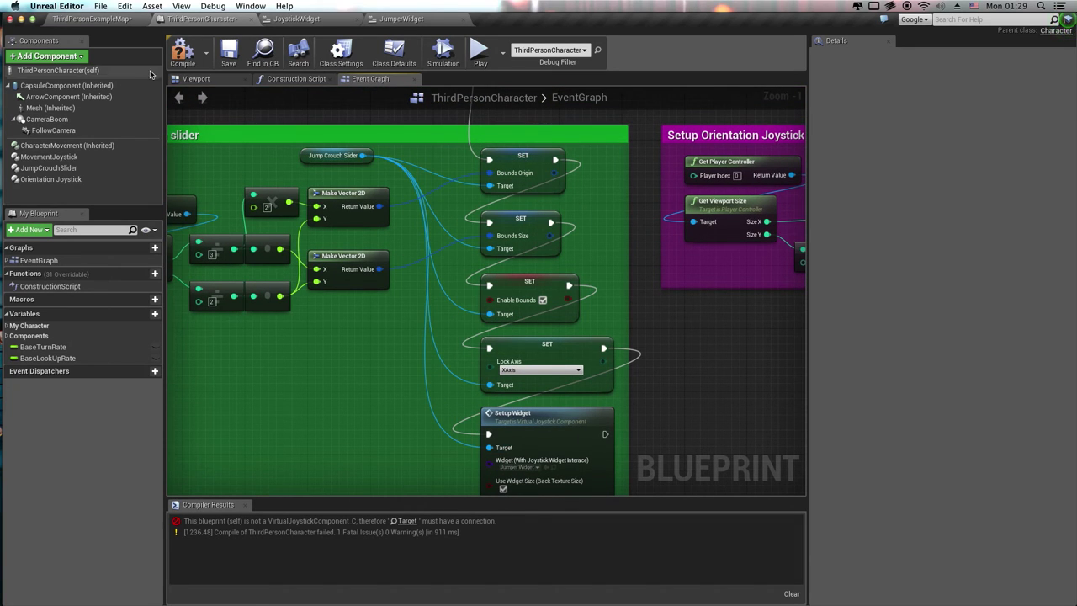
pyautogui.click(234, 51)
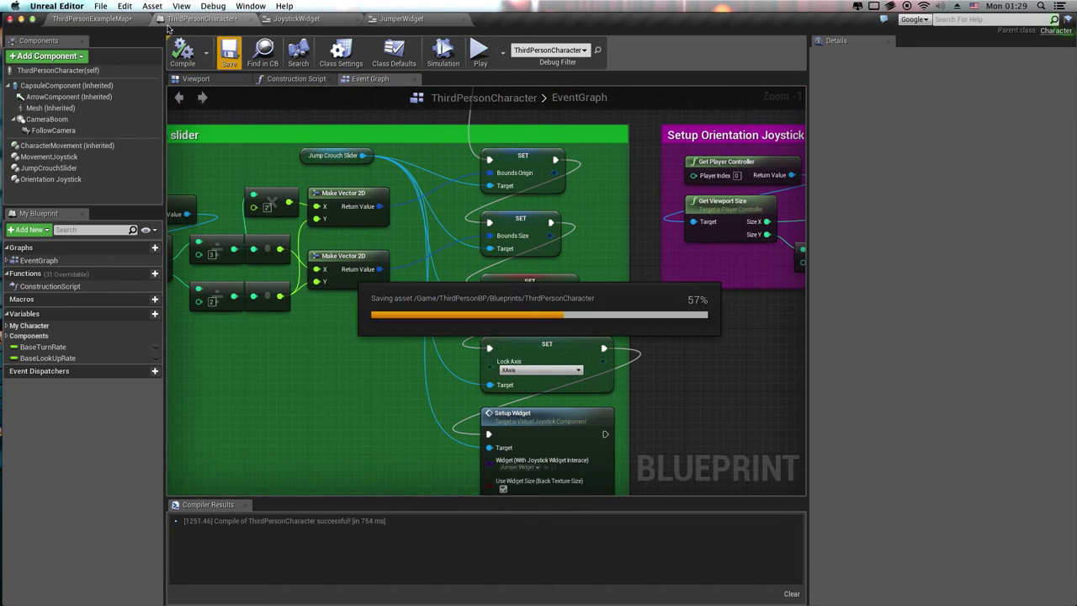
pyautogui.click(91, 18)
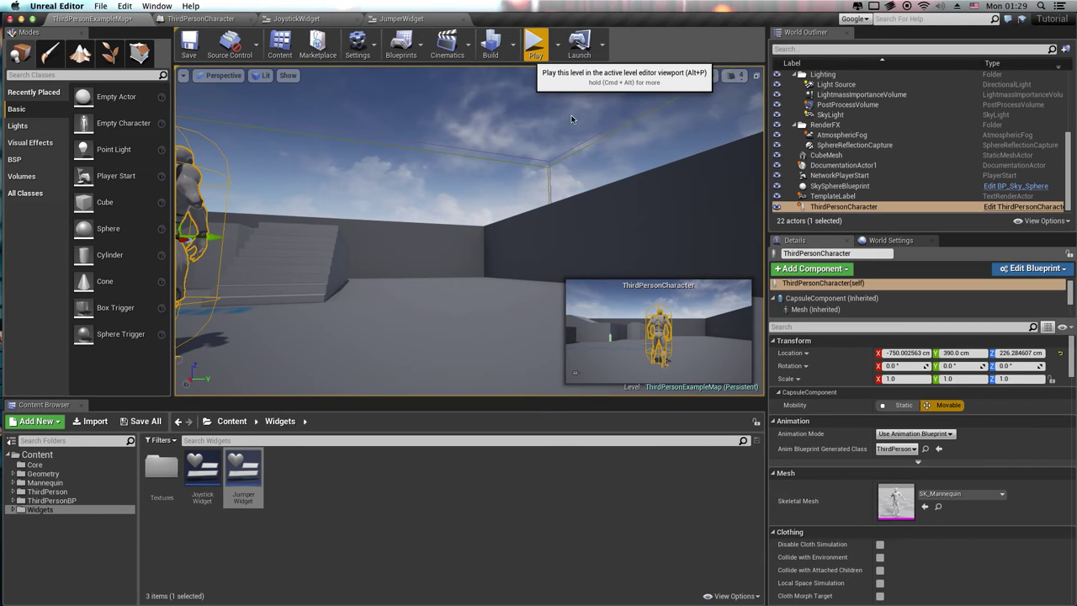
pyautogui.click(533, 43)
pyautogui.moveTo(664, 229); pyautogui.dragTo(672, 367)
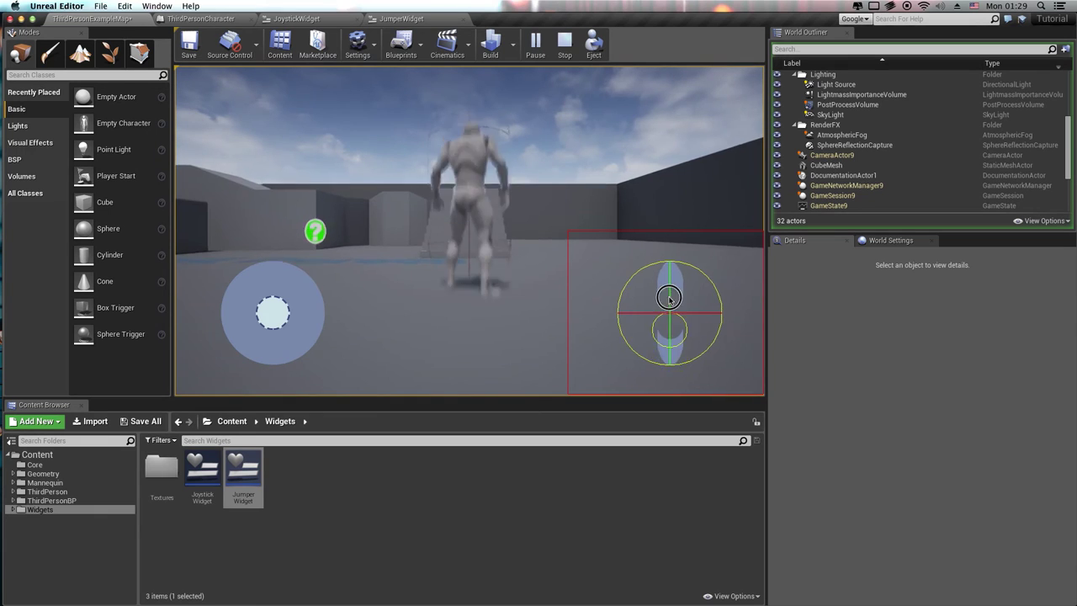
pyautogui.moveTo(672, 367); pyautogui.dragTo(671, 146)
pyautogui.moveTo(672, 297)
pyautogui.mouseDown()
pyautogui.moveTo(676, 336)
pyautogui.moveTo(628, 185)
pyautogui.mouseUp()
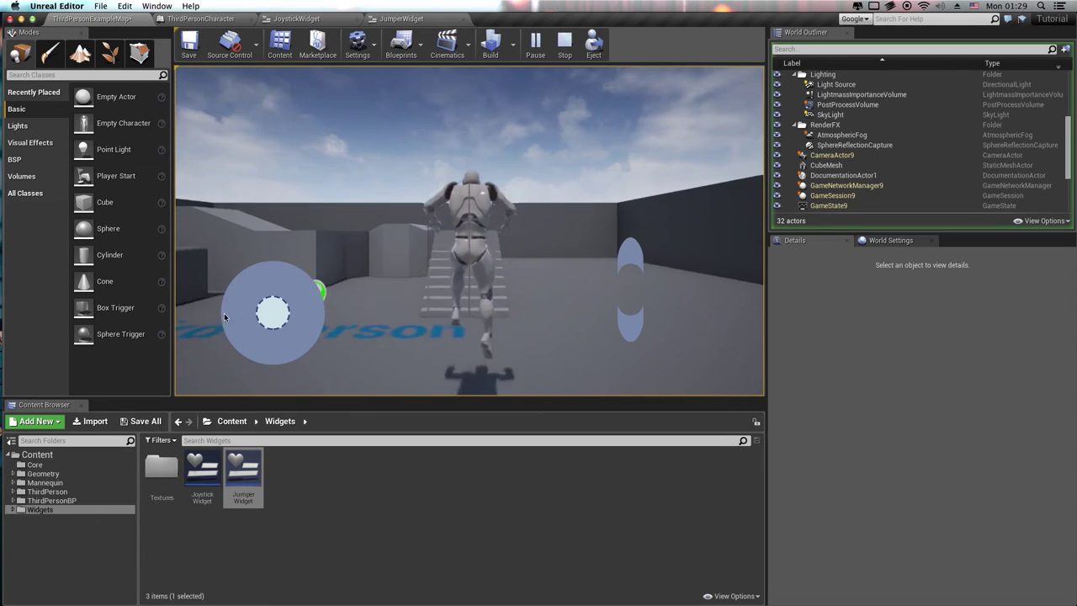
pyautogui.moveTo(273, 312)
pyautogui.mouseDown()
pyautogui.moveTo(206, 362)
pyautogui.moveTo(291, 241)
pyautogui.moveTo(224, 247)
pyautogui.mouseUp()
pyautogui.moveTo(312, 325)
pyautogui.mouseDown()
pyautogui.moveTo(305, 354)
pyautogui.moveTo(260, 337)
pyautogui.moveTo(336, 384)
pyautogui.moveTo(254, 370)
pyautogui.moveTo(260, 336)
pyautogui.moveTo(339, 272)
pyautogui.moveTo(275, 284)
pyautogui.moveTo(235, 277)
pyautogui.moveTo(236, 348)
pyautogui.moveTo(292, 356)
pyautogui.moveTo(266, 328)
pyautogui.moveTo(269, 272)
pyautogui.moveTo(231, 332)
pyautogui.moveTo(259, 348)
pyautogui.mouseUp()
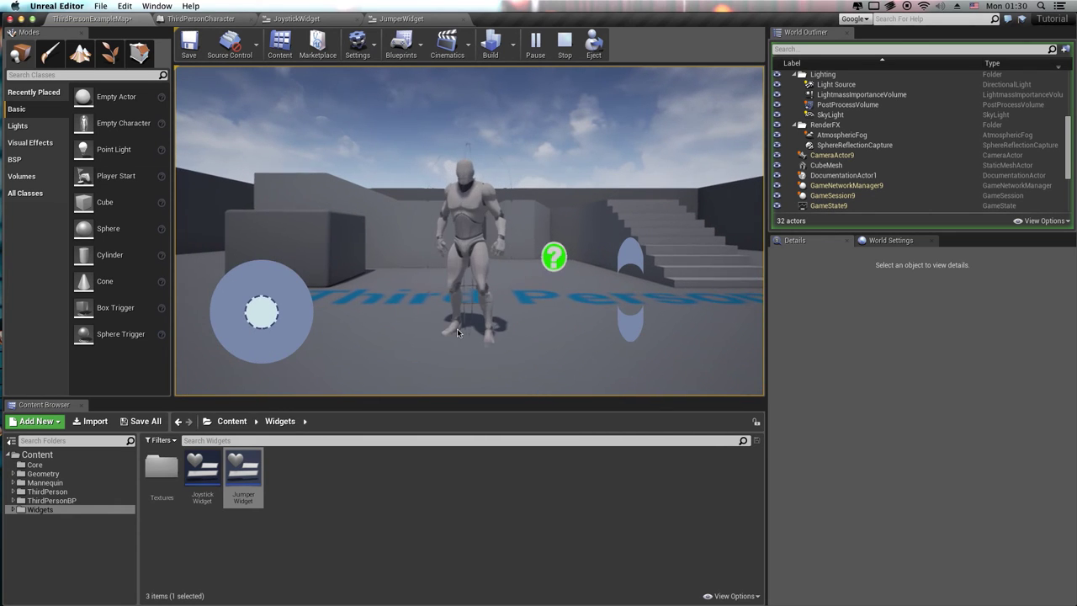
pyautogui.moveTo(616, 287); pyautogui.dragTo(631, 193)
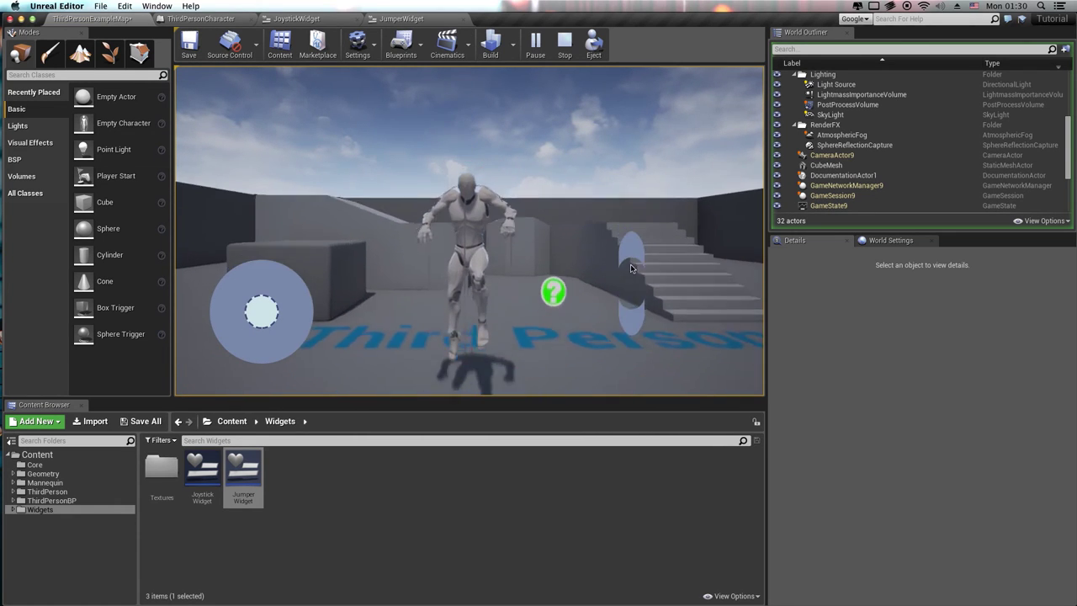
pyautogui.moveTo(653, 310)
pyautogui.mouseDown()
pyautogui.moveTo(655, 364)
pyautogui.moveTo(697, 361)
pyautogui.mouseUp()
pyautogui.moveTo(312, 296); pyautogui.dragTo(225, 306)
pyautogui.moveTo(606, 137); pyautogui.dragTo(441, 101)
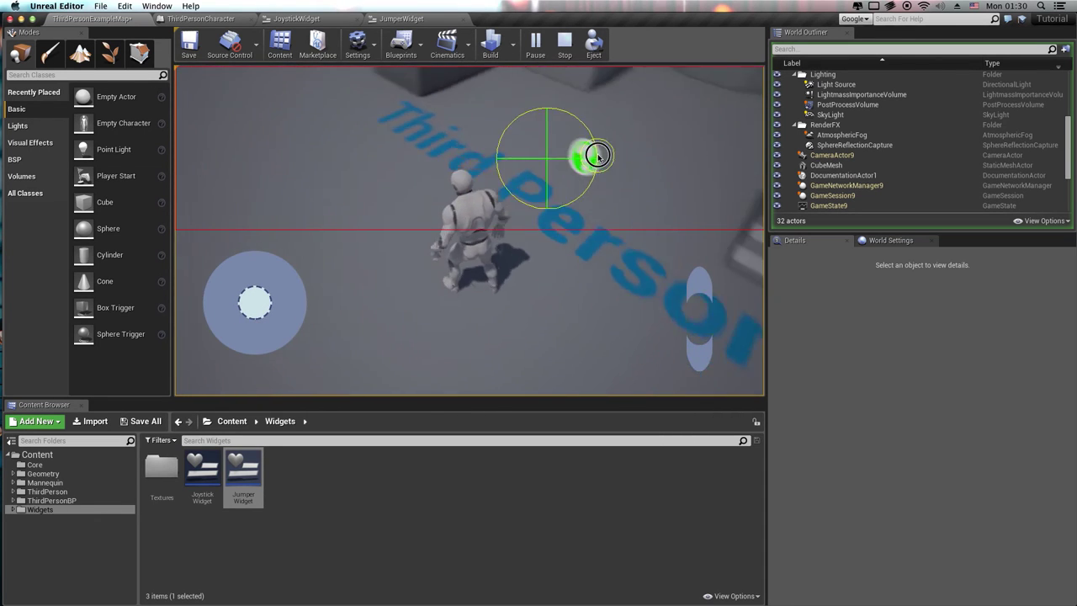
pyautogui.moveTo(440, 101)
pyautogui.mouseDown()
pyautogui.moveTo(682, 234)
pyautogui.moveTo(698, 277)
pyautogui.mouseUp()
pyautogui.moveTo(240, 300)
pyautogui.mouseDown()
pyautogui.moveTo(380, 272)
pyautogui.moveTo(310, 197)
pyautogui.moveTo(245, 226)
pyautogui.moveTo(346, 314)
pyautogui.moveTo(308, 317)
pyautogui.mouseUp()
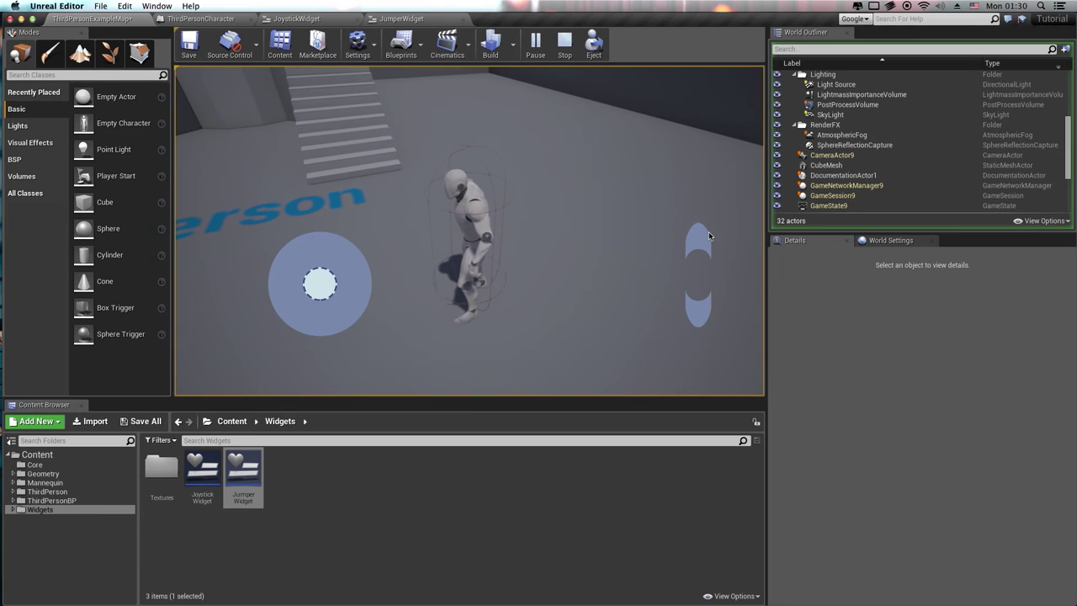
pyautogui.press('Escape')
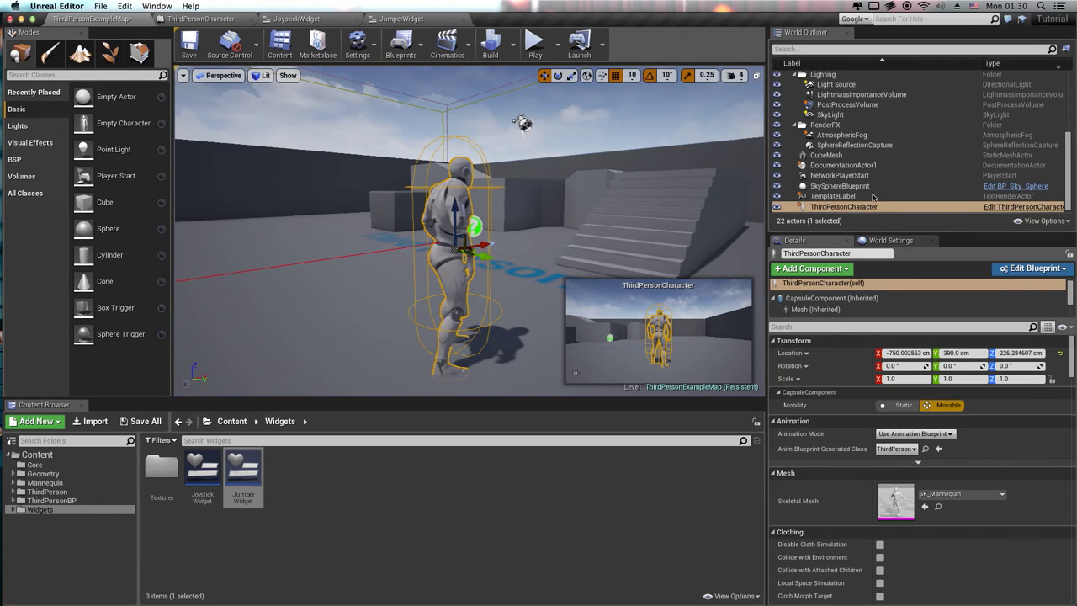
# In the ThirdPersonCharacter graph, inspect the new Setup Widget node and the Orientation Joystick component.
pyautogui.click(288, 18)
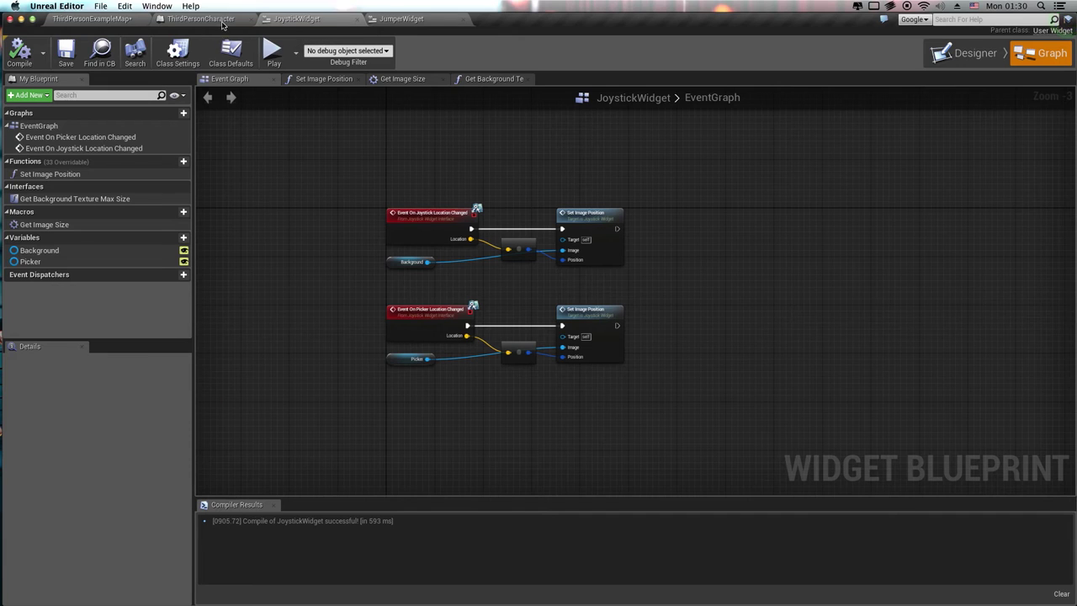
pyautogui.click(198, 19)
pyautogui.moveTo(597, 413); pyautogui.dragTo(723, 282, button='right')
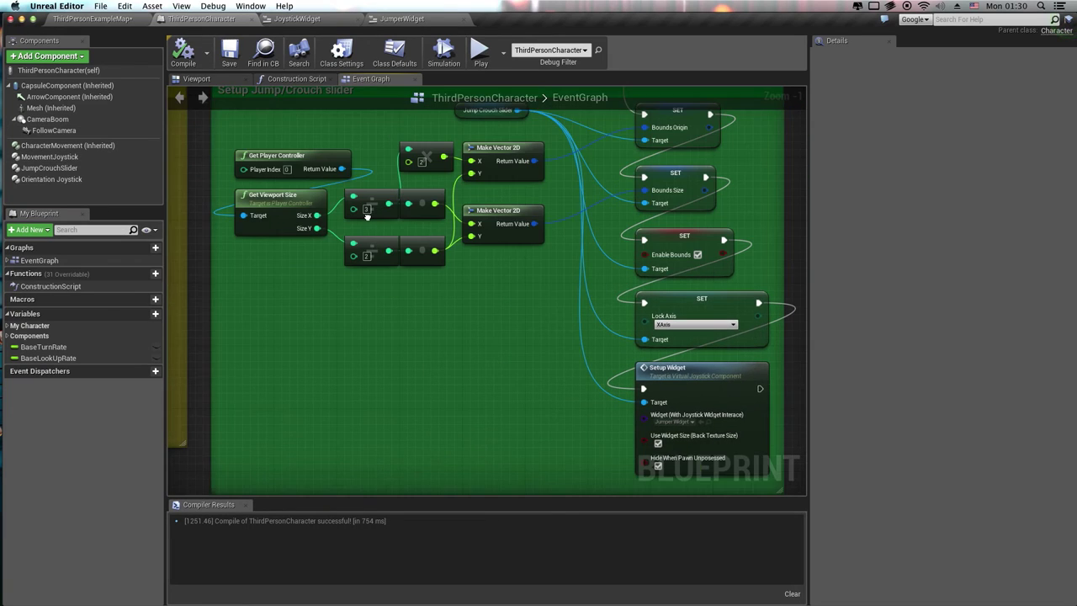
pyautogui.click(724, 282)
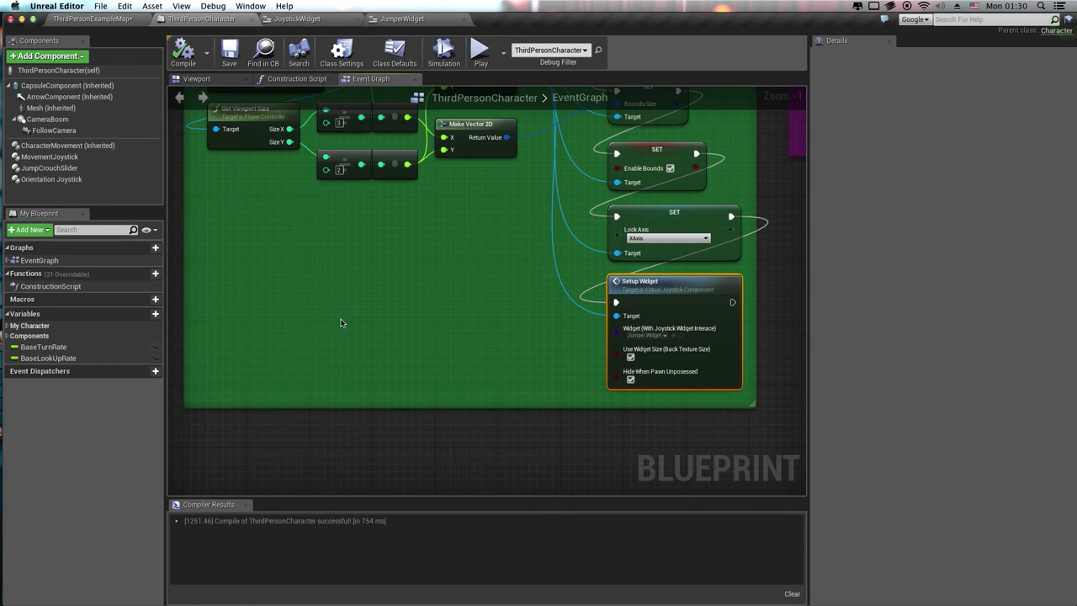
pyautogui.moveTo(350, 266); pyautogui.dragTo(349, 301, button='right')
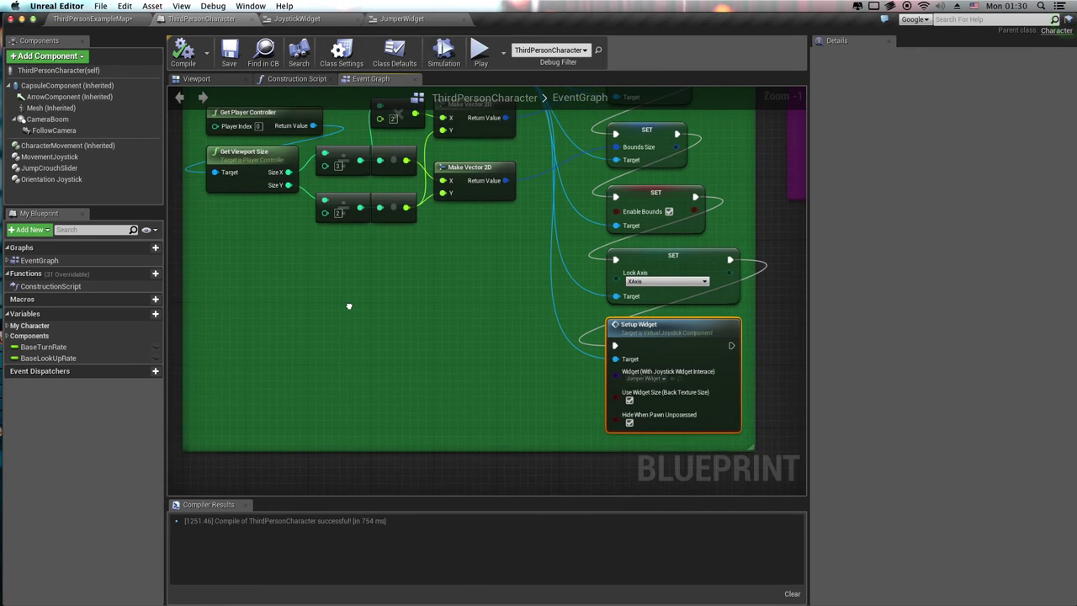
pyautogui.click(113, 180)
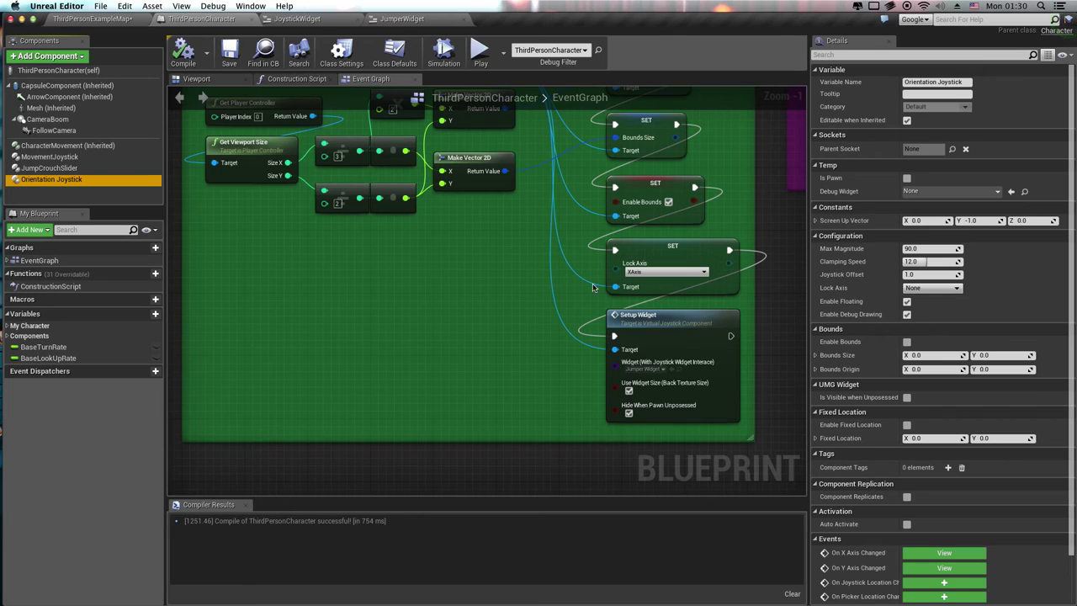
pyautogui.click(660, 332)
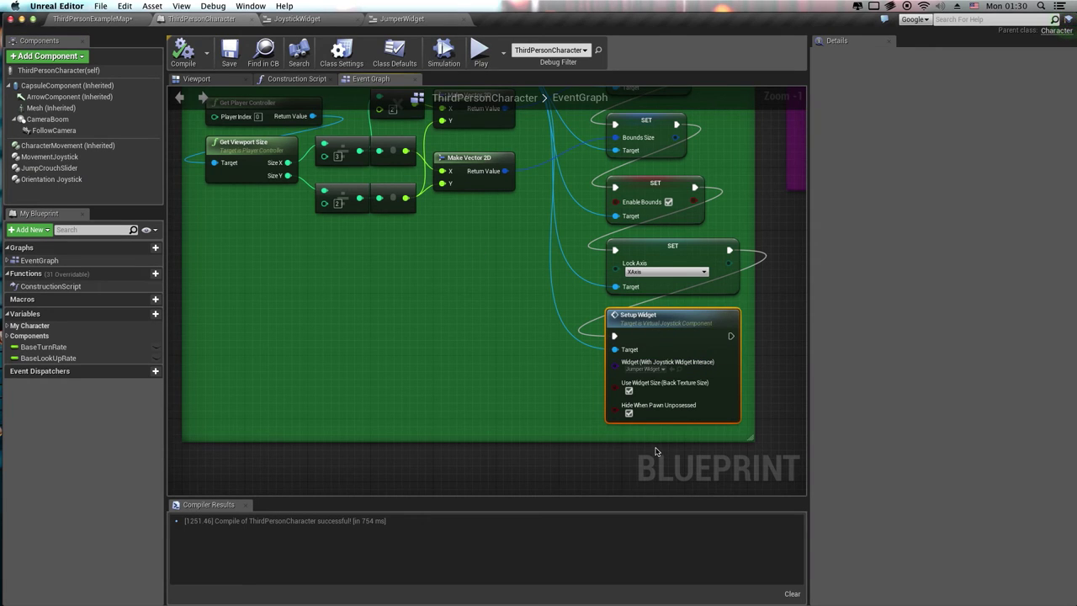
# Uncheck Enable Debug Drawing on JumpCrouchSlider and Orientation Joystick, then compile and save.
pyautogui.click(50, 168)
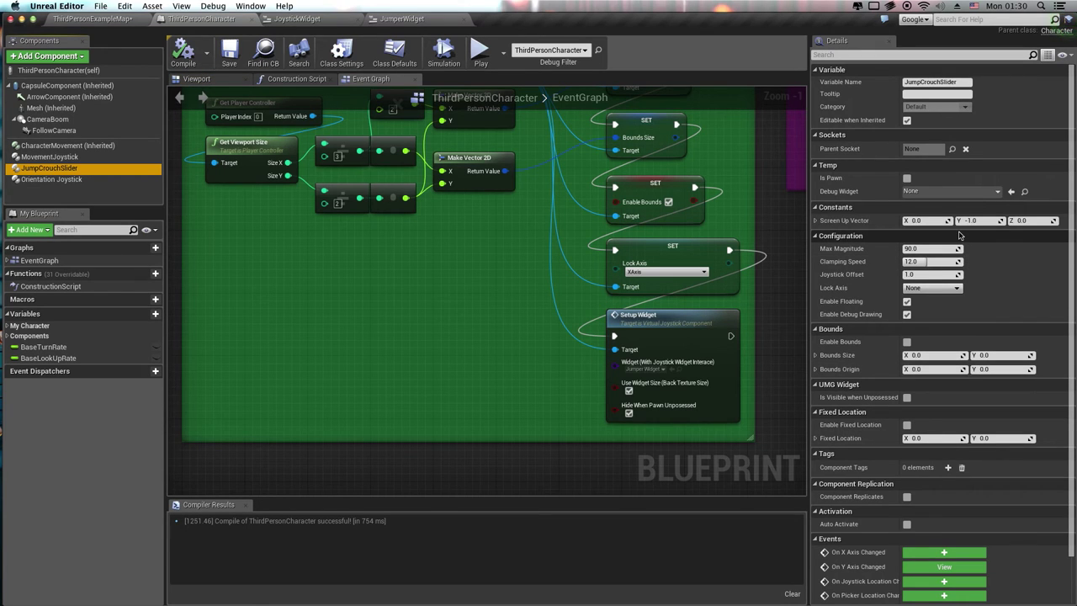
pyautogui.click(906, 314)
pyautogui.scroll(-2, 509, 317)
pyautogui.scroll(-1, 509, 317)
pyautogui.scroll(-1, 394, 271)
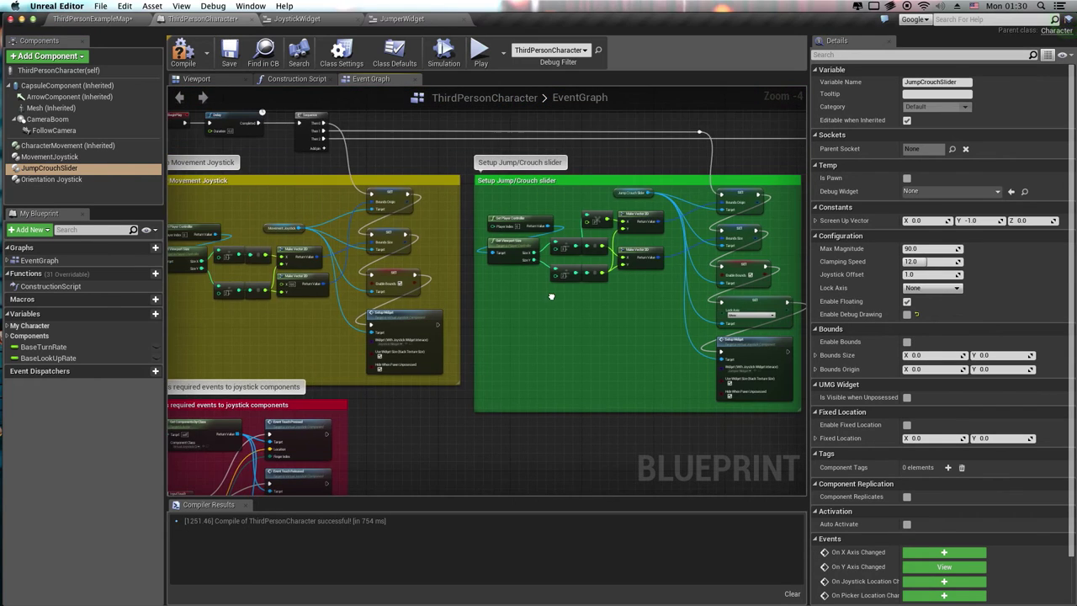
pyautogui.scroll(-1, 394, 270)
pyautogui.click(47, 180)
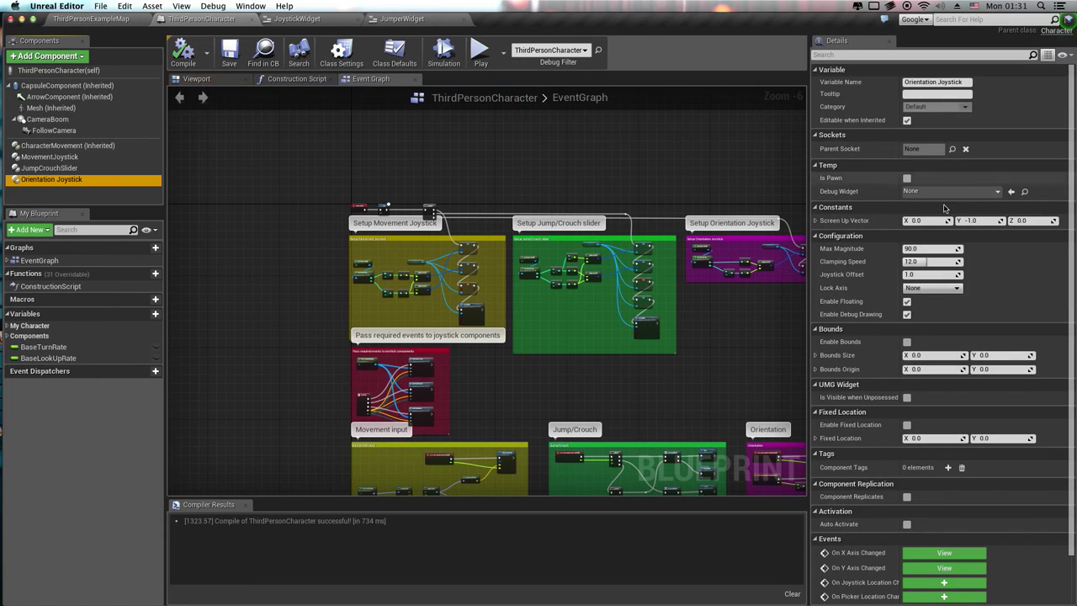
pyautogui.click(910, 315)
pyautogui.click(907, 314)
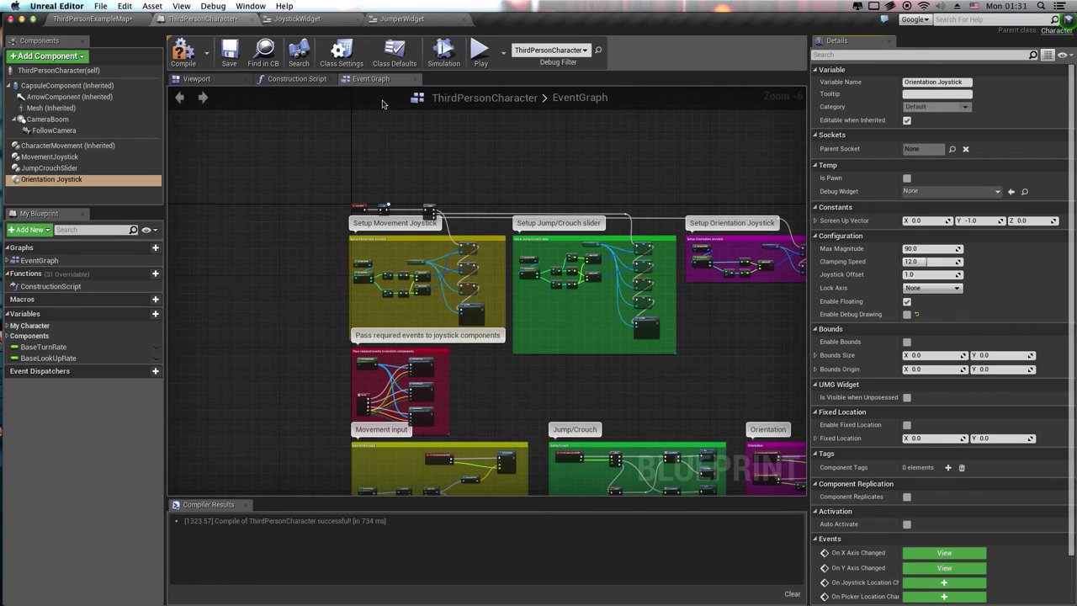
pyautogui.click(228, 52)
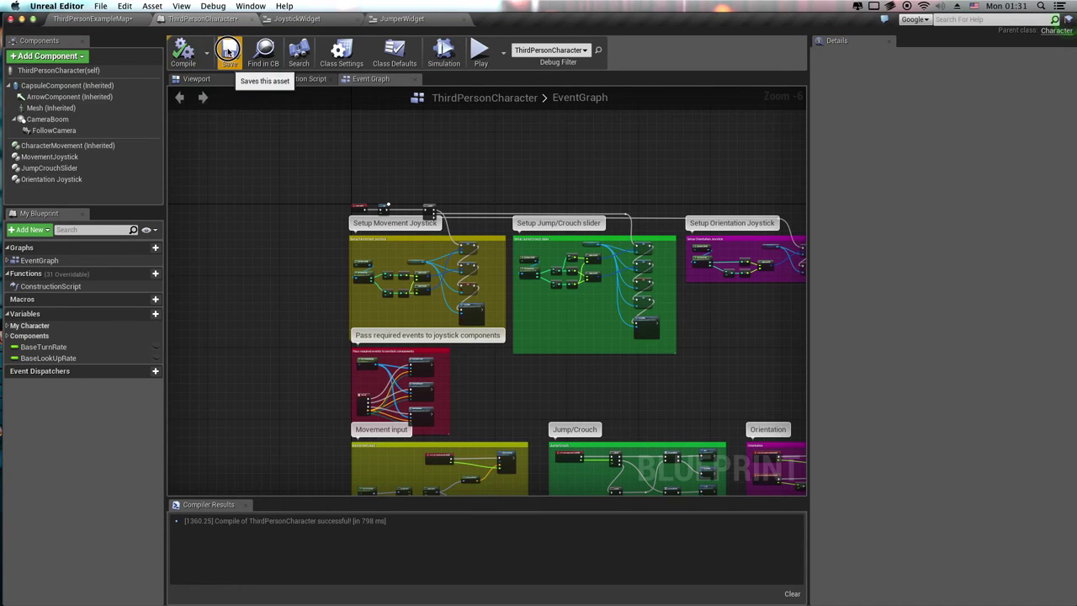
pyautogui.click(121, 20)
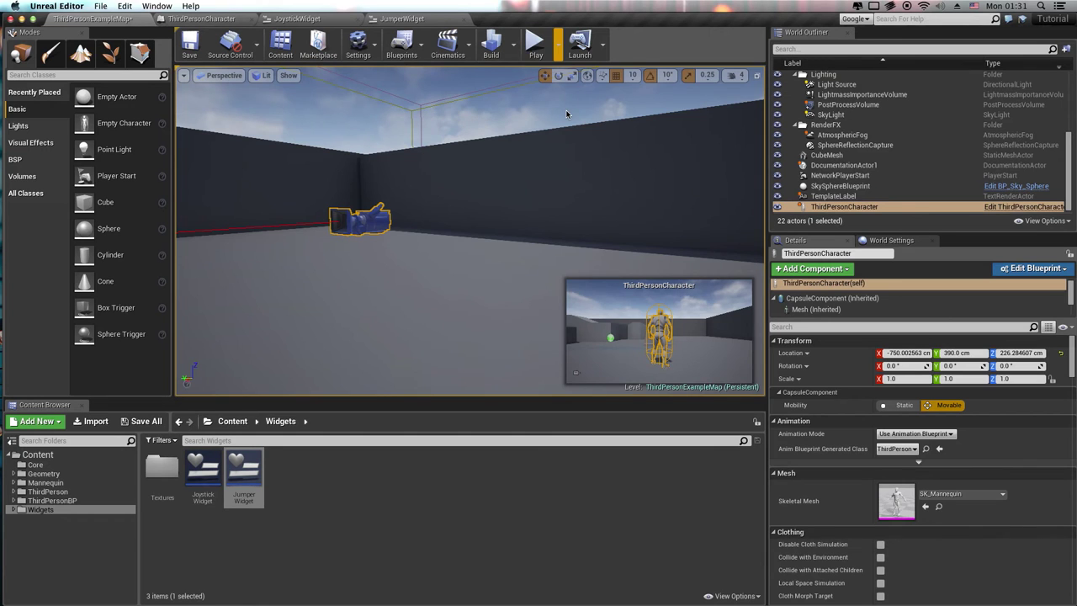
pyautogui.hotkey('alt', 'p')
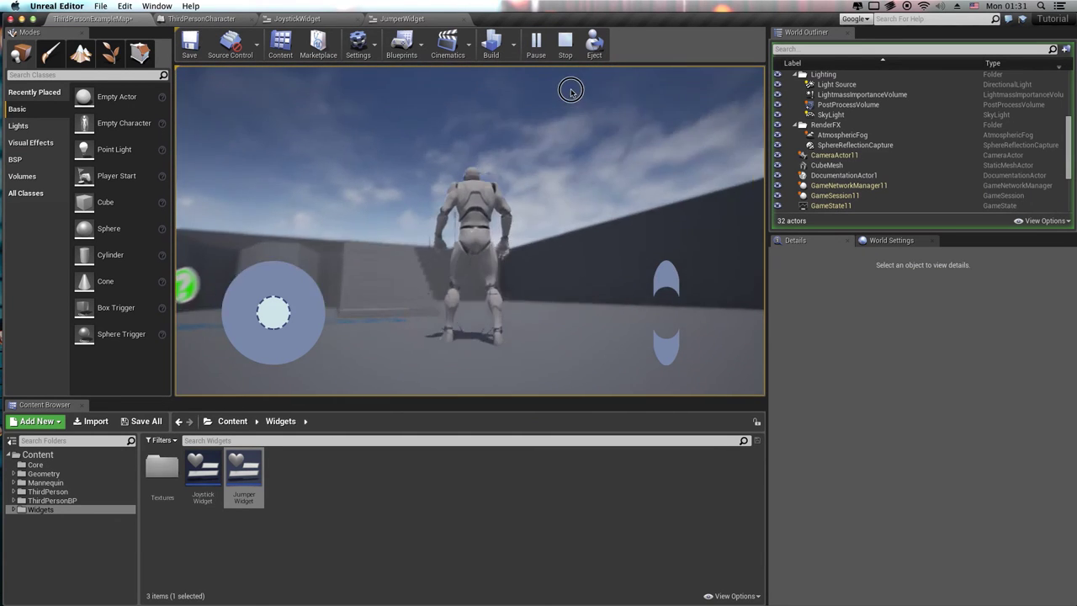
pyautogui.moveTo(570, 91); pyautogui.dragTo(665, 336)
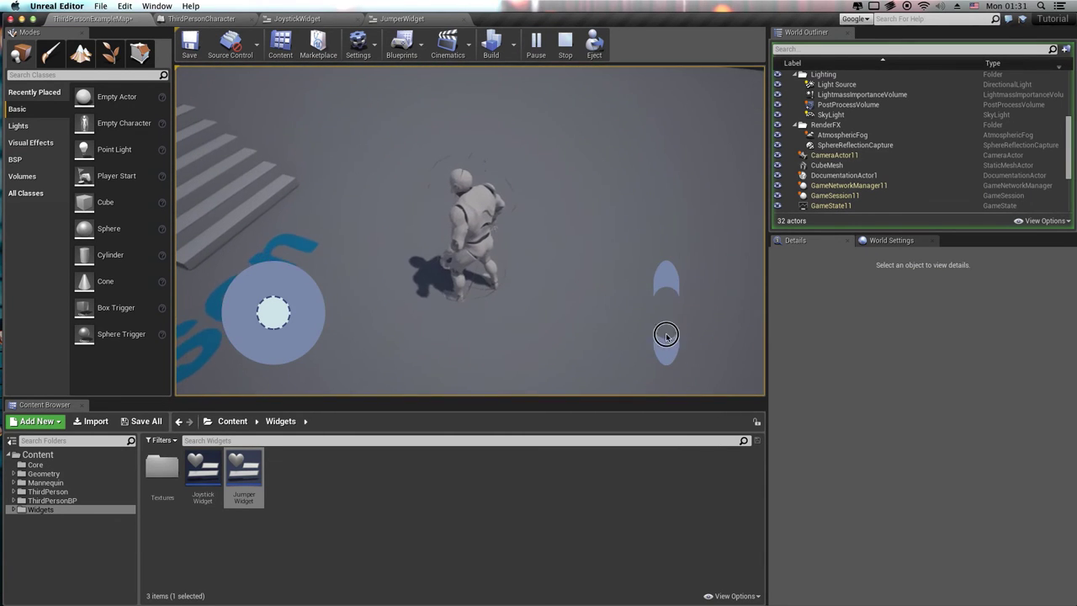
pyautogui.click(665, 356)
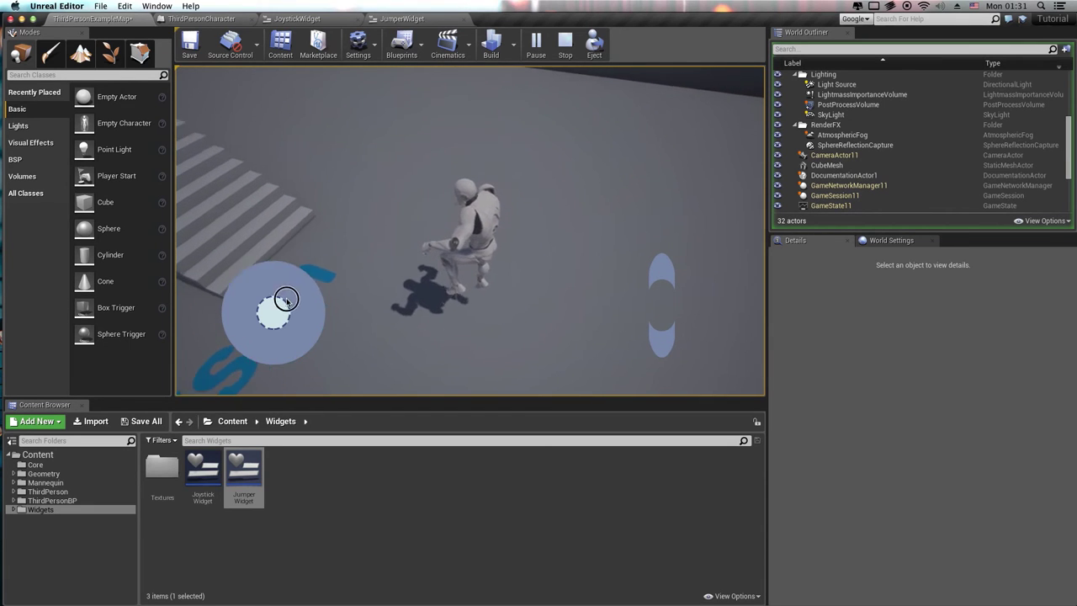
pyautogui.moveTo(286, 300)
pyautogui.mouseDown()
pyautogui.moveTo(260, 303)
pyautogui.moveTo(457, 336)
pyautogui.moveTo(340, 386)
pyautogui.moveTo(319, 366)
pyautogui.mouseUp()
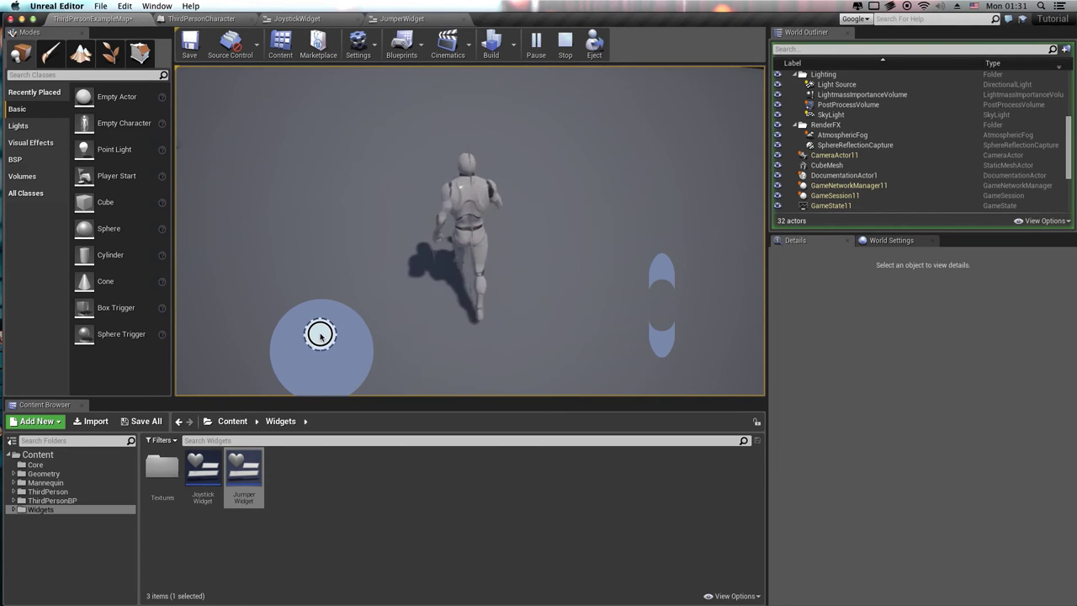
pyautogui.moveTo(321, 315)
pyautogui.mouseDown()
pyautogui.moveTo(321, 347)
pyautogui.moveTo(293, 325)
pyautogui.moveTo(281, 362)
pyautogui.moveTo(338, 346)
pyautogui.moveTo(375, 360)
pyautogui.mouseUp()
pyautogui.click(666, 253)
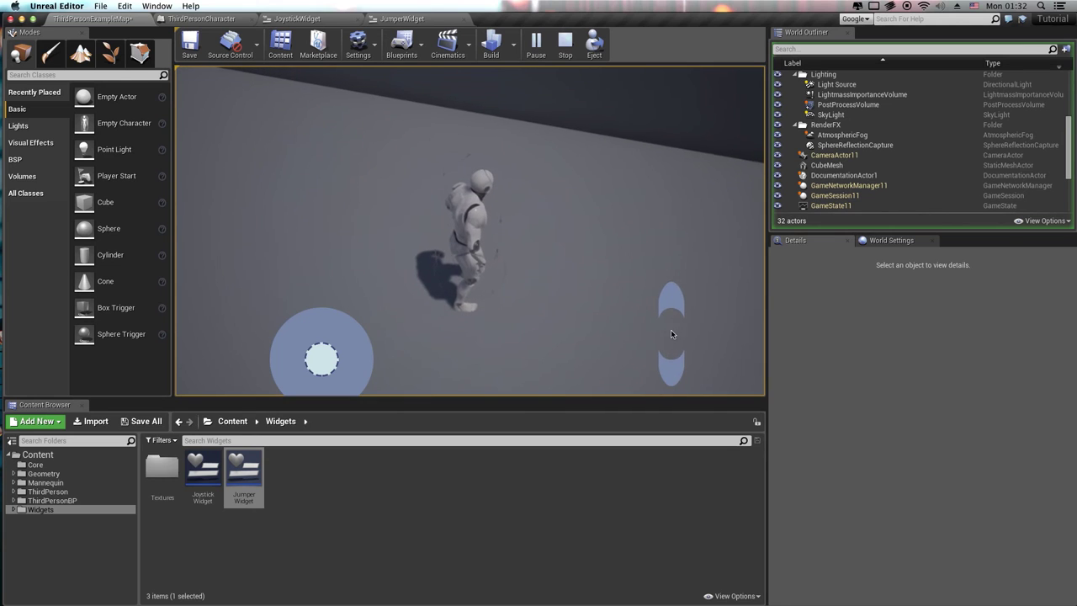
pyautogui.moveTo(671, 387); pyautogui.dragTo(676, 240)
pyautogui.click(675, 241)
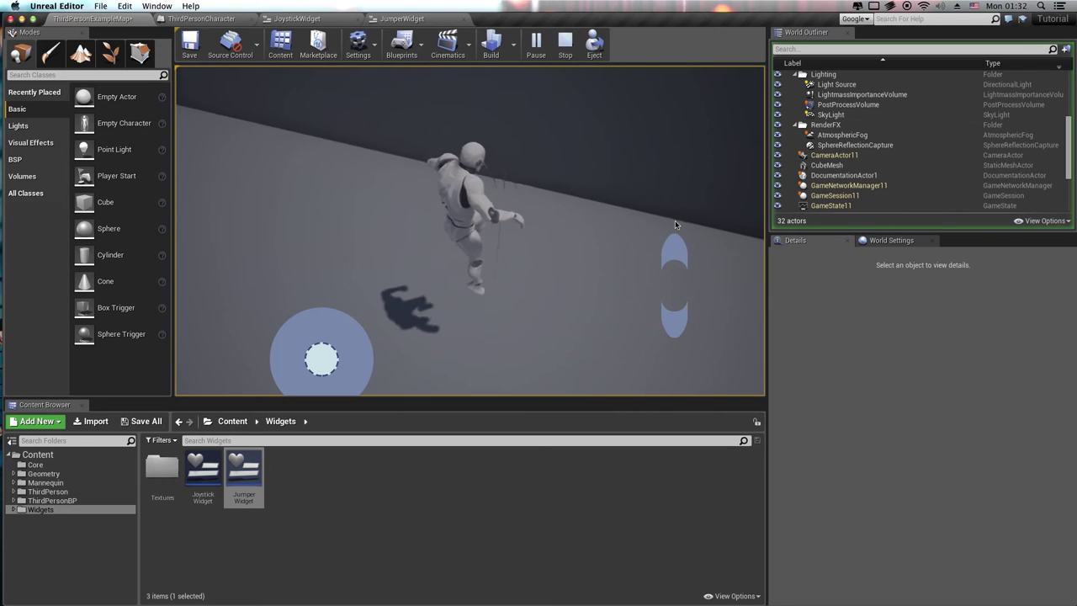
pyautogui.click(565, 46)
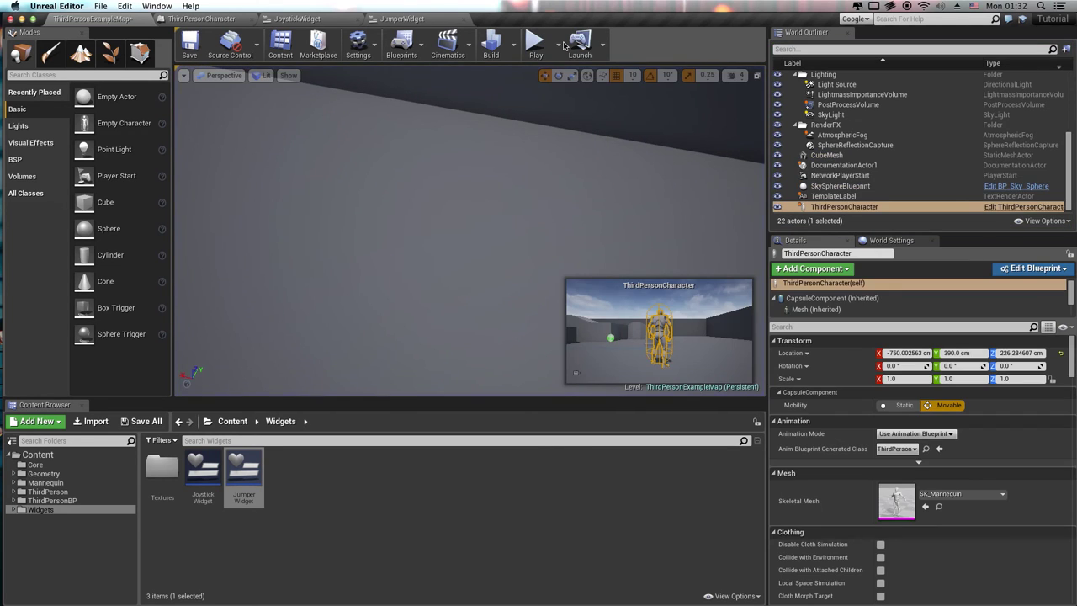
# Add the Background image to JumperWidget's Fade animation with a Color and Opacity track.
pyautogui.click(401, 18)
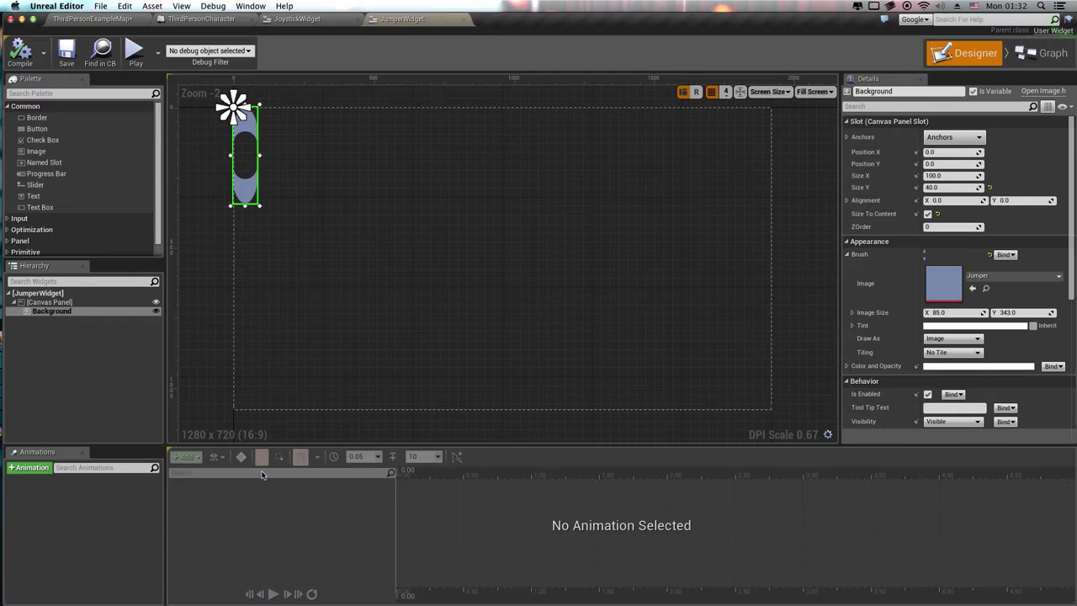
pyautogui.click(395, 224)
pyautogui.write('Fade')
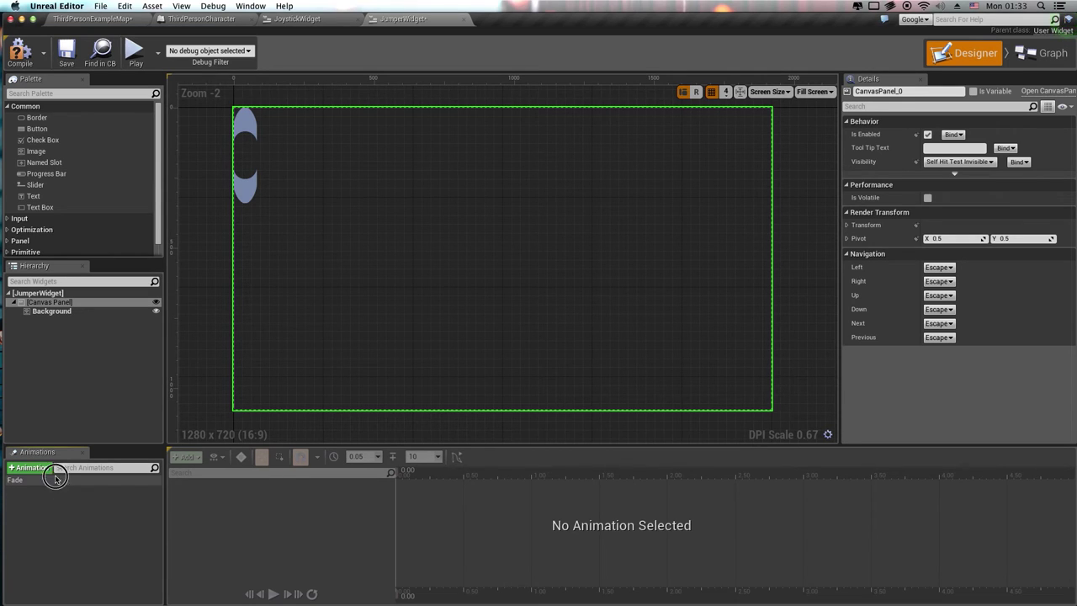
pyautogui.click(56, 478)
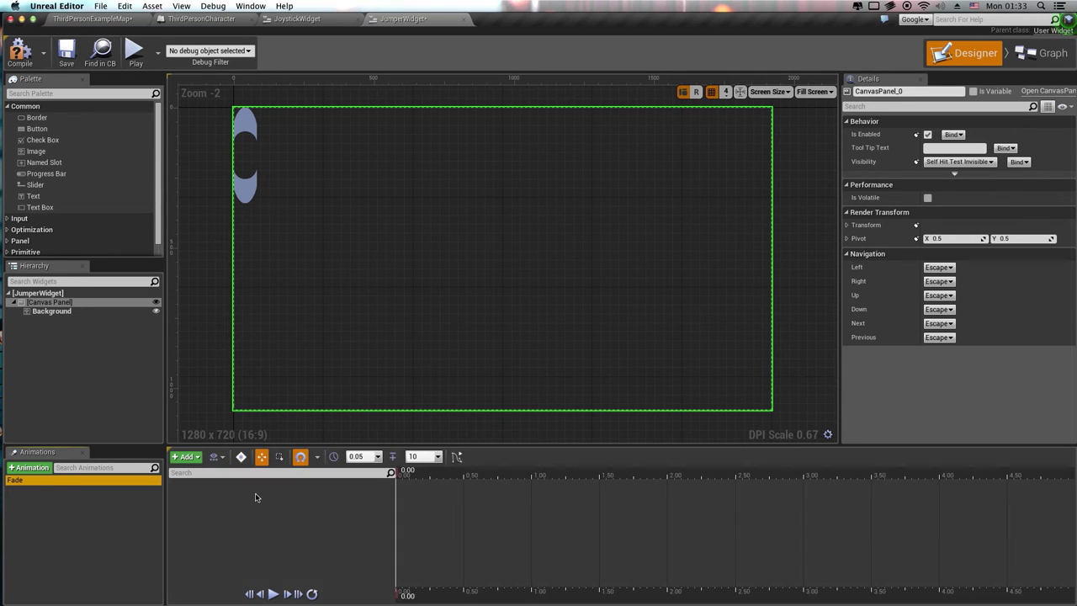
pyautogui.click(187, 457)
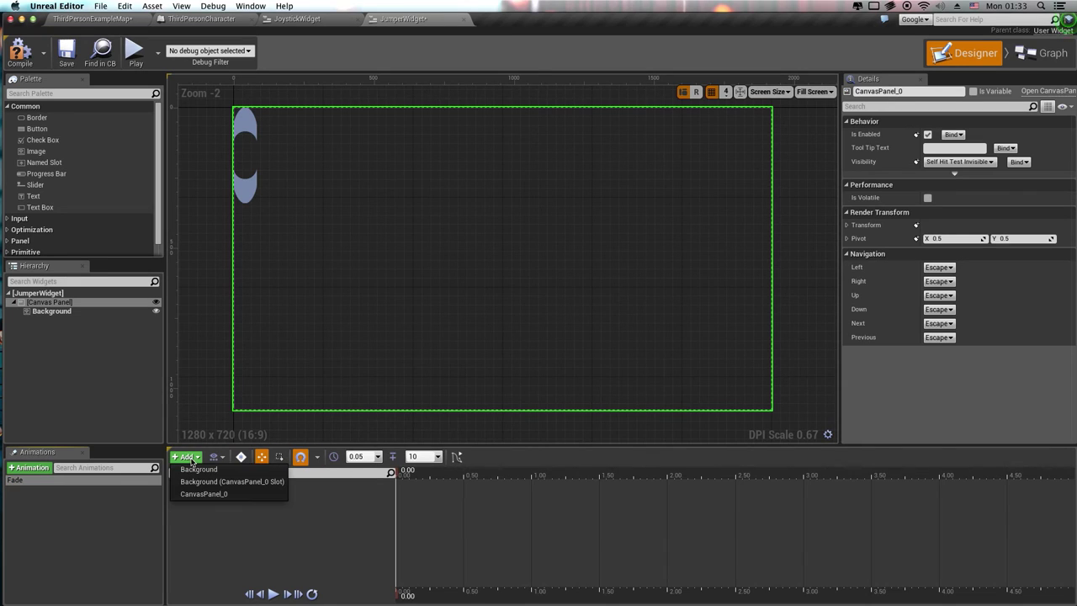
pyautogui.click(199, 469)
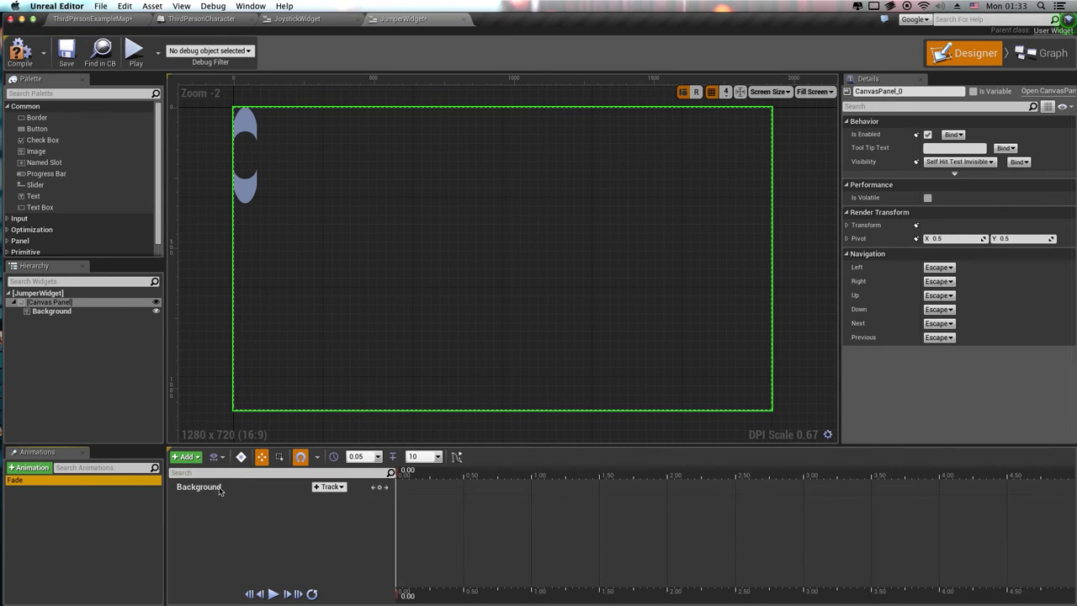
pyautogui.click(220, 491)
pyautogui.click(330, 487)
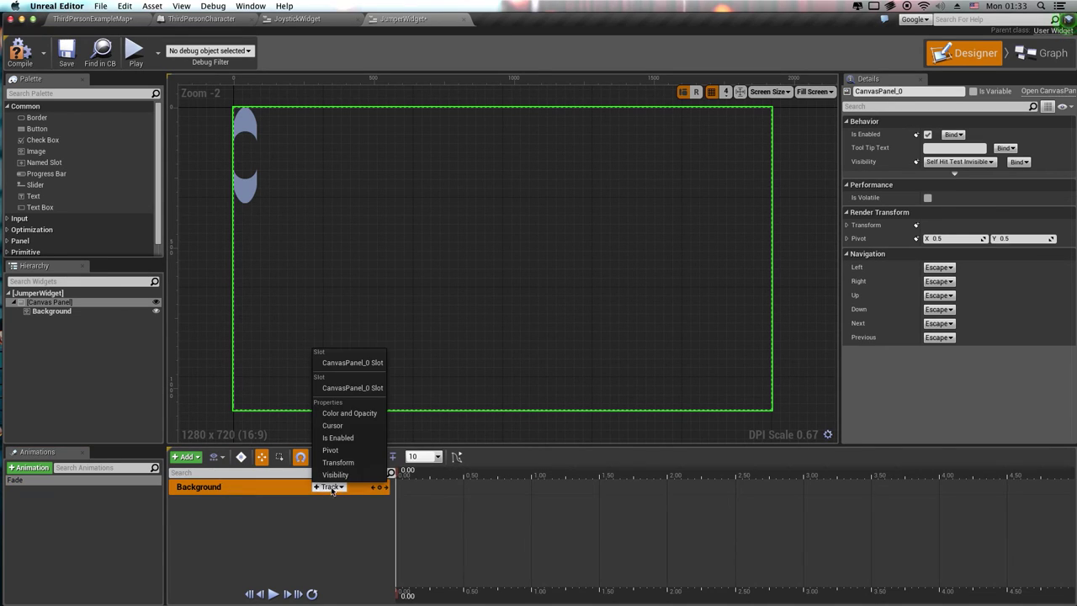
pyautogui.click(349, 413)
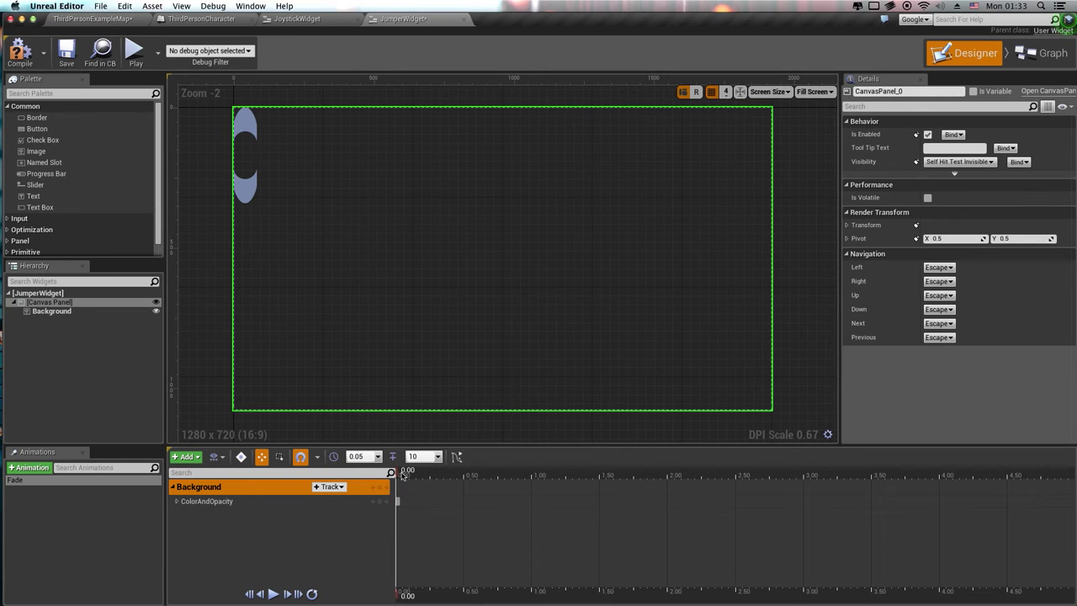
pyautogui.click(175, 502)
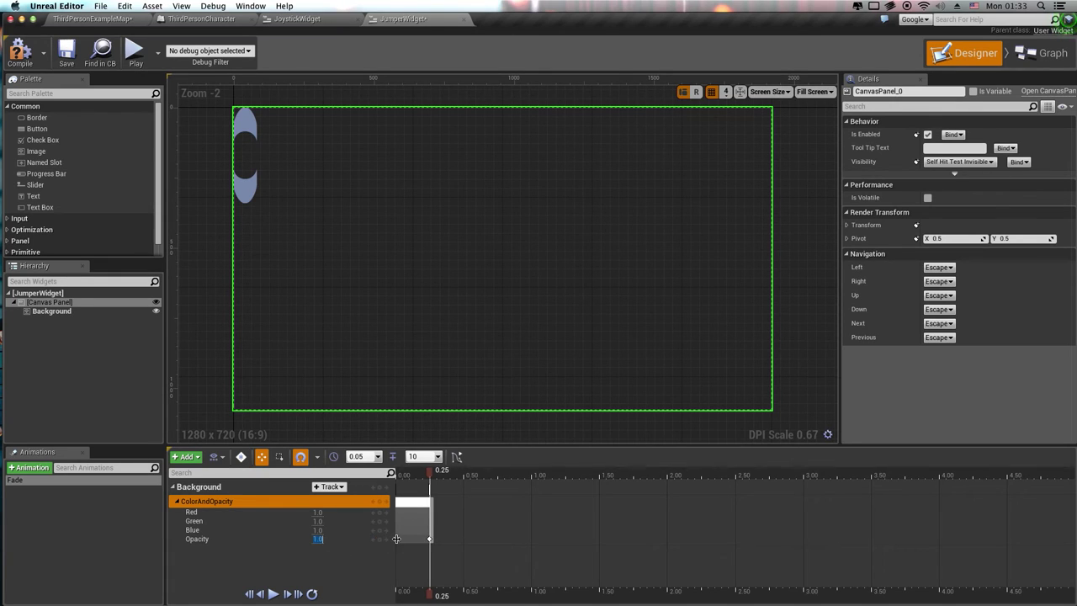
# Key Background Opacity 0 at 0.00 and 1 at 0.25, preview Fade, and compile.
pyautogui.click(385, 483)
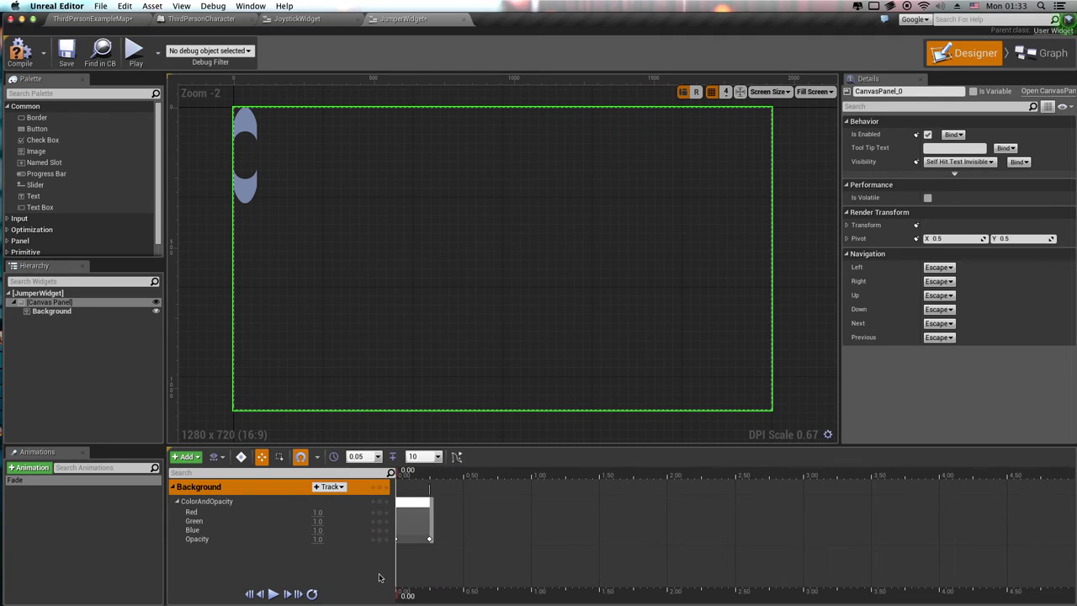
pyautogui.click(318, 539)
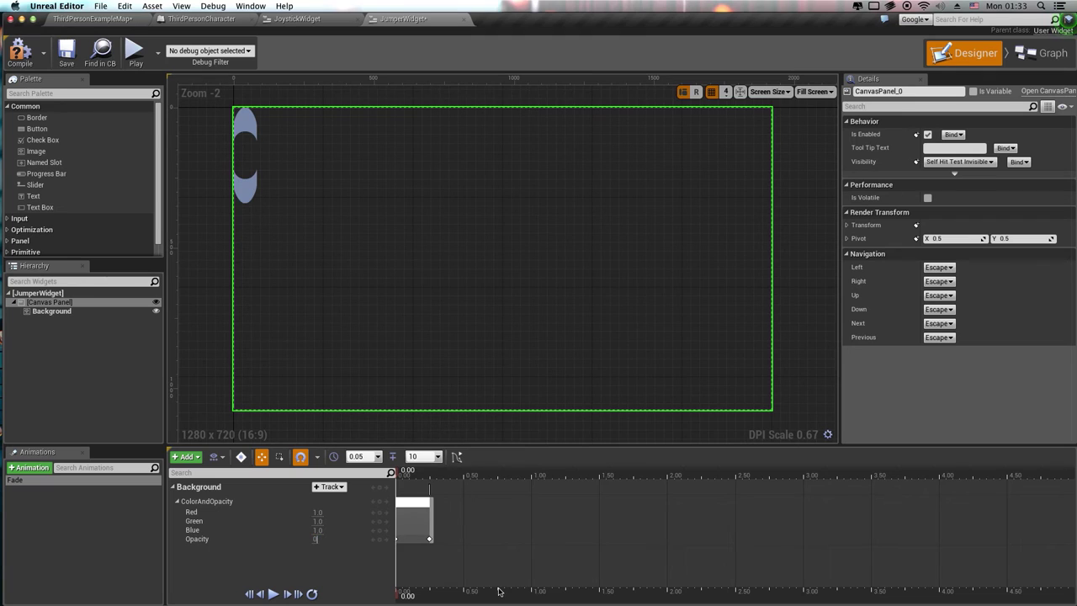
pyautogui.click(272, 594)
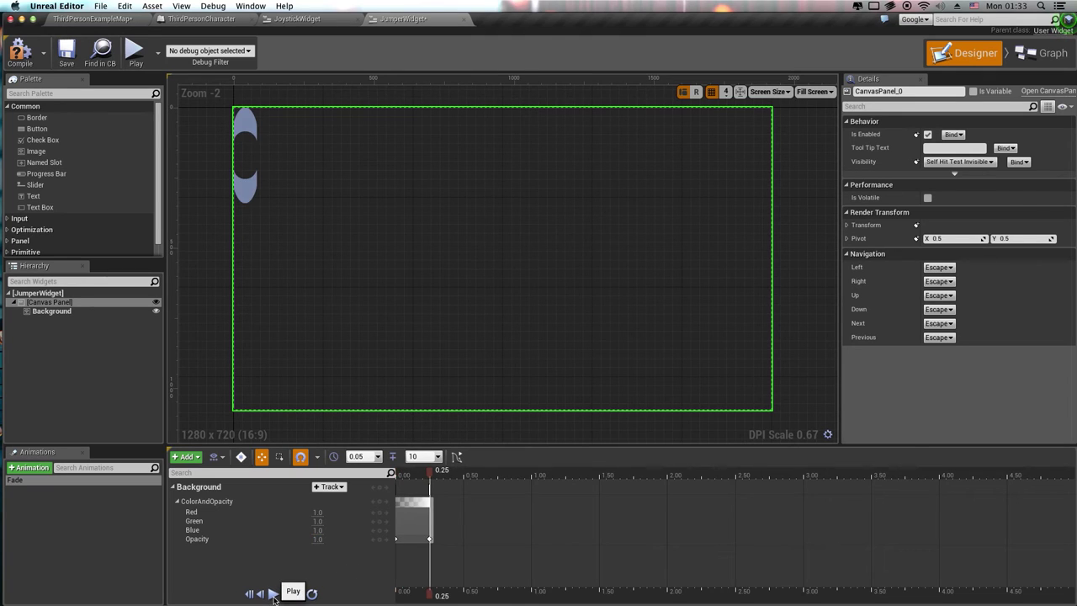
pyautogui.click(273, 593)
pyautogui.click(273, 594)
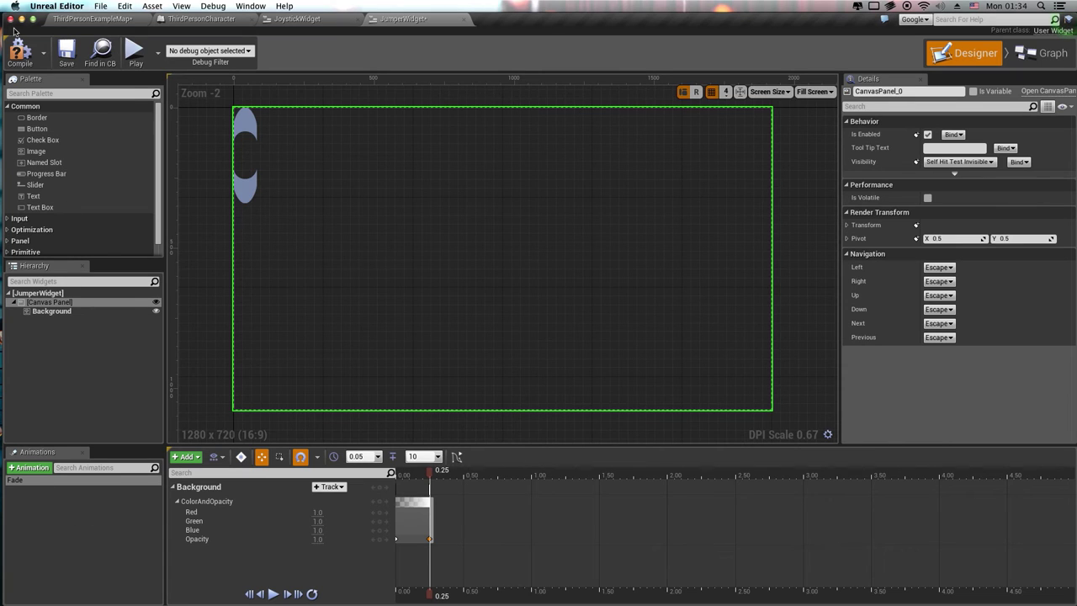
pyautogui.click(69, 52)
pyautogui.click(1051, 53)
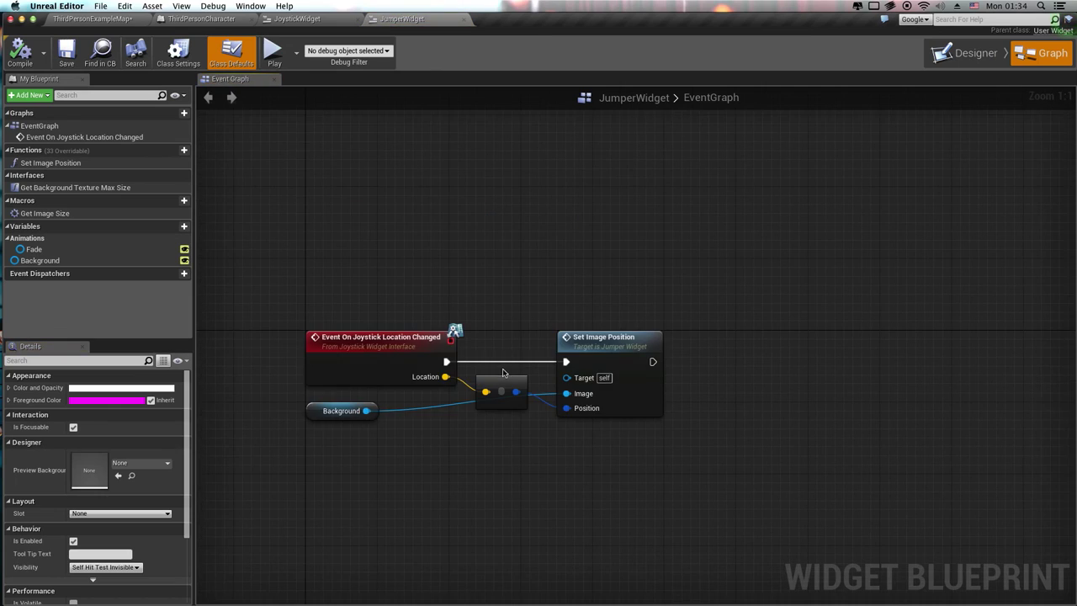
# Add an Event On Joystick Pressed node to the JumperWidget graph.
pyautogui.rightClick(331, 387)
pyautogui.write('Event On')
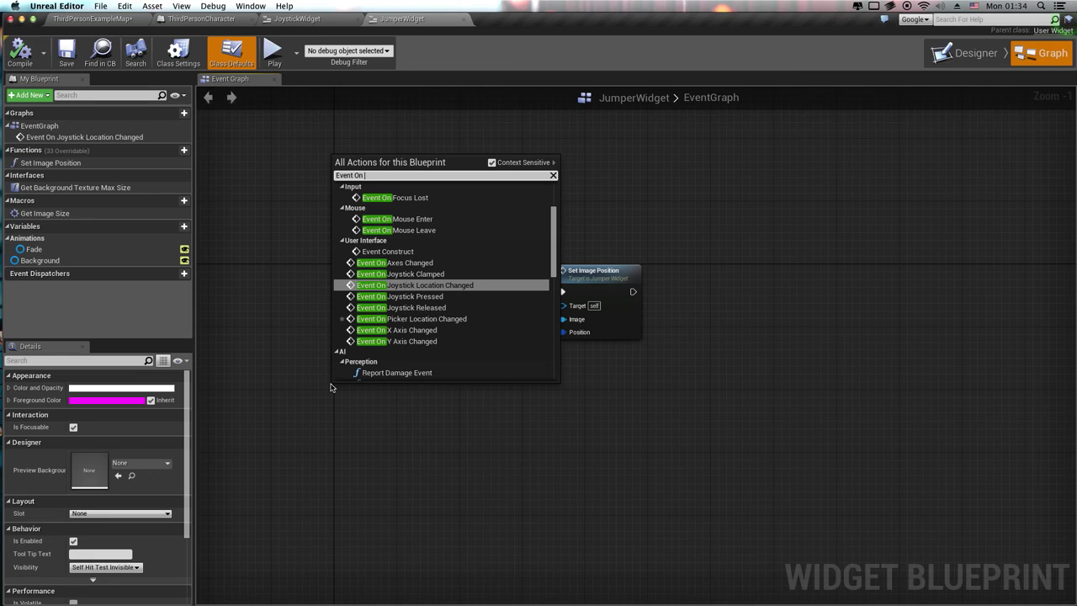
pyautogui.click(399, 296)
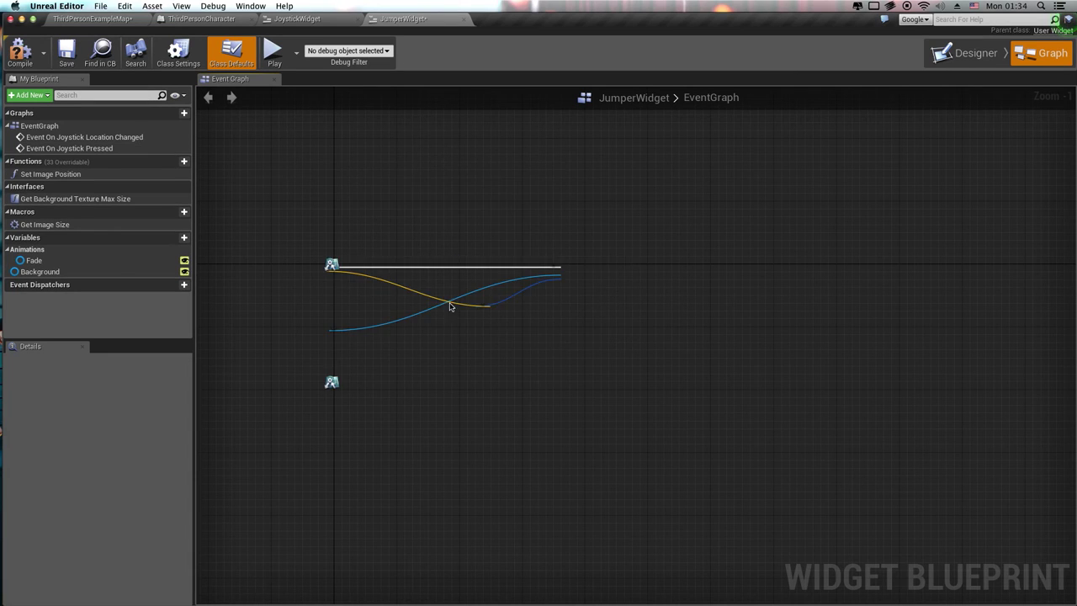
pyautogui.moveTo(433, 479); pyautogui.dragTo(429, 432, button='right')
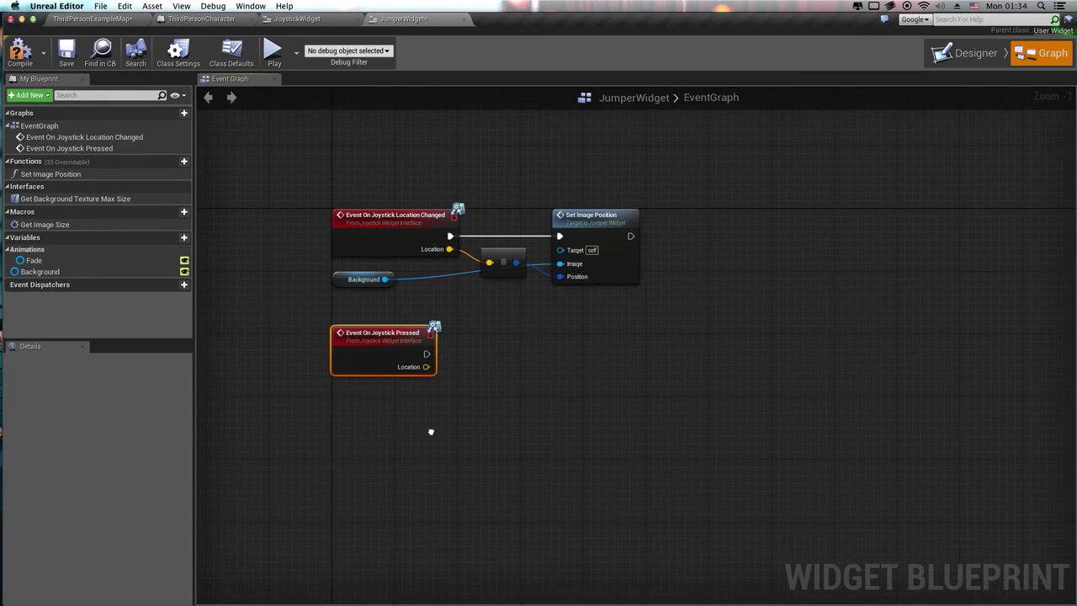
# Add Event On Joystick Released beneath Pressed and drag the Fade animation into the graph.
pyautogui.rightClick(329, 464)
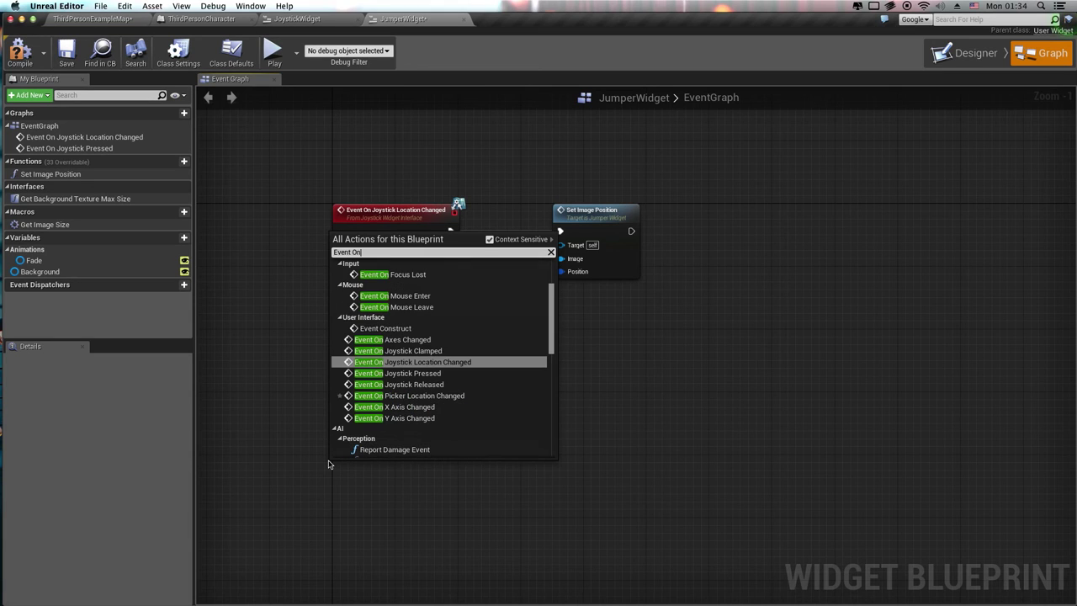
pyautogui.click(425, 384)
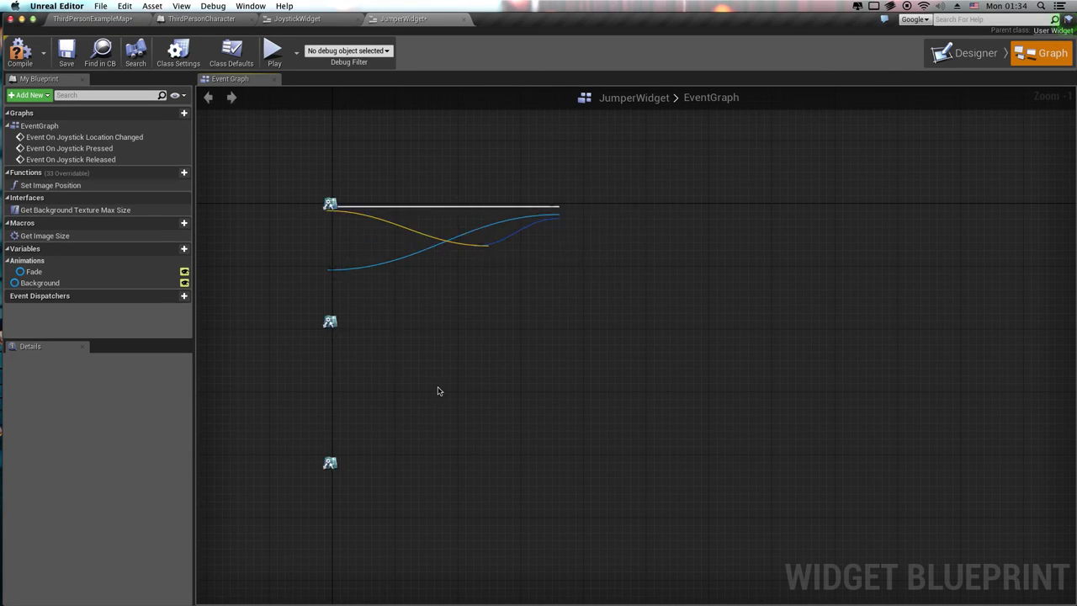
pyautogui.moveTo(377, 480); pyautogui.dragTo(377, 407)
pyautogui.click(383, 330)
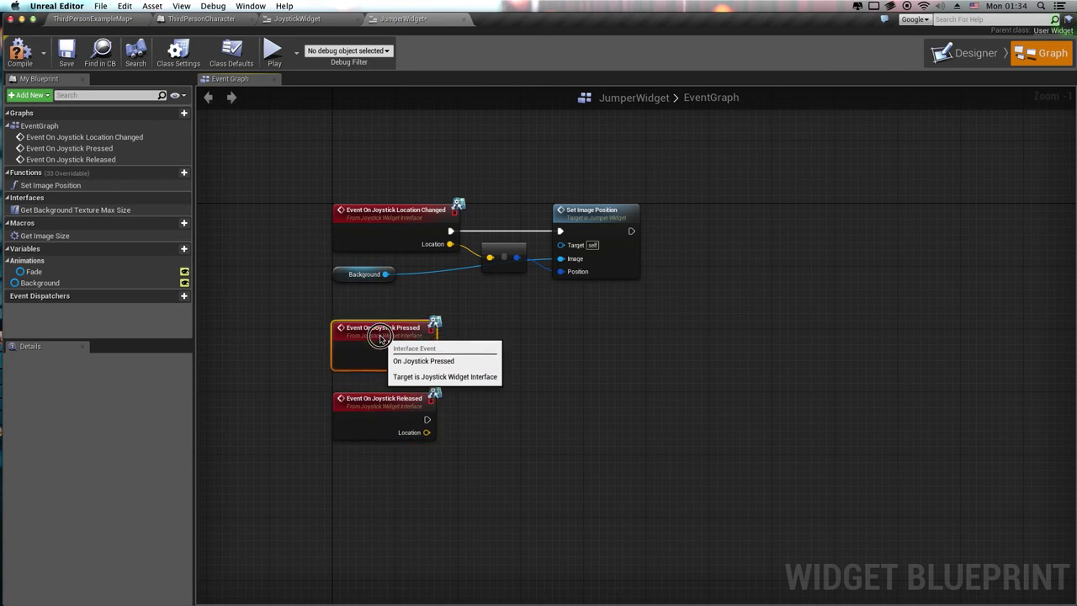
pyautogui.moveTo(383, 331); pyautogui.dragTo(383, 341)
pyautogui.click(553, 398)
pyautogui.moveTo(475, 326); pyautogui.dragTo(376, 361, button='right')
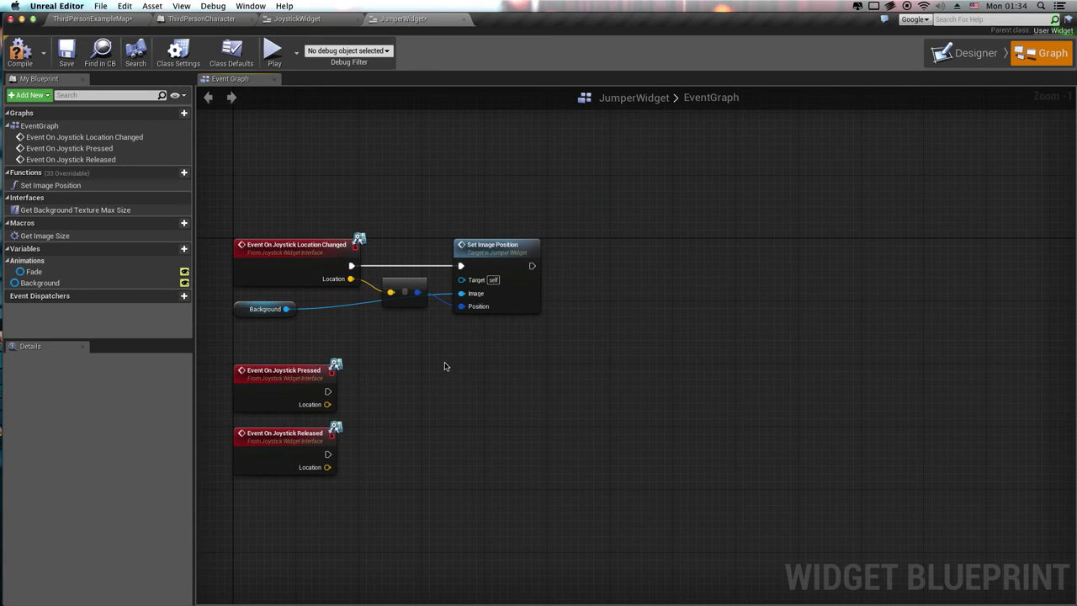
pyautogui.moveTo(114, 297)
pyautogui.moveTo(143, 272)
pyautogui.mouseDown()
pyautogui.moveTo(474, 375)
pyautogui.moveTo(616, 383)
pyautogui.mouseUp()
# Have Joystick Pressed run a Play Animation node for Fade with Start at Time 0.
pyautogui.click(479, 387)
pyautogui.write('Play')
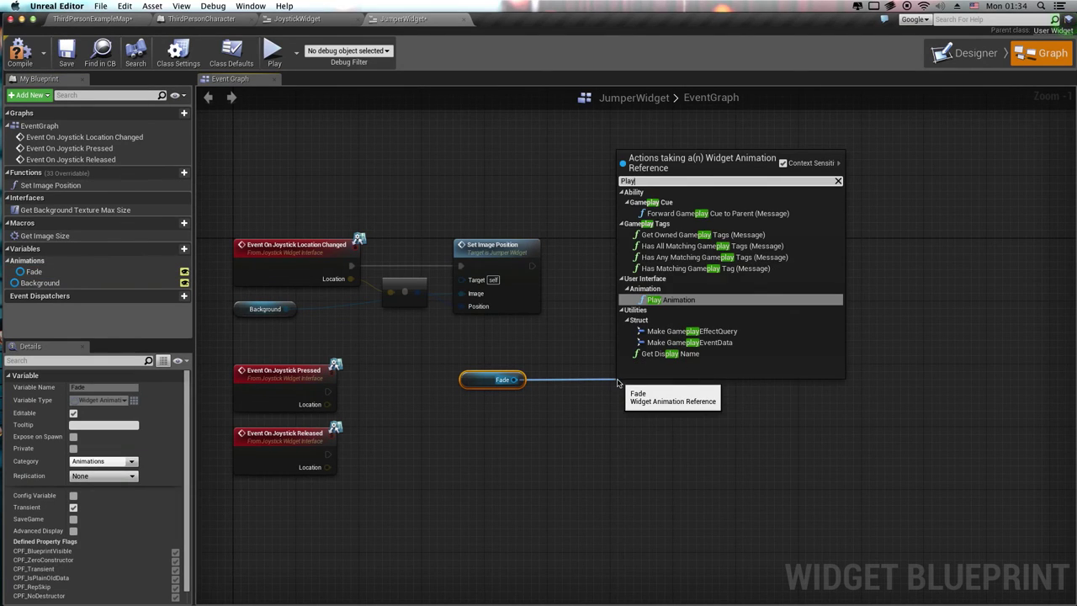
pyautogui.press('Return')
pyautogui.moveTo(496, 379); pyautogui.dragTo(449, 419)
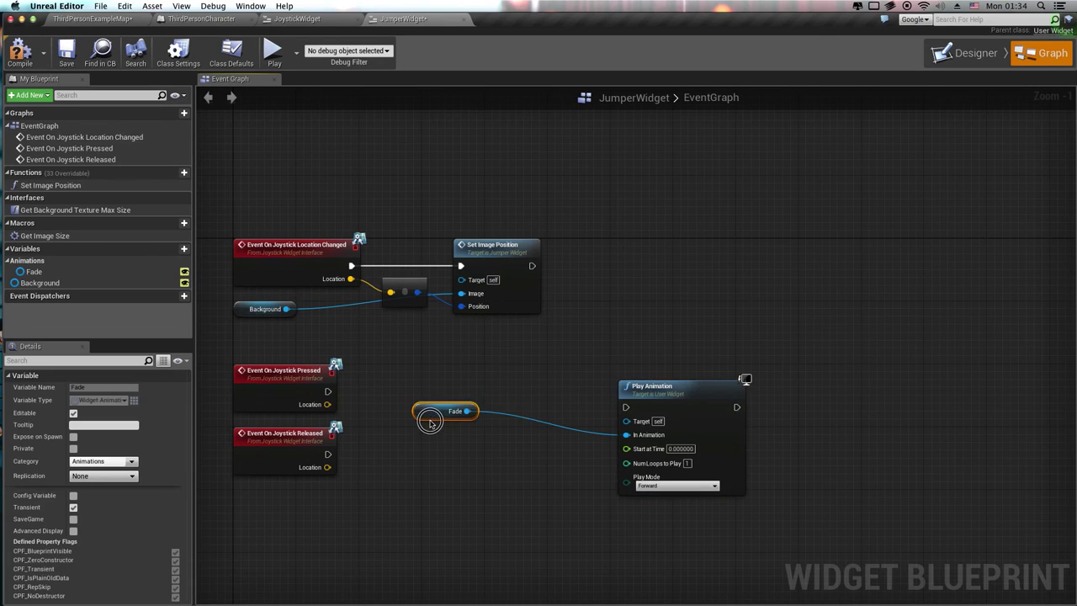
pyautogui.moveTo(711, 392)
pyautogui.mouseDown()
pyautogui.moveTo(680, 360)
pyautogui.moveTo(640, 376)
pyautogui.mouseUp()
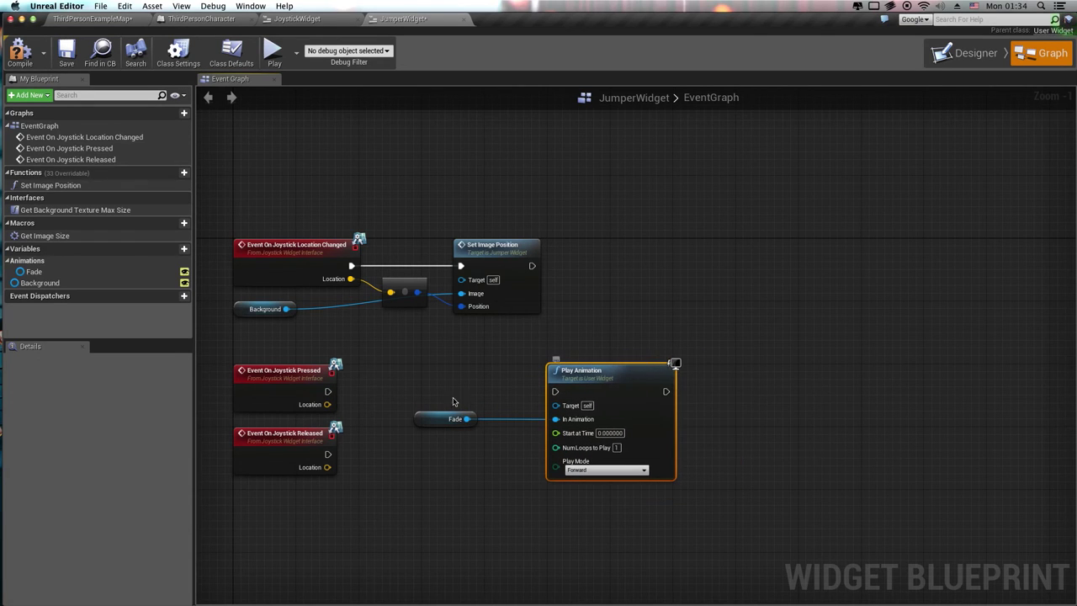
pyautogui.moveTo(329, 391); pyautogui.dragTo(555, 391)
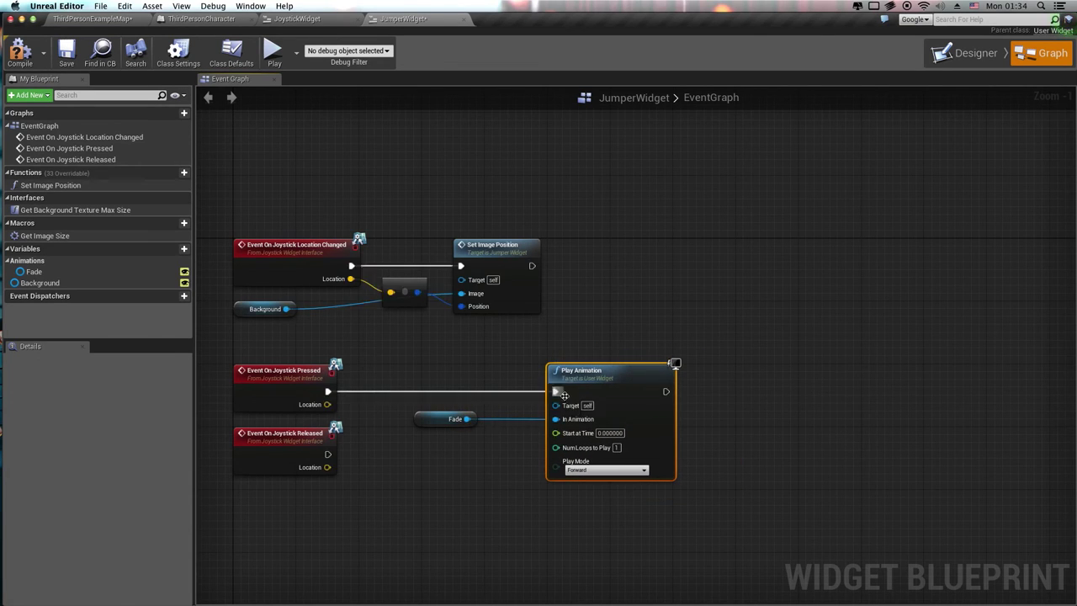
pyautogui.click(747, 435)
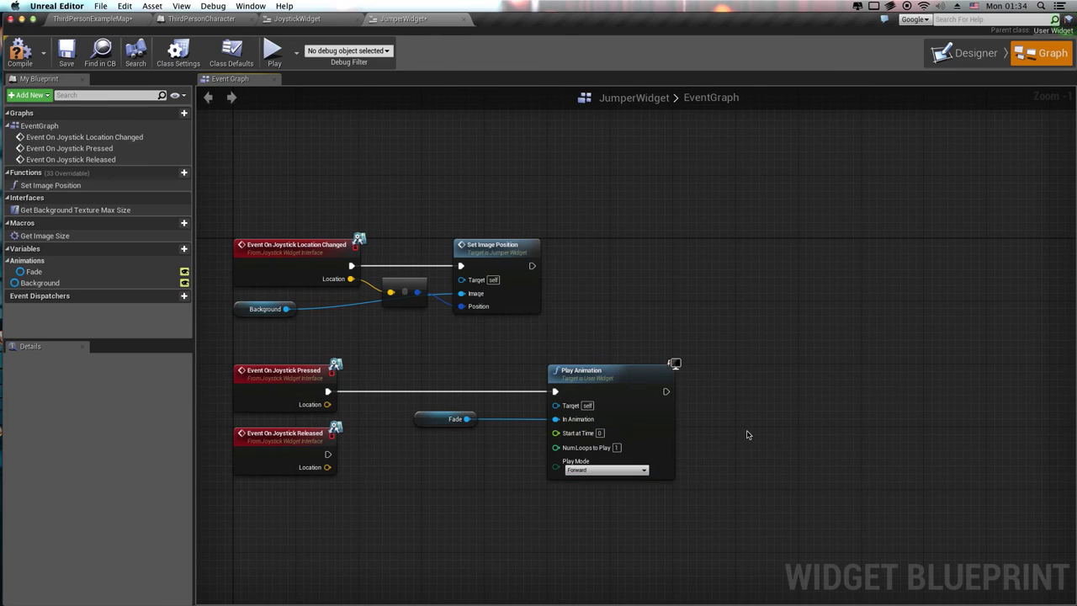
# Move the Fade and Play Animation nodes further right to free space after Joystick Pressed.
pyautogui.moveTo(452, 446); pyautogui.dragTo(441, 404, button='right')
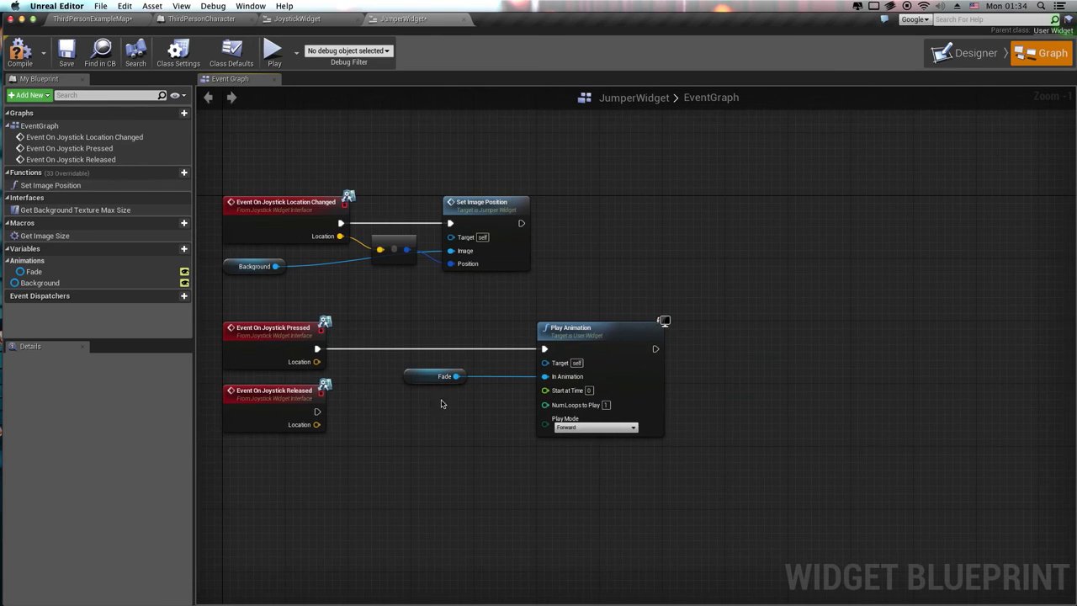
pyautogui.moveTo(462, 340); pyautogui.dragTo(547, 383)
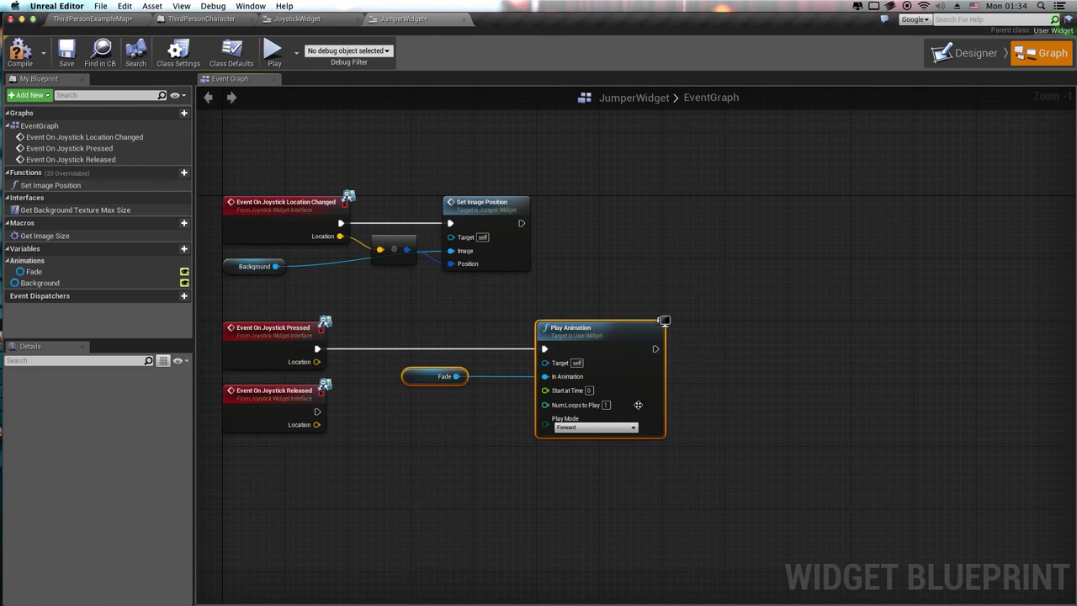
pyautogui.moveTo(608, 338); pyautogui.dragTo(545, 338)
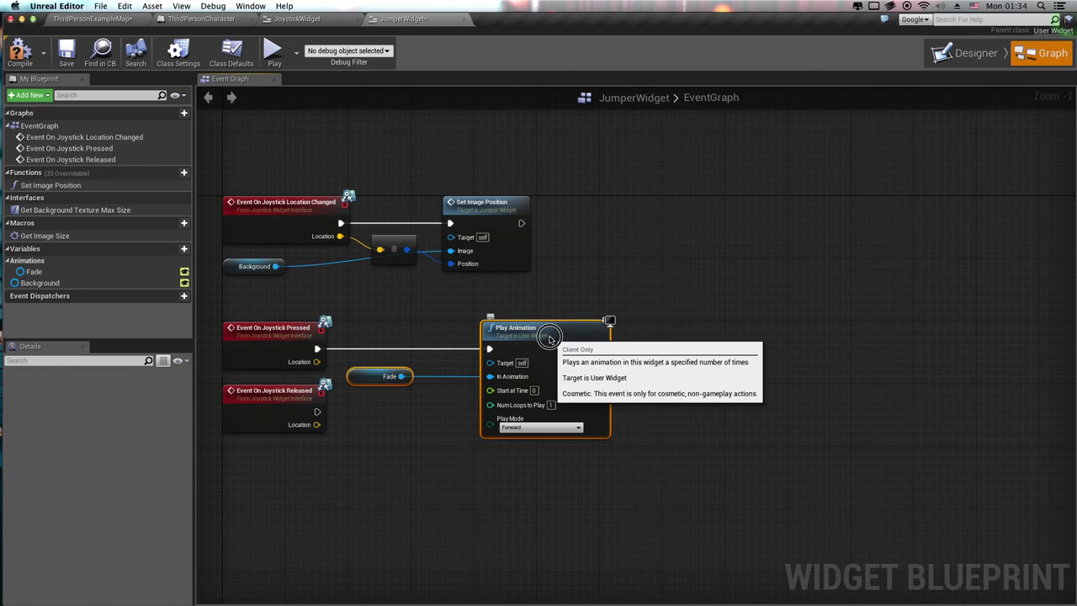
pyautogui.click(550, 281)
pyautogui.moveTo(383, 372); pyautogui.dragTo(414, 375)
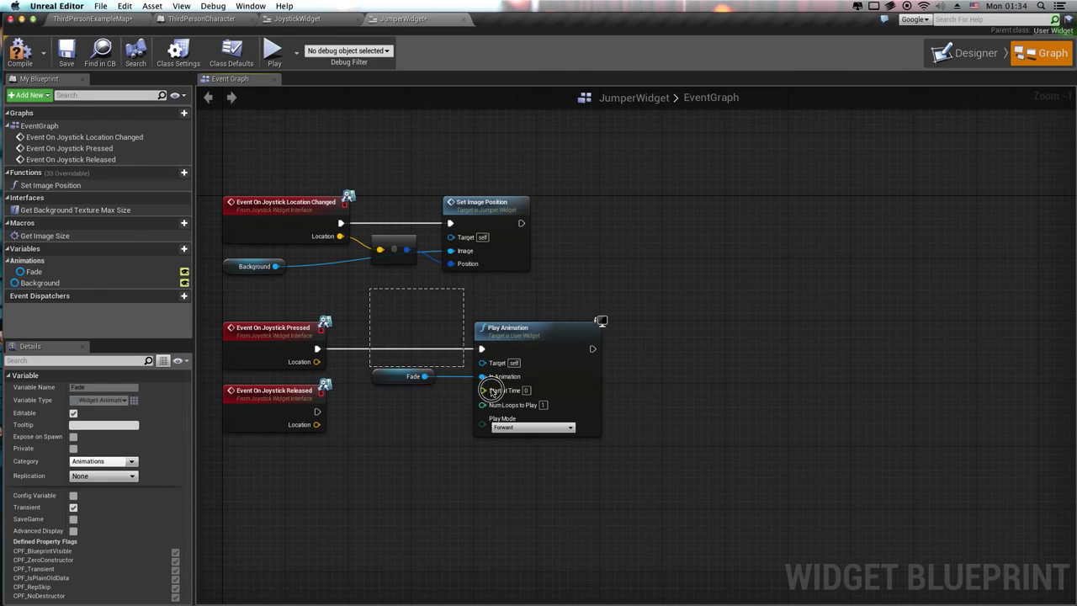
pyautogui.moveTo(491, 391); pyautogui.dragTo(579, 471)
pyautogui.moveTo(542, 335); pyautogui.dragTo(730, 335)
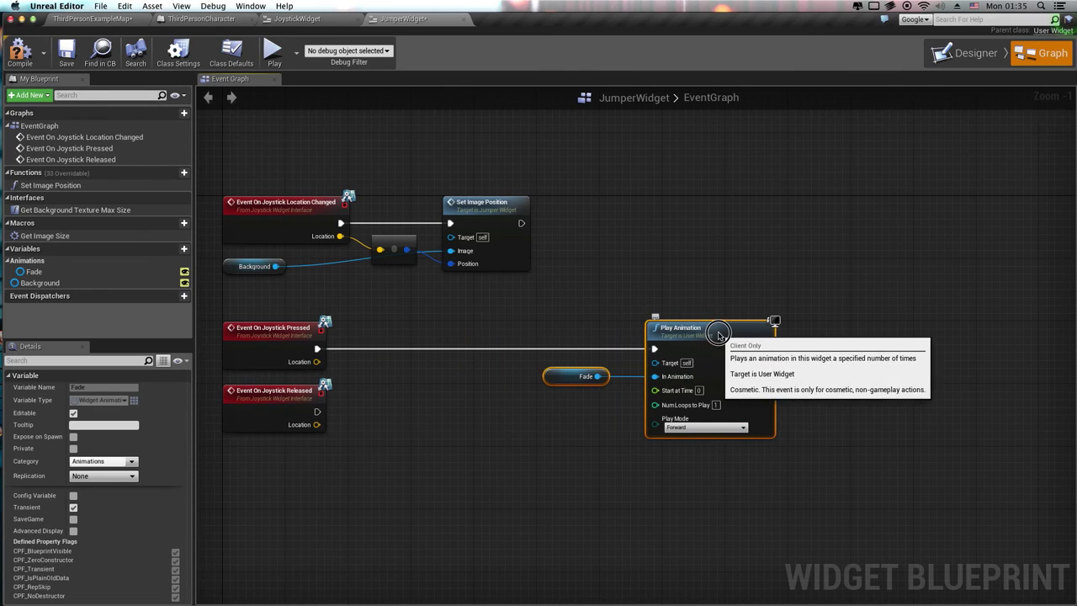
pyautogui.click(467, 201)
# Duplicate Set Image Position between Joystick Pressed and Play Animation, fed by Background and Location.
pyautogui.hotkey('ctrl', 'c')
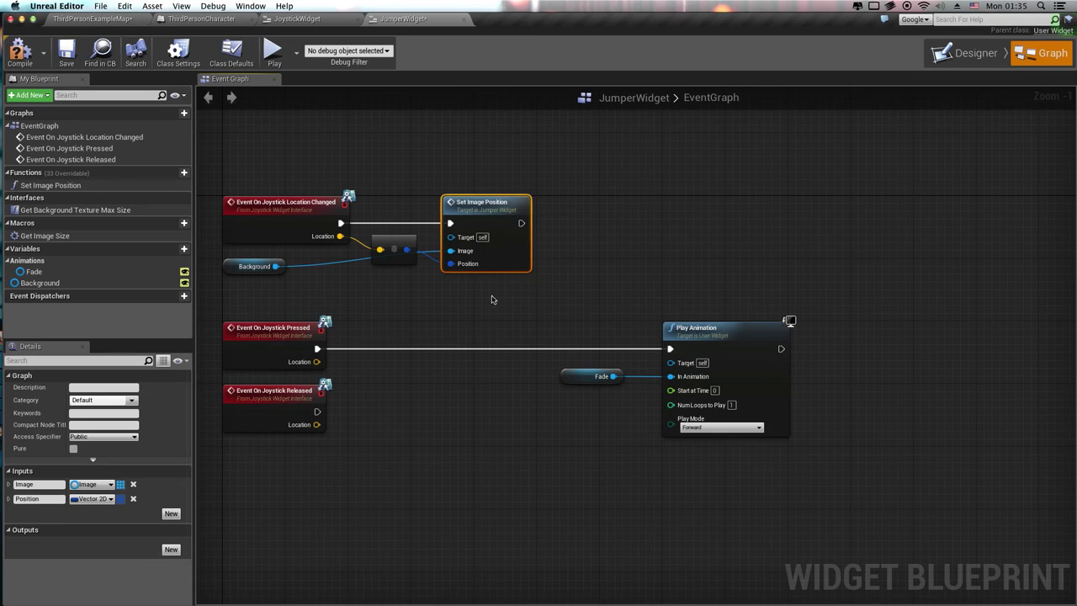
pyautogui.hotkey('ctrl', 'v')
pyautogui.moveTo(552, 309); pyautogui.dragTo(471, 327)
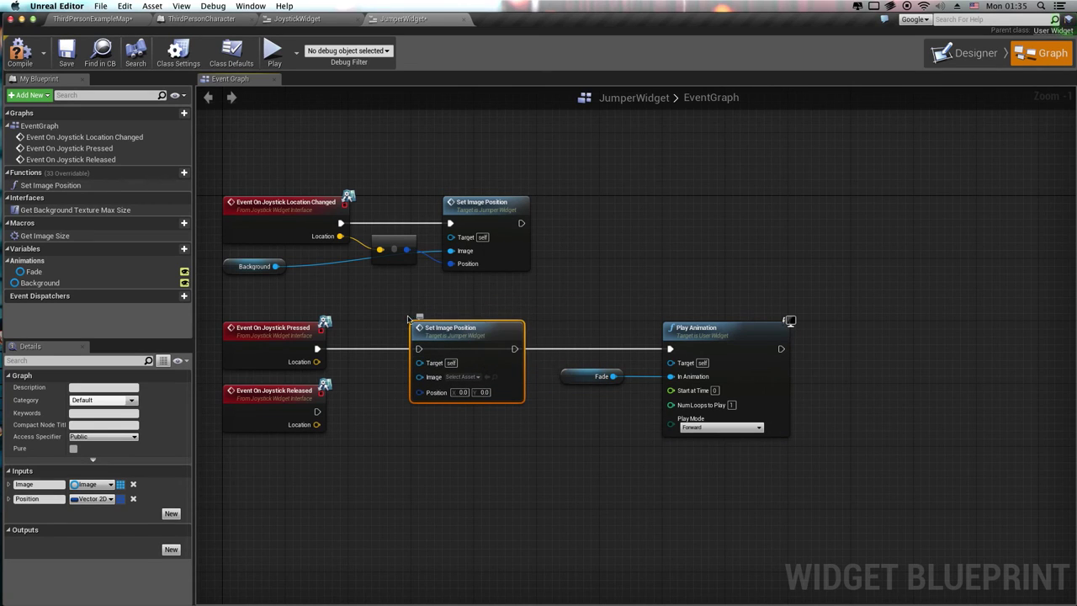
pyautogui.moveTo(317, 348); pyautogui.dragTo(418, 349)
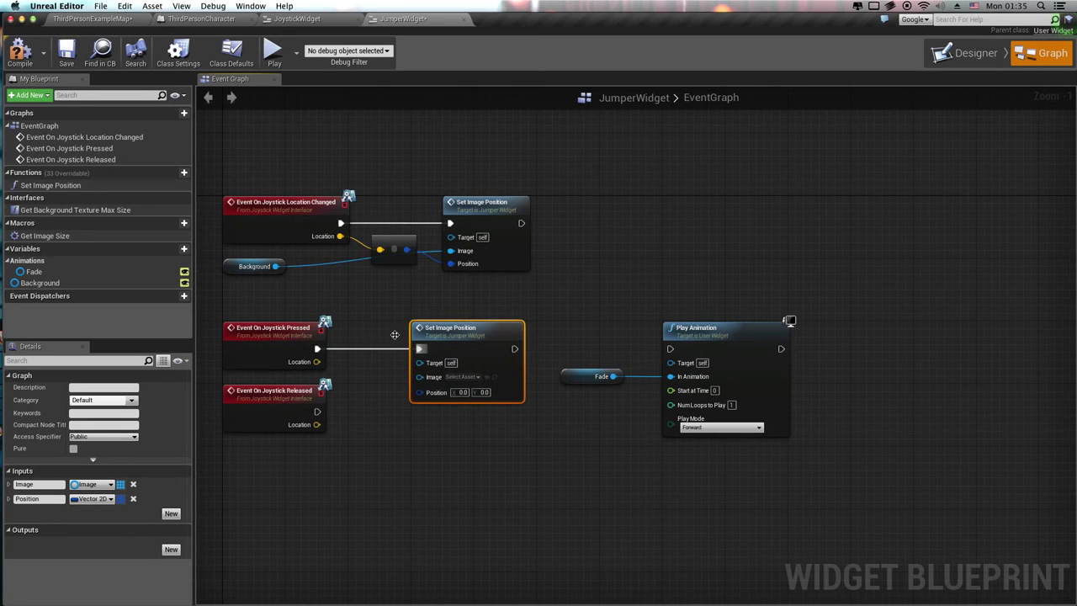
pyautogui.click(260, 265)
pyautogui.hotkey('ctrl', 'c')
pyautogui.hotkey('ctrl', 'v')
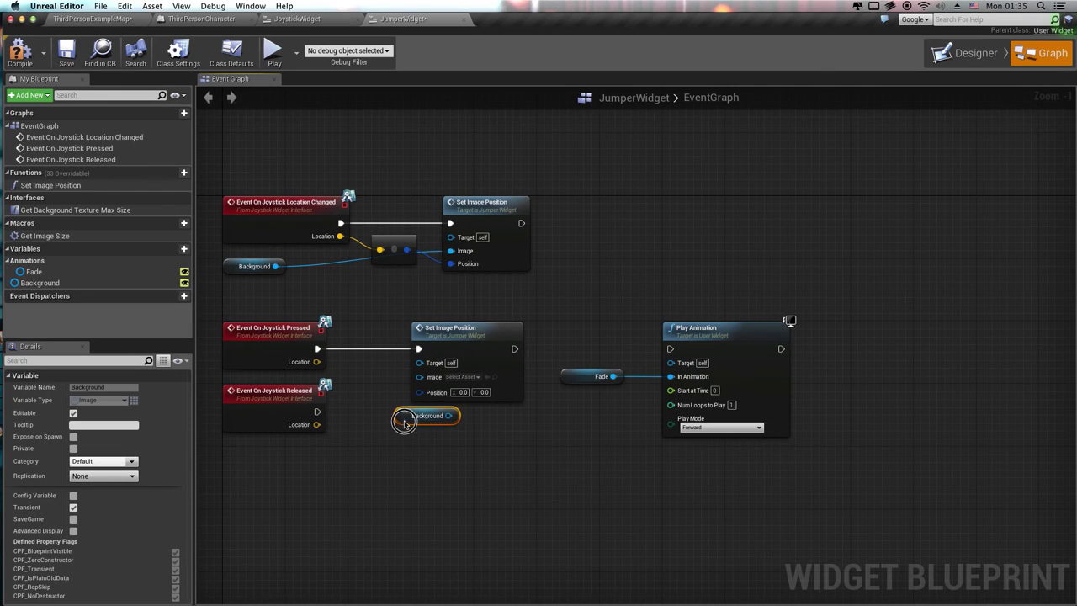
pyautogui.moveTo(451, 418); pyautogui.dragTo(419, 376)
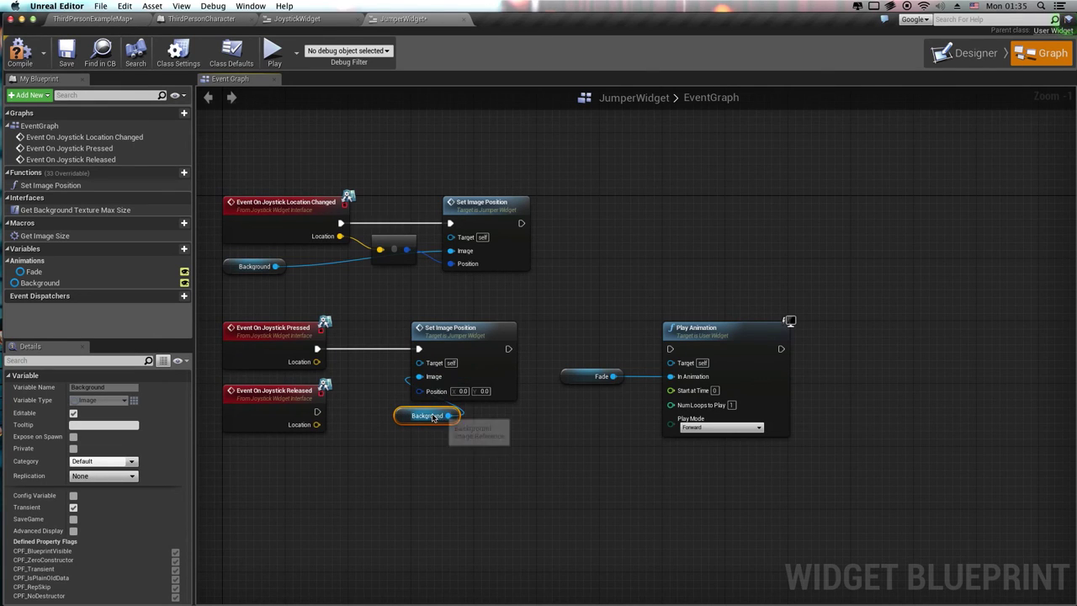
pyautogui.moveTo(425, 416)
pyautogui.mouseDown()
pyautogui.moveTo(360, 393)
pyautogui.moveTo(258, 385)
pyautogui.mouseUp()
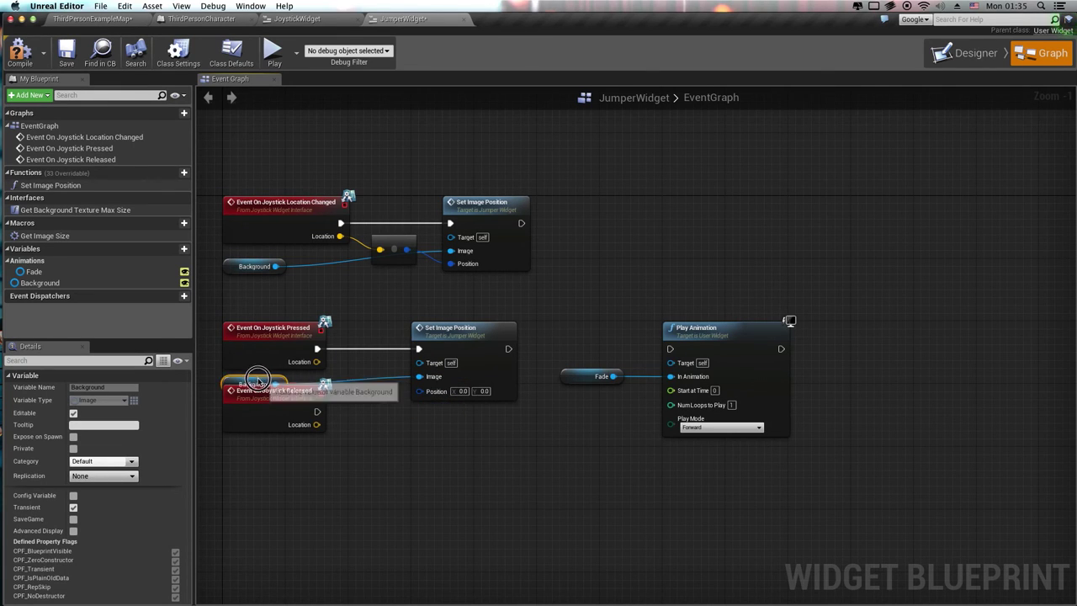
pyautogui.moveTo(317, 361); pyautogui.dragTo(419, 390)
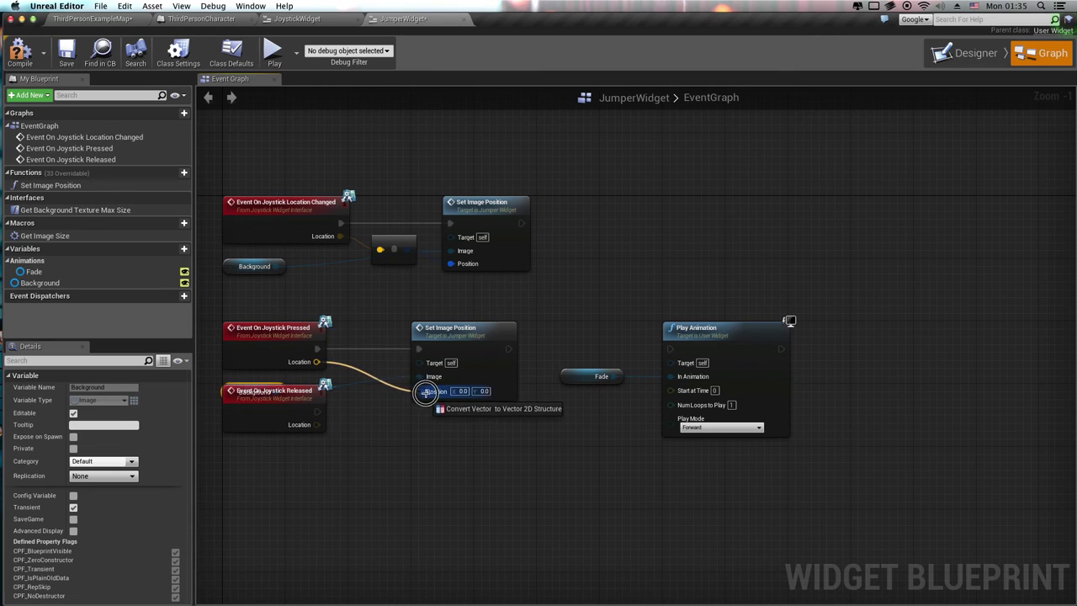
pyautogui.moveTo(356, 362); pyautogui.dragTo(375, 388)
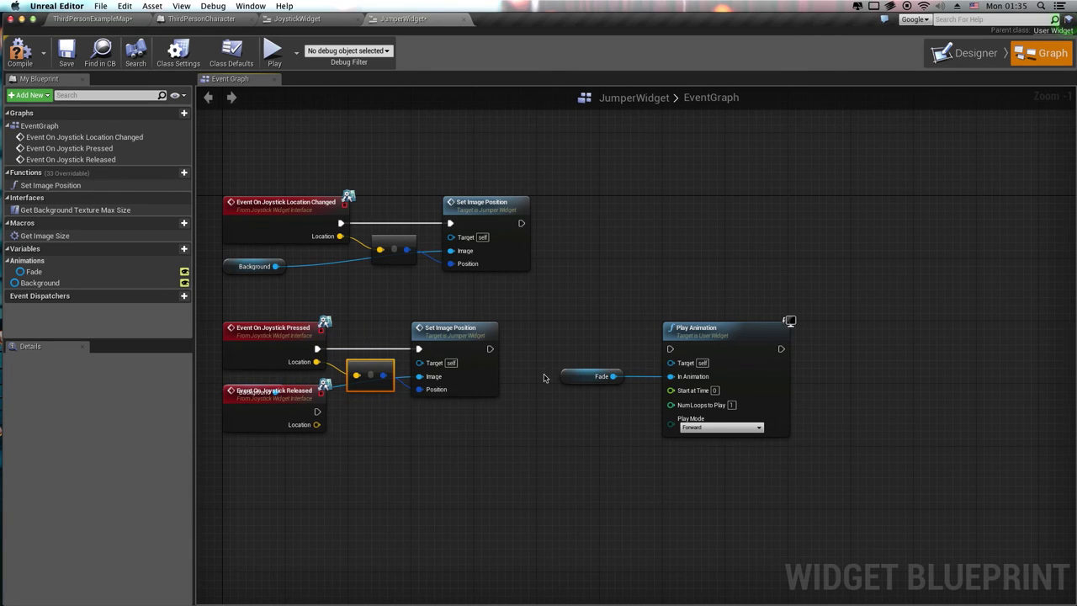
pyautogui.moveTo(539, 395); pyautogui.dragTo(489, 398, button='right')
pyautogui.moveTo(439, 350); pyautogui.dragTo(621, 351)
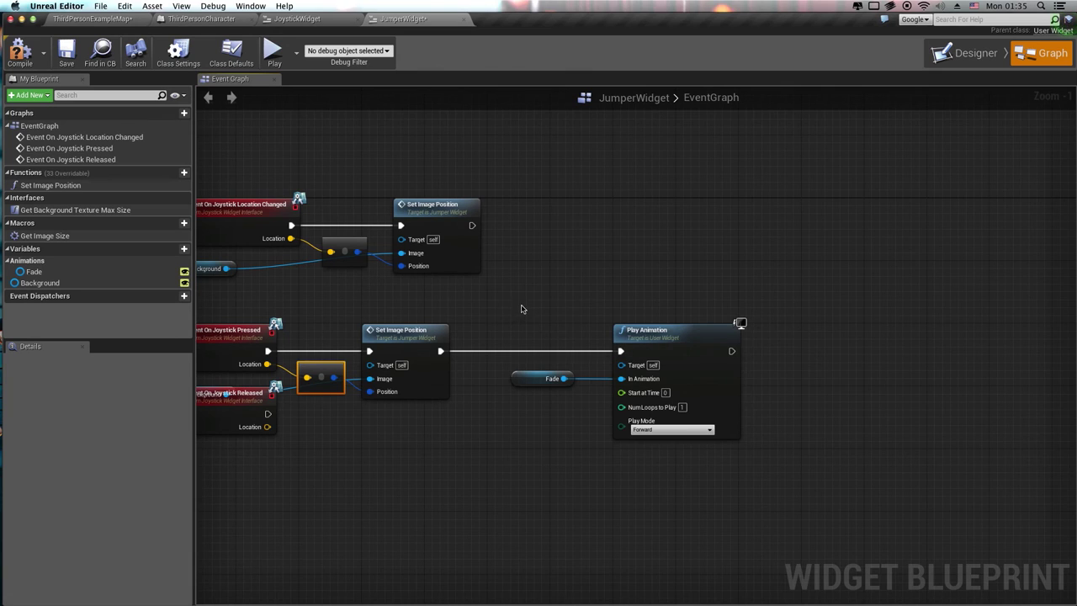
# Tidy the graph, moving Joystick Released down to make room below.
pyautogui.moveTo(519, 308); pyautogui.dragTo(679, 447)
pyautogui.moveTo(685, 342); pyautogui.dragTo(655, 342)
pyautogui.click(668, 239)
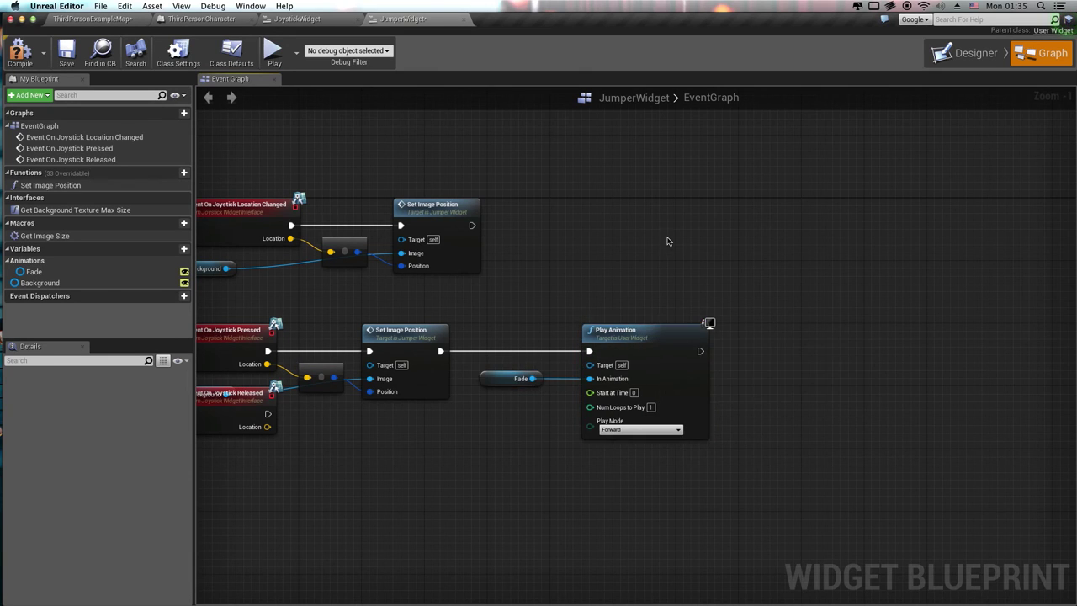
pyautogui.moveTo(242, 402); pyautogui.dragTo(326, 336, button='right')
pyautogui.moveTo(311, 328); pyautogui.dragTo(289, 333)
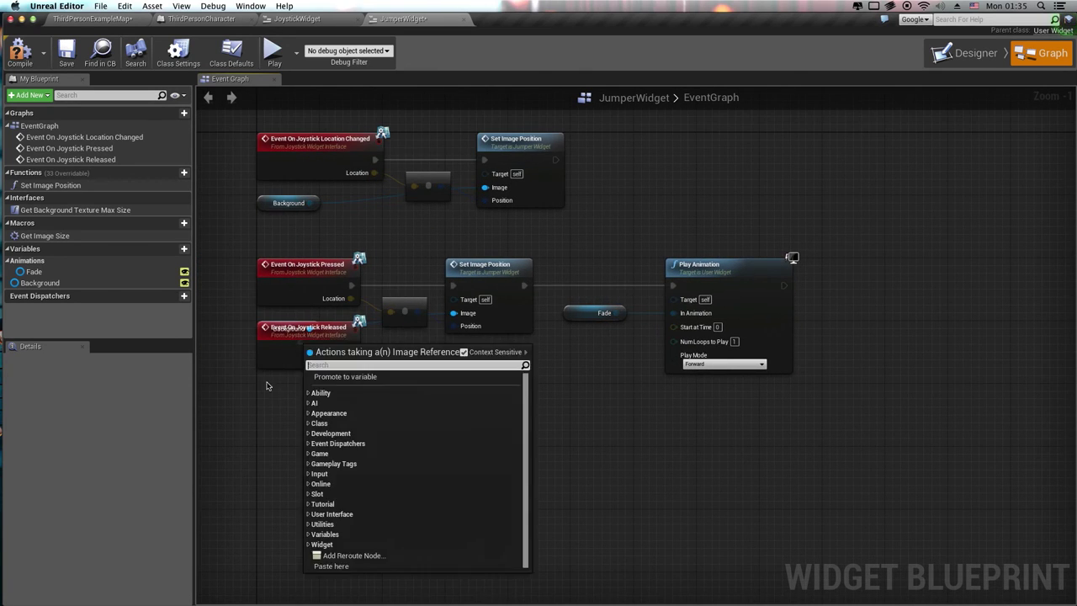
pyautogui.click(284, 354)
pyautogui.moveTo(292, 371); pyautogui.dragTo(294, 432)
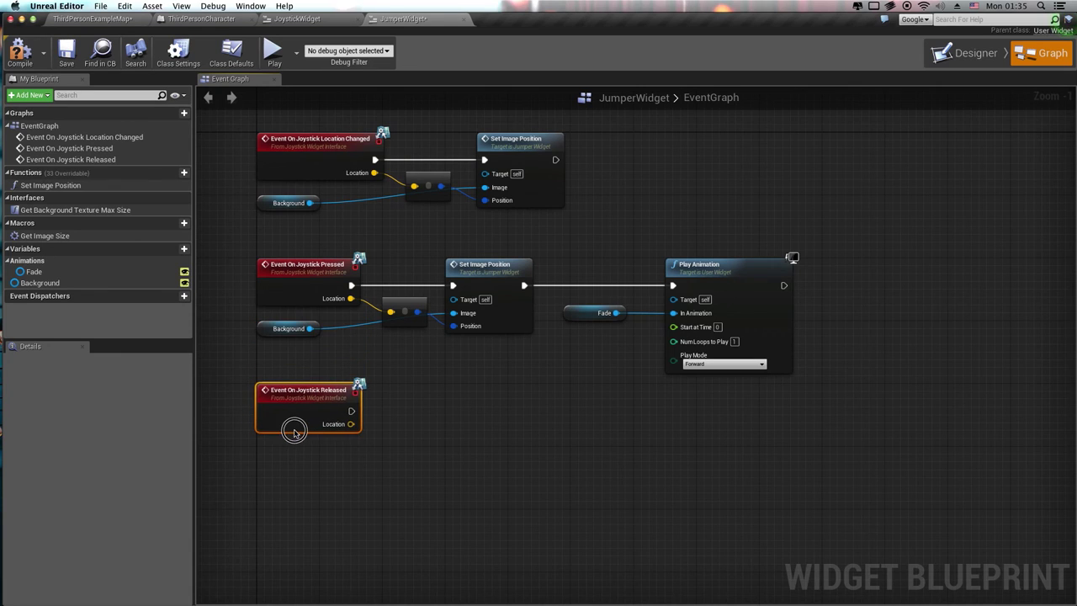
pyautogui.moveTo(555, 435); pyautogui.dragTo(546, 459, button='right')
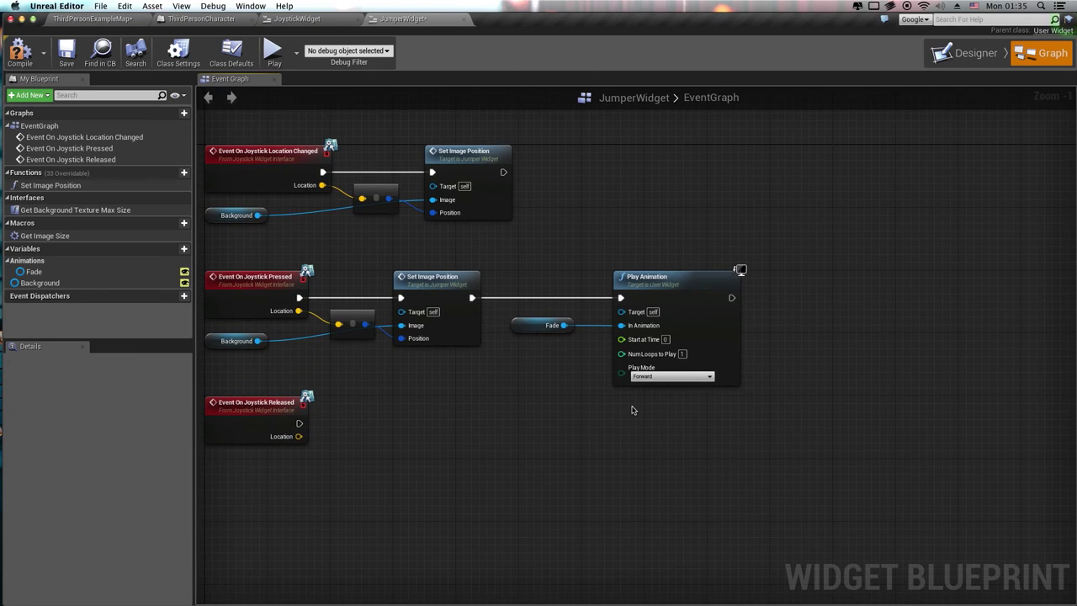
# Copy the Fade and Play Animation nodes and wire Joystick Released to the pasted copy.
pyautogui.moveTo(573, 266)
pyautogui.mouseDown()
pyautogui.moveTo(783, 448)
pyautogui.moveTo(478, 412)
pyautogui.mouseUp()
pyautogui.press('super+c')
pyautogui.press('super+v')
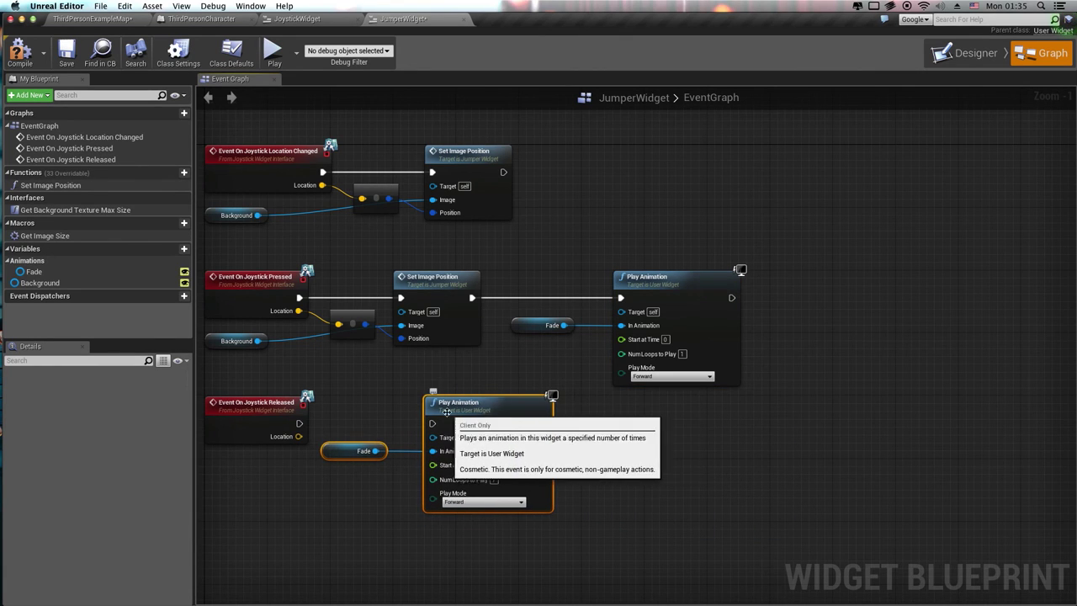
pyautogui.moveTo(298, 423); pyautogui.dragTo(431, 423)
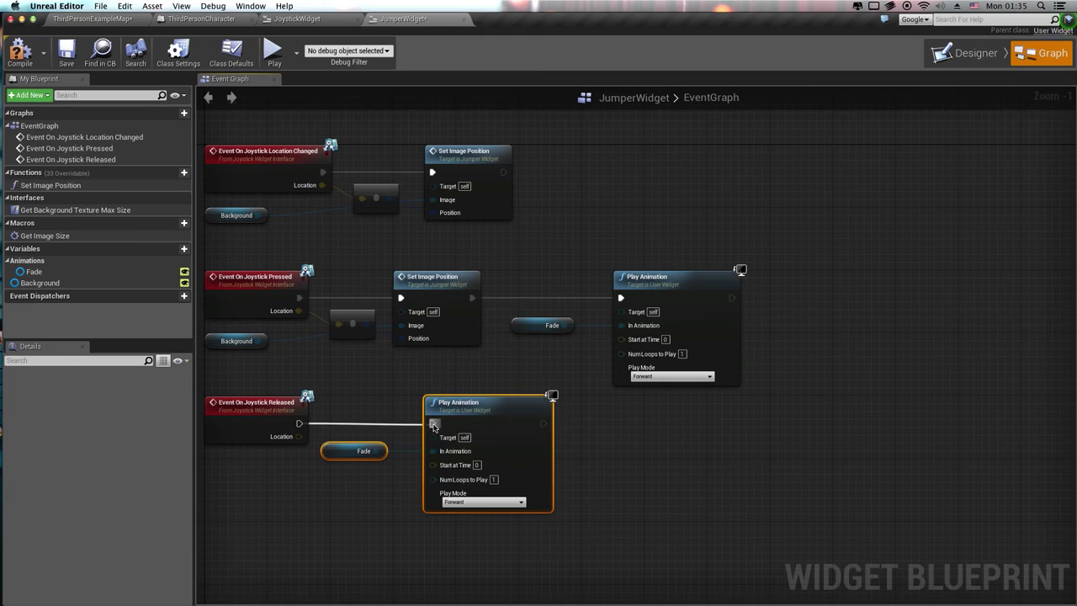
# Set the Released Play Animation's Play Mode to Reverse and save JumperWidget.
pyautogui.click(475, 502)
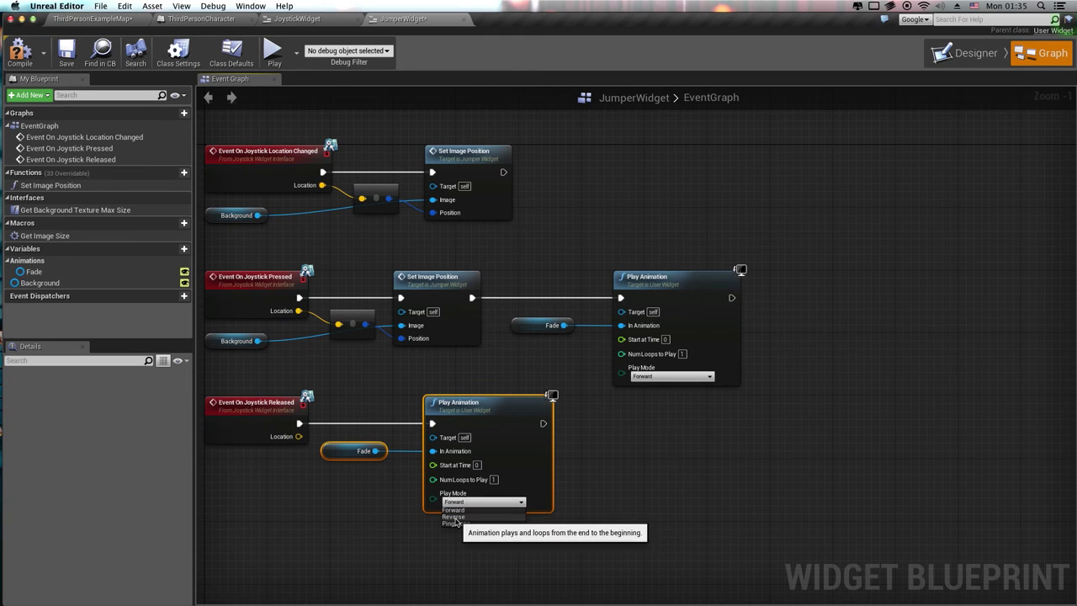
pyautogui.click(455, 517)
pyautogui.click(605, 477)
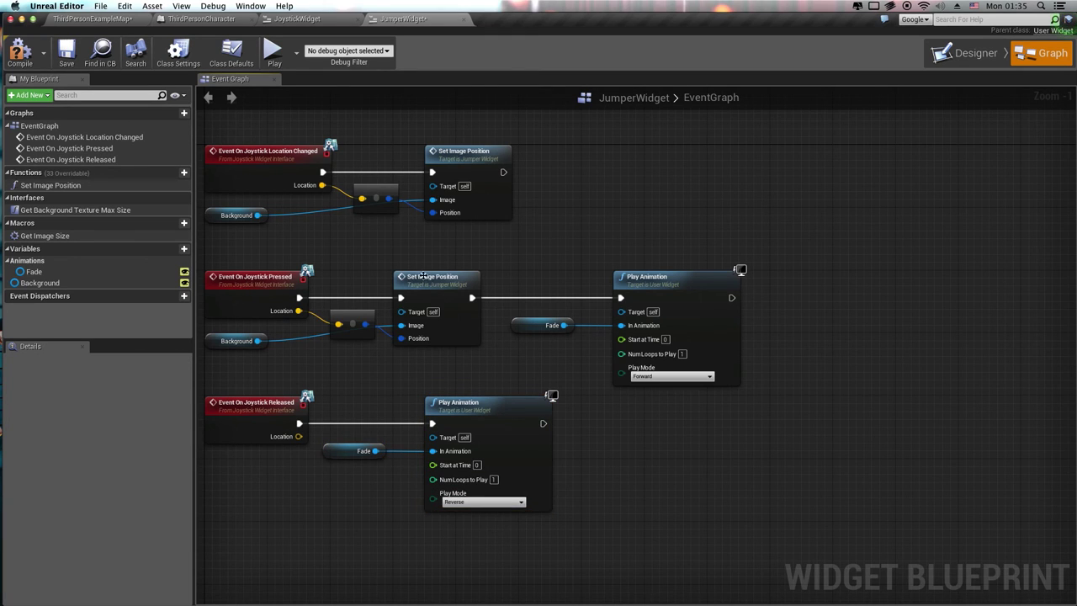
pyautogui.click(64, 52)
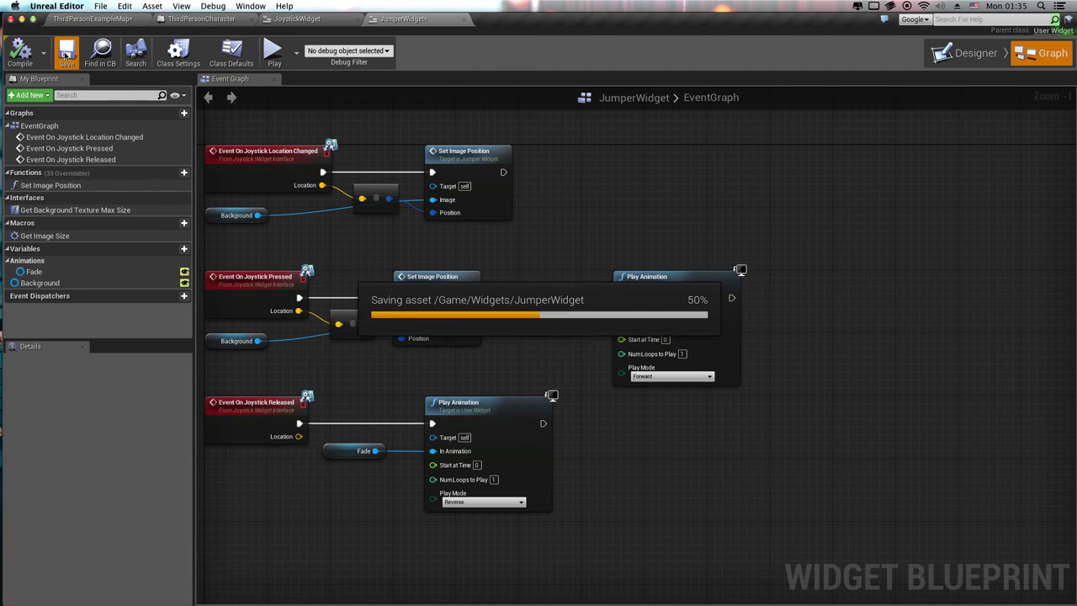
pyautogui.moveTo(566, 204); pyautogui.dragTo(695, 361, button='right')
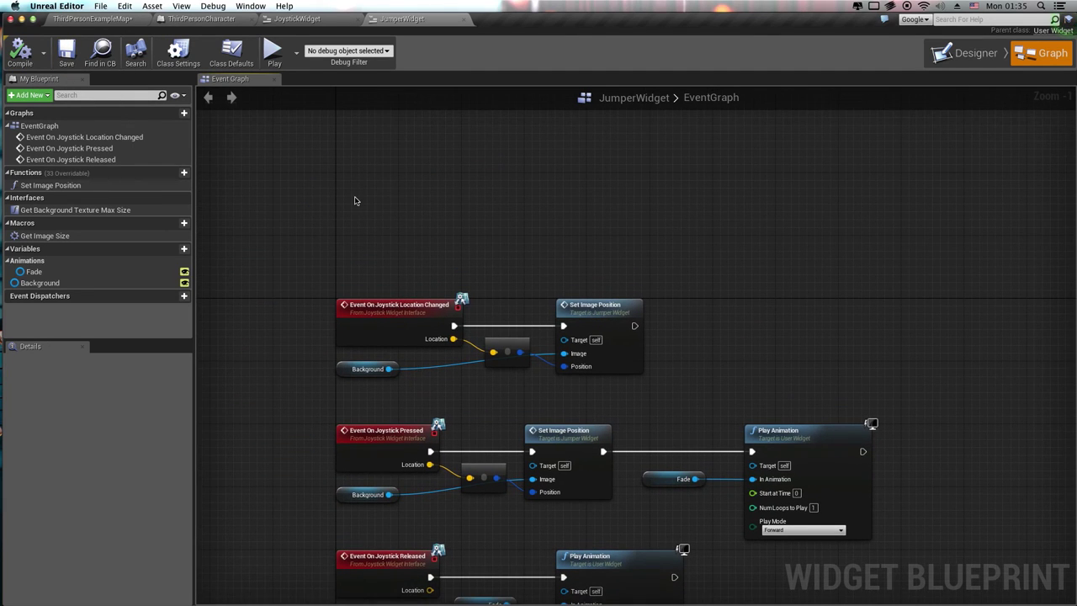
# Add an Event Construct node to the JumperWidget event graph.
pyautogui.rightClick(355, 200)
pyautogui.write('Eve')
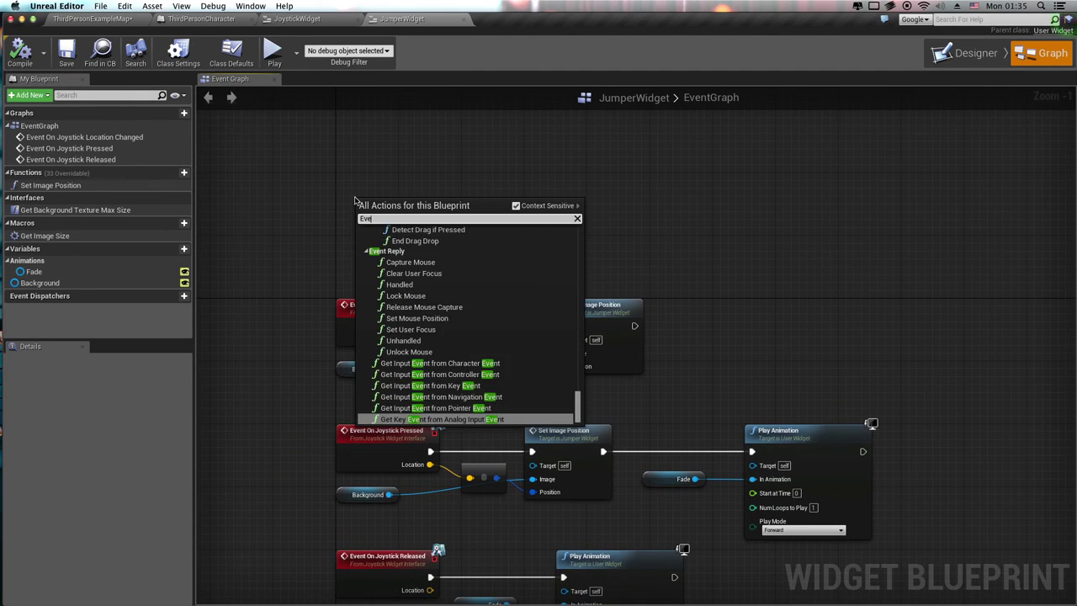
pyautogui.write('nt Construct')
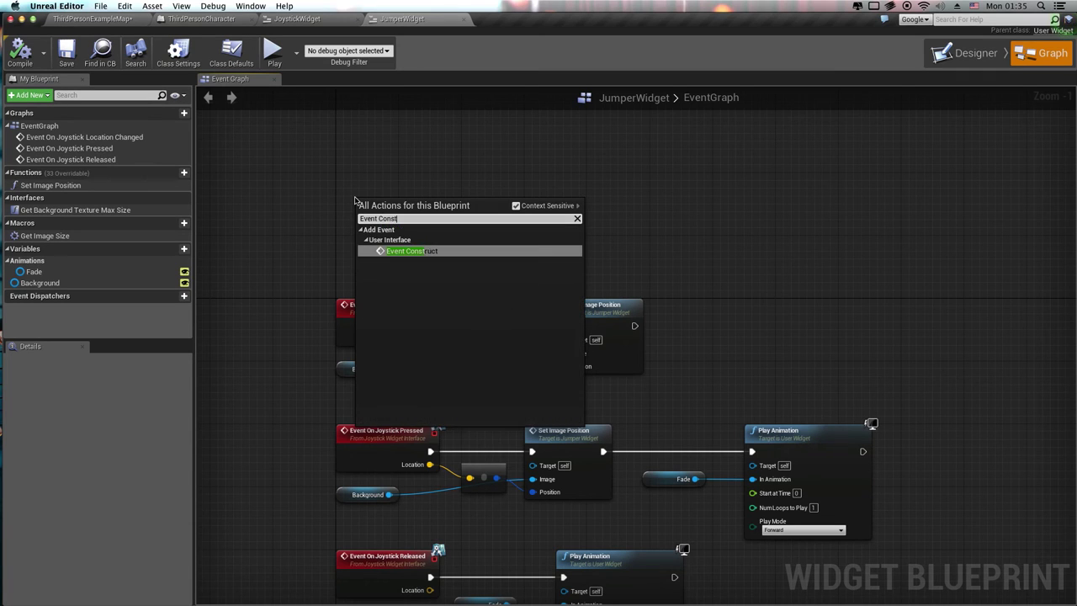
pyautogui.press('Return')
pyautogui.moveTo(381, 210); pyautogui.dragTo(358, 249)
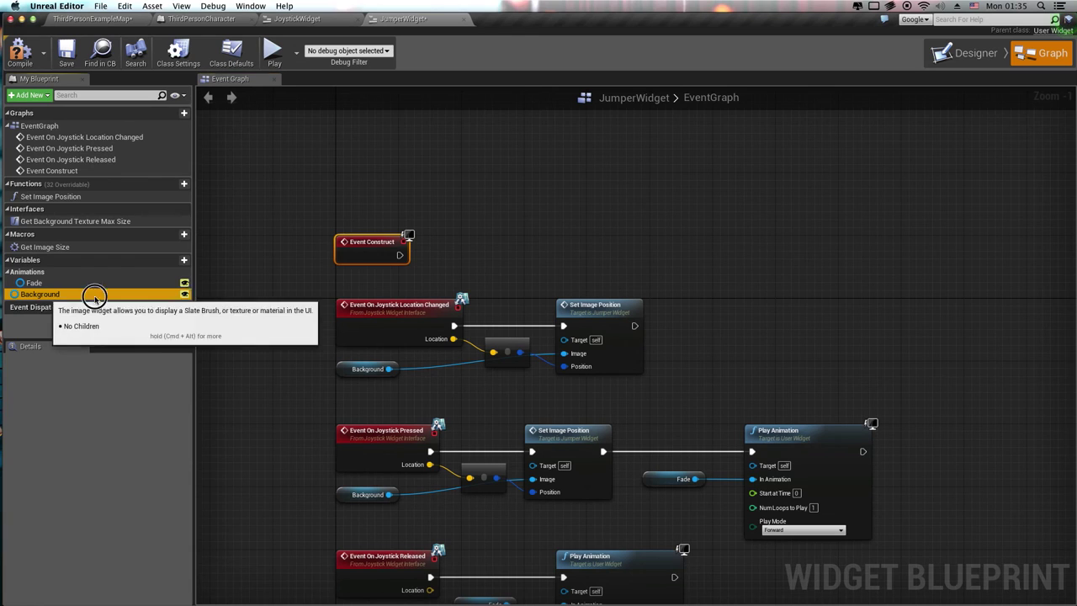
# Drive a Set Color and Opacity node on Background from Event Construct, set to transparent black.
pyautogui.moveTo(51, 293)
pyautogui.keyDown('ctrl'); pyautogui.mouseDown()
pyautogui.moveTo(397, 295)
pyautogui.moveTo(549, 254)
pyautogui.mouseUp(); pyautogui.keyUp('ctrl')
pyautogui.write('set color')
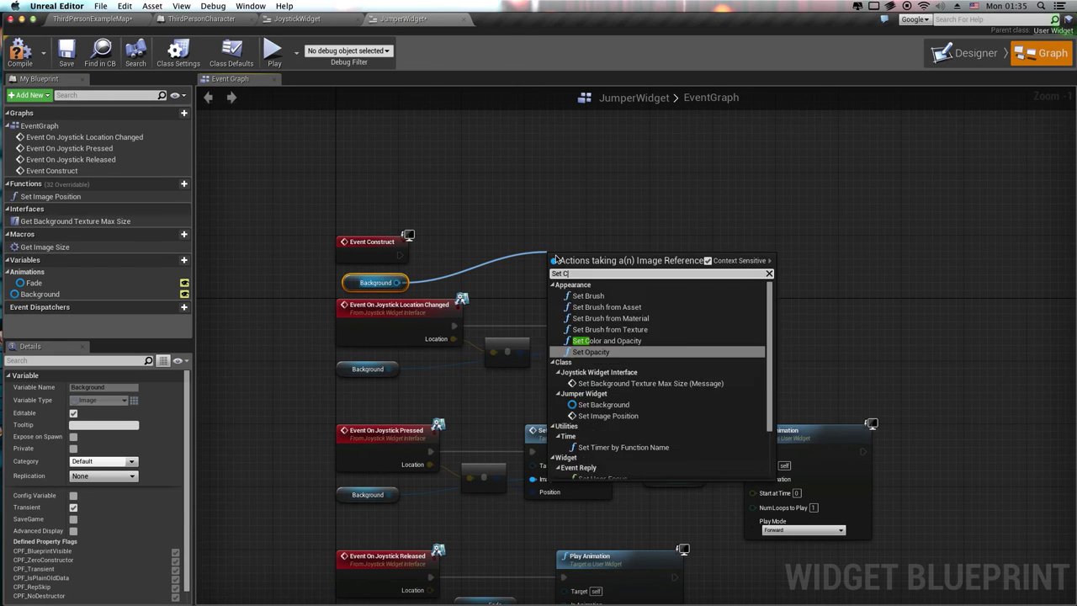
pyautogui.press('Return')
pyautogui.moveTo(574, 262); pyautogui.dragTo(551, 246)
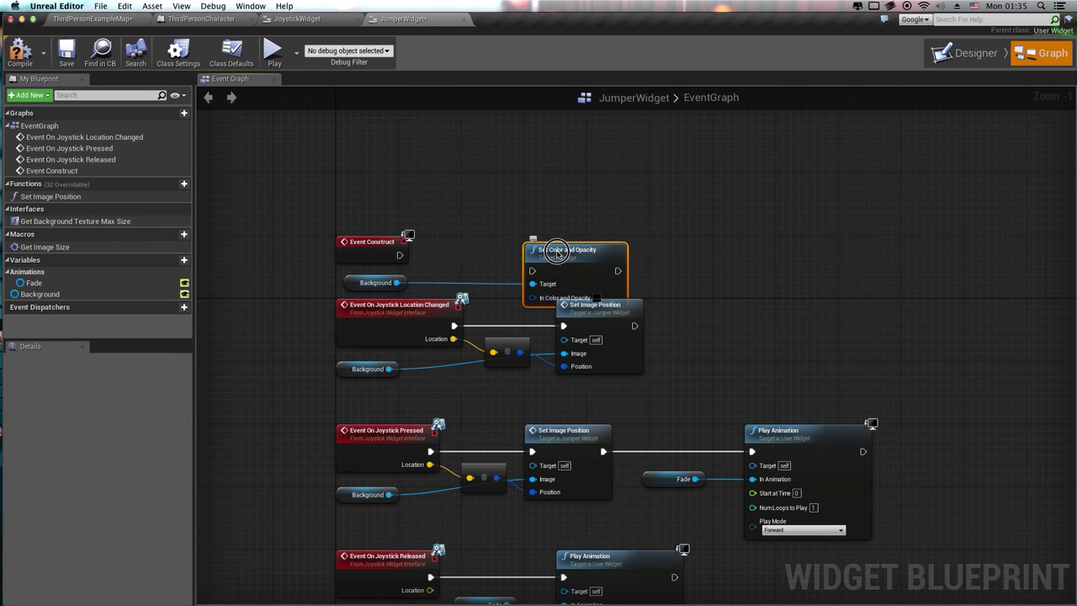
pyautogui.moveTo(399, 255)
pyautogui.mouseDown()
pyautogui.moveTo(532, 262)
pyautogui.moveTo(572, 245)
pyautogui.mouseUp()
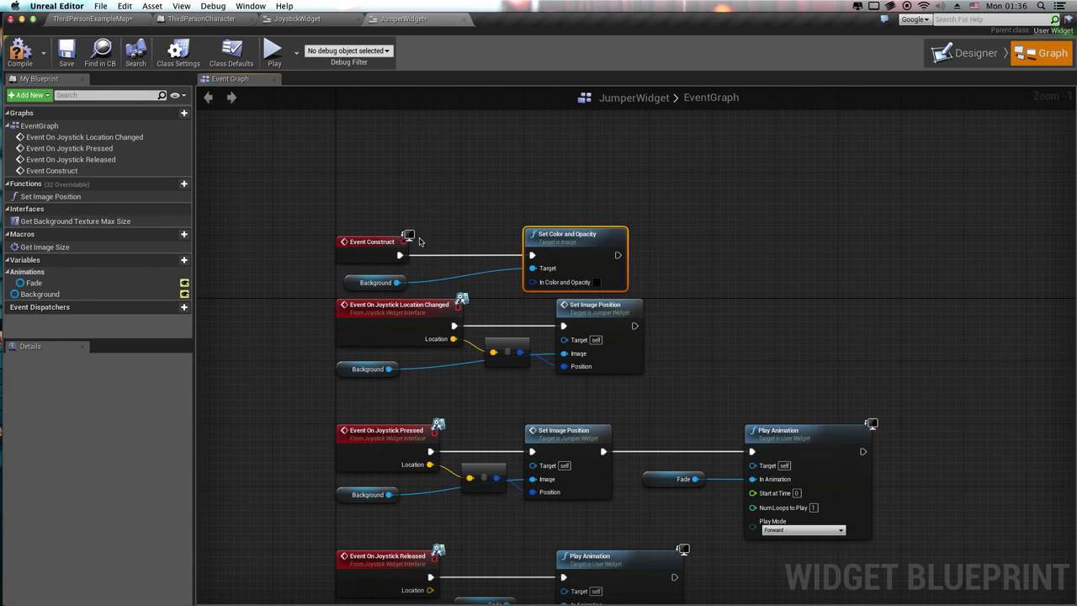
pyautogui.click(596, 282)
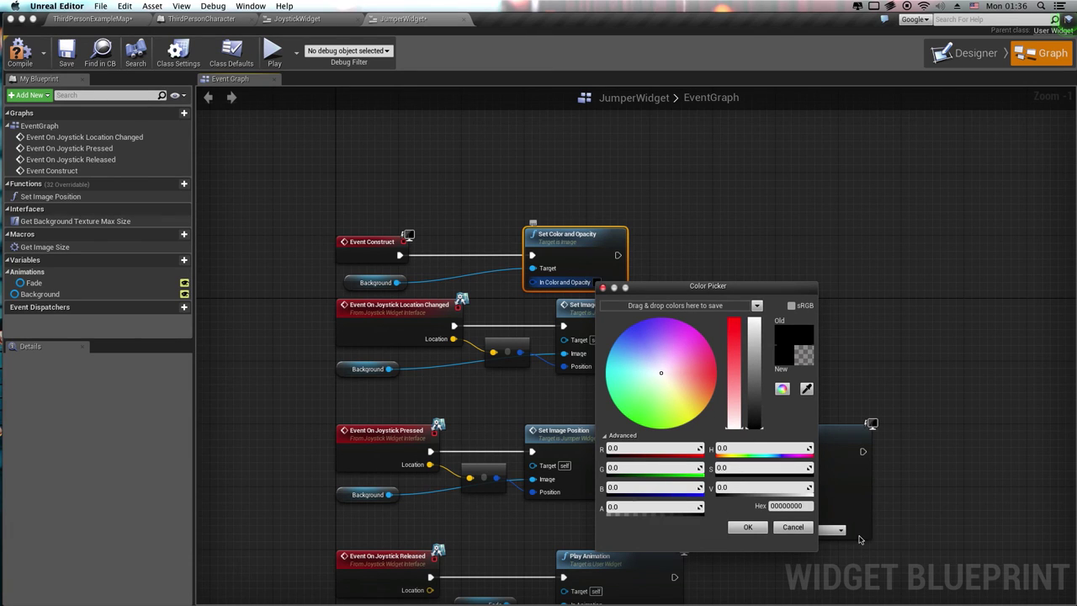
pyautogui.click(749, 527)
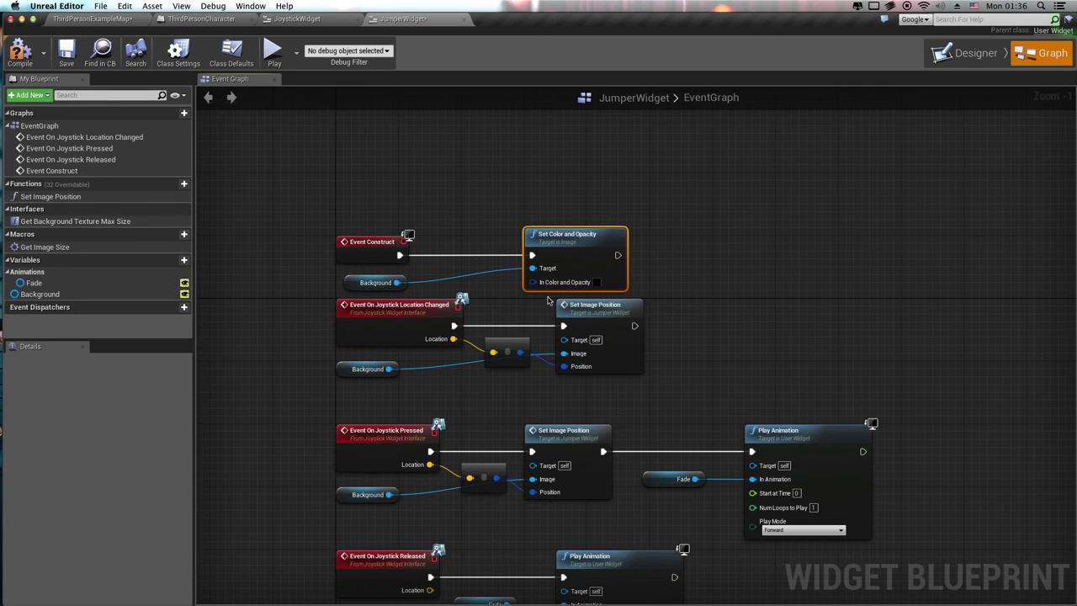
# Move the Event Construct chain above the other event chains and align its nodes.
pyautogui.moveTo(603, 254); pyautogui.dragTo(634, 254)
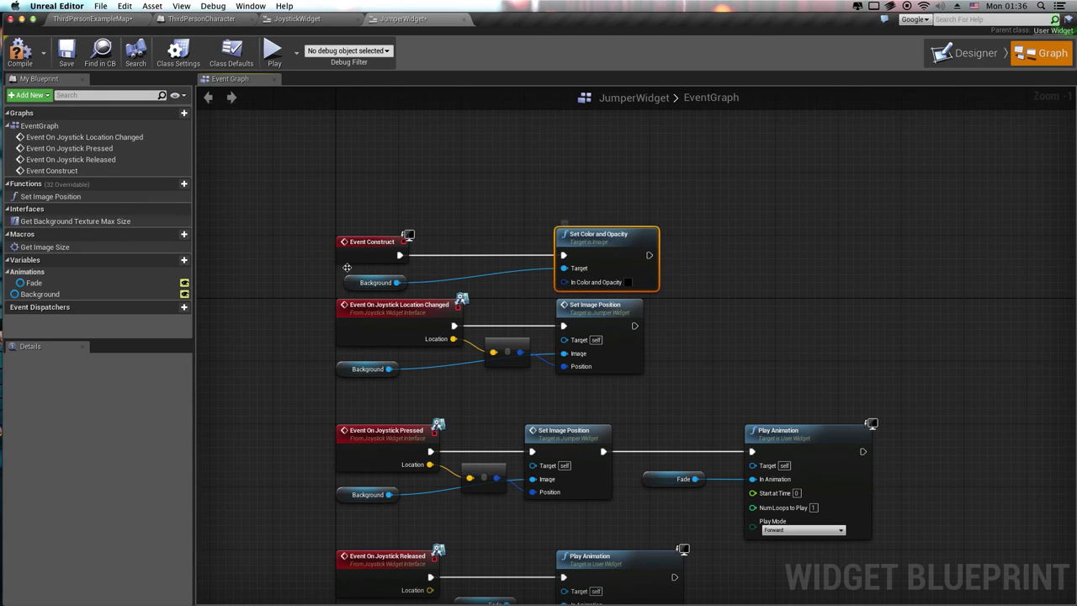
pyautogui.moveTo(345, 265)
pyautogui.mouseDown()
pyautogui.moveTo(538, 269)
pyautogui.moveTo(620, 292)
pyautogui.mouseUp()
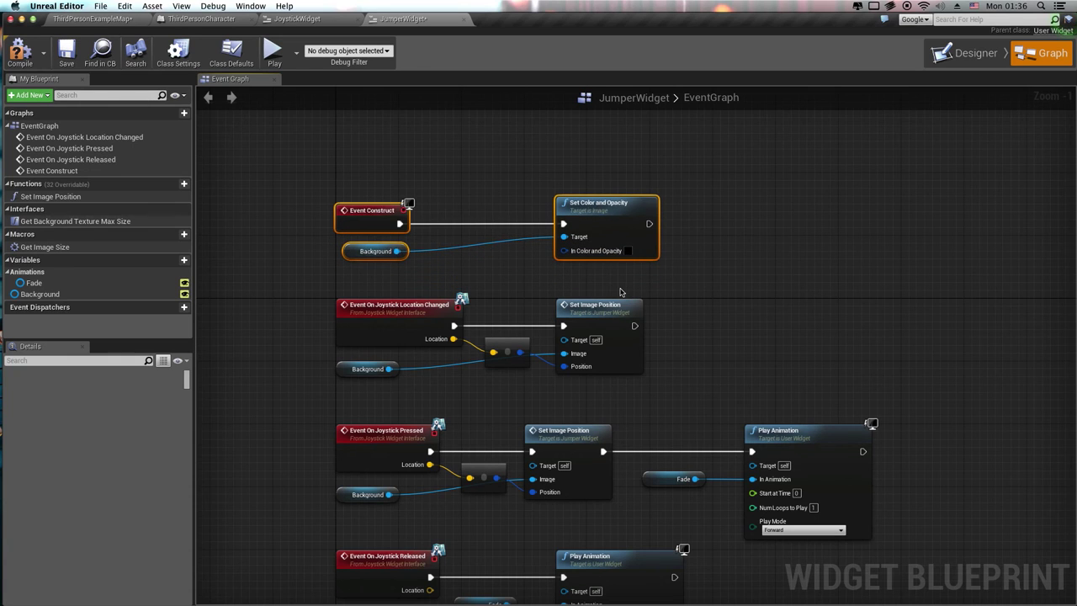
pyautogui.moveTo(606, 239); pyautogui.dragTo(606, 185)
pyautogui.click(675, 296)
pyautogui.moveTo(583, 317); pyautogui.dragTo(555, 289, button='right')
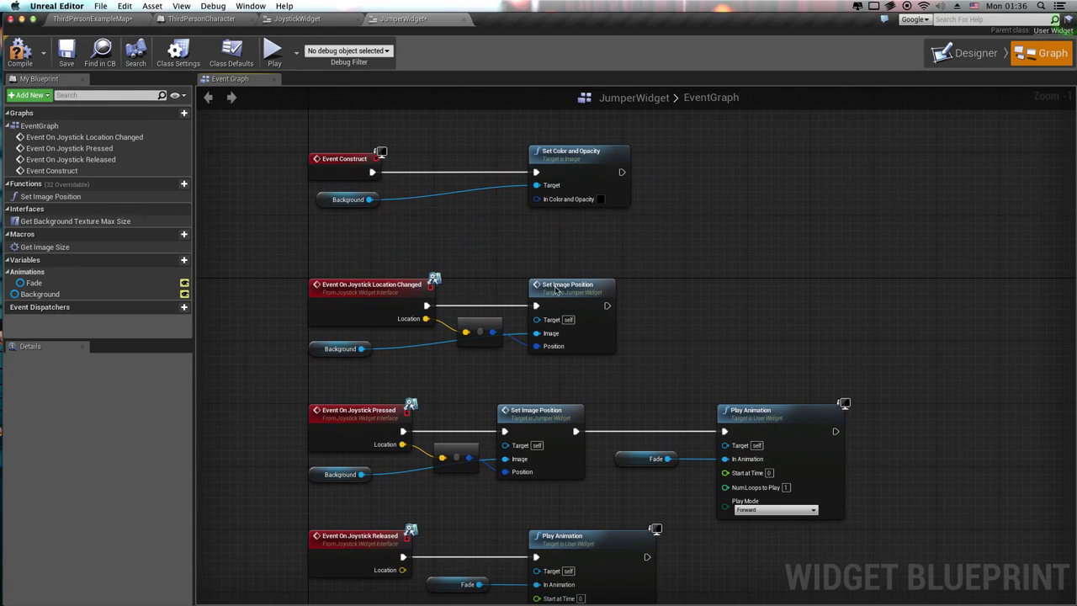
pyautogui.click(347, 205)
pyautogui.moveTo(348, 205); pyautogui.dragTo(340, 211)
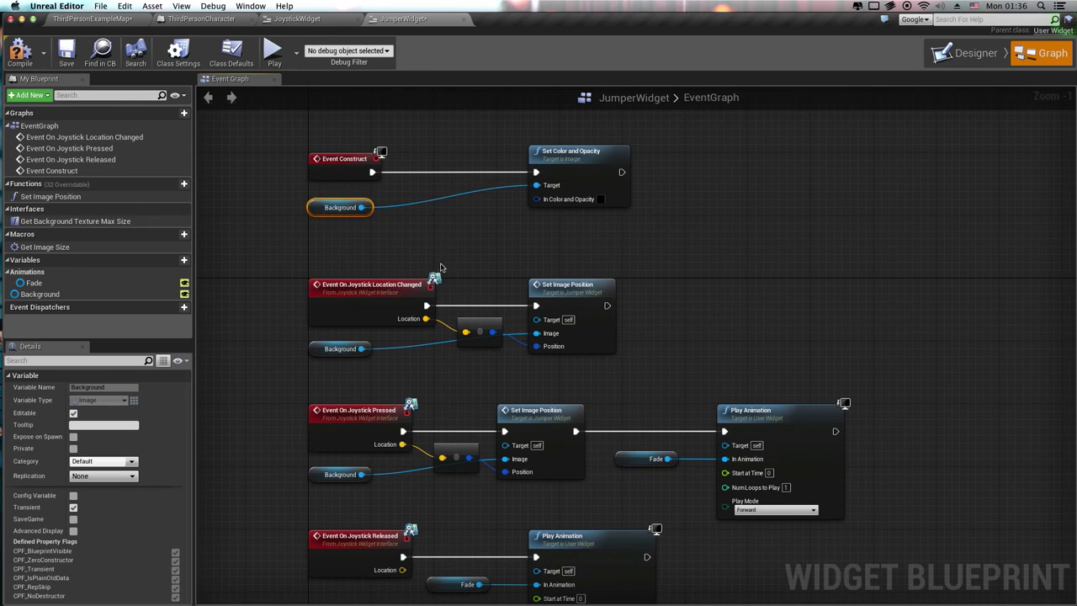
pyautogui.click(438, 267)
pyautogui.scroll(-1, 649, 338)
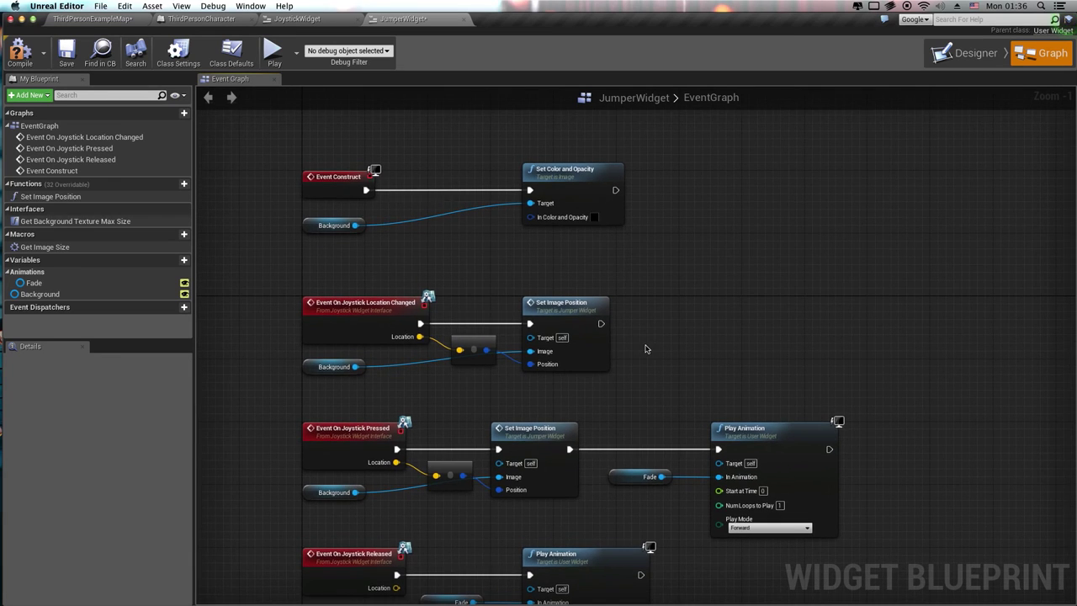
pyautogui.scroll(-1, 644, 348)
pyautogui.moveTo(694, 379); pyautogui.dragTo(673, 328, button='right')
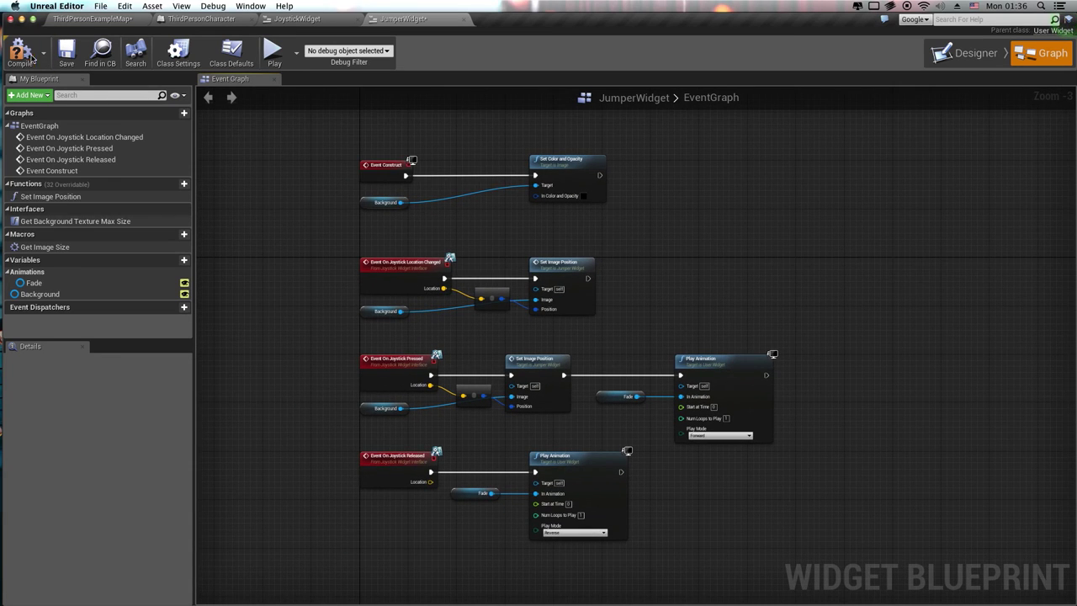
# Save the JumperWidget blueprint and go to the ThirdPersonExampleMap level.
pyautogui.click(68, 54)
pyautogui.moveTo(704, 369); pyautogui.dragTo(675, 412, button='right')
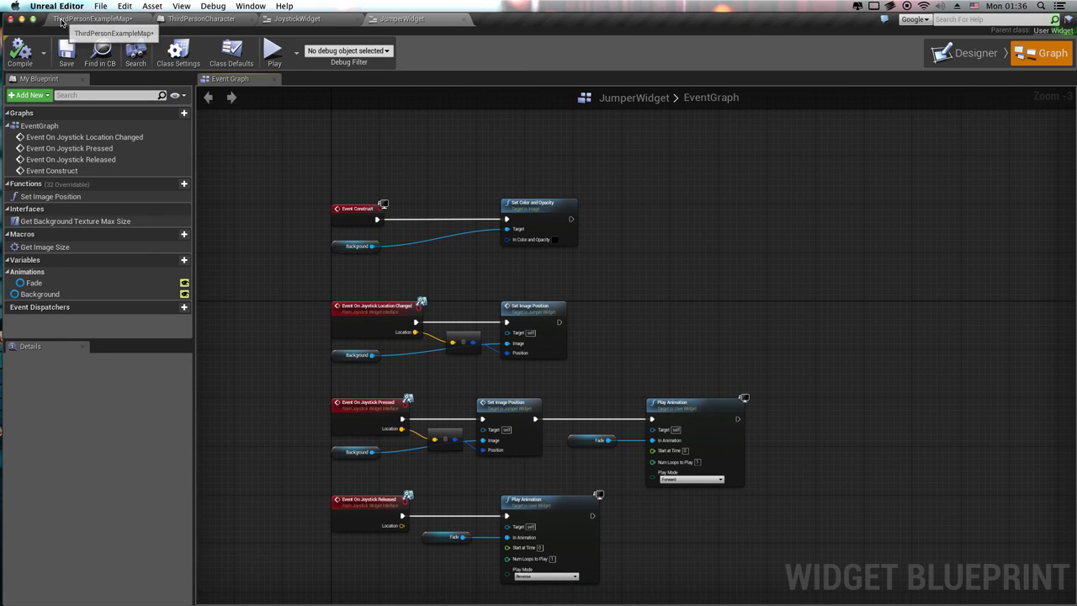
pyautogui.click(93, 19)
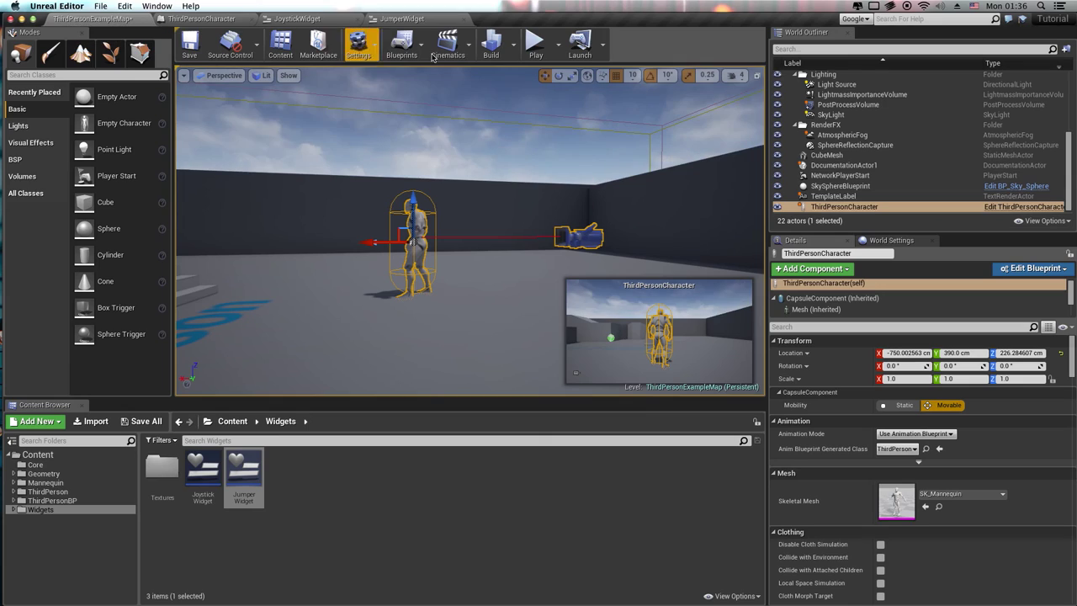
# Play the level, tapping and holding the jump control, then stop the session.
pyautogui.click(538, 46)
pyautogui.click(626, 288)
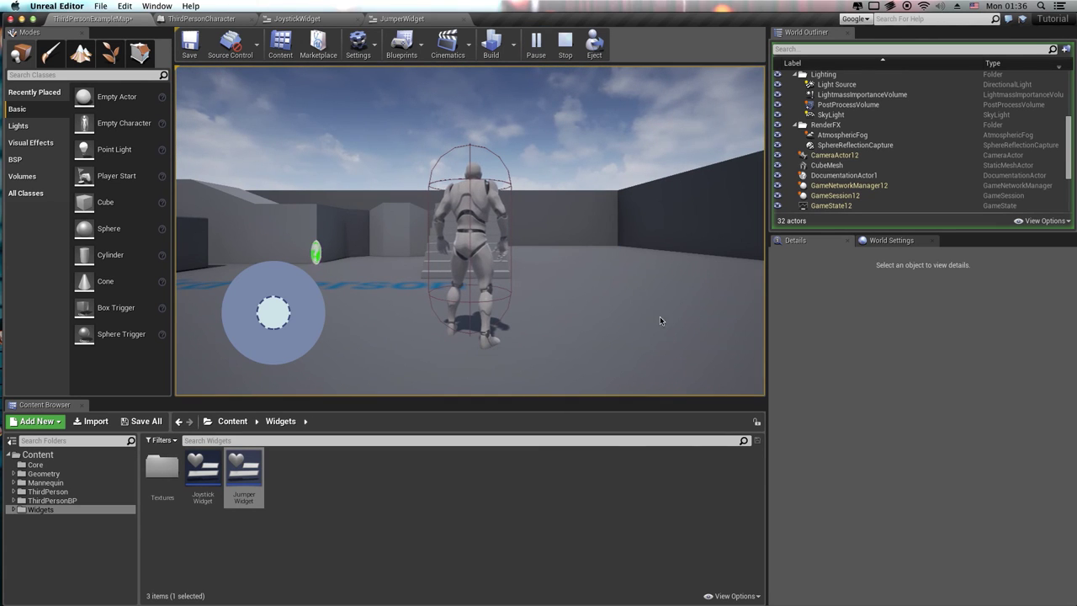
pyautogui.click(680, 347)
pyautogui.click(601, 281)
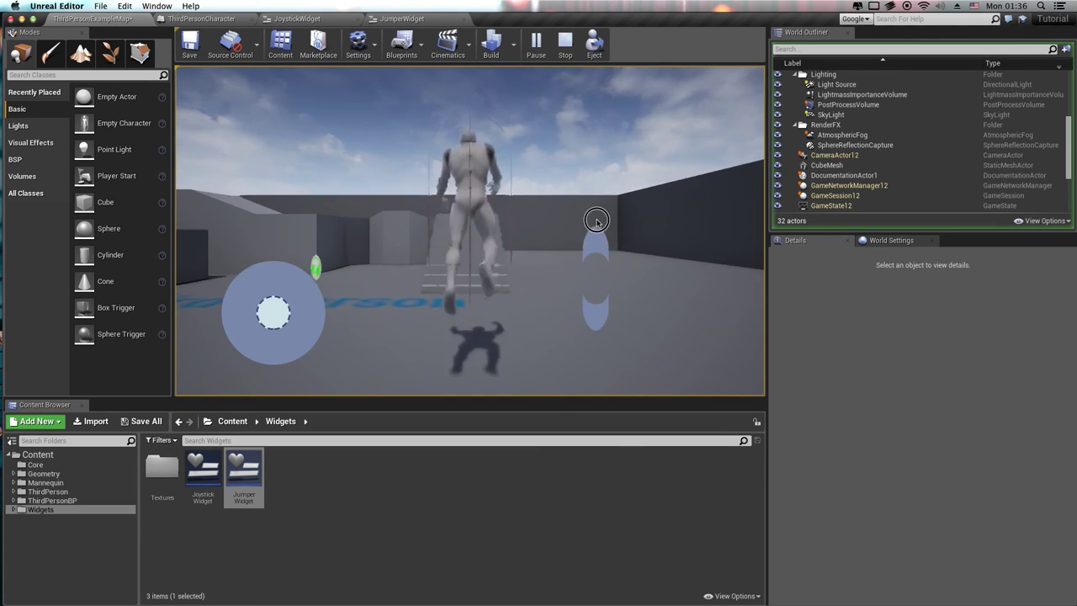
pyautogui.click(648, 294)
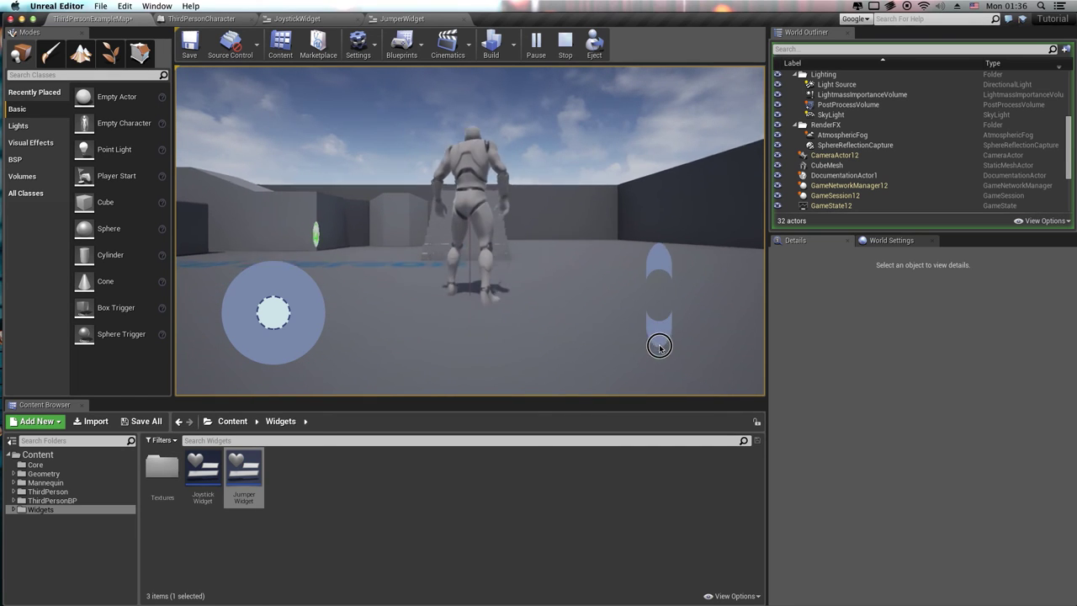
pyautogui.click(686, 353)
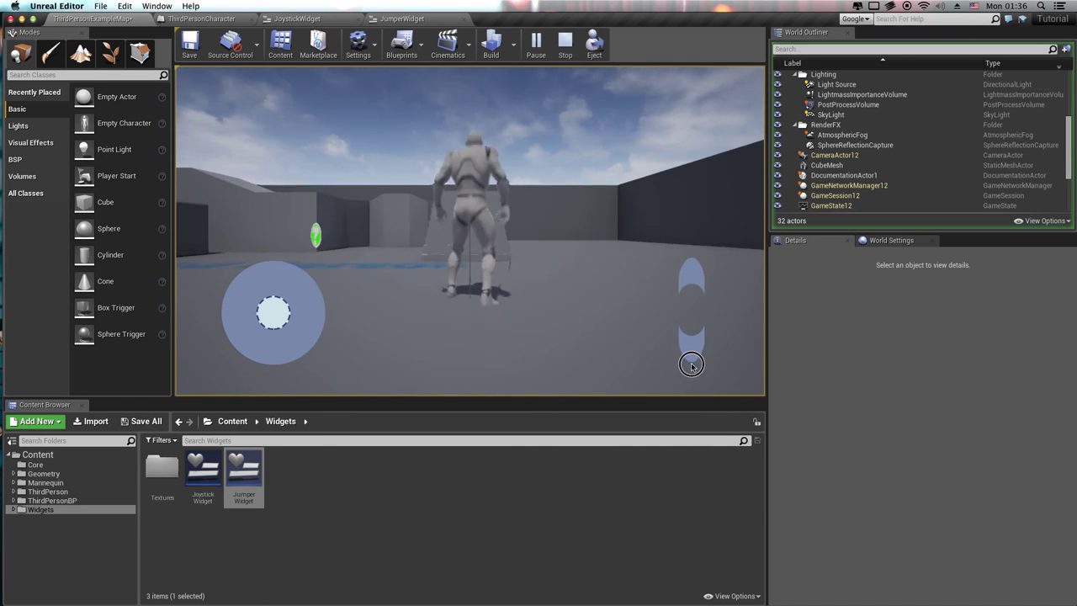
pyautogui.moveTo(618, 281); pyautogui.dragTo(684, 219)
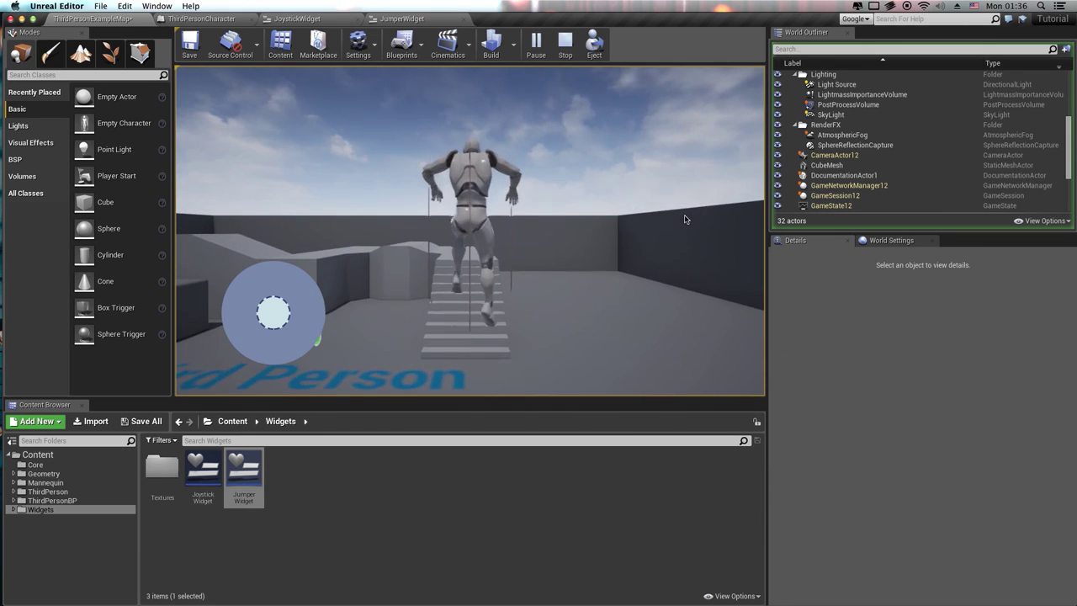
pyautogui.click(565, 40)
# In the JoystickWidget Designer, create a new widget animation named Fade.
pyautogui.click(384, 19)
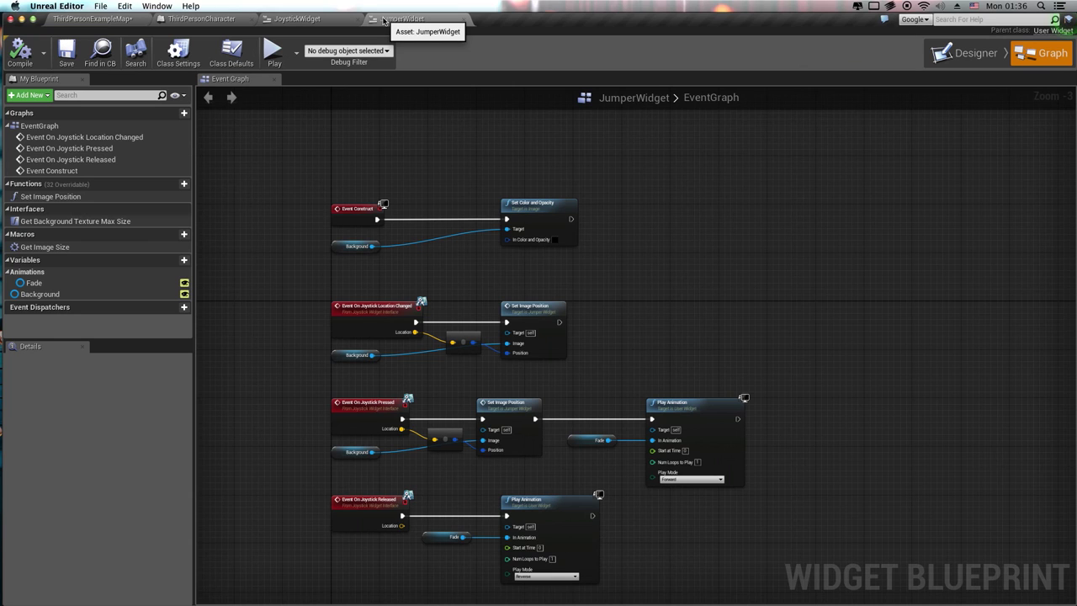
pyautogui.moveTo(623, 280); pyautogui.dragTo(598, 225, button='right')
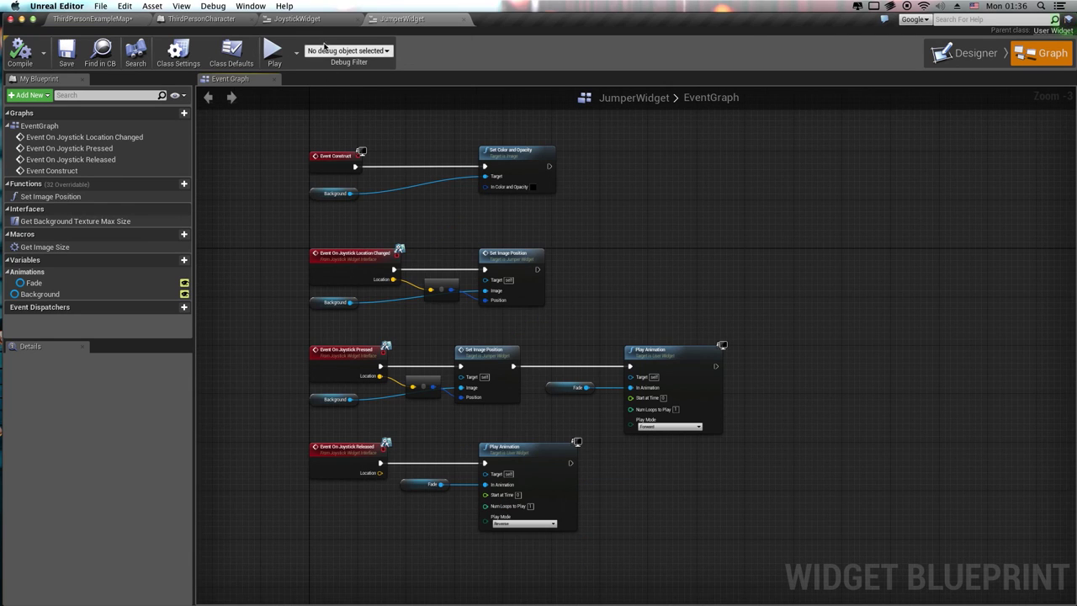
pyautogui.click(295, 19)
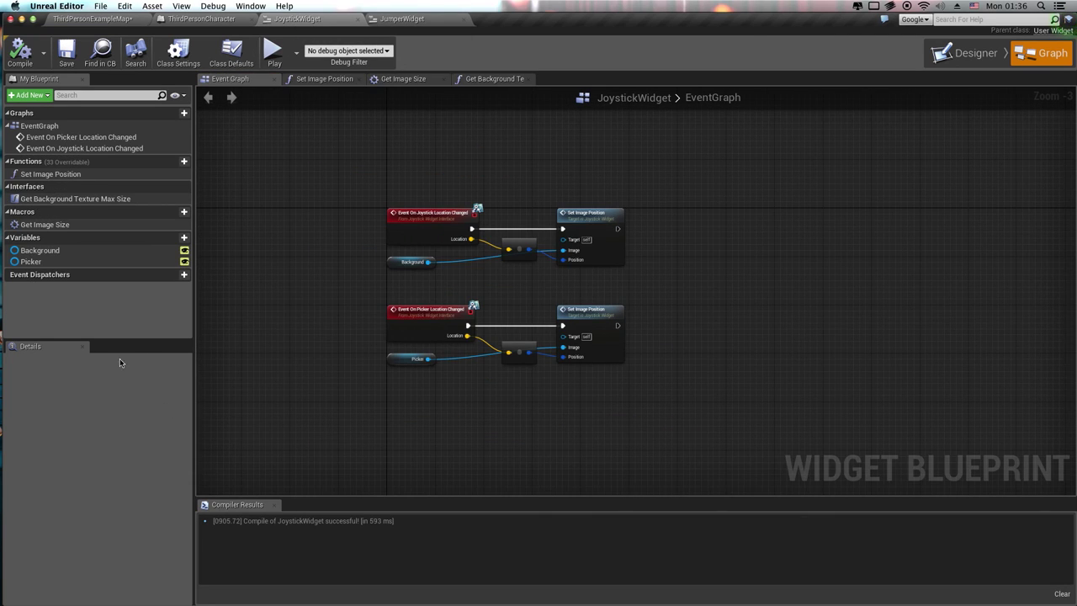
pyautogui.click(966, 53)
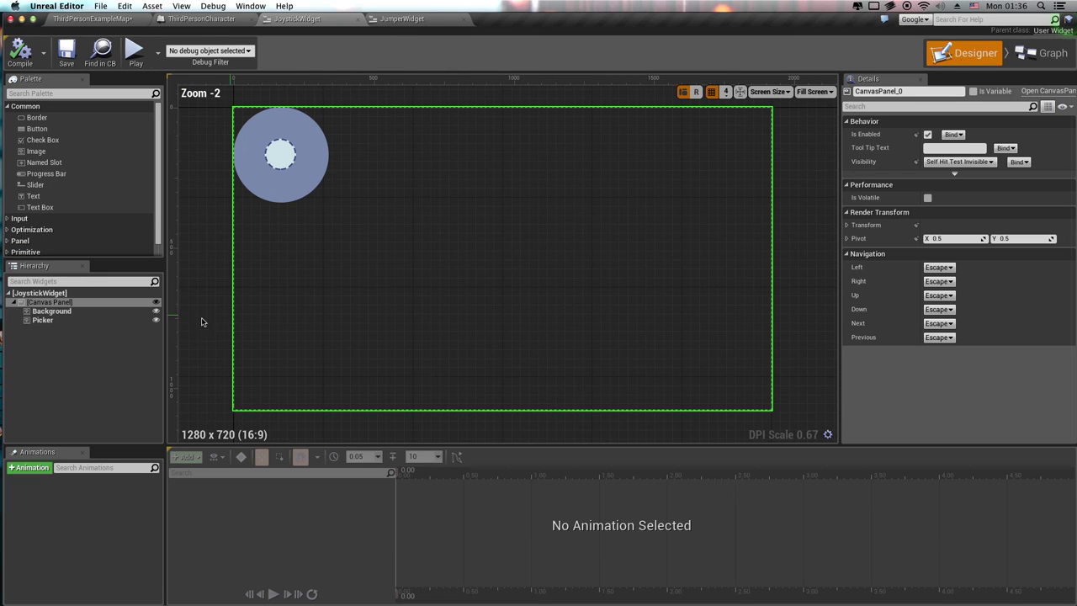
pyautogui.click(31, 468)
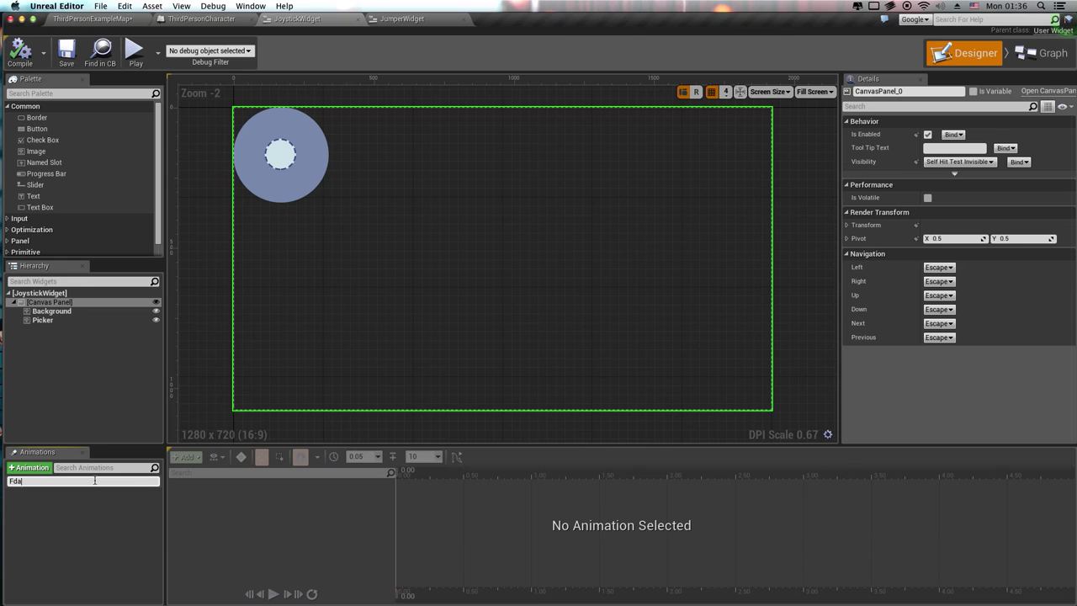
pyautogui.write('e')
pyautogui.press('Return')
# Add Background and Picker tracks to Fade, each animating Color and Opacity.
pyautogui.click(80, 478)
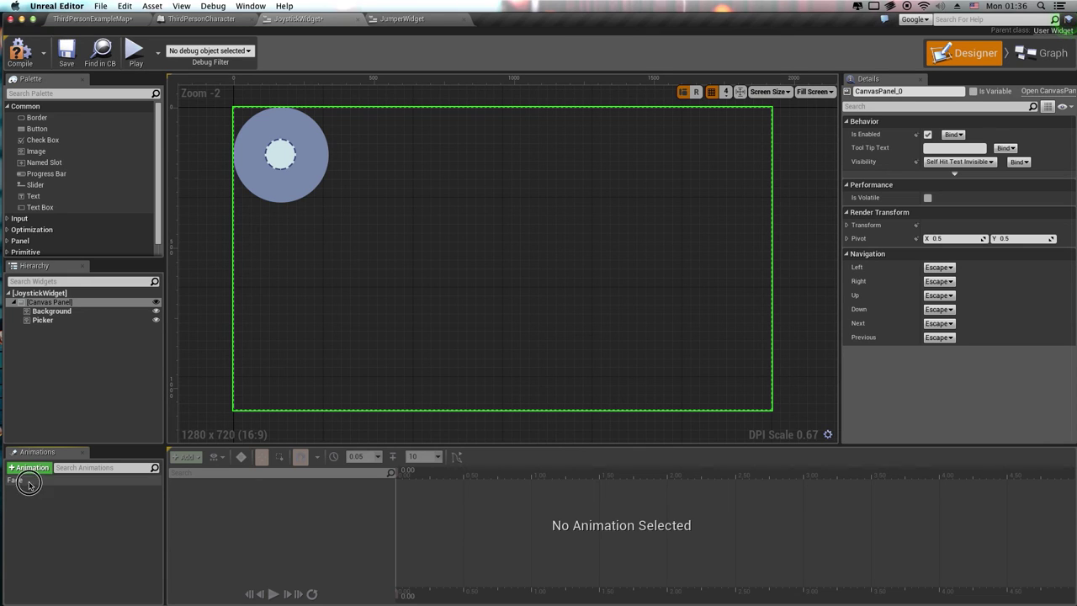
pyautogui.click(185, 456)
pyautogui.click(202, 470)
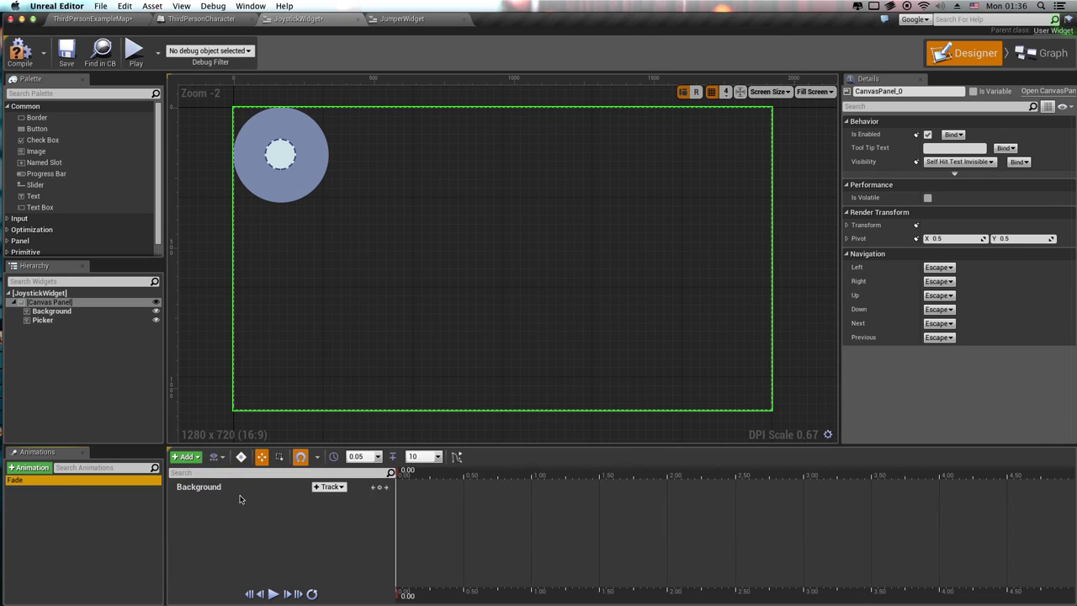
pyautogui.click(179, 456)
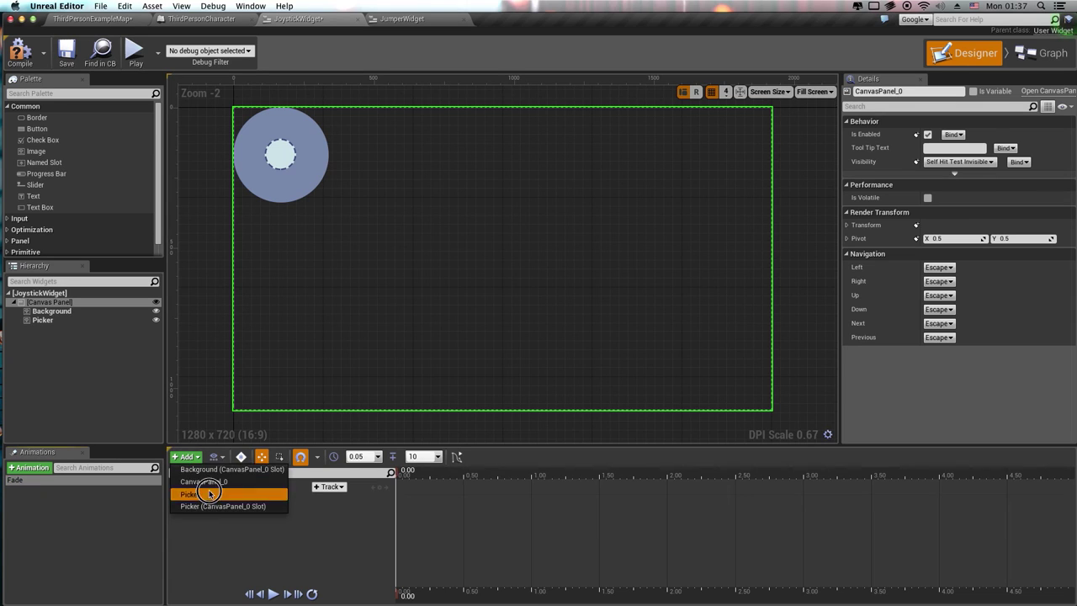
pyautogui.click(221, 497)
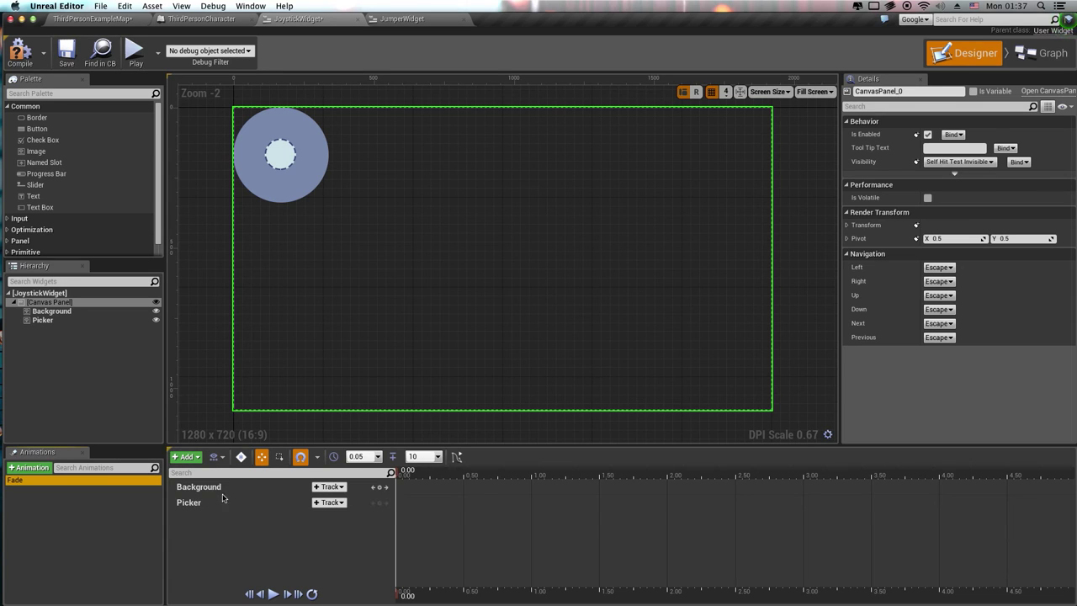
pyautogui.click(329, 486)
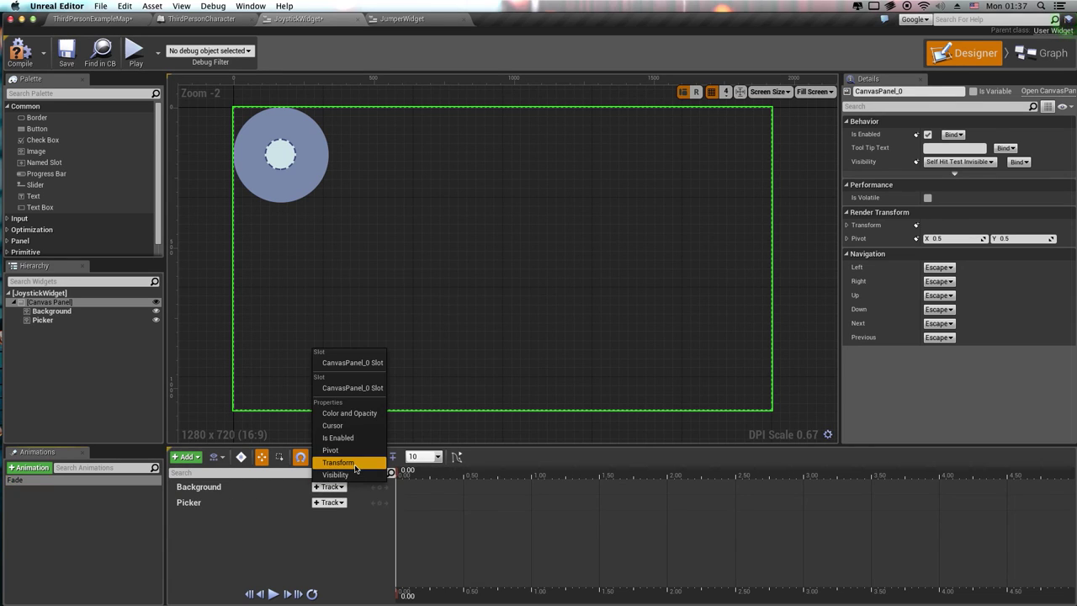
pyautogui.click(337, 412)
pyautogui.click(329, 515)
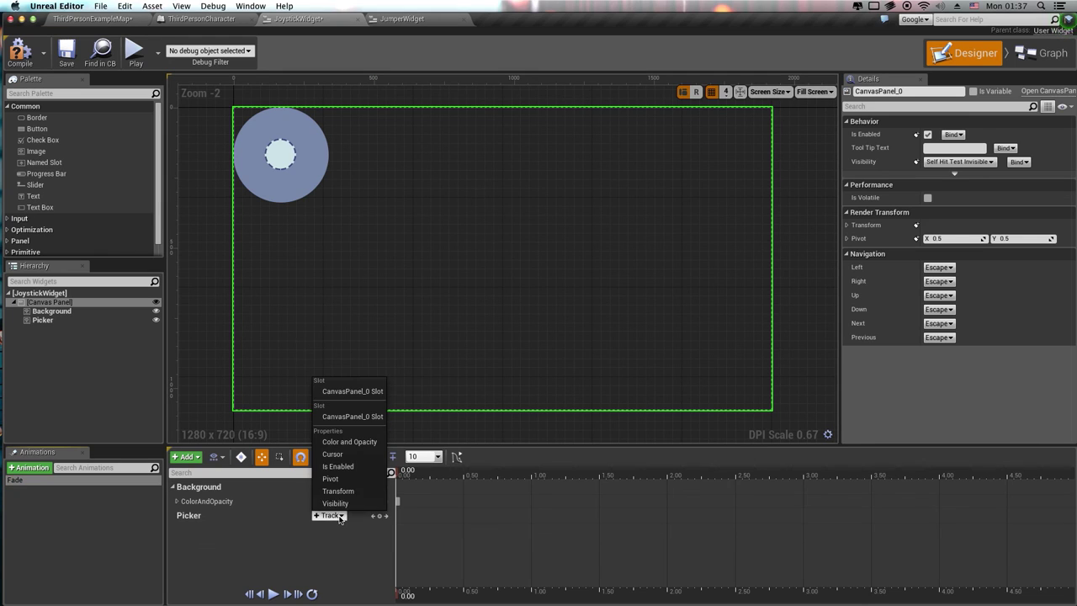
pyautogui.click(340, 440)
# Key both tracks at 0.00 and 0.25 s, with Background fully transparent at 0.00.
pyautogui.click(177, 530)
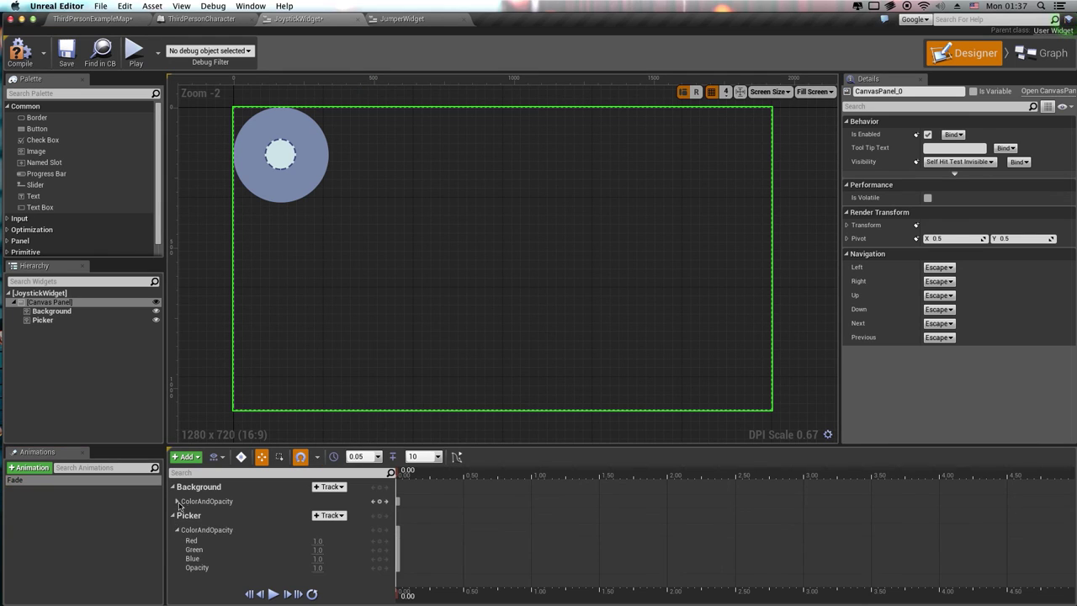
pyautogui.click(176, 500)
pyautogui.scroll(-1, 361, 541)
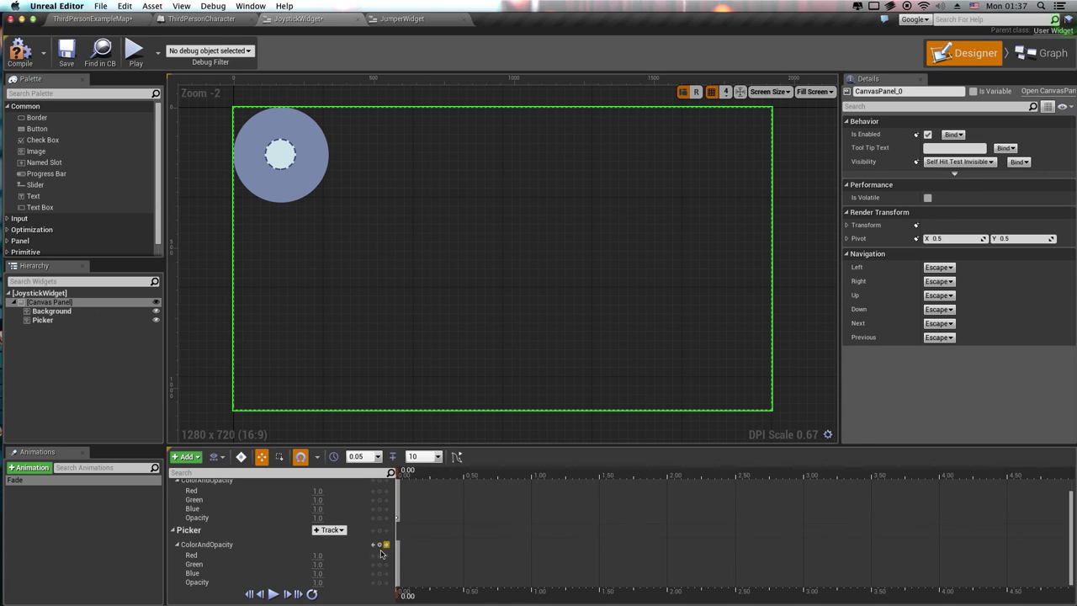
pyautogui.click(381, 584)
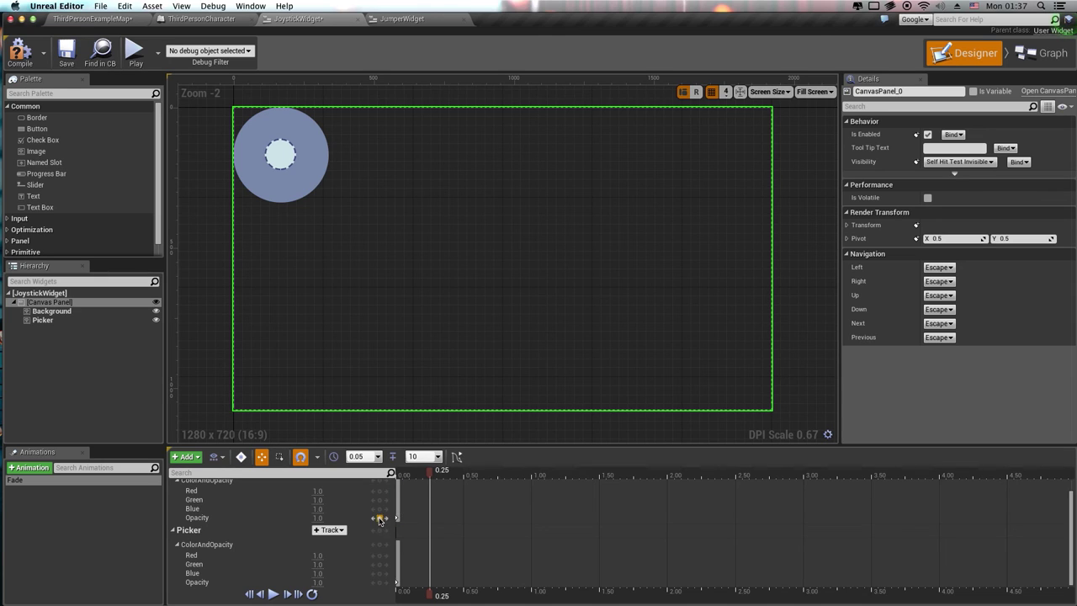
pyautogui.click(379, 518)
pyautogui.click(378, 582)
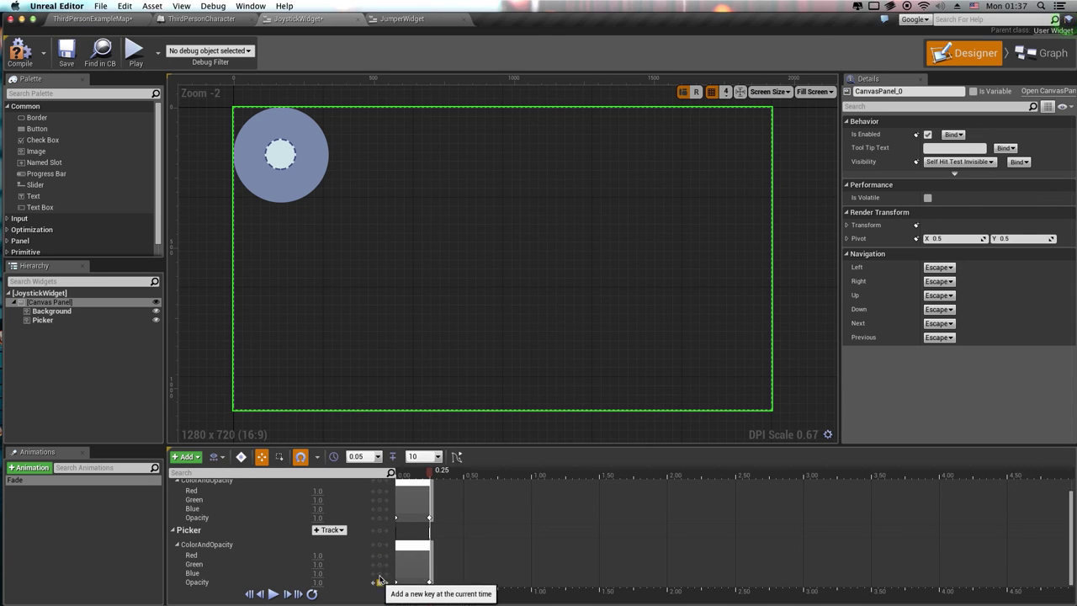
pyautogui.click(373, 530)
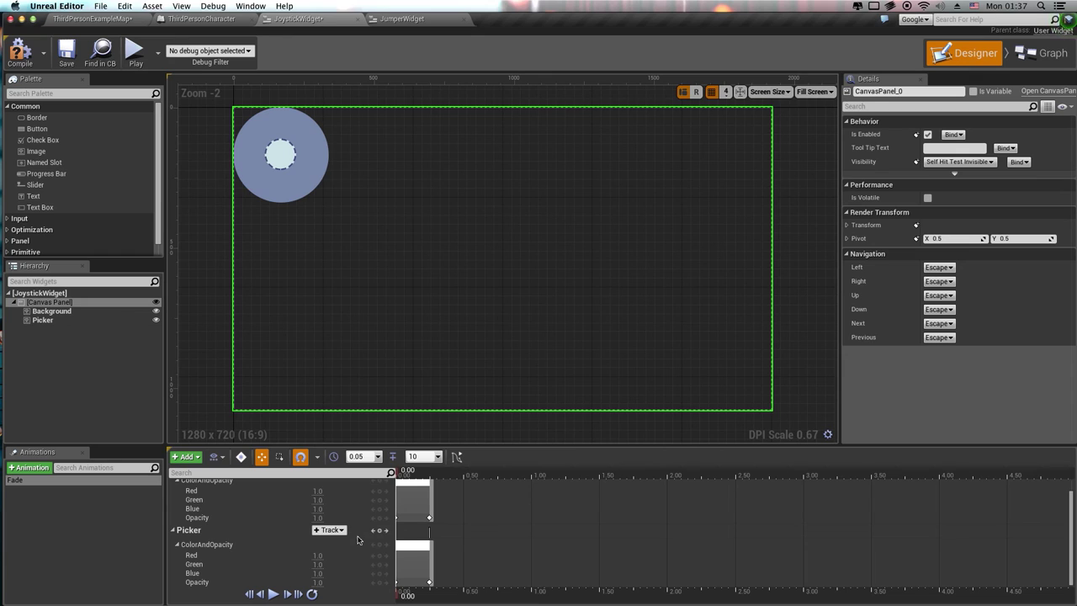
pyautogui.click(319, 581)
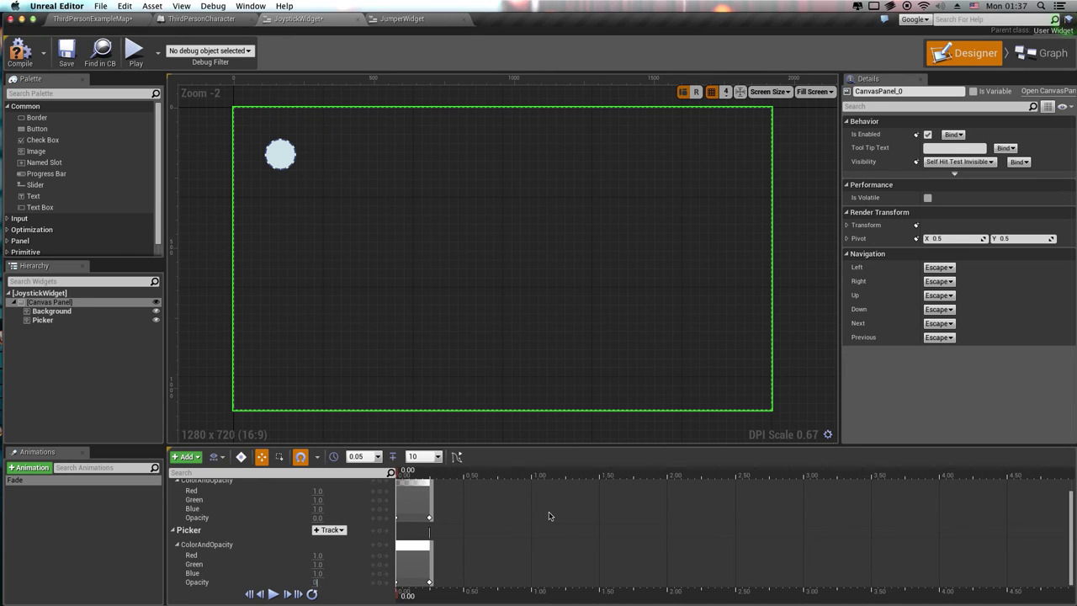
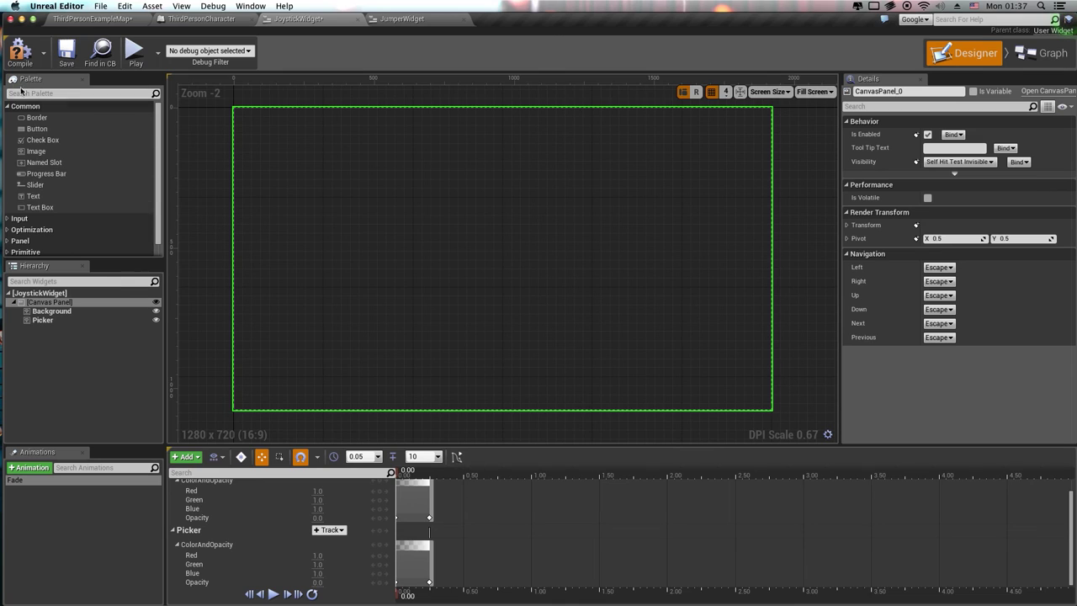
# Save the JoystickWidget and preview the Fade animation several times, then deselect it.
pyautogui.click(65, 50)
pyautogui.click(273, 594)
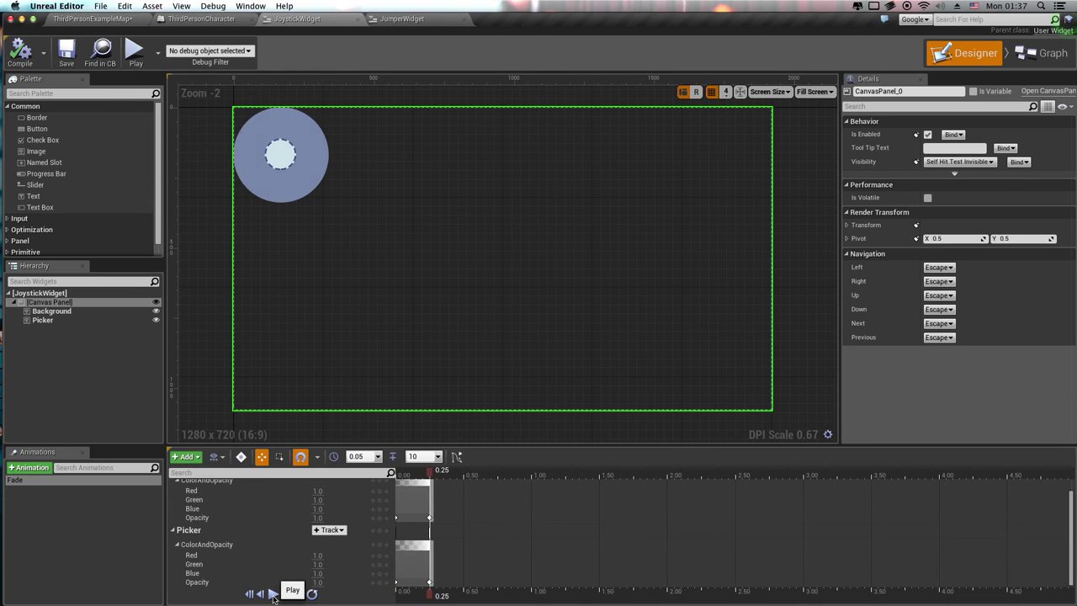
pyautogui.click(273, 594)
pyautogui.click(272, 594)
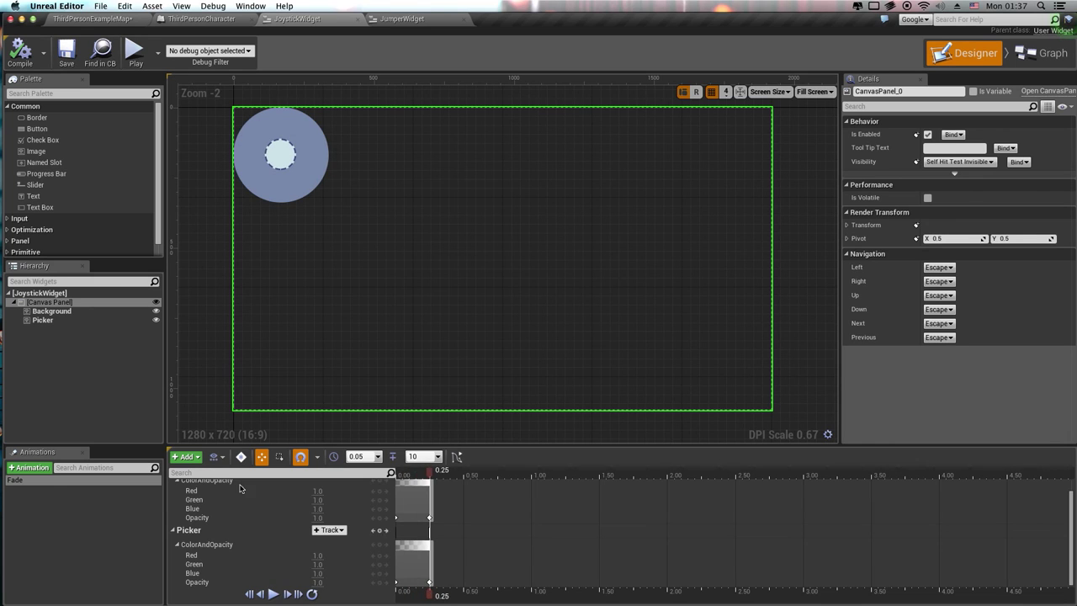
pyautogui.click(106, 516)
# Add an Event Construct node to the JoystickWidget event graph.
pyautogui.click(1059, 50)
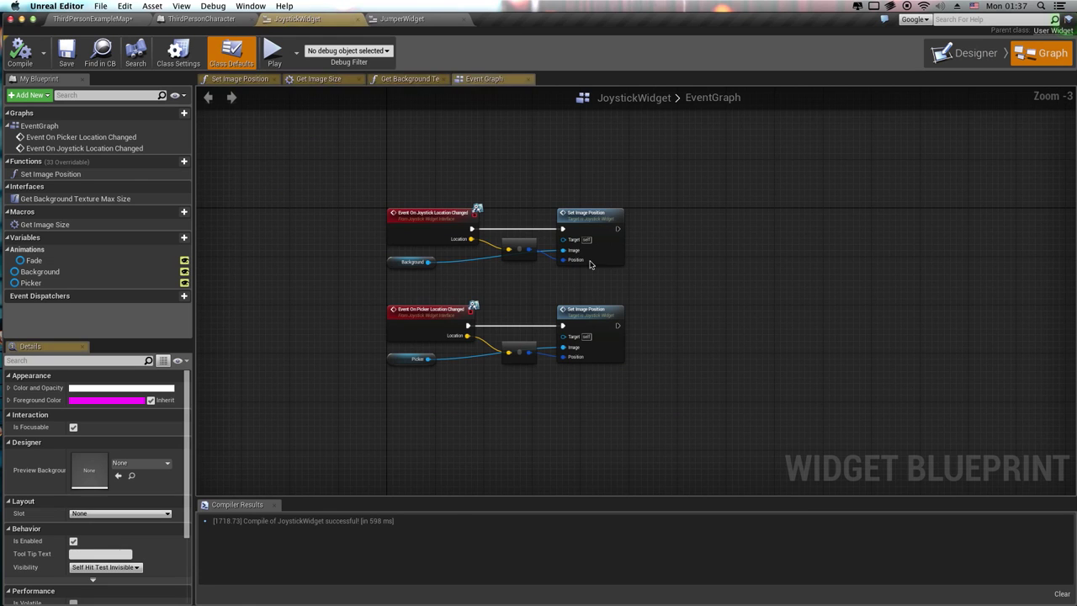
pyautogui.moveTo(452, 330); pyautogui.dragTo(485, 149, button='right')
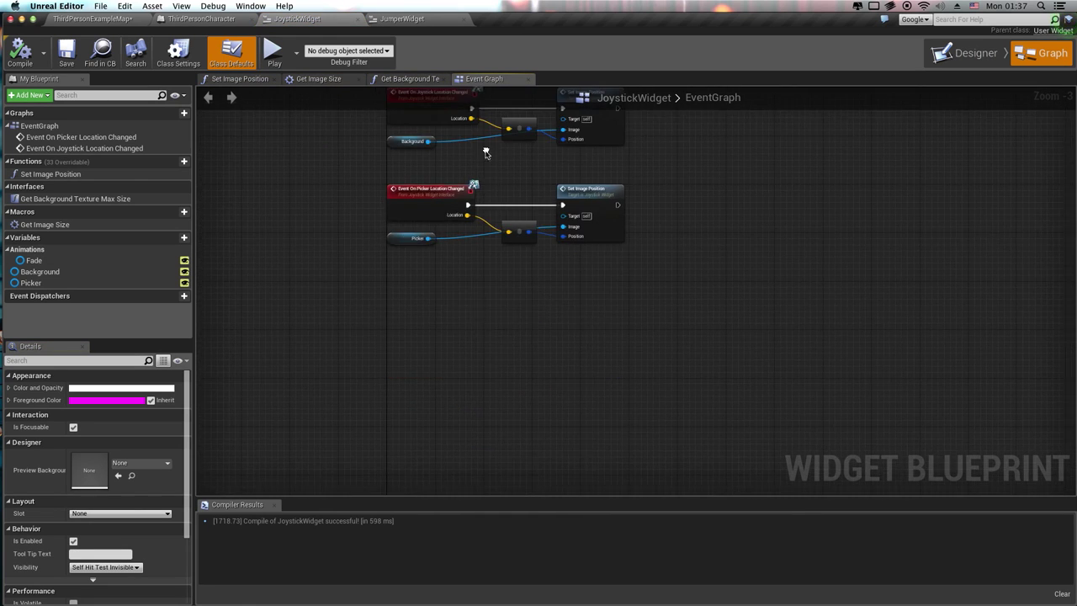
pyautogui.moveTo(400, 67); pyautogui.dragTo(401, 246, button='right')
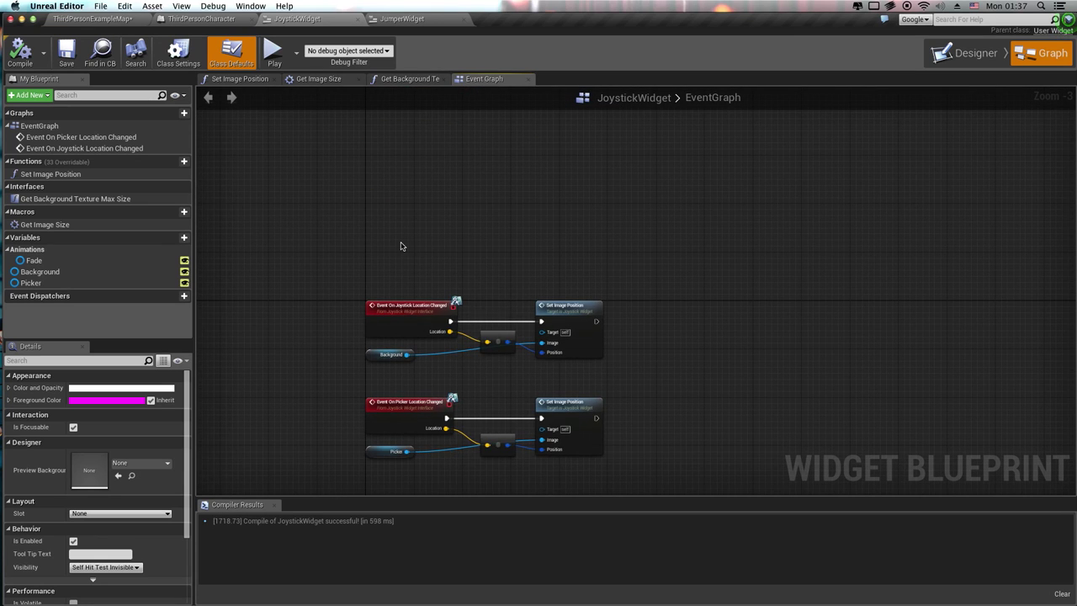
pyautogui.rightClick(401, 245)
pyautogui.write('Event')
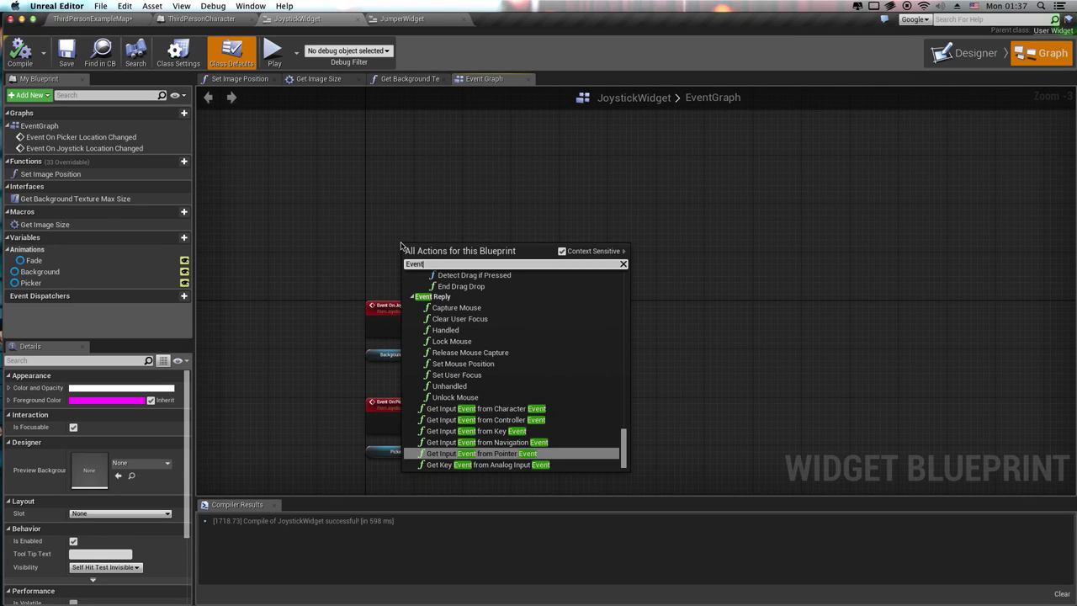
pyautogui.write(' Construct')
pyautogui.press('Return')
pyautogui.scroll(3, 400, 245)
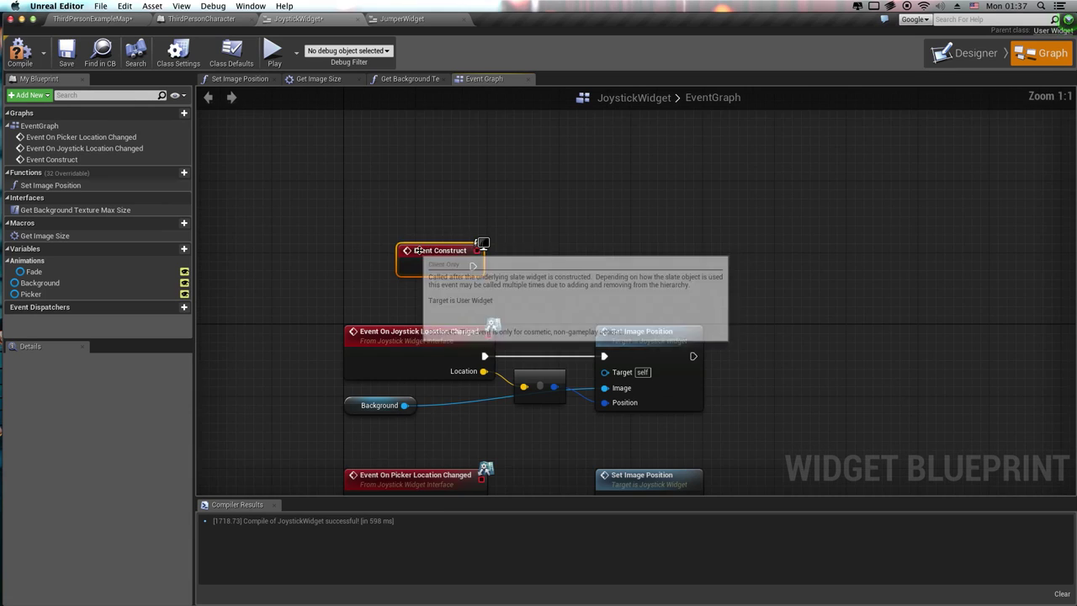
pyautogui.moveTo(404, 253); pyautogui.dragTo(392, 193, button='right')
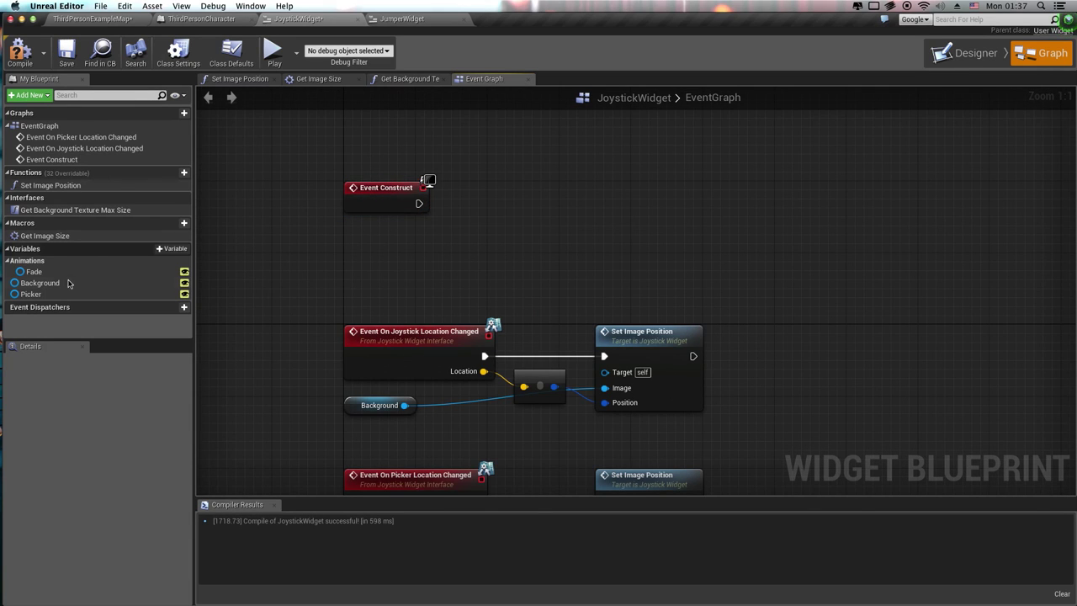
# Run a Set Color and Opacity on the Background getter from Event Construct, setting its colour to transparent.
pyautogui.moveTo(69, 284)
pyautogui.keyDown('ctrl'); pyautogui.mouseDown()
pyautogui.moveTo(453, 272)
pyautogui.moveTo(503, 232)
pyautogui.mouseUp(); pyautogui.keyUp('ctrl')
pyautogui.write('Set')
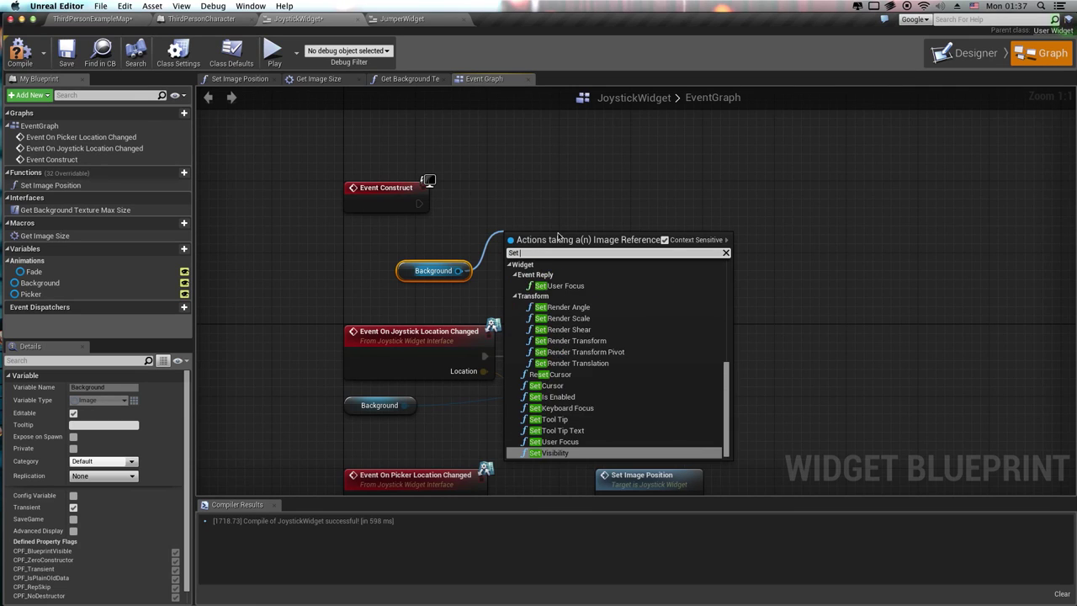
pyautogui.write(' col')
pyautogui.press('Return')
pyautogui.moveTo(560, 240); pyautogui.dragTo(542, 193)
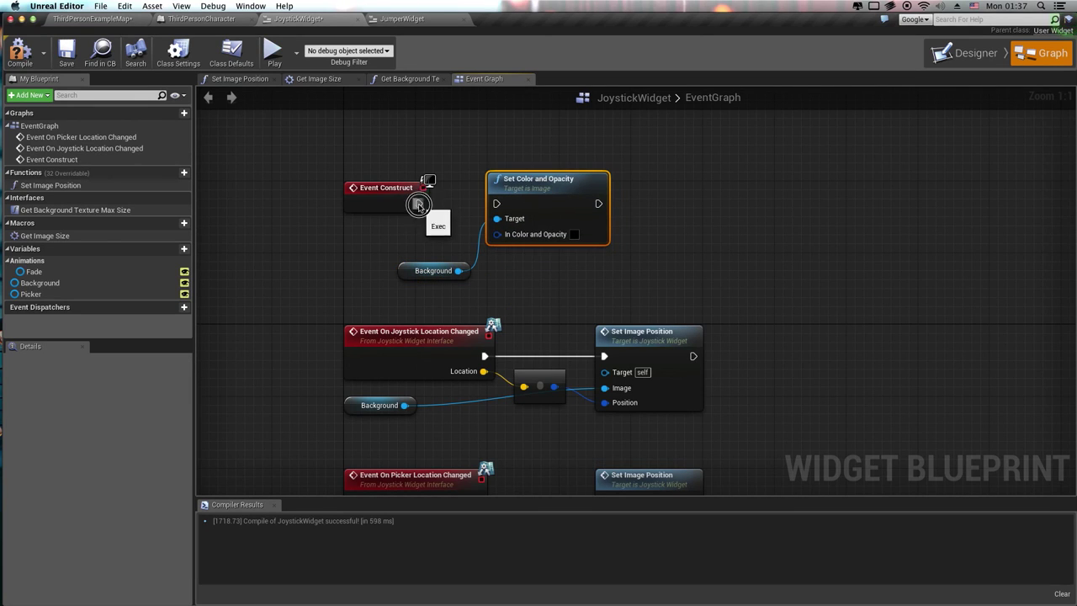
pyautogui.moveTo(418, 204); pyautogui.dragTo(497, 203)
pyautogui.moveTo(435, 264); pyautogui.dragTo(381, 229)
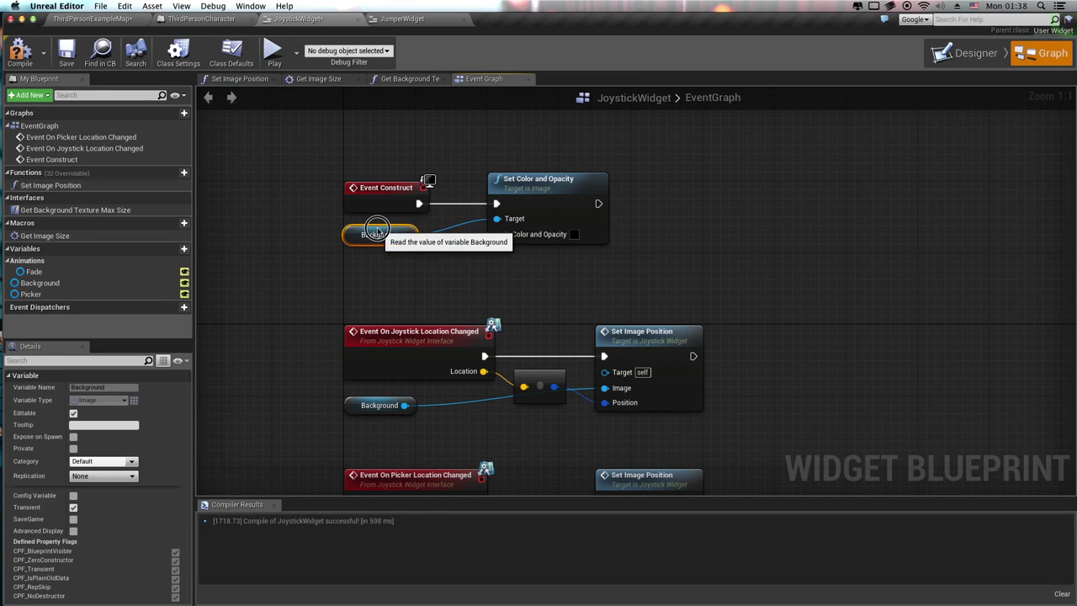
pyautogui.click(574, 234)
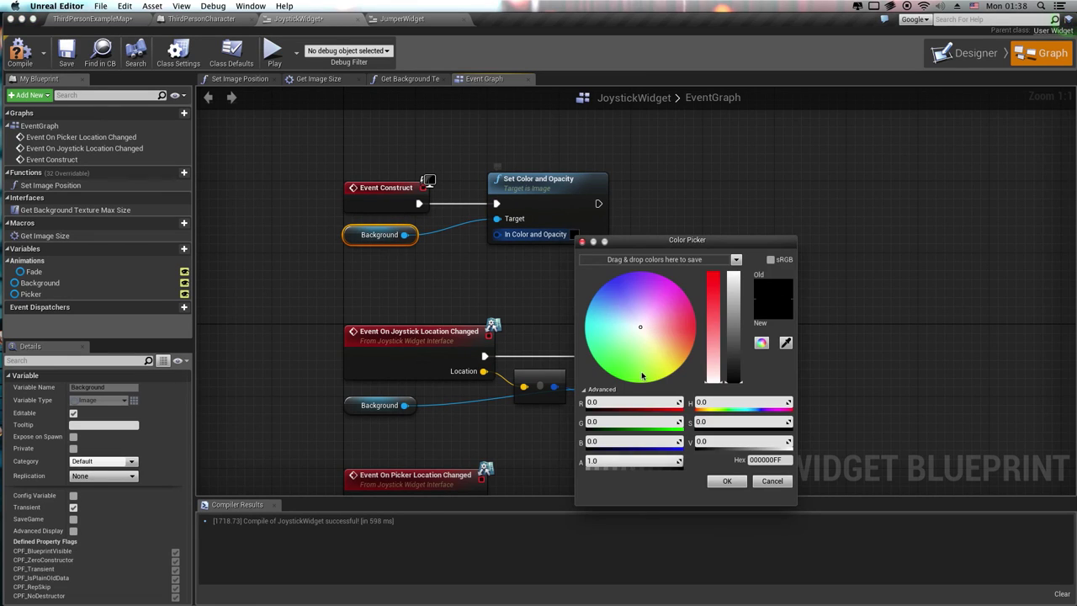
pyautogui.click(719, 479)
# Chain a second Set Color and Opacity for the Picker getter with alpha 0.
pyautogui.moveTo(31, 293)
pyautogui.keyDown('ctrl'); pyautogui.mouseDown()
pyautogui.moveTo(458, 291)
pyautogui.moveTo(662, 268)
pyautogui.mouseUp(); pyautogui.keyUp('ctrl')
pyautogui.write('Set color')
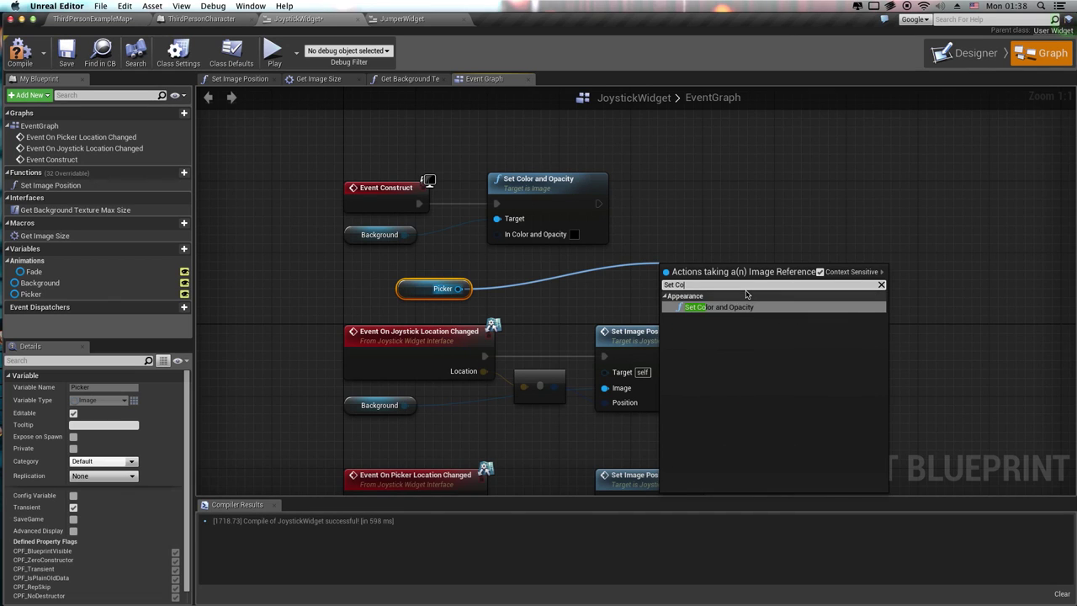
pyautogui.press('Return')
pyautogui.moveTo(736, 278); pyautogui.dragTo(782, 187)
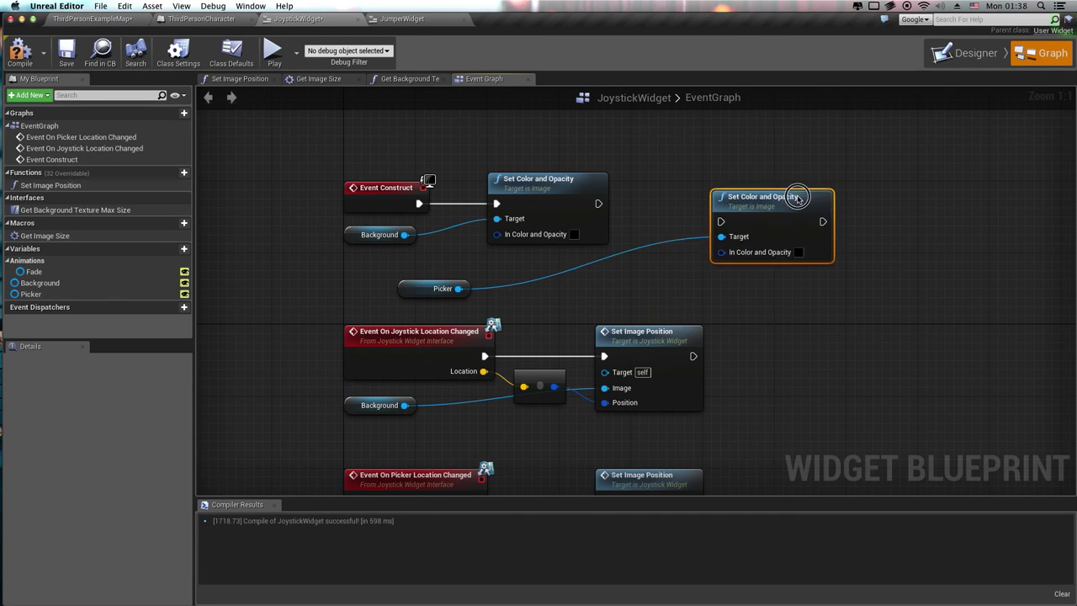
pyautogui.moveTo(442, 282); pyautogui.dragTo(576, 273)
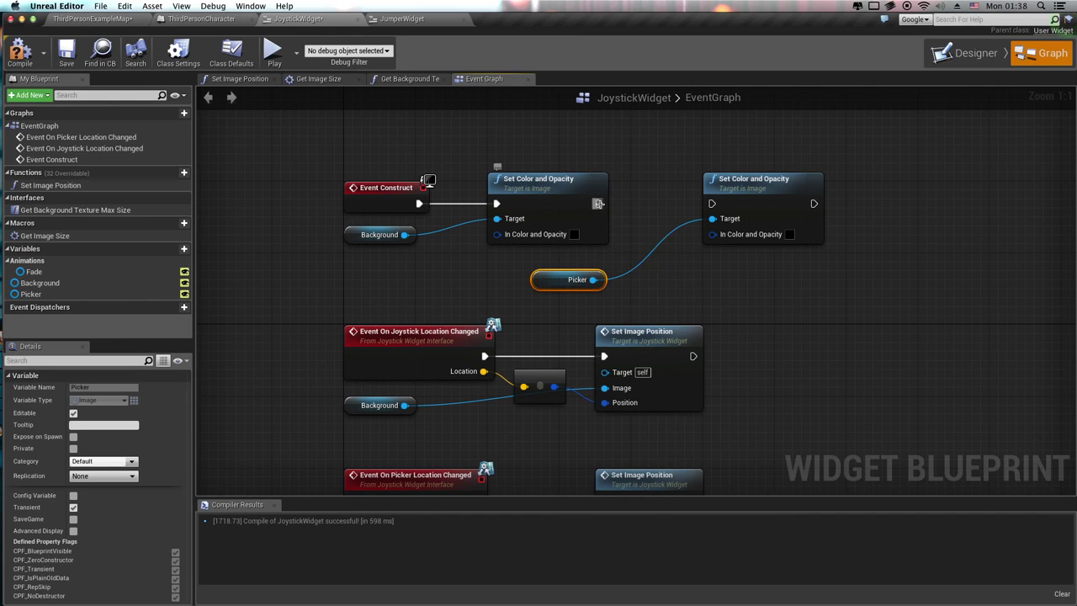
pyautogui.moveTo(598, 203); pyautogui.dragTo(712, 202)
pyautogui.click(788, 234)
pyautogui.write('0')
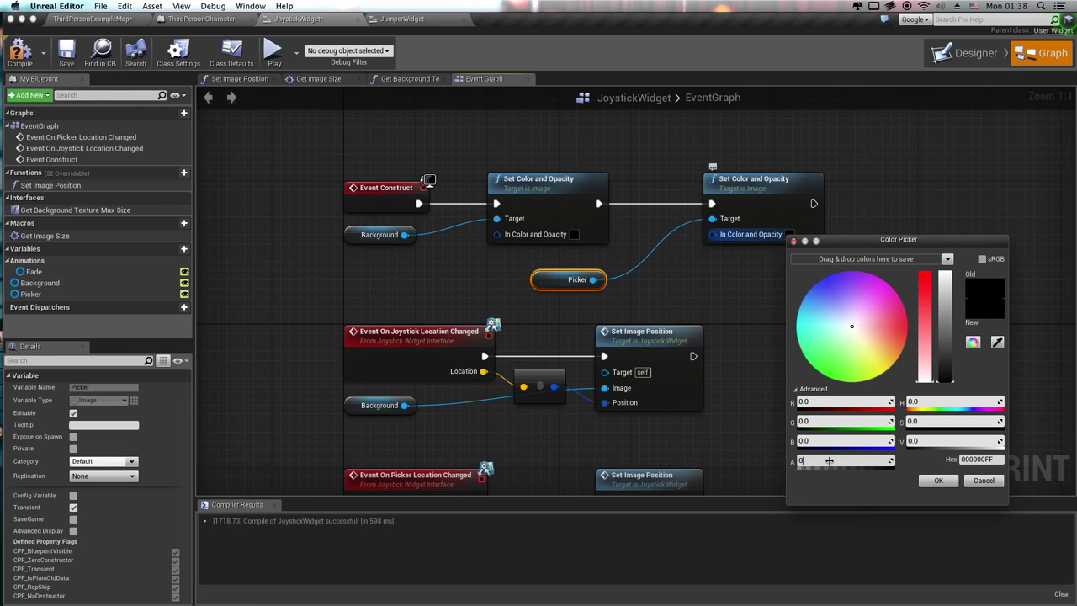
pyautogui.click(938, 481)
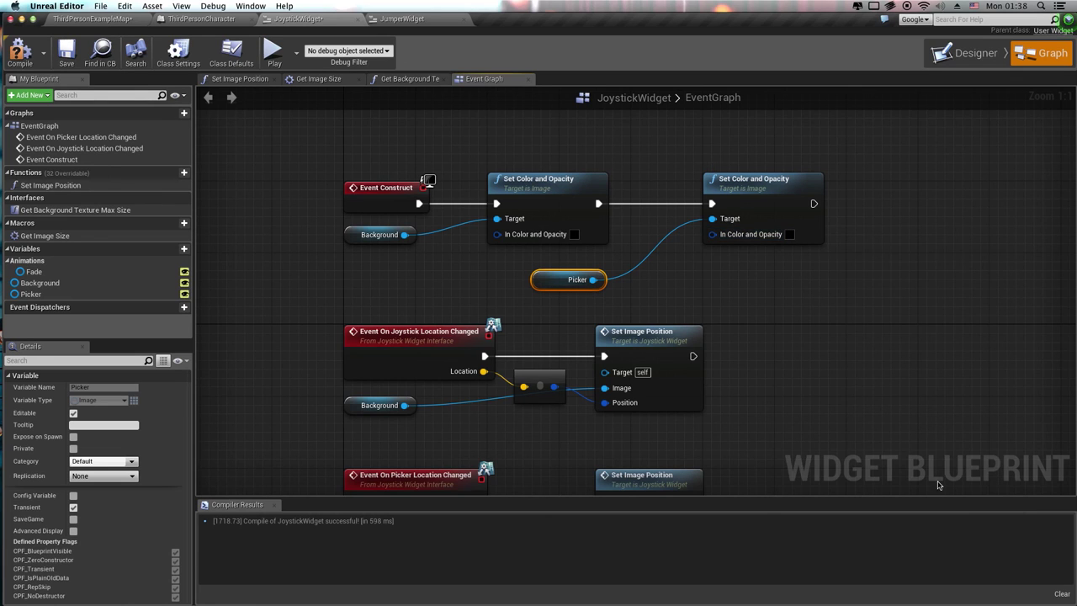
pyautogui.click(838, 288)
pyautogui.moveTo(839, 288); pyautogui.dragTo(806, 198, button='right')
# Add an Event On Joystick Pressed node in empty graph space.
pyautogui.scroll(-2, 664, 274)
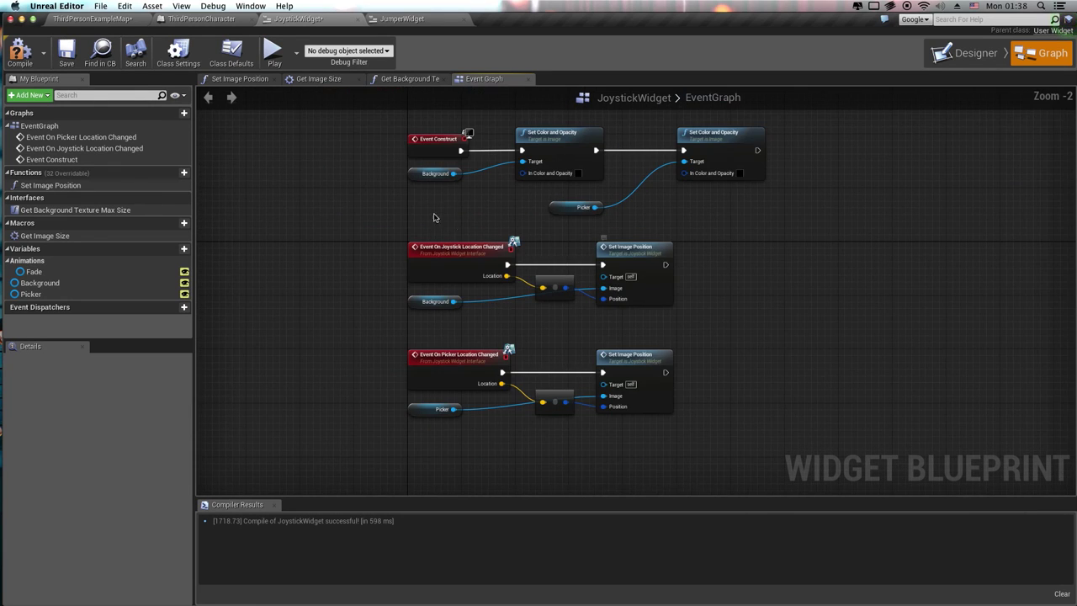
pyautogui.moveTo(487, 372); pyautogui.dragTo(484, 299, button='right')
pyautogui.moveTo(411, 425); pyautogui.dragTo(418, 379, button='right')
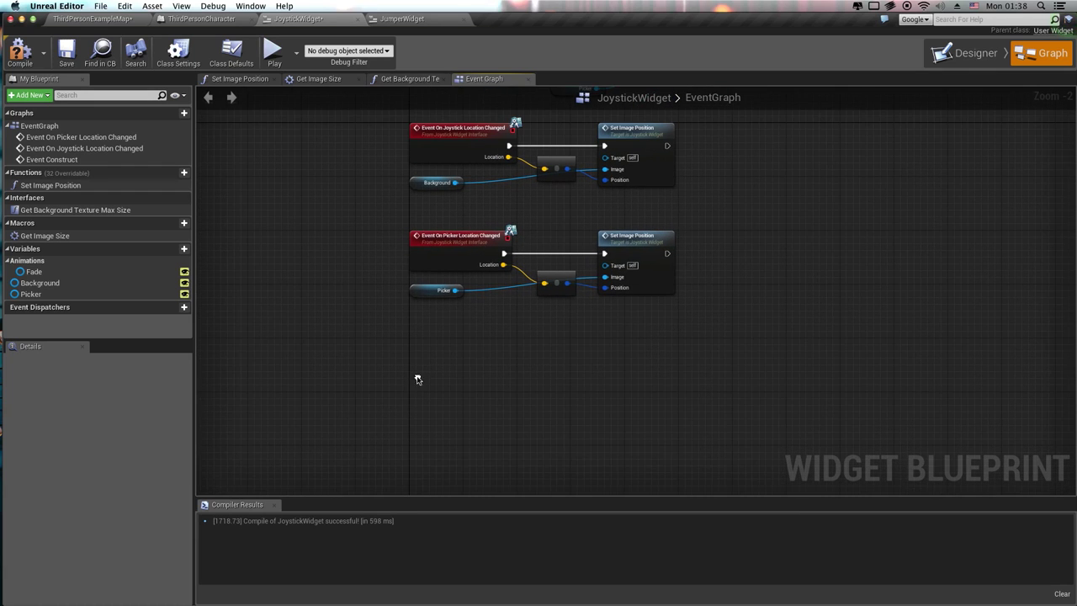
pyautogui.rightClick(415, 358)
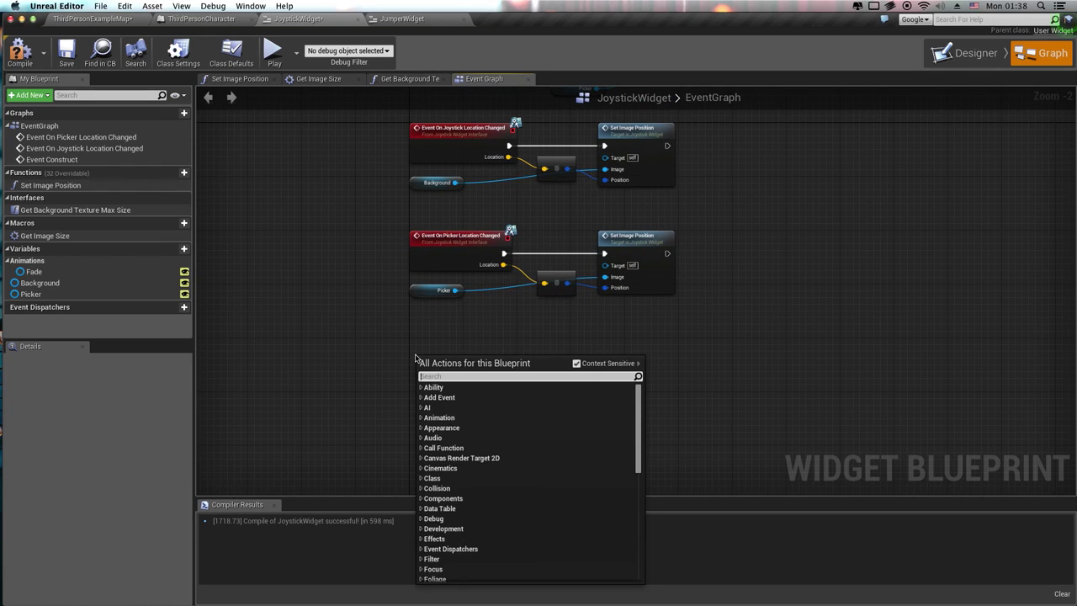
pyautogui.write('Event')
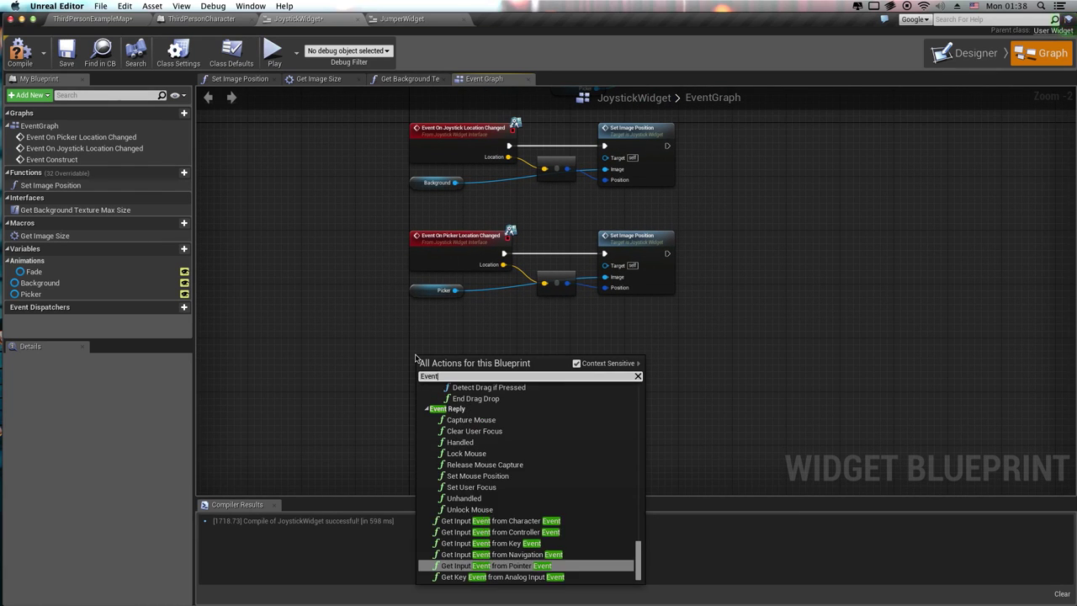
pyautogui.write(' On Pre')
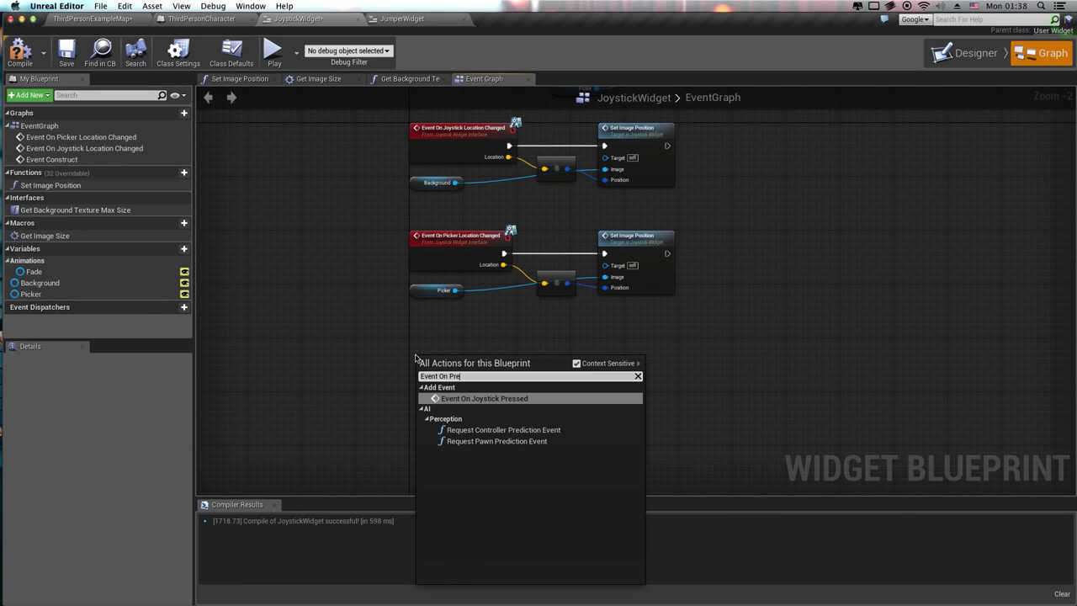
pyautogui.press('Return')
pyautogui.moveTo(422, 362); pyautogui.dragTo(416, 342)
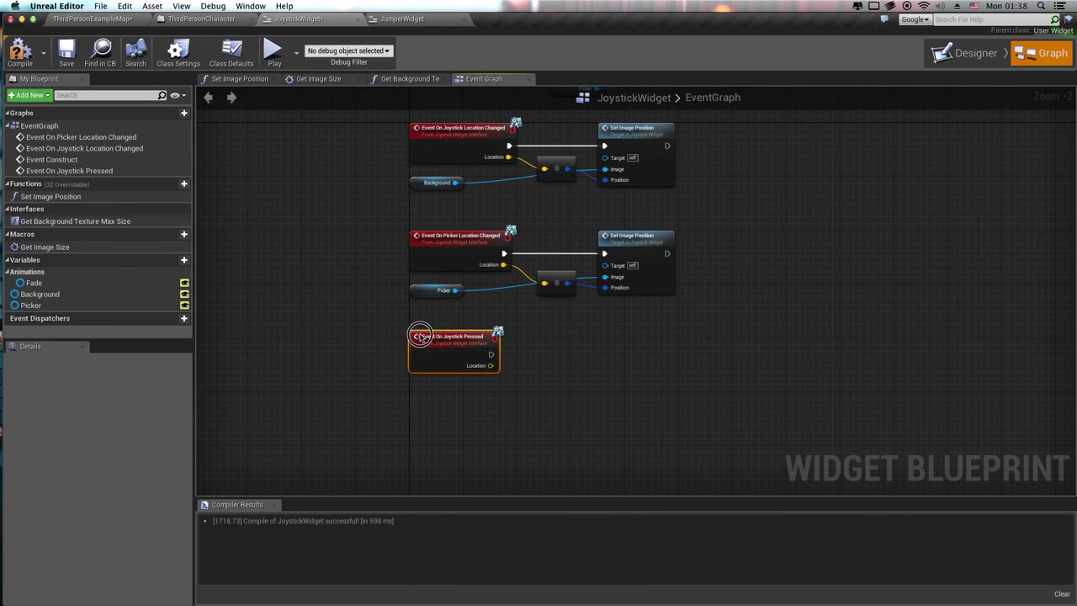
pyautogui.moveTo(460, 414); pyautogui.dragTo(454, 353, button='right')
# Add an Event On Joystick Clamped node below it.
pyautogui.rightClick(385, 400)
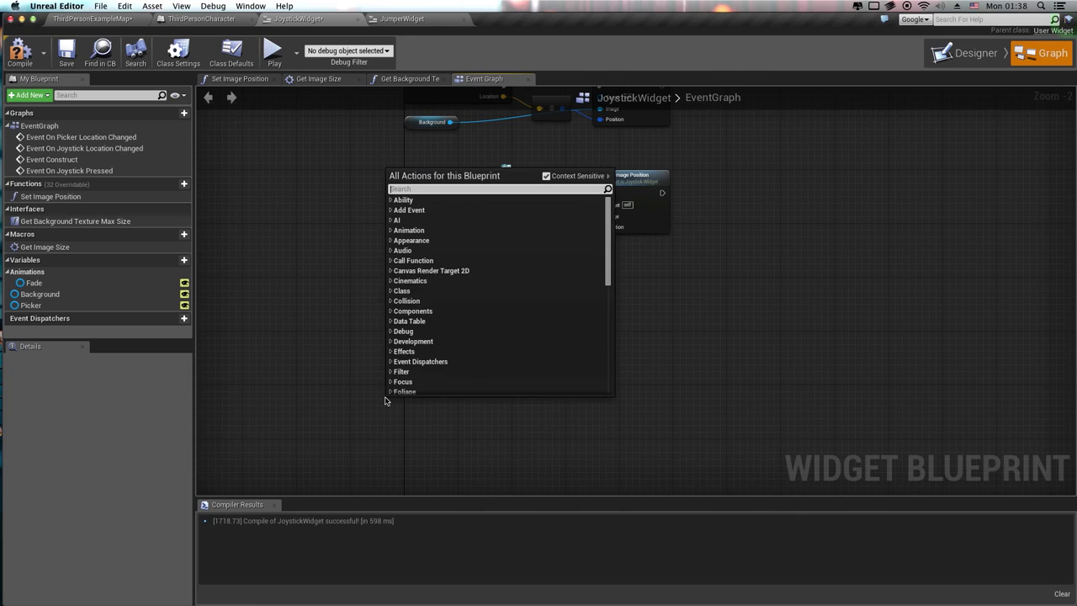
pyautogui.write('Event On')
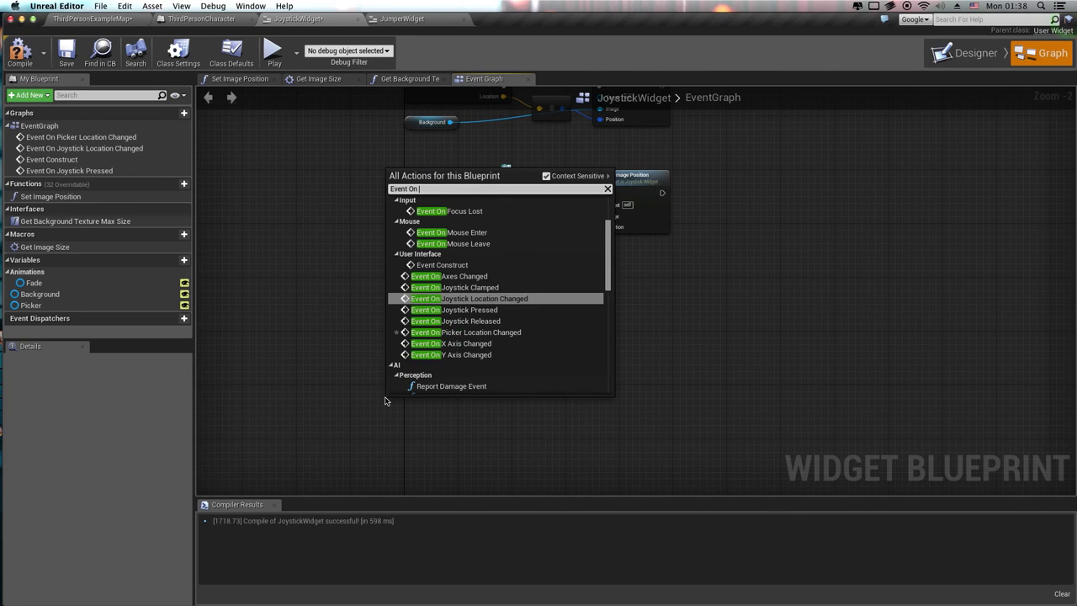
pyautogui.click(471, 287)
pyautogui.scroll(2, 494, 312)
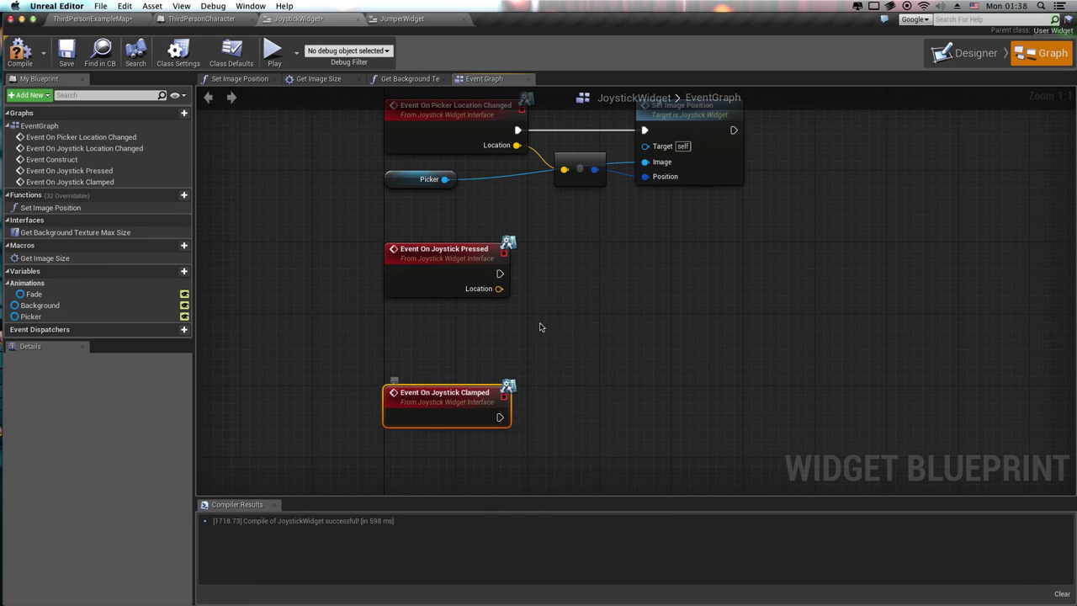
pyautogui.moveTo(538, 327); pyautogui.dragTo(474, 401, button='right')
pyautogui.scroll(-2, 470, 330)
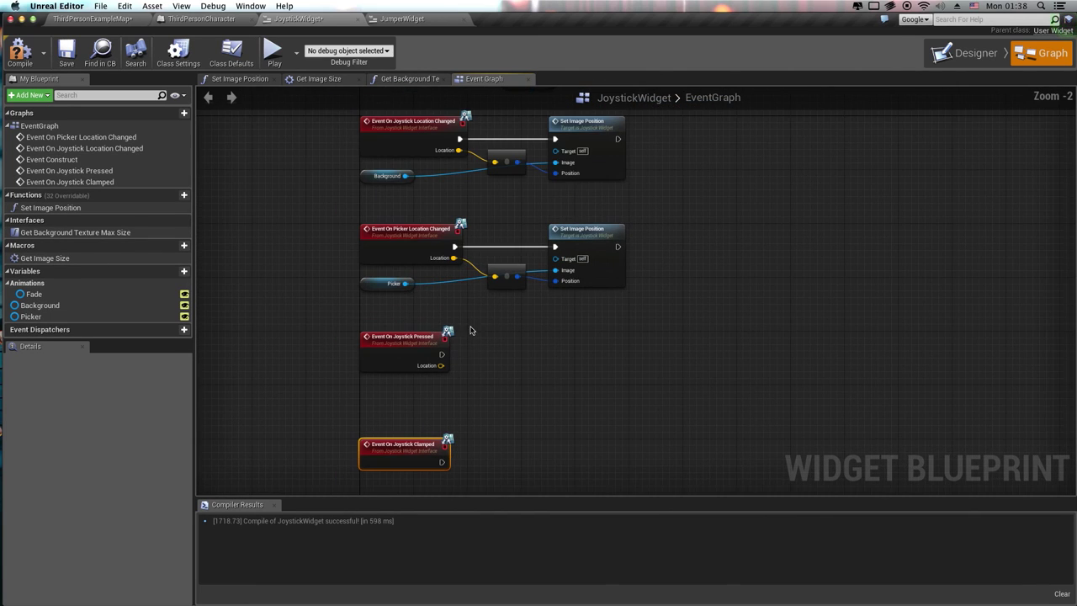
# Copy a Picker getter and add a Set Image Position node from the Background getter.
pyautogui.click(384, 179)
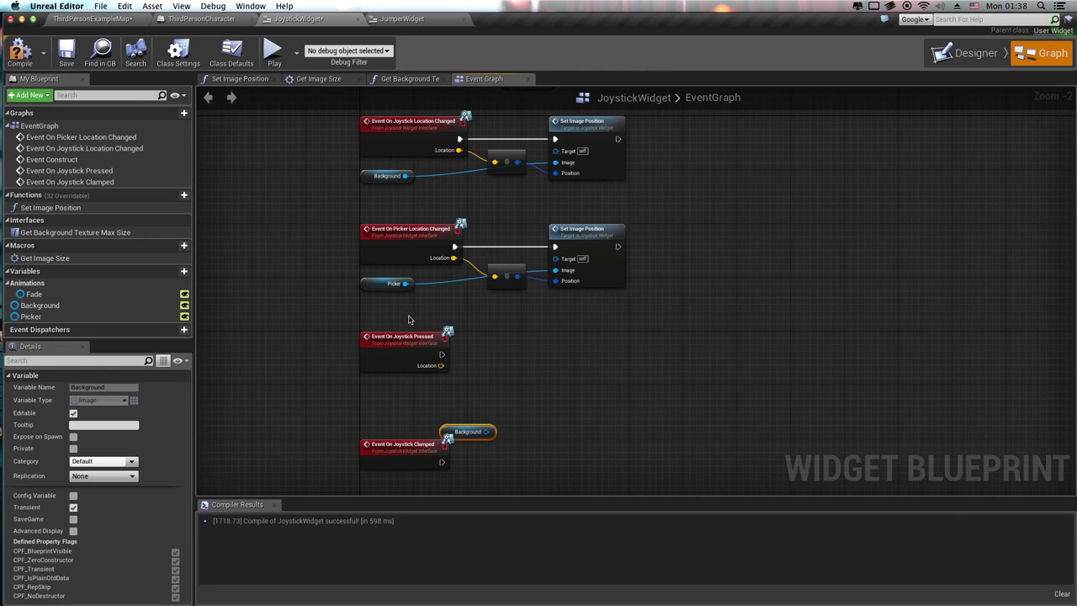
pyautogui.click(392, 282)
pyautogui.hotkey('ctrl', 'c')
pyautogui.hotkey('ctrl', 'v')
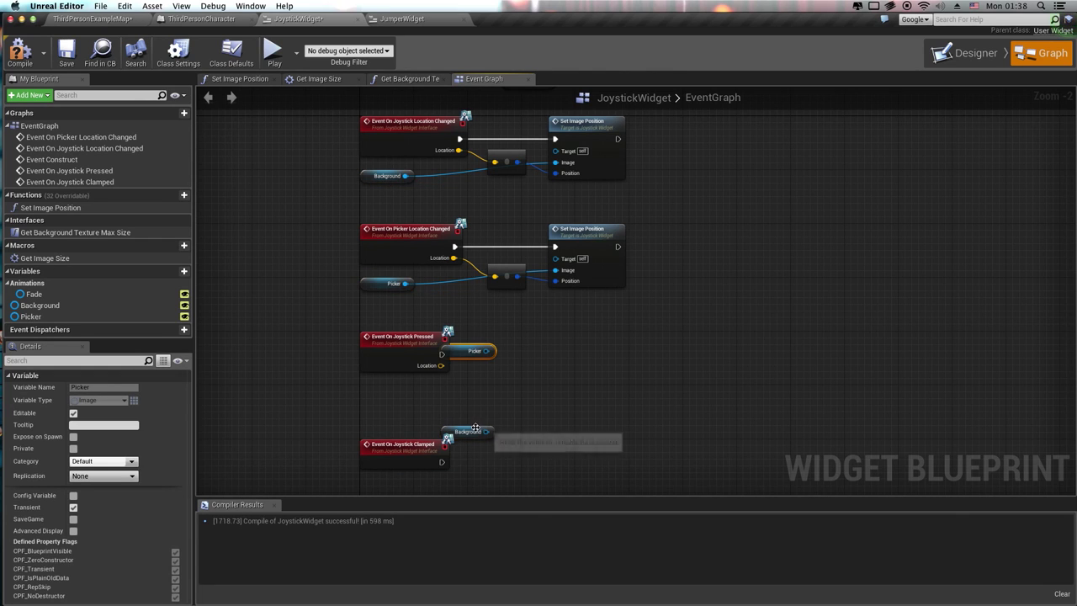
pyautogui.moveTo(485, 431); pyautogui.dragTo(517, 385)
pyautogui.write('s')
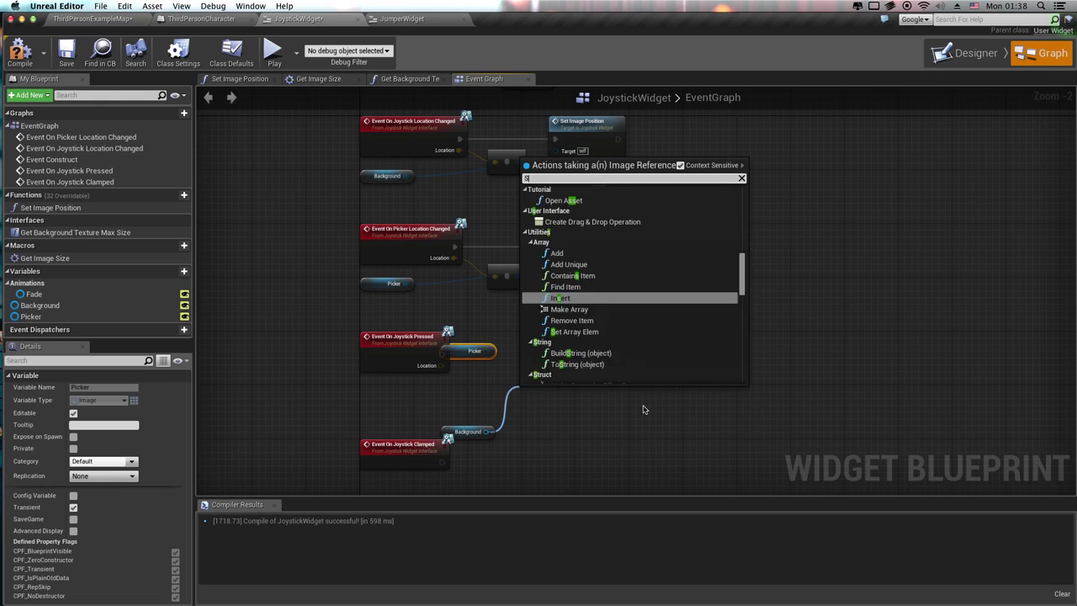
pyautogui.write('et Ho')
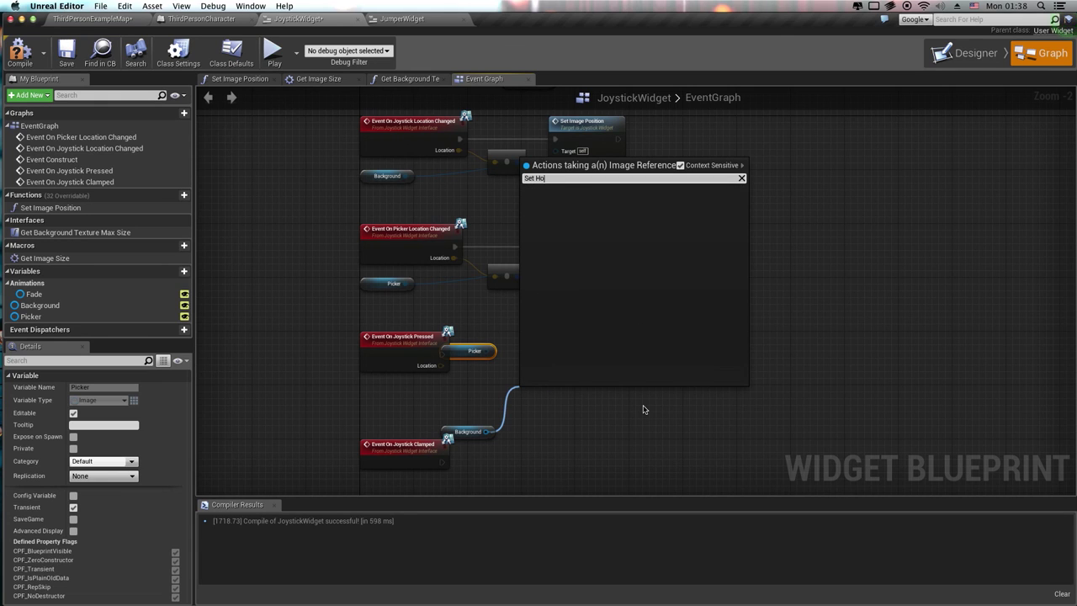
pyautogui.press('BackSpace')
pyautogui.press('BackSpace')
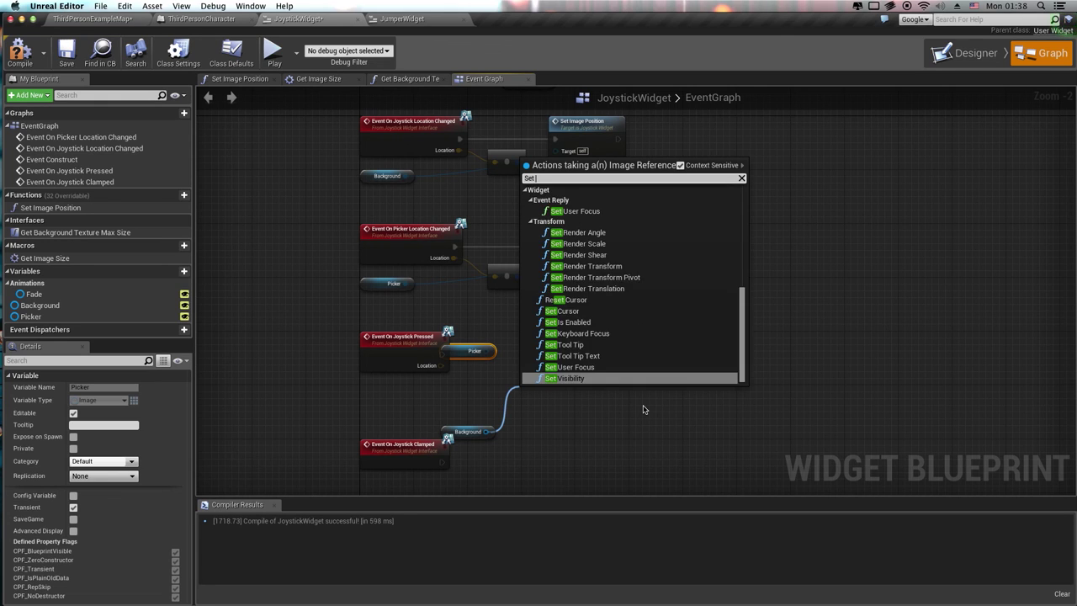
pyautogui.write('Joy')
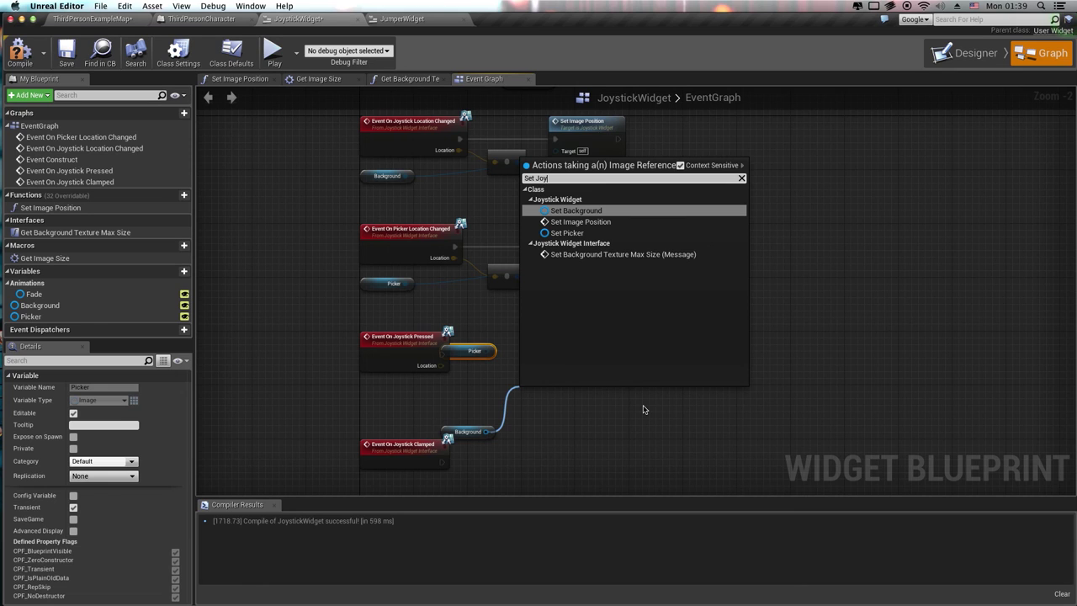
pyautogui.press('Down')
pyautogui.press('Return')
# Connect Set Image Position after Joystick Pressed, wiring Location into Position.
pyautogui.moveTo(565, 390); pyautogui.dragTo(565, 356)
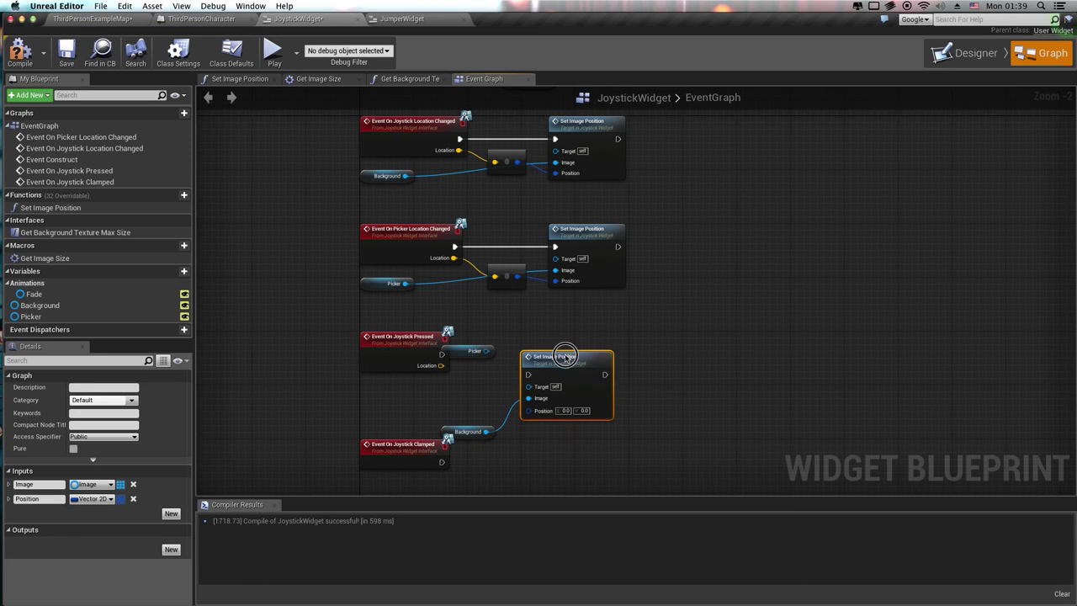
pyautogui.moveTo(480, 355); pyautogui.dragTo(609, 429)
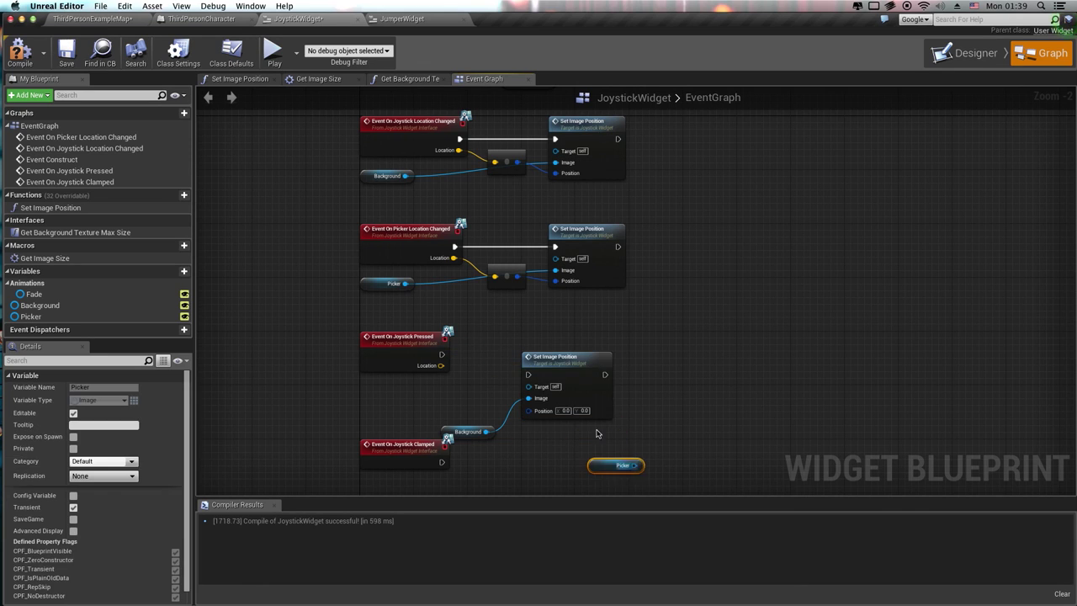
pyautogui.moveTo(586, 363)
pyautogui.mouseDown()
pyautogui.moveTo(554, 342)
pyautogui.moveTo(501, 344)
pyautogui.moveTo(505, 359)
pyautogui.mouseUp()
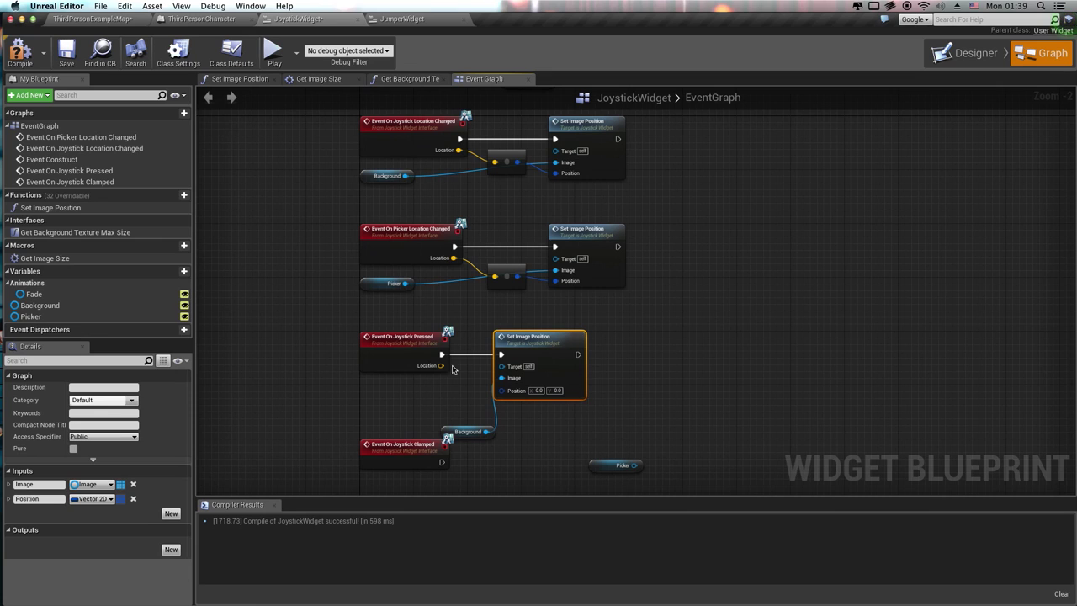
pyautogui.moveTo(441, 365); pyautogui.dragTo(502, 390)
pyautogui.moveTo(495, 341); pyautogui.dragTo(523, 341)
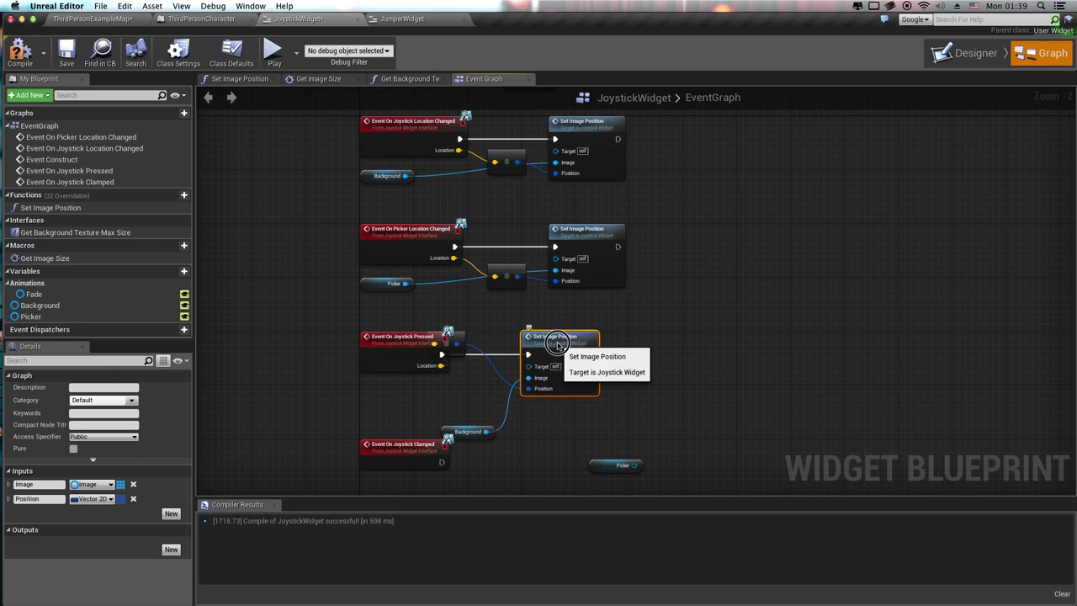
pyautogui.click(498, 386)
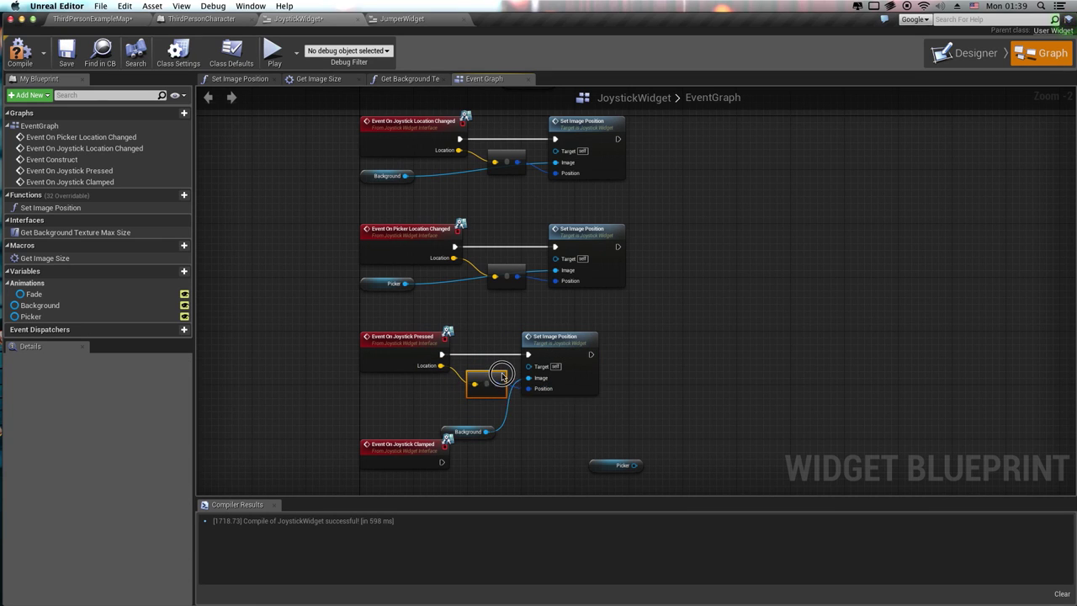
pyautogui.moveTo(467, 432); pyautogui.dragTo(439, 398)
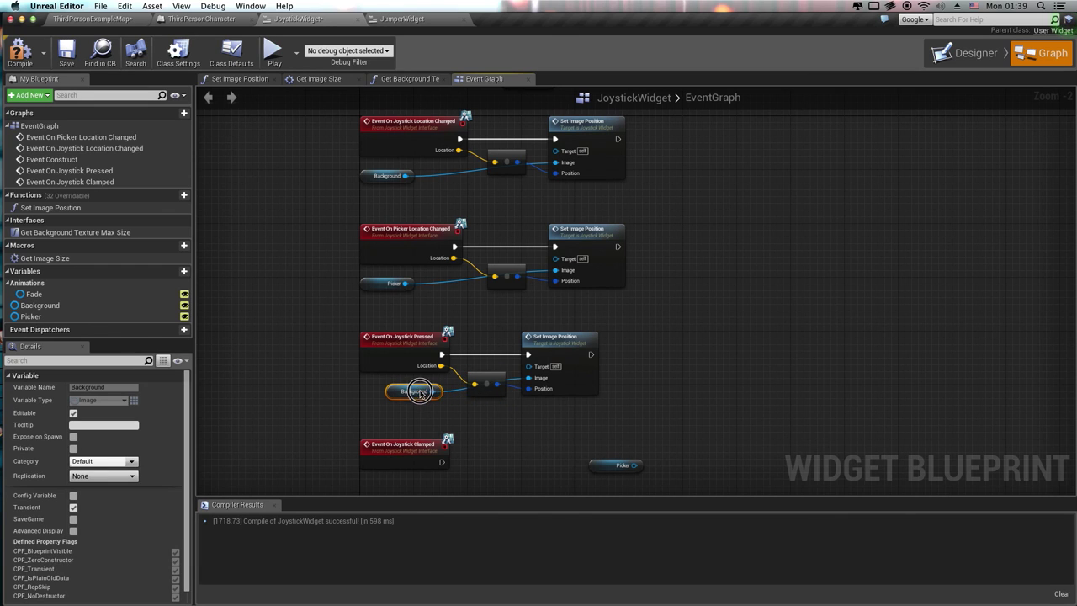
# Duplicate Set Image Position, chain it after the first, with Picker as Image and Location as Position.
pyautogui.moveTo(625, 372); pyautogui.dragTo(564, 331, button='right')
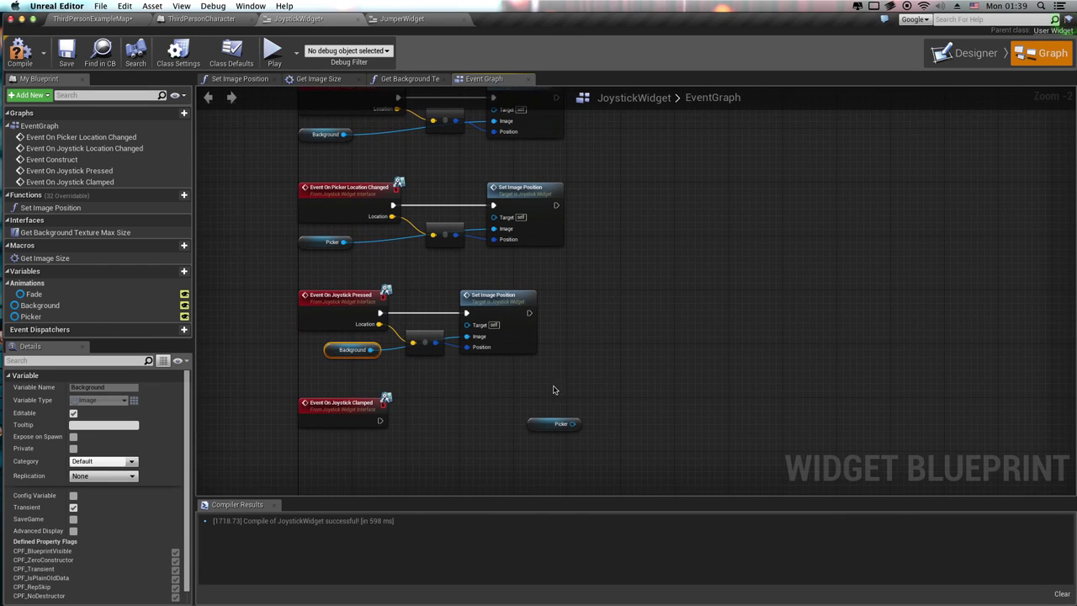
pyautogui.moveTo(555, 425)
pyautogui.mouseDown()
pyautogui.moveTo(556, 407)
pyautogui.moveTo(519, 378)
pyautogui.mouseUp()
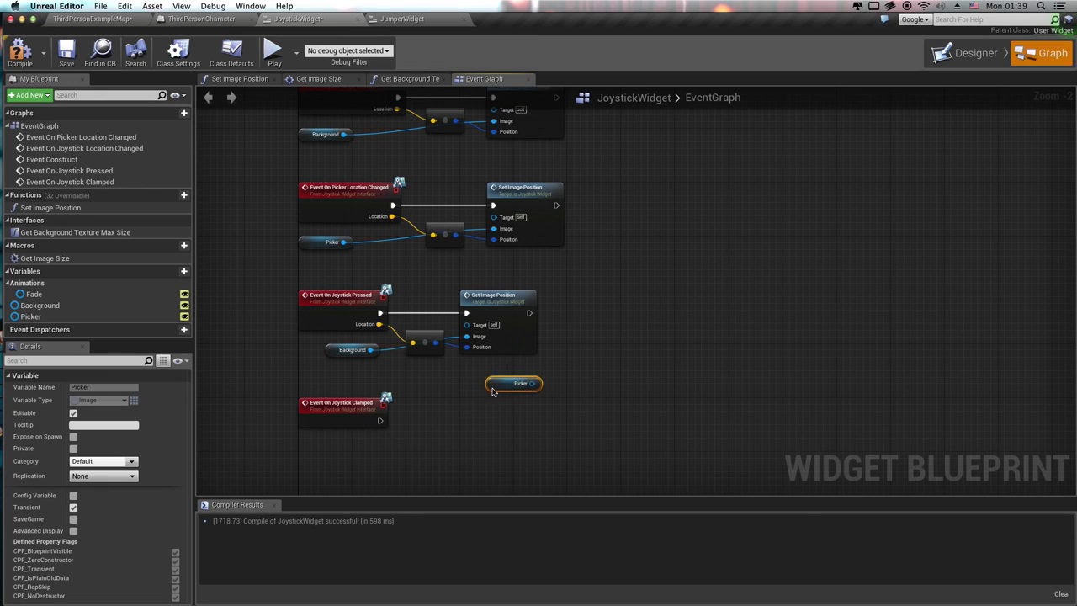
pyautogui.click(508, 296)
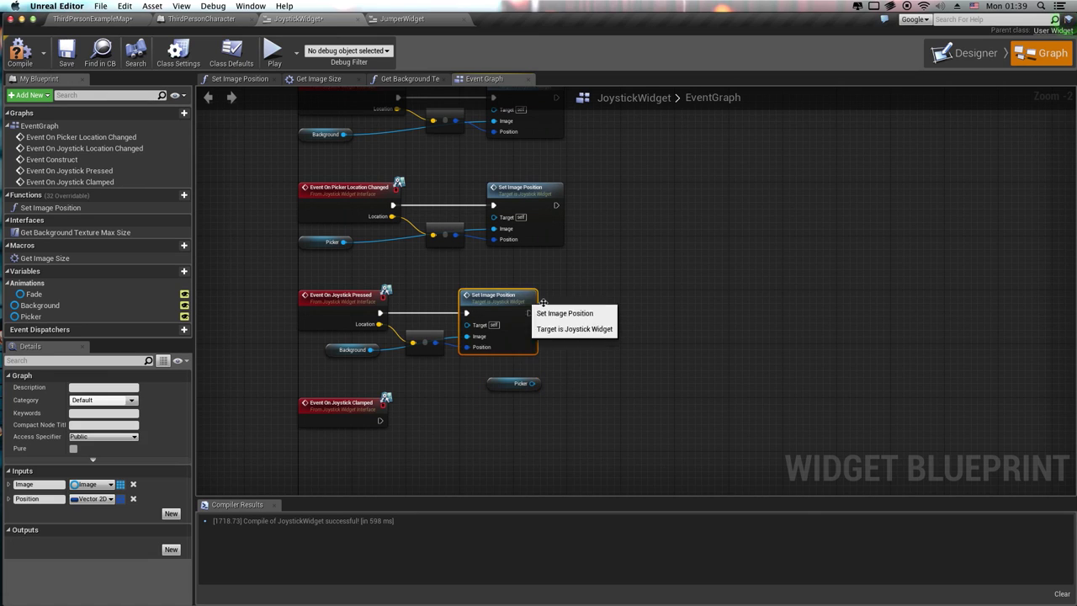
pyautogui.hotkey('ctrl', 'c')
pyautogui.hotkey('ctrl', 'v')
pyautogui.moveTo(629, 319); pyautogui.dragTo(628, 296)
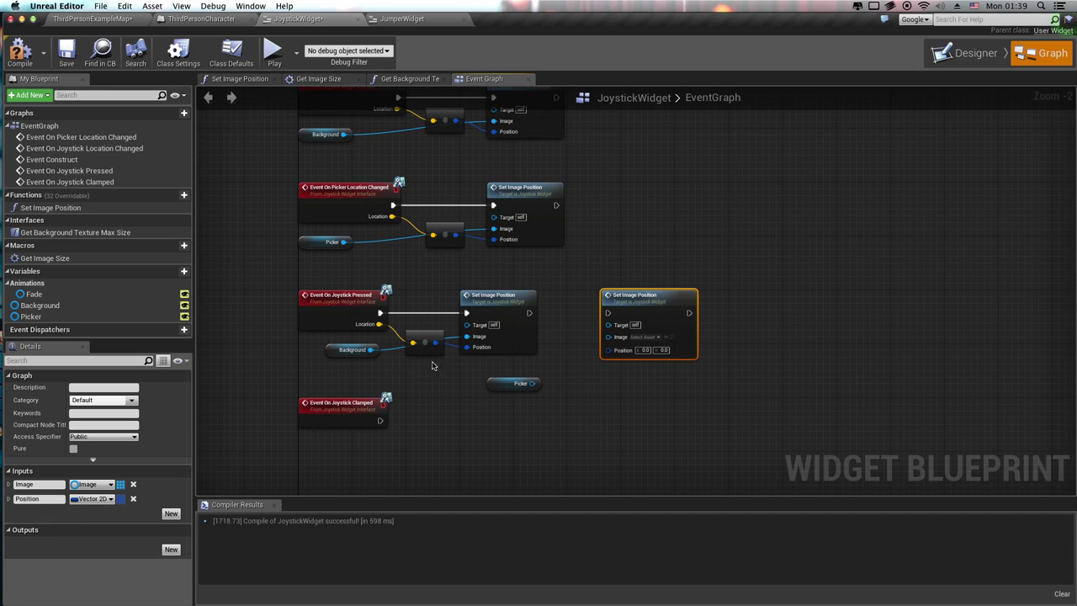
pyautogui.moveTo(532, 383); pyautogui.dragTo(607, 349)
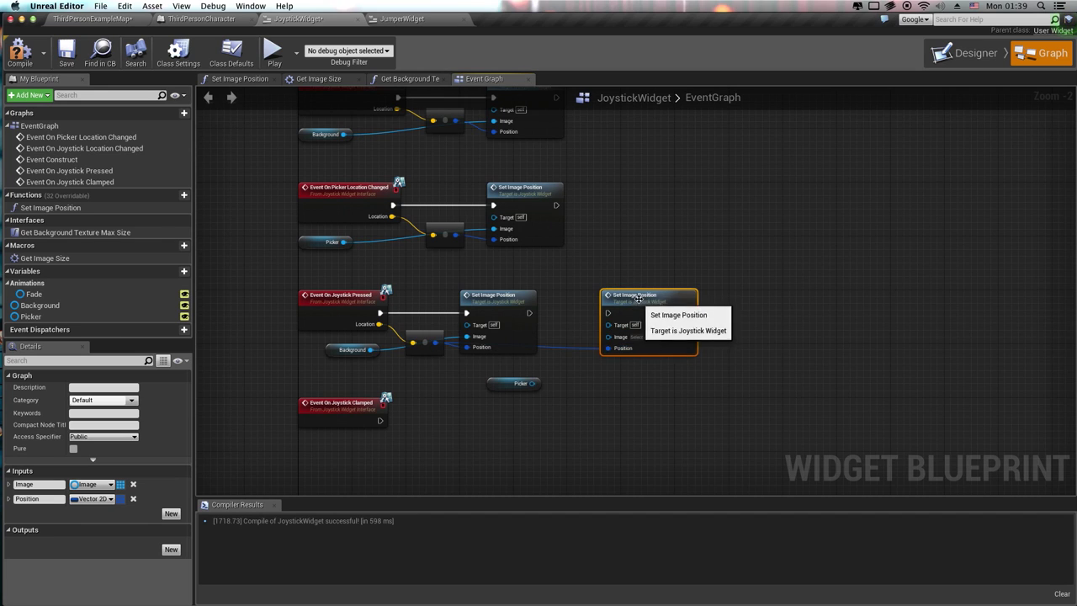
pyautogui.moveTo(640, 305)
pyautogui.mouseDown()
pyautogui.moveTo(639, 385)
pyautogui.moveTo(610, 294)
pyautogui.mouseUp()
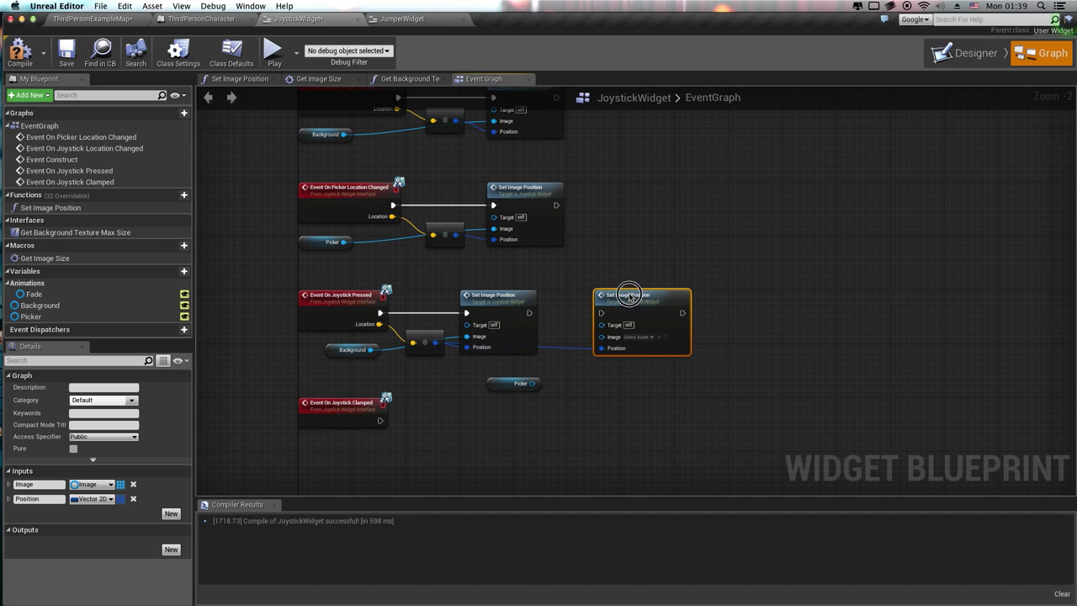
pyautogui.moveTo(527, 313); pyautogui.dragTo(575, 314)
pyautogui.moveTo(532, 382); pyautogui.dragTo(574, 347)
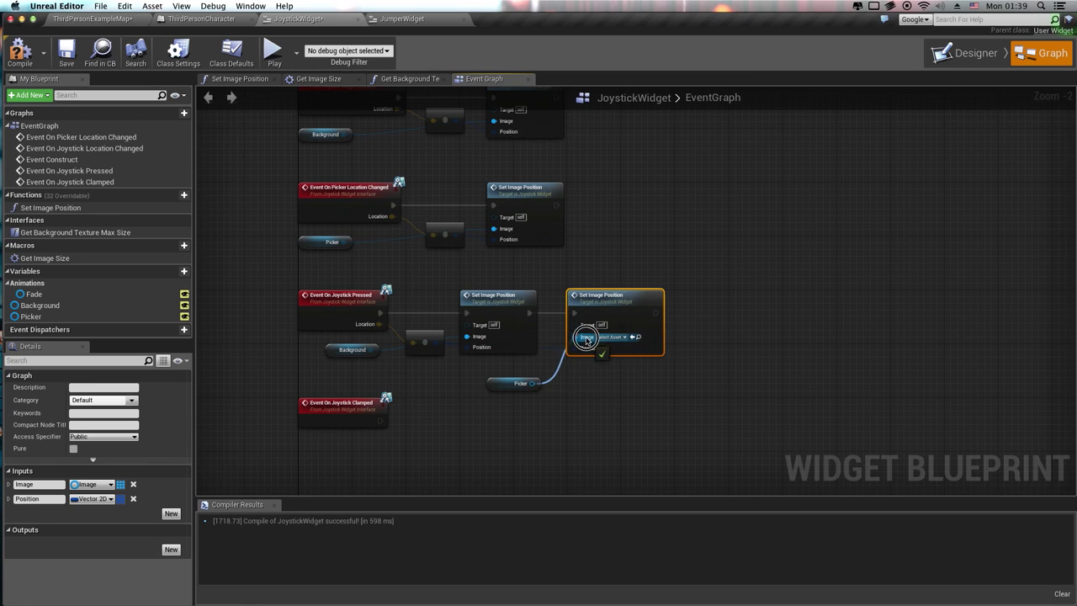
pyautogui.moveTo(520, 381); pyautogui.dragTo(475, 369)
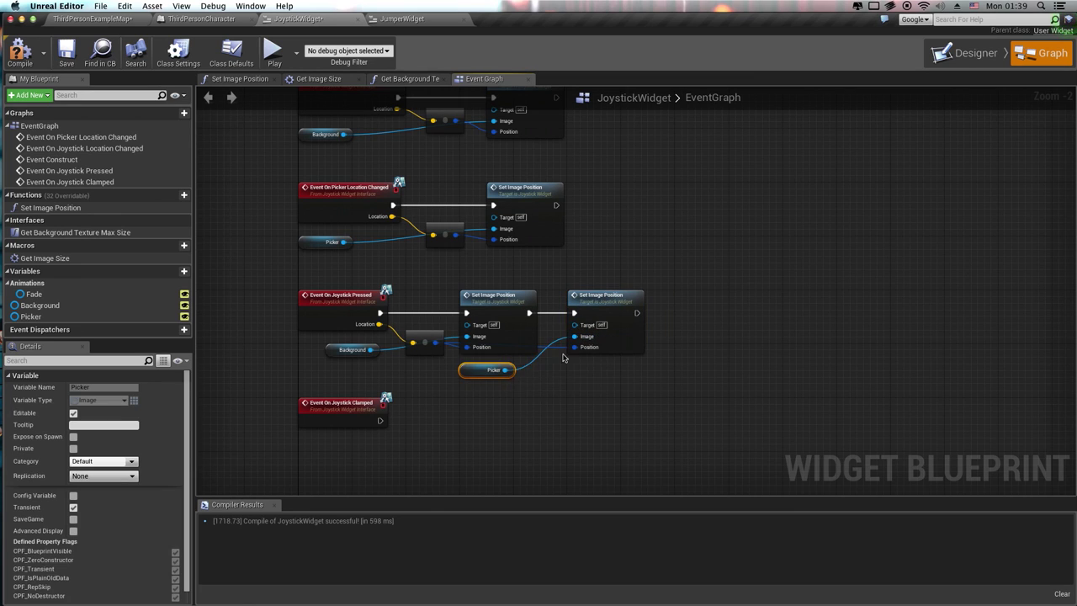
# Add a Fade getter feeding a Play Animation node after the second Set Image Position.
pyautogui.moveTo(34, 293); pyautogui.dragTo(645, 372)
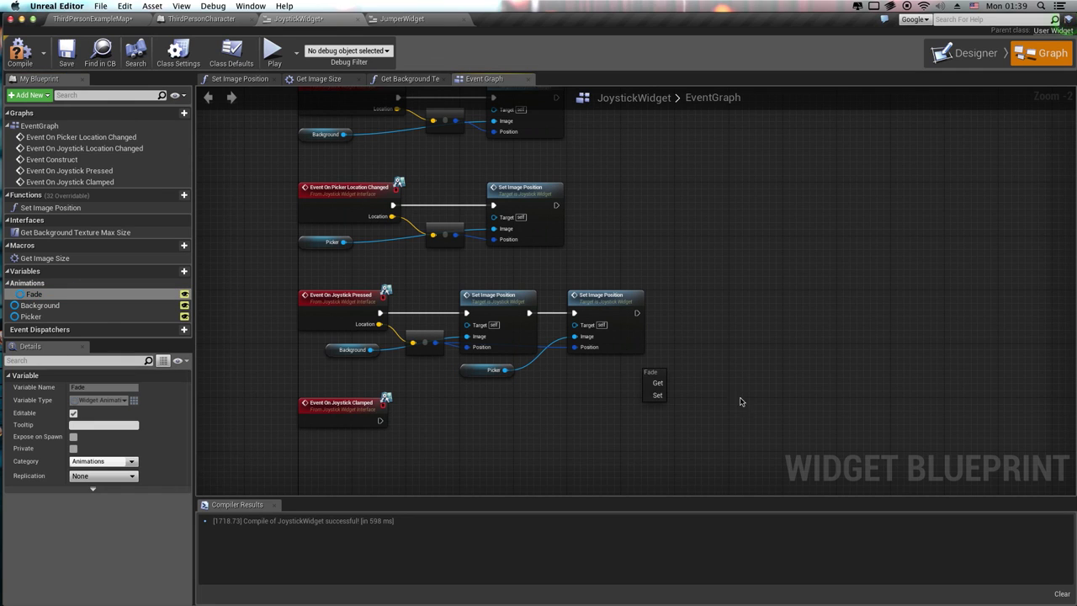
pyautogui.click(657, 382)
pyautogui.moveTo(718, 354); pyautogui.dragTo(630, 390, button='right')
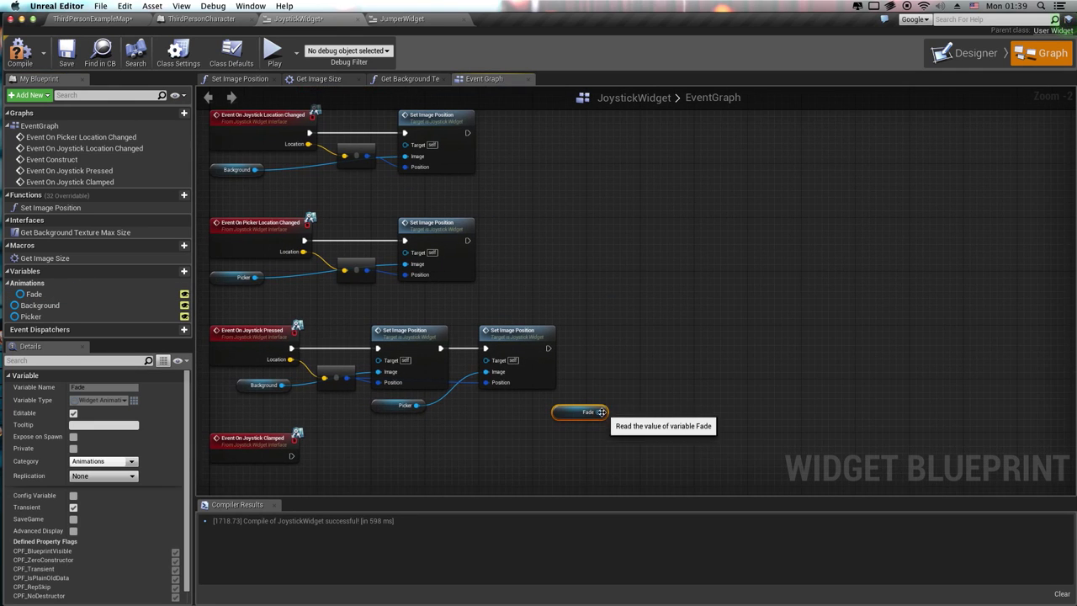
pyautogui.moveTo(599, 411); pyautogui.dragTo(679, 337)
pyautogui.write('Pla')
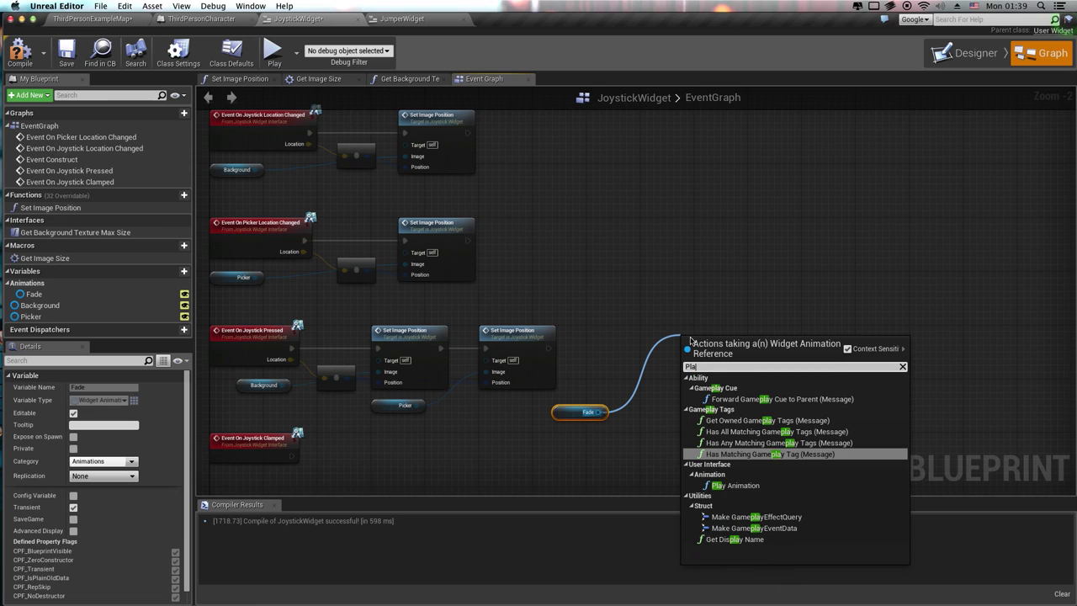
pyautogui.press('Down')
pyautogui.press('Down')
pyautogui.press('Up')
pyautogui.press('Return')
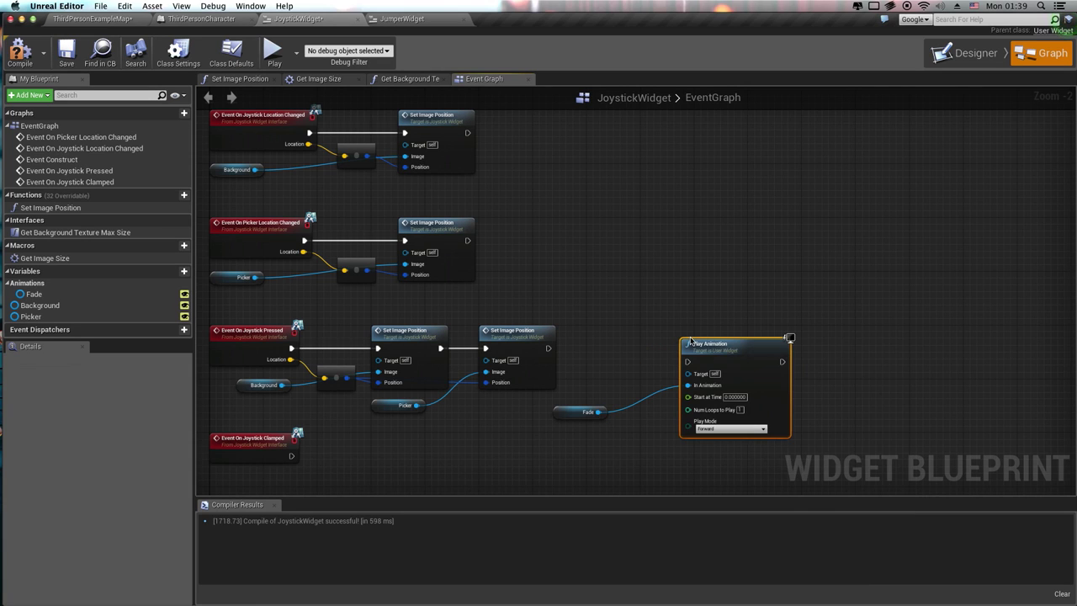
pyautogui.moveTo(703, 345); pyautogui.dragTo(663, 324)
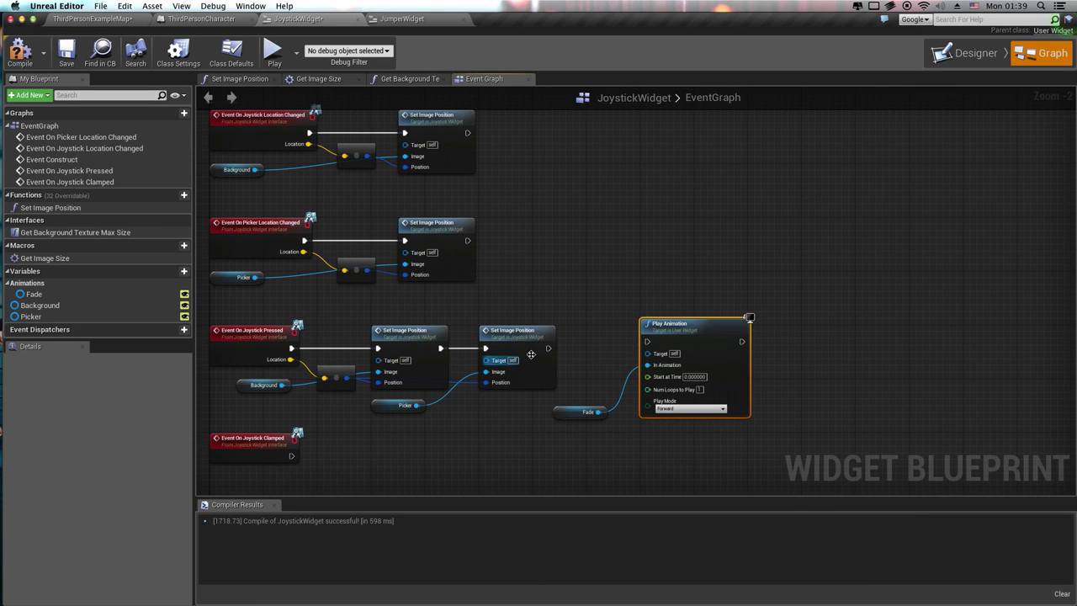
pyautogui.moveTo(547, 348); pyautogui.dragTo(647, 341)
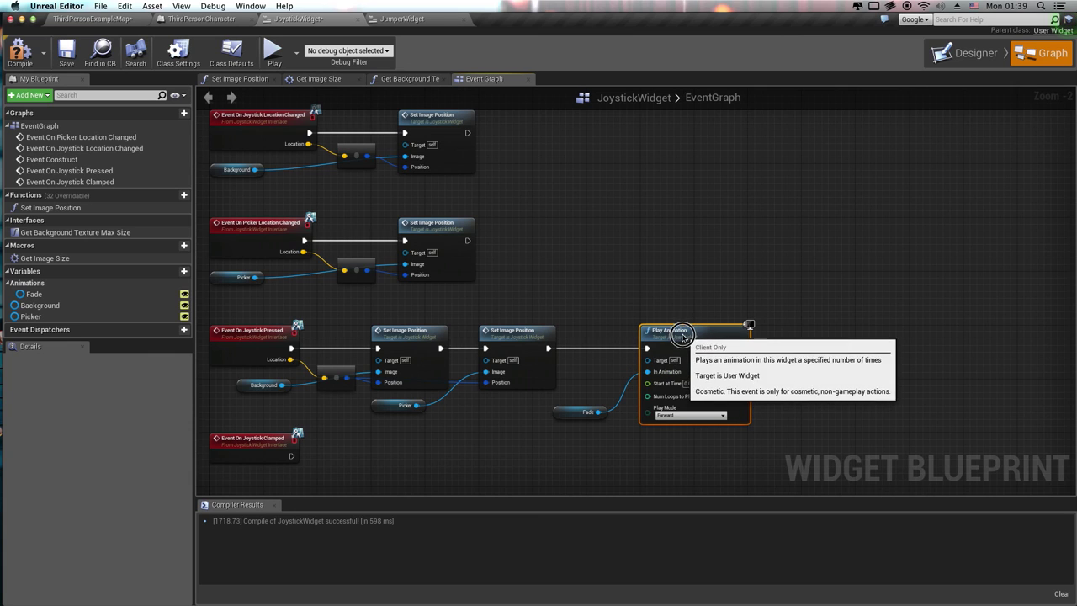
# Pull the Fade and Play Animation nodes closer to the pressed-event chain.
pyautogui.click(695, 383)
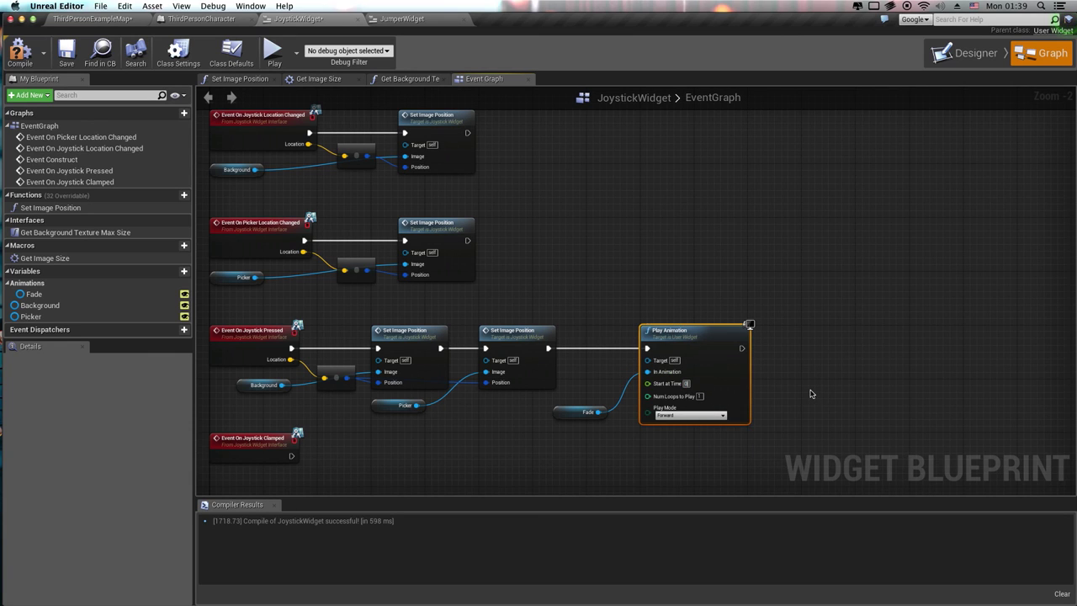
pyautogui.moveTo(583, 408); pyautogui.dragTo(530, 405)
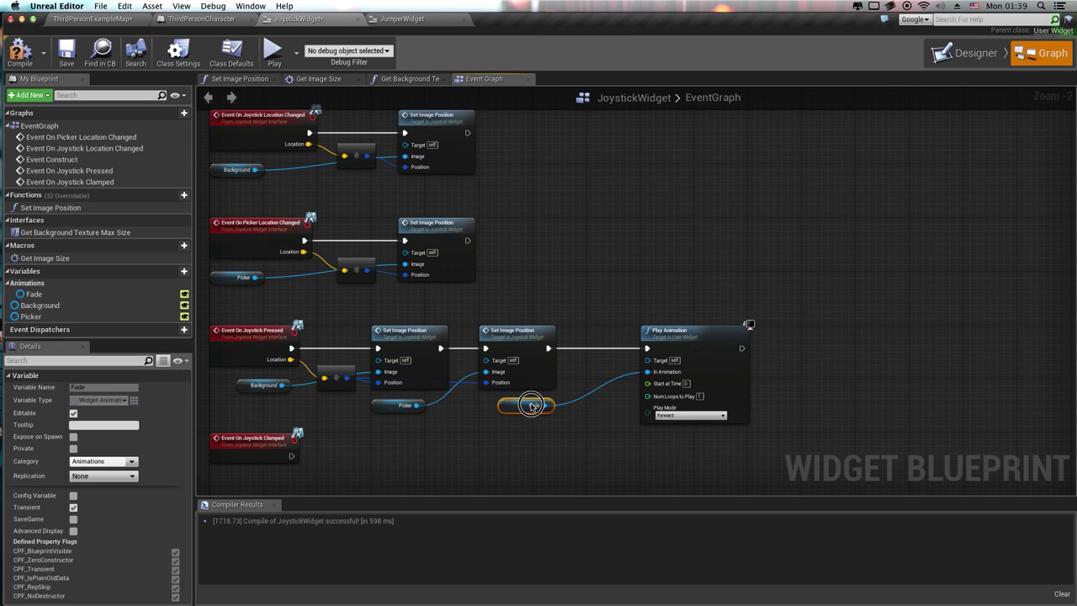
pyautogui.moveTo(718, 327); pyautogui.dragTo(665, 326)
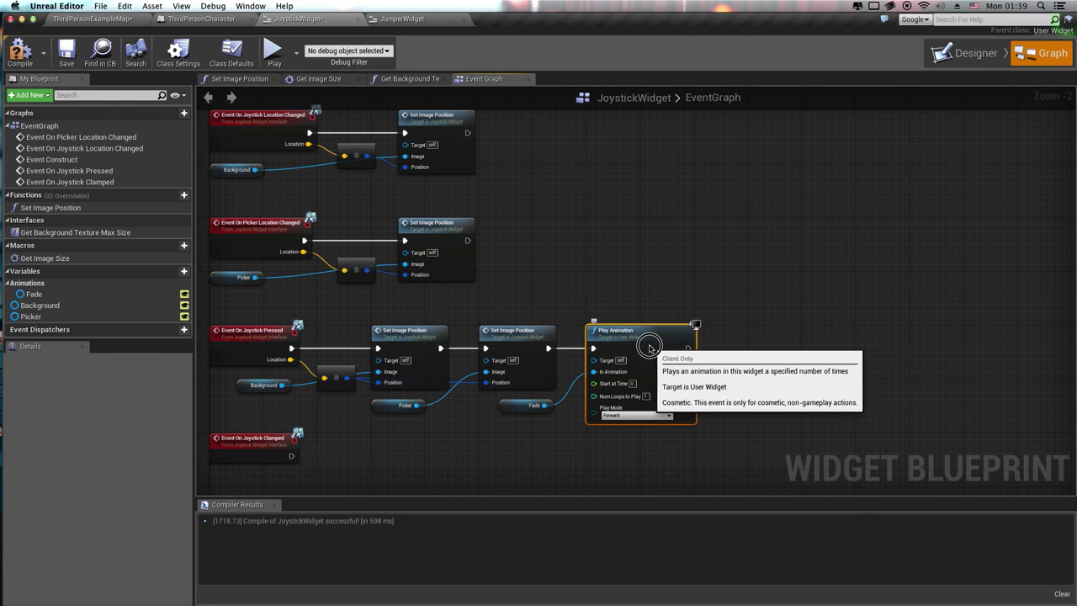
pyautogui.moveTo(704, 354); pyautogui.dragTo(800, 281, button='right')
# Duplicate the Fade getter and run a Play Animation with it from Event On Joystick Clamped.
pyautogui.moveTo(319, 324); pyautogui.dragTo(319, 377)
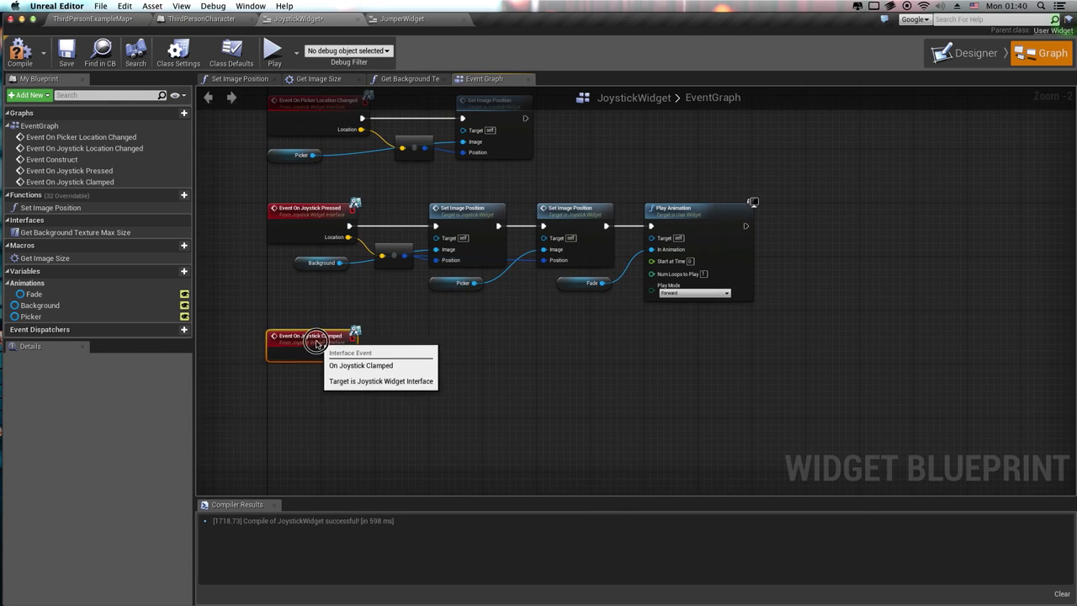
pyautogui.click(589, 286)
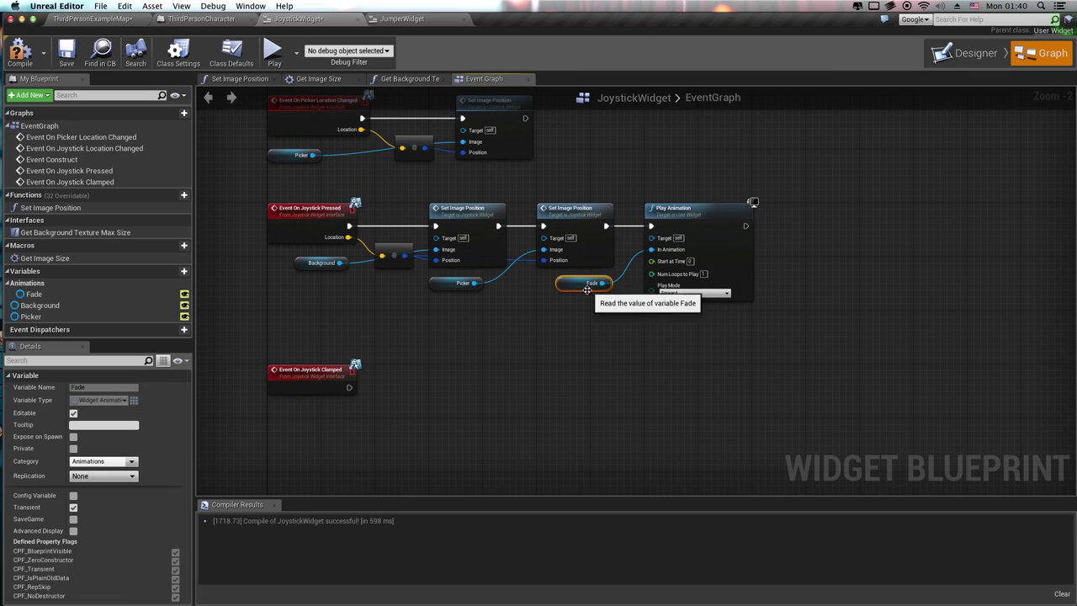
pyautogui.hotkey('ctrl', 'w')
pyautogui.moveTo(588, 344); pyautogui.dragTo(459, 420)
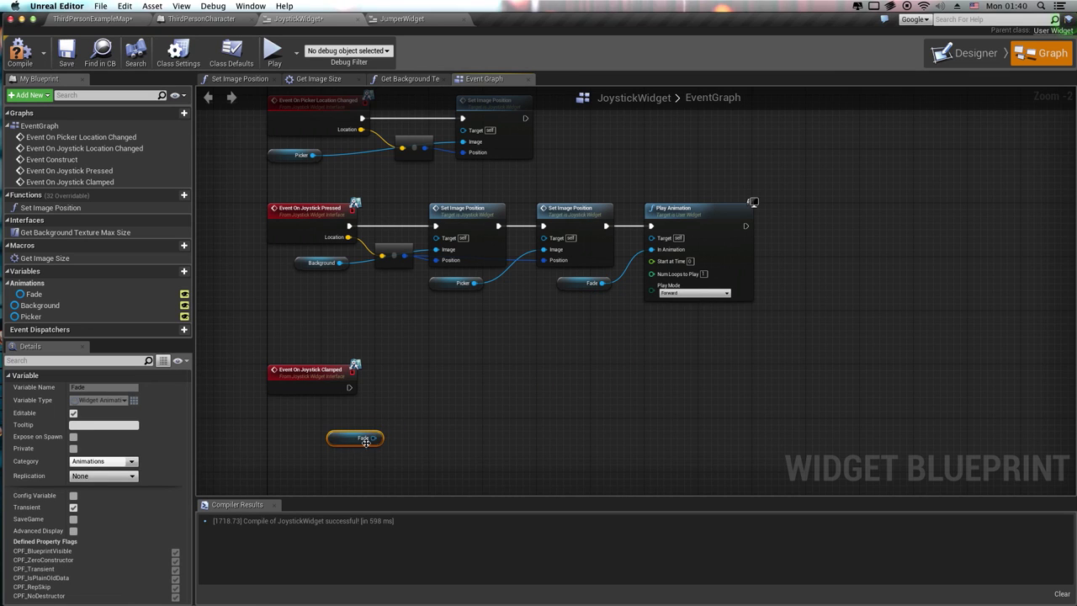
pyautogui.click(402, 416)
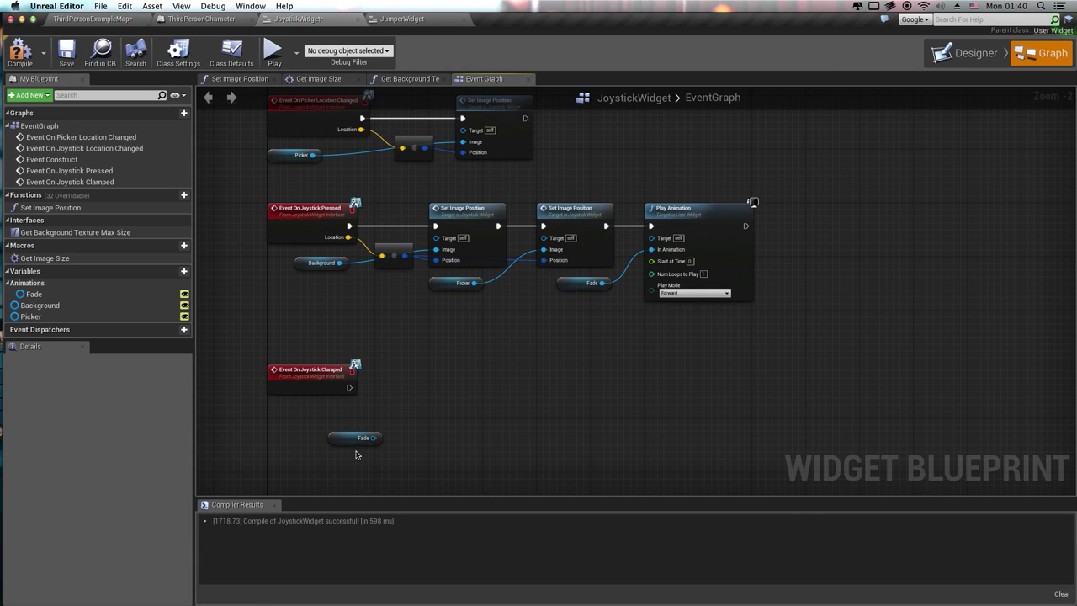
pyautogui.moveTo(372, 437); pyautogui.dragTo(416, 402)
pyautogui.write('Pla')
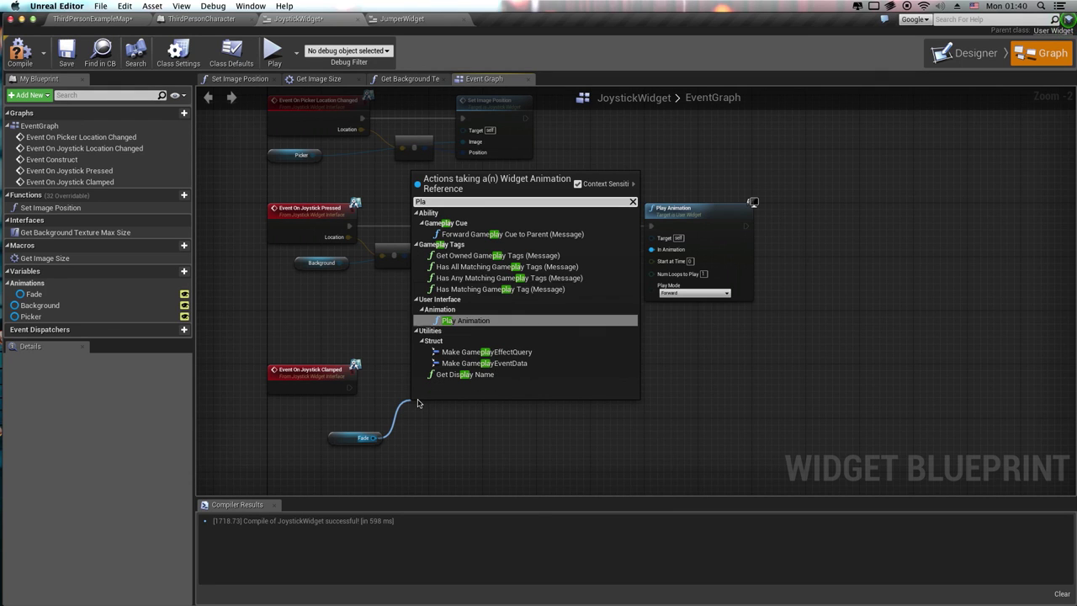
pyautogui.click(465, 321)
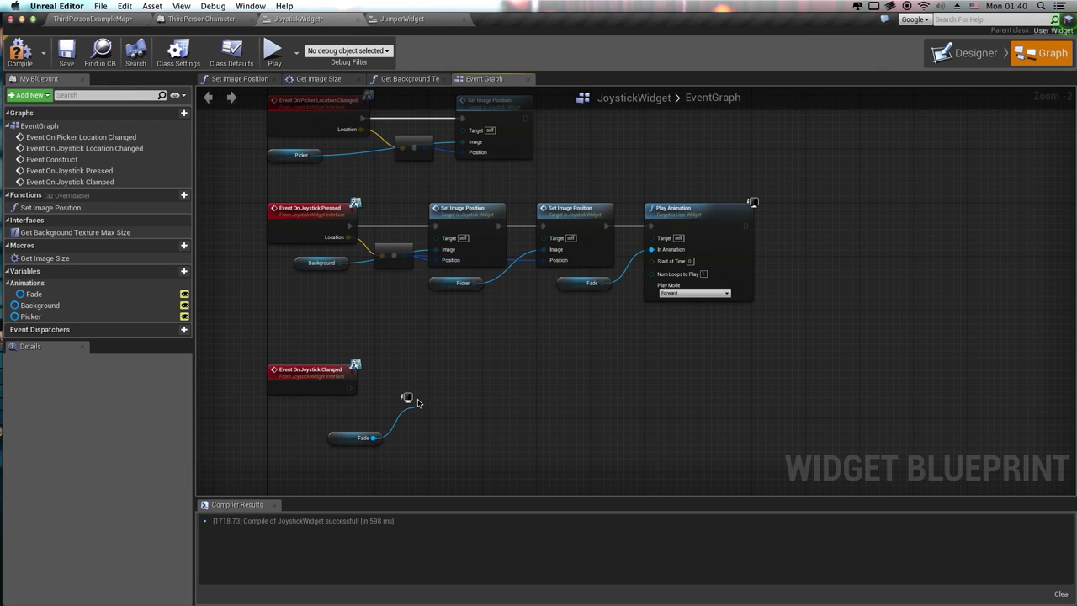
pyautogui.moveTo(452, 402); pyautogui.dragTo(438, 370)
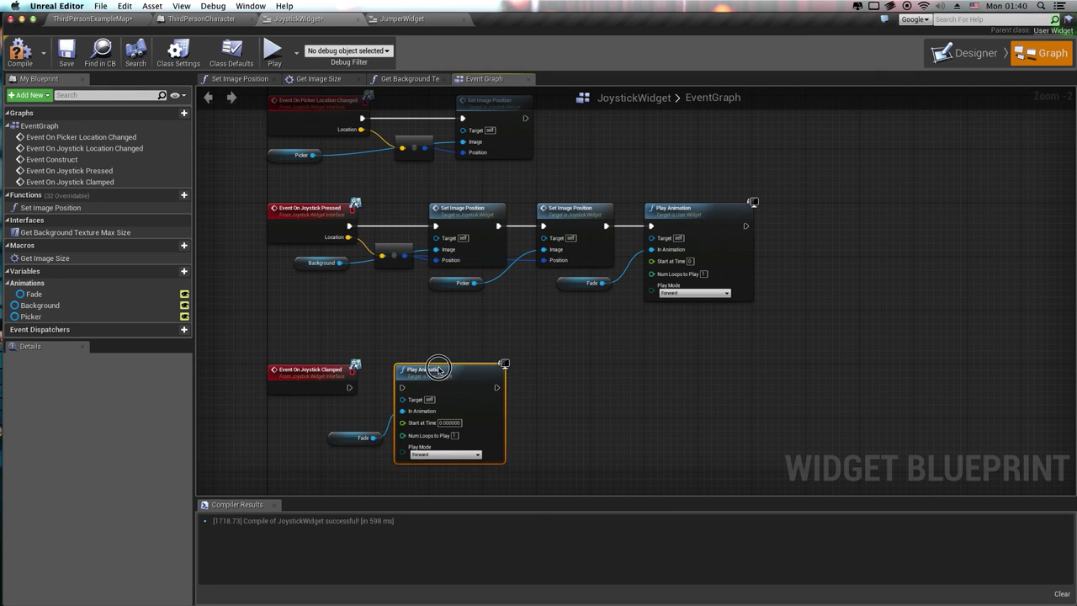
pyautogui.moveTo(350, 387); pyautogui.dragTo(403, 387)
pyautogui.moveTo(359, 433); pyautogui.dragTo(300, 412)
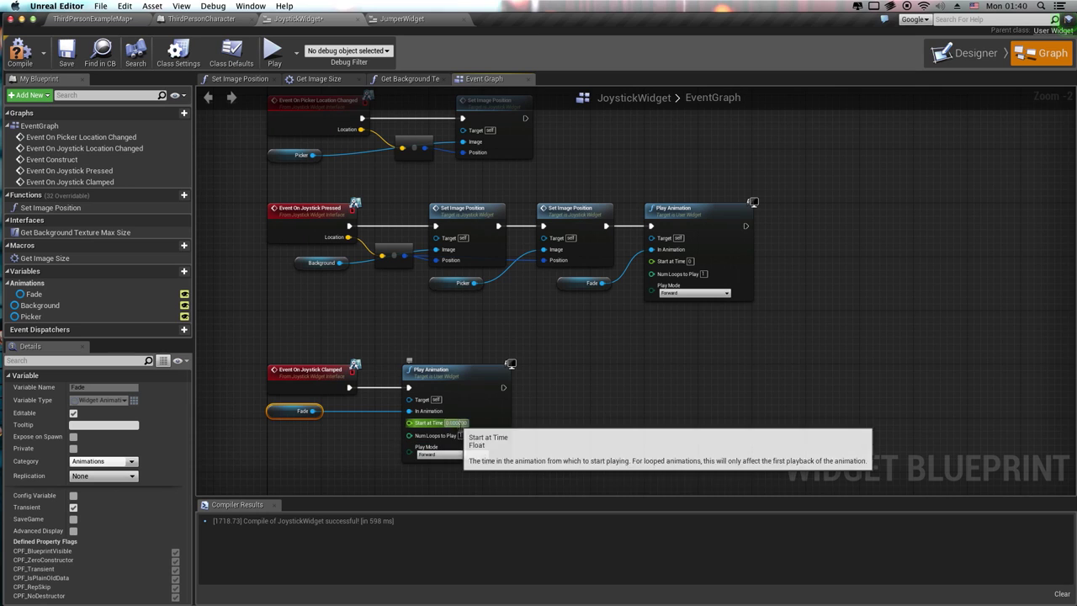
# Set that Play Animation's Play Mode to Reverse and save the JoystickWidget.
pyautogui.click(445, 453)
pyautogui.click(457, 469)
pyautogui.click(556, 383)
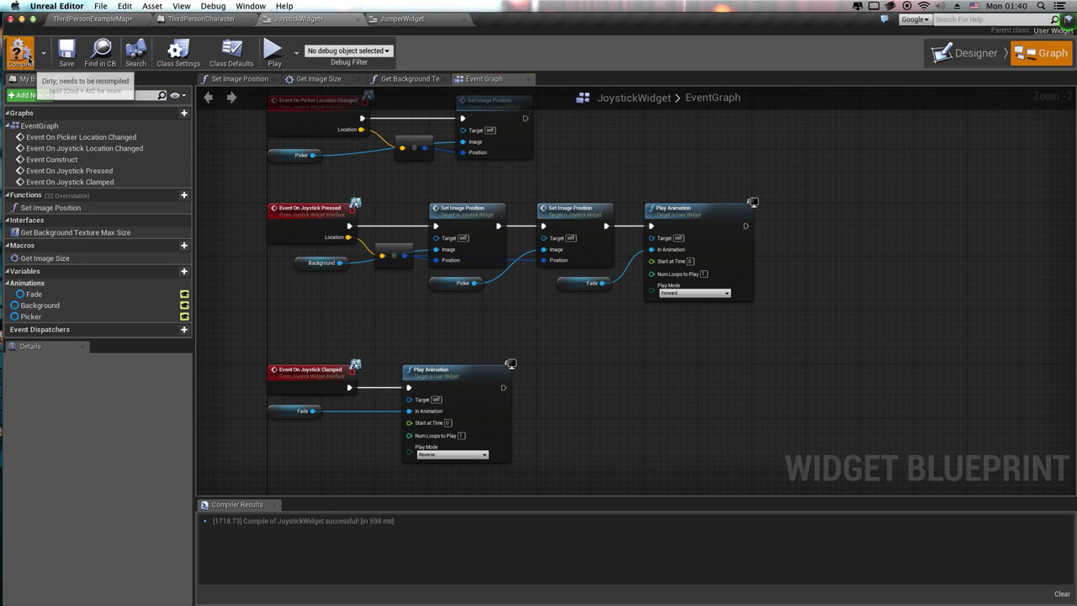
pyautogui.click(64, 53)
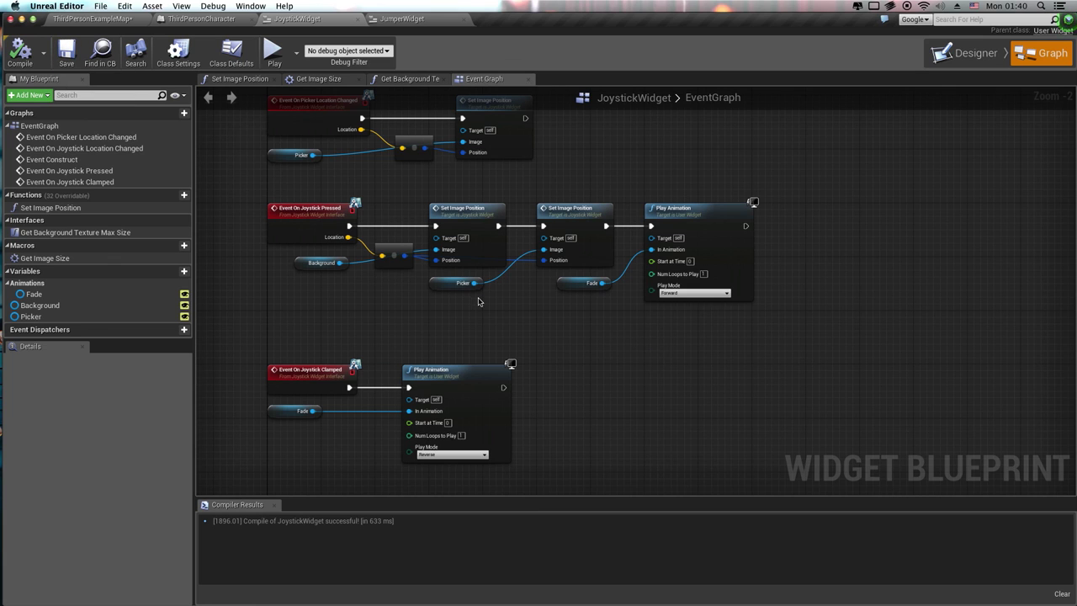
# Switch to the ThirdPersonExampleMap level and save it.
pyautogui.click(119, 21)
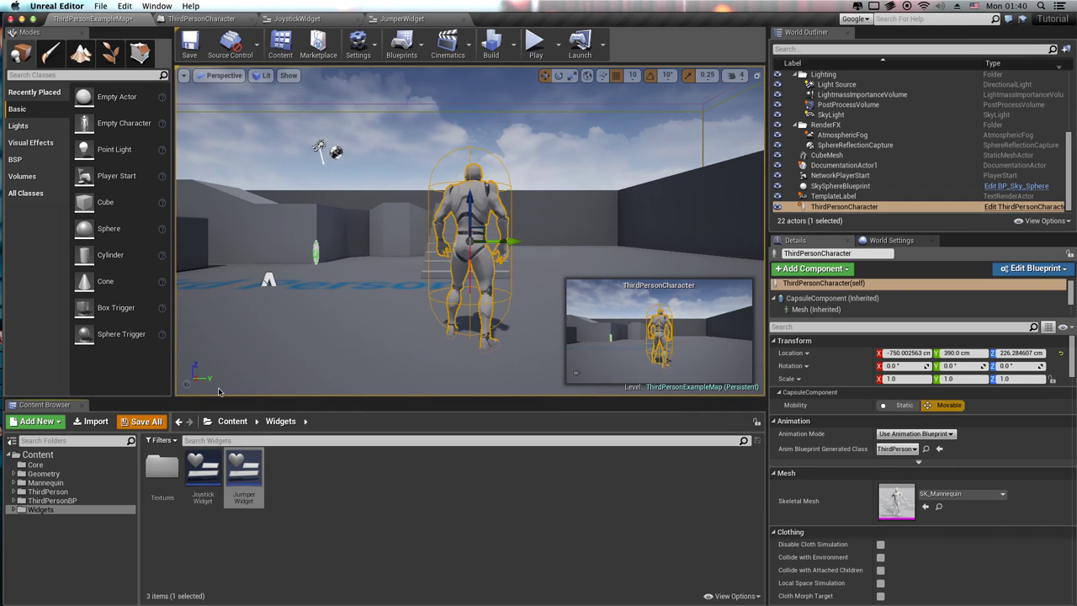
pyautogui.hotkey('ctrl', 'shift', 's')
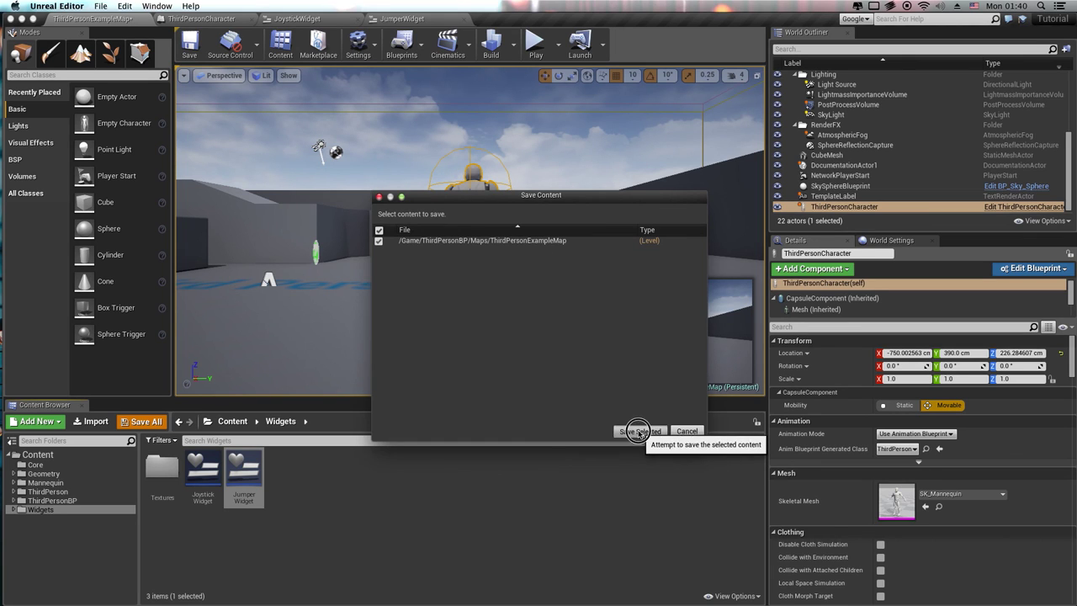
pyautogui.click(635, 432)
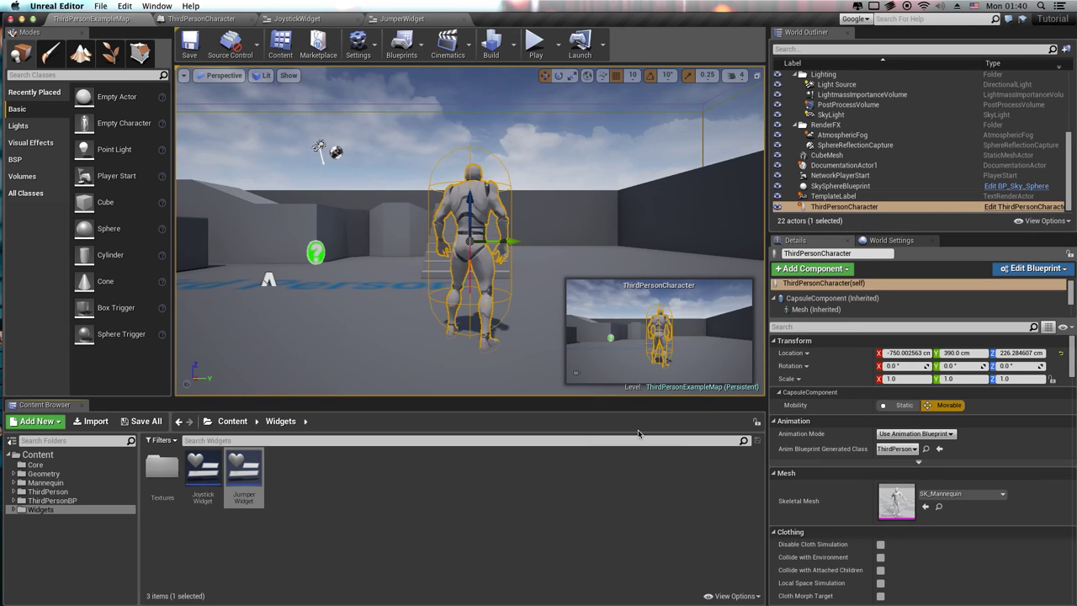
# Play in the editor, running, jumping and turning the character with the touch joystick and jump control.
pyautogui.click(535, 42)
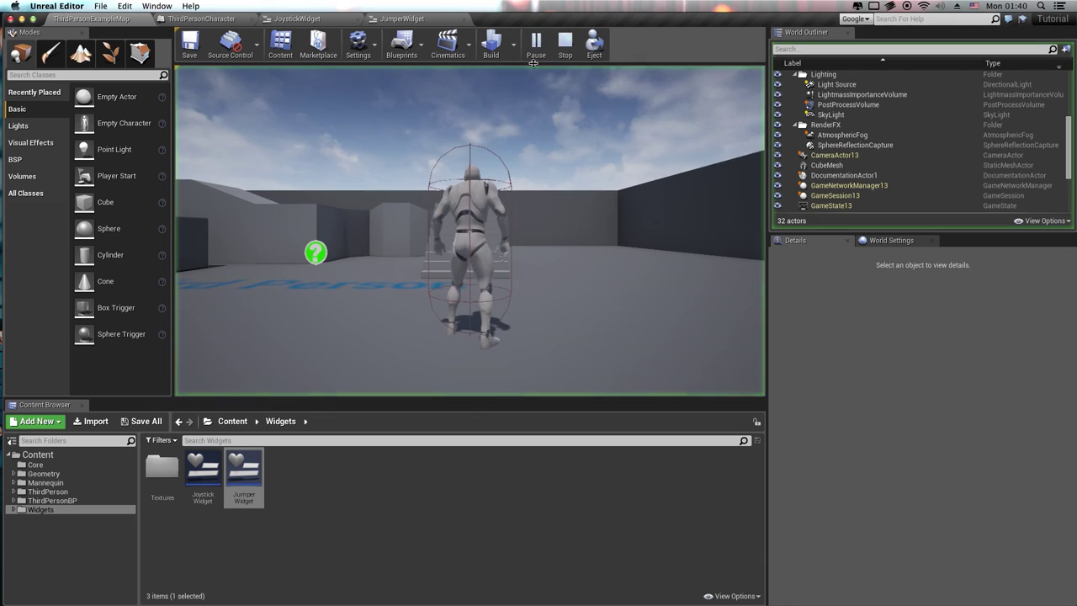
pyautogui.moveTo(292, 300)
pyautogui.mouseDown()
pyautogui.moveTo(225, 232)
pyautogui.moveTo(257, 308)
pyautogui.mouseUp()
pyautogui.moveTo(671, 245)
pyautogui.mouseDown()
pyautogui.moveTo(682, 388)
pyautogui.moveTo(678, 371)
pyautogui.mouseUp()
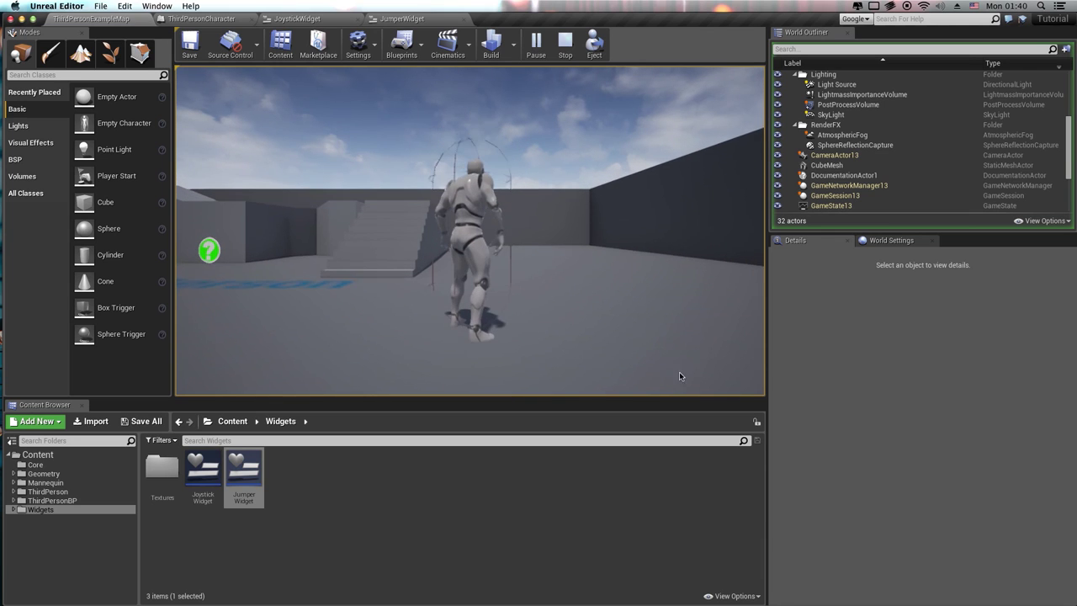
pyautogui.moveTo(673, 273); pyautogui.dragTo(682, 379)
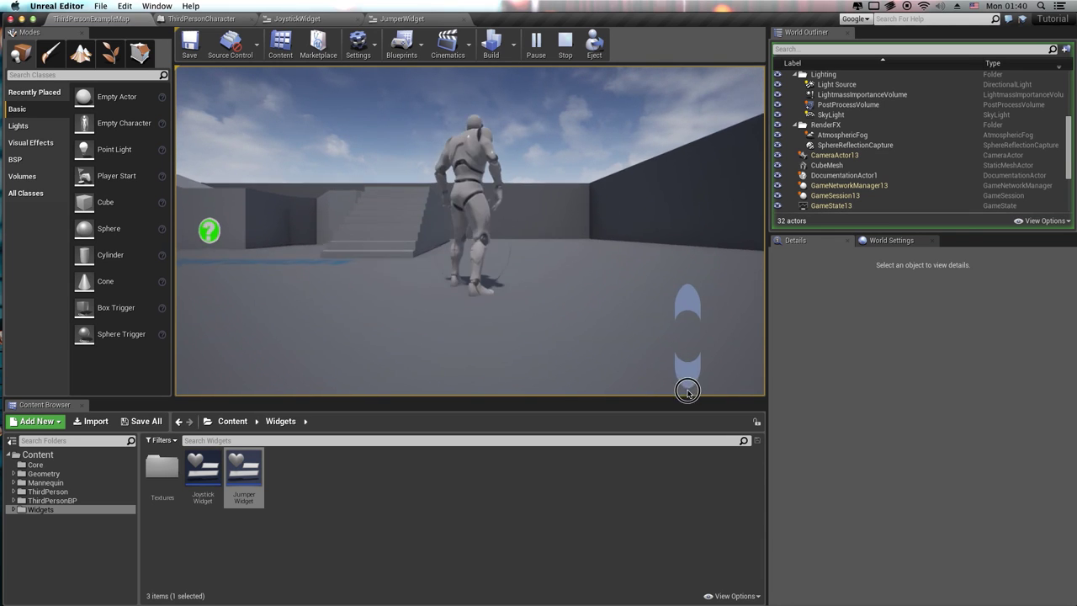
pyautogui.moveTo(366, 316); pyautogui.dragTo(346, 256)
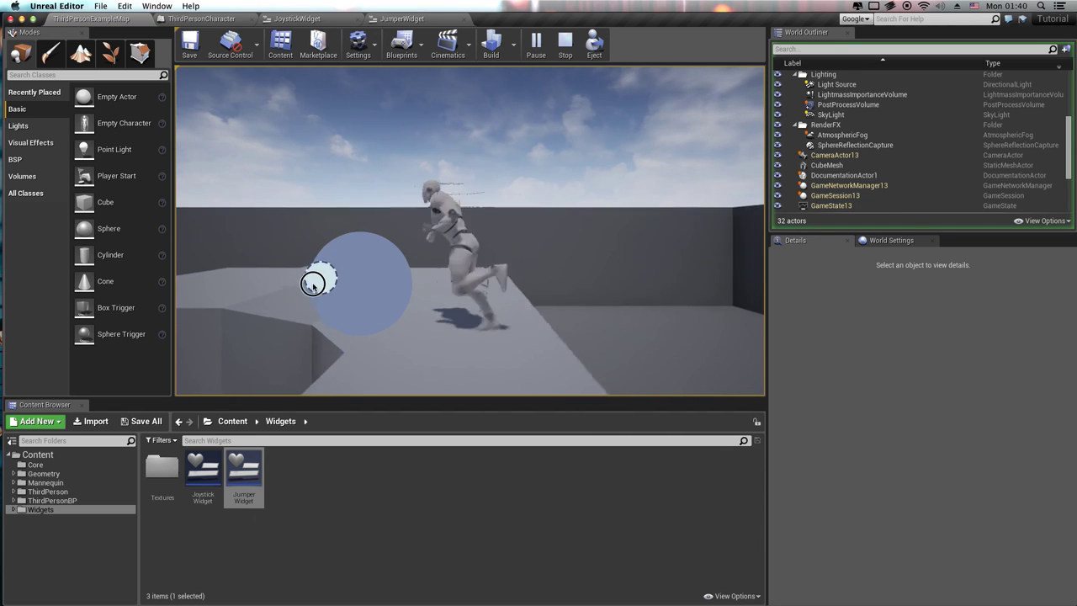
pyautogui.moveTo(346, 256); pyautogui.dragTo(303, 289)
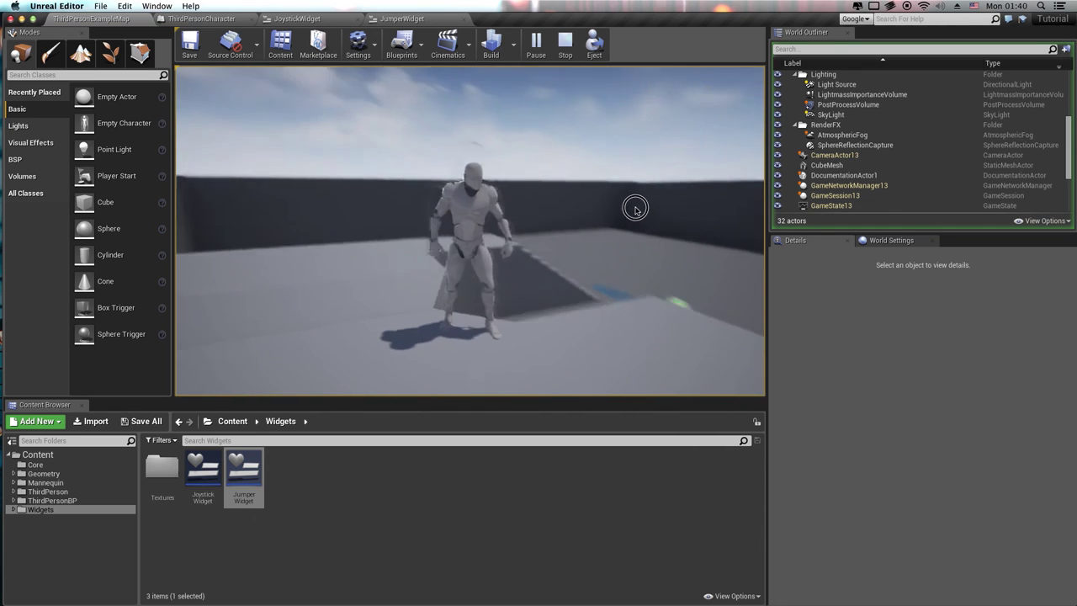
pyautogui.moveTo(618, 166); pyautogui.dragTo(646, 164)
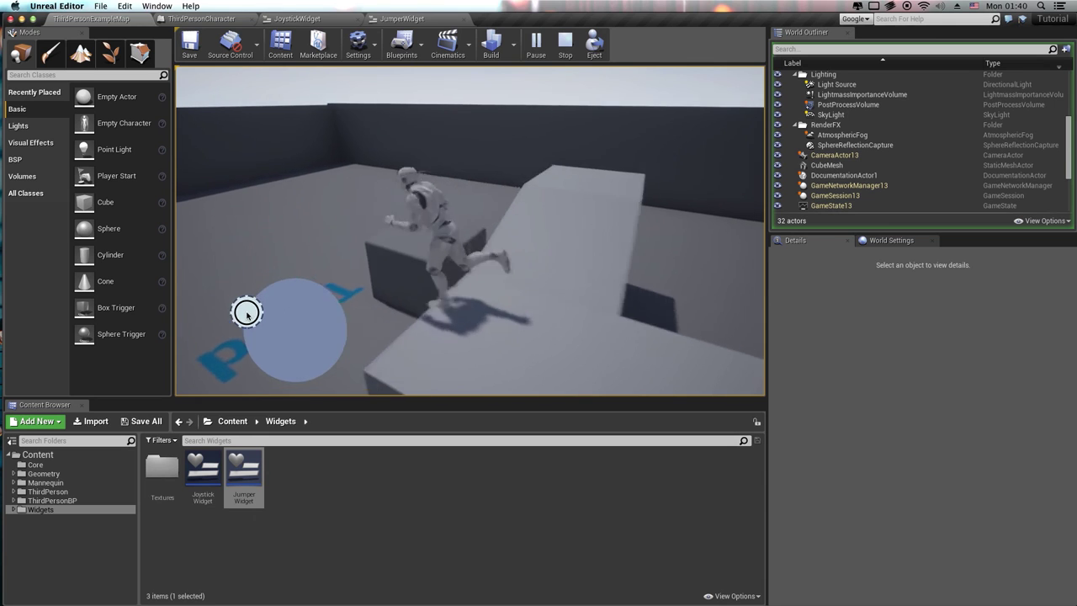
pyautogui.moveTo(290, 301); pyautogui.dragTo(296, 248)
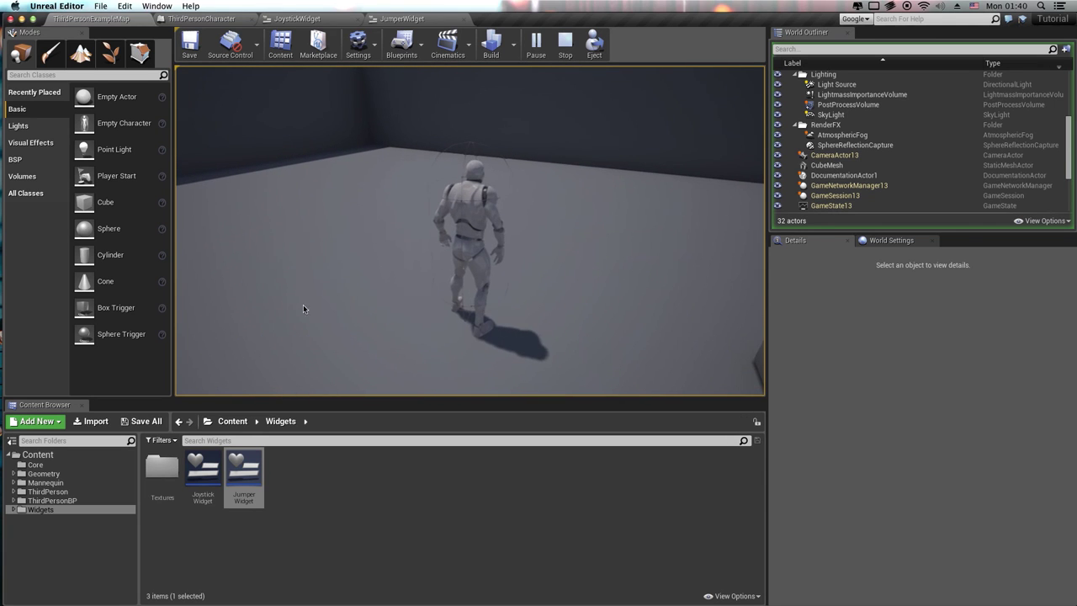
pyautogui.moveTo(303, 305); pyautogui.dragTo(426, 268)
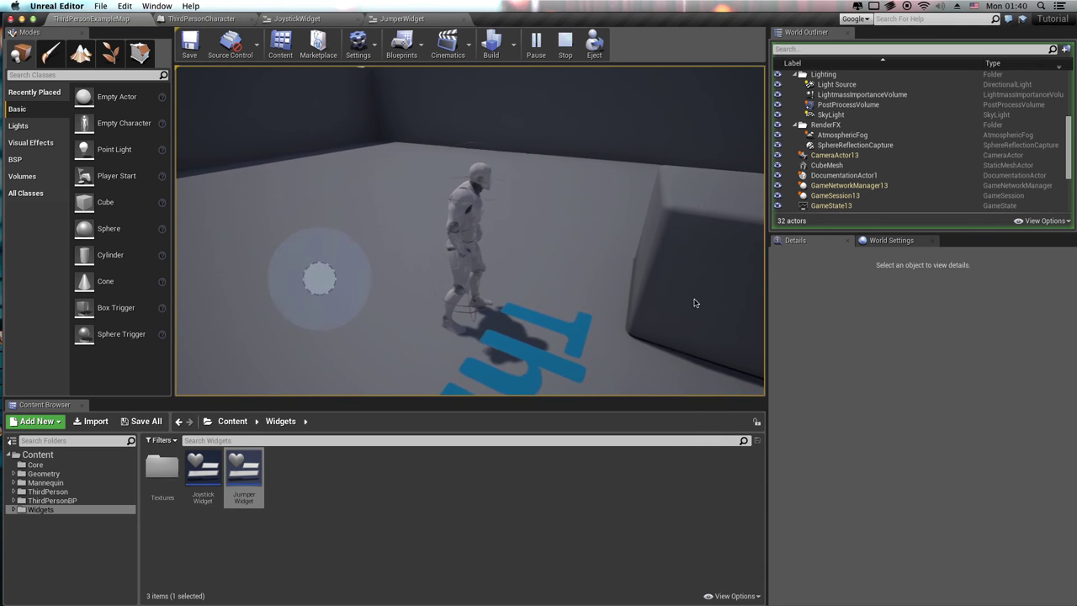
pyautogui.click(682, 253)
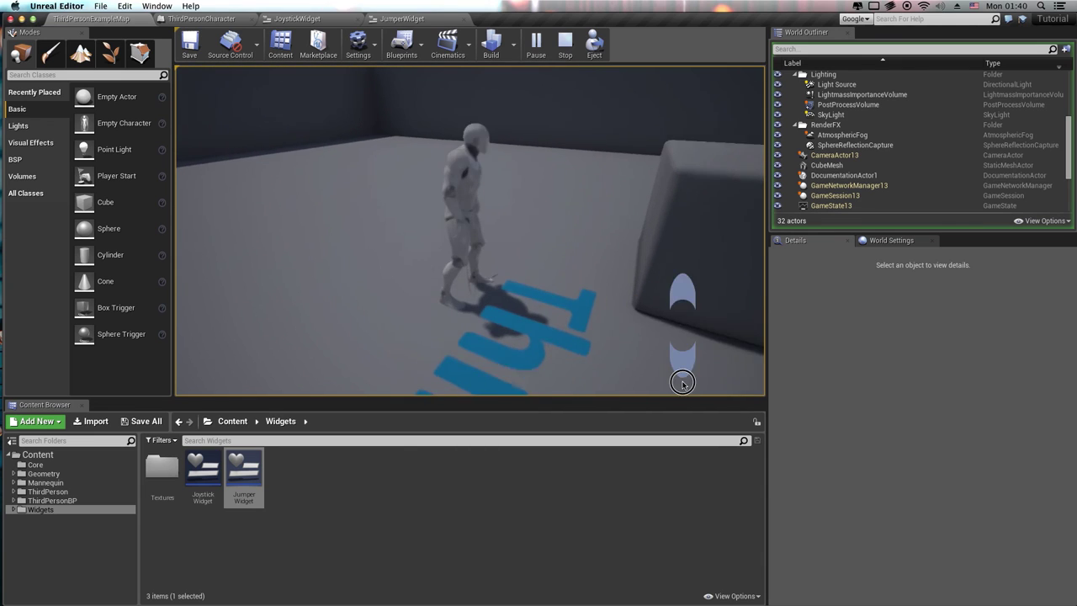